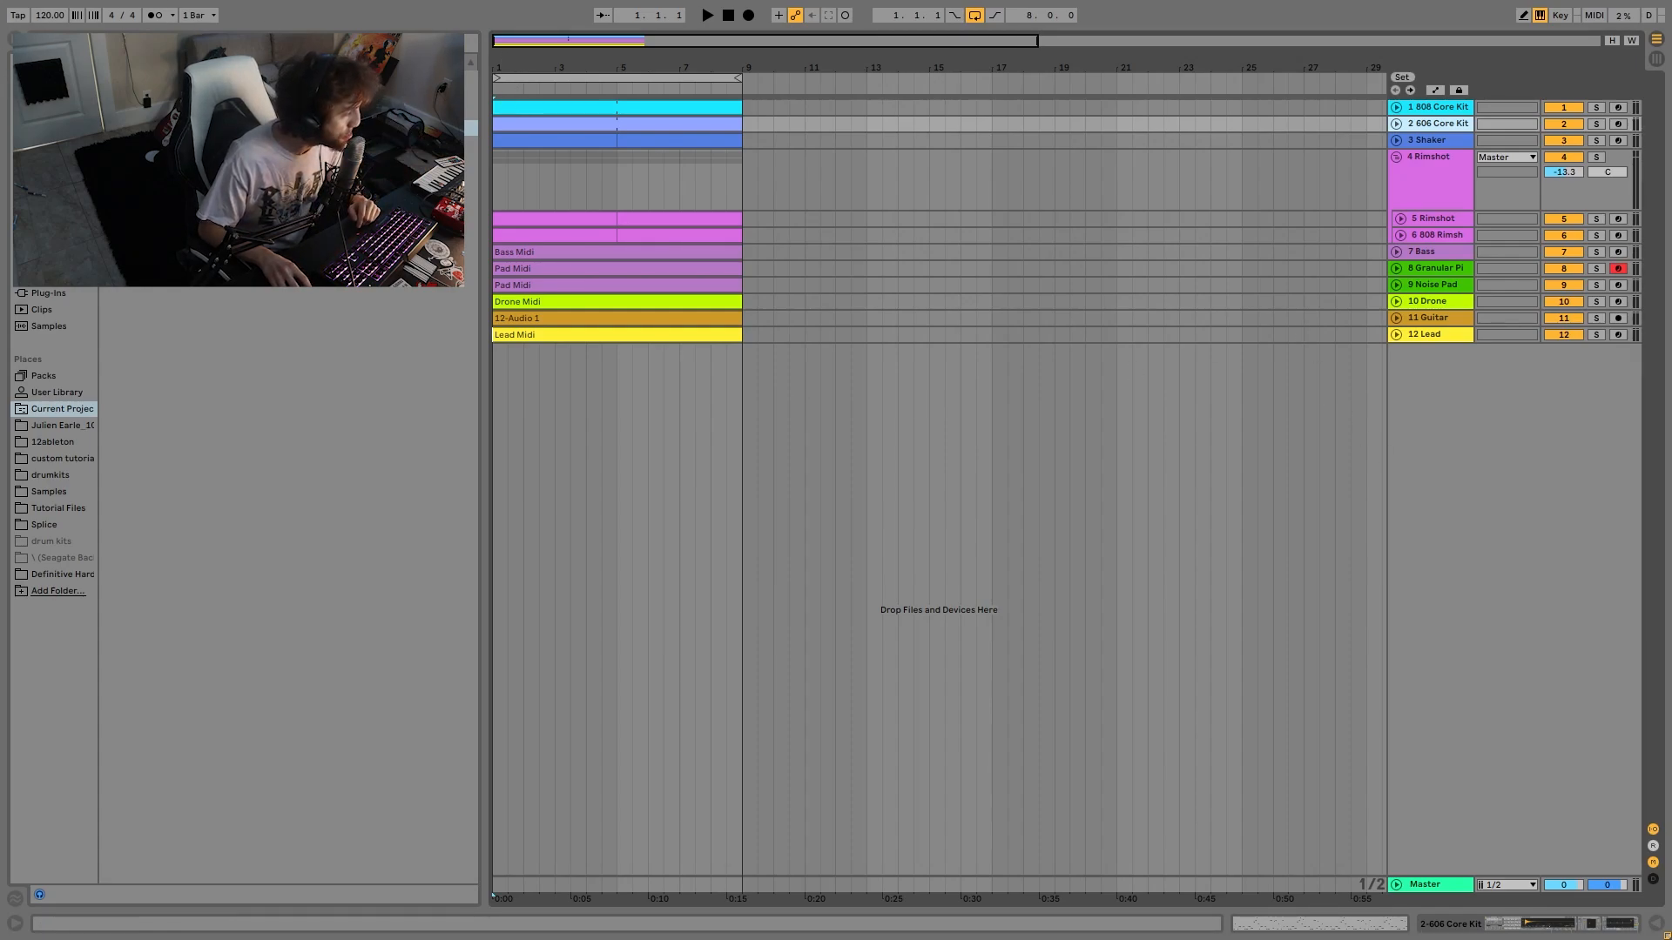
- Solo the 808 Core Kit, 606 Core Kit, Shaker and Rimshot group tracks and play the eight-bar drum loop
{"action": "left_click_drag", "start_coordinate": [520, 67], "coordinate": [520, 87]}
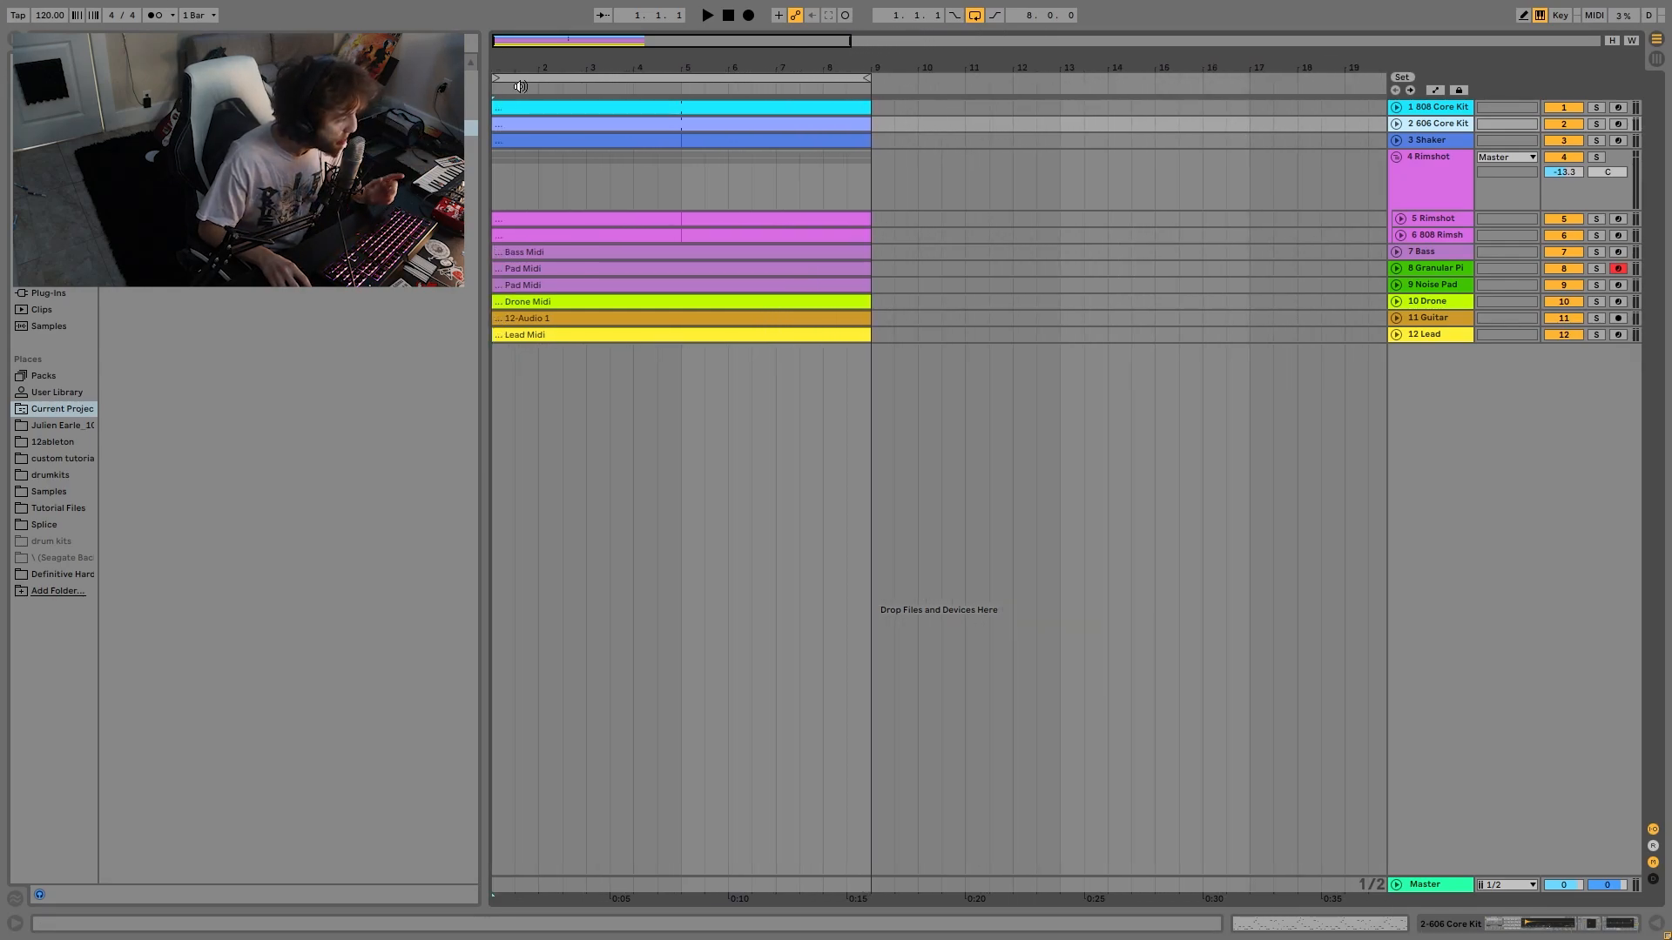
{"action": "left_click", "coordinate": [1597, 107]}
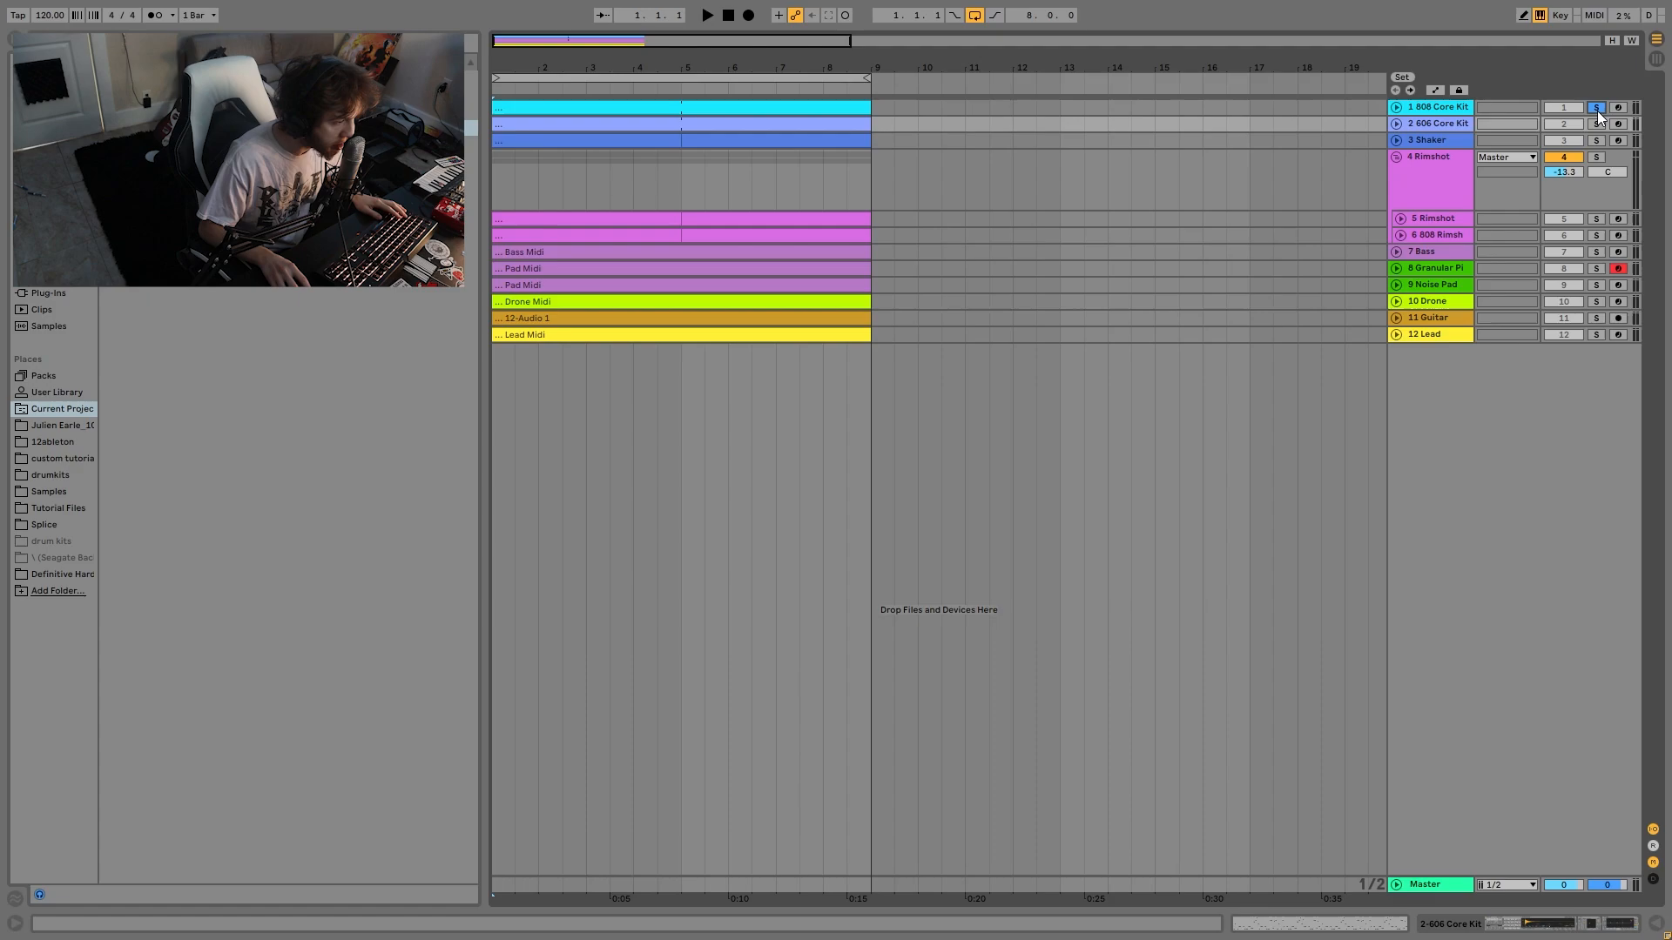
{"action": "left_click", "coordinate": [1597, 157]}
{"action": "key", "text": "space"}
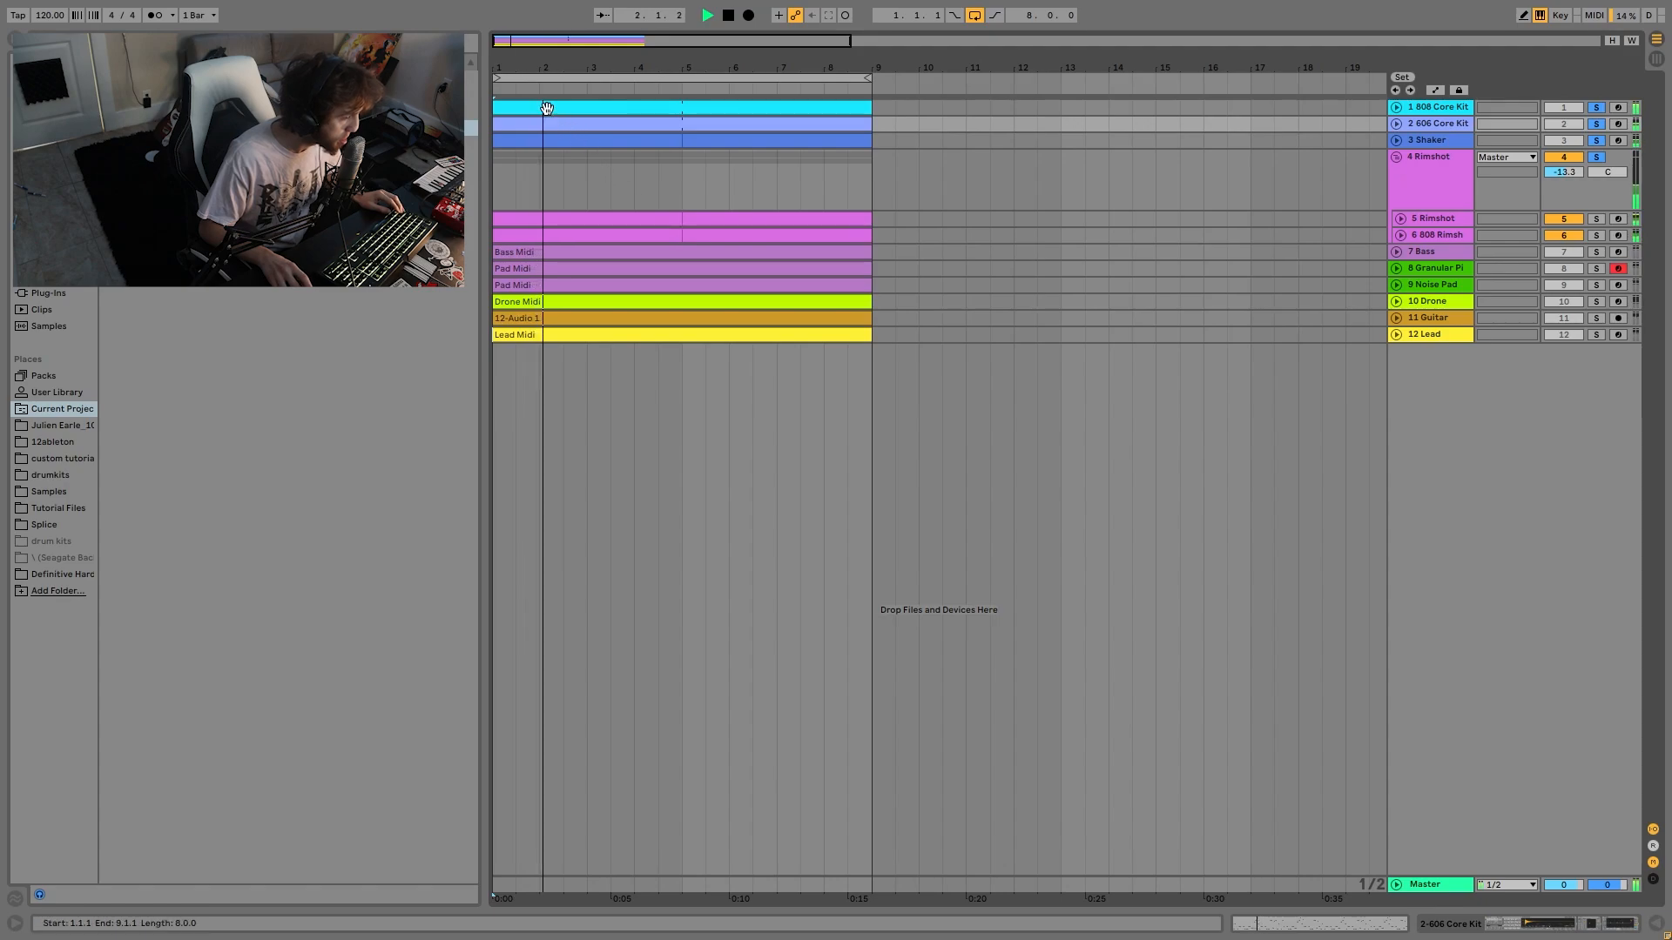
{"action": "left_click", "coordinate": [513, 78]}
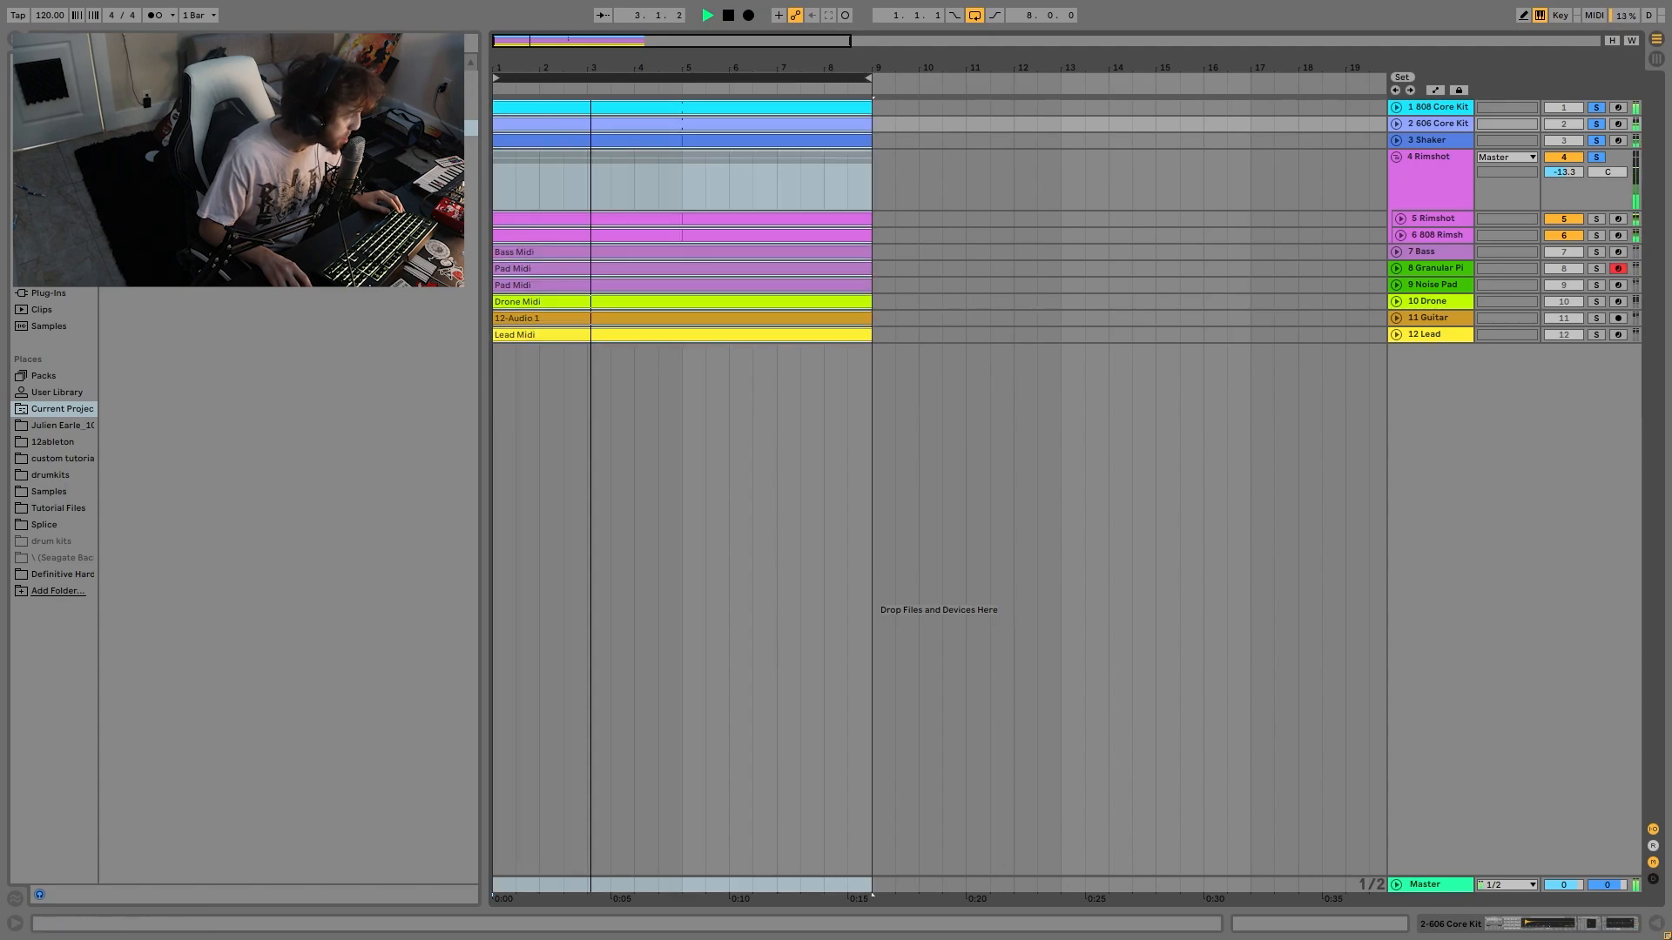
{"action": "left_click_drag", "start_coordinate": [513, 70], "coordinate": [513, 97]}
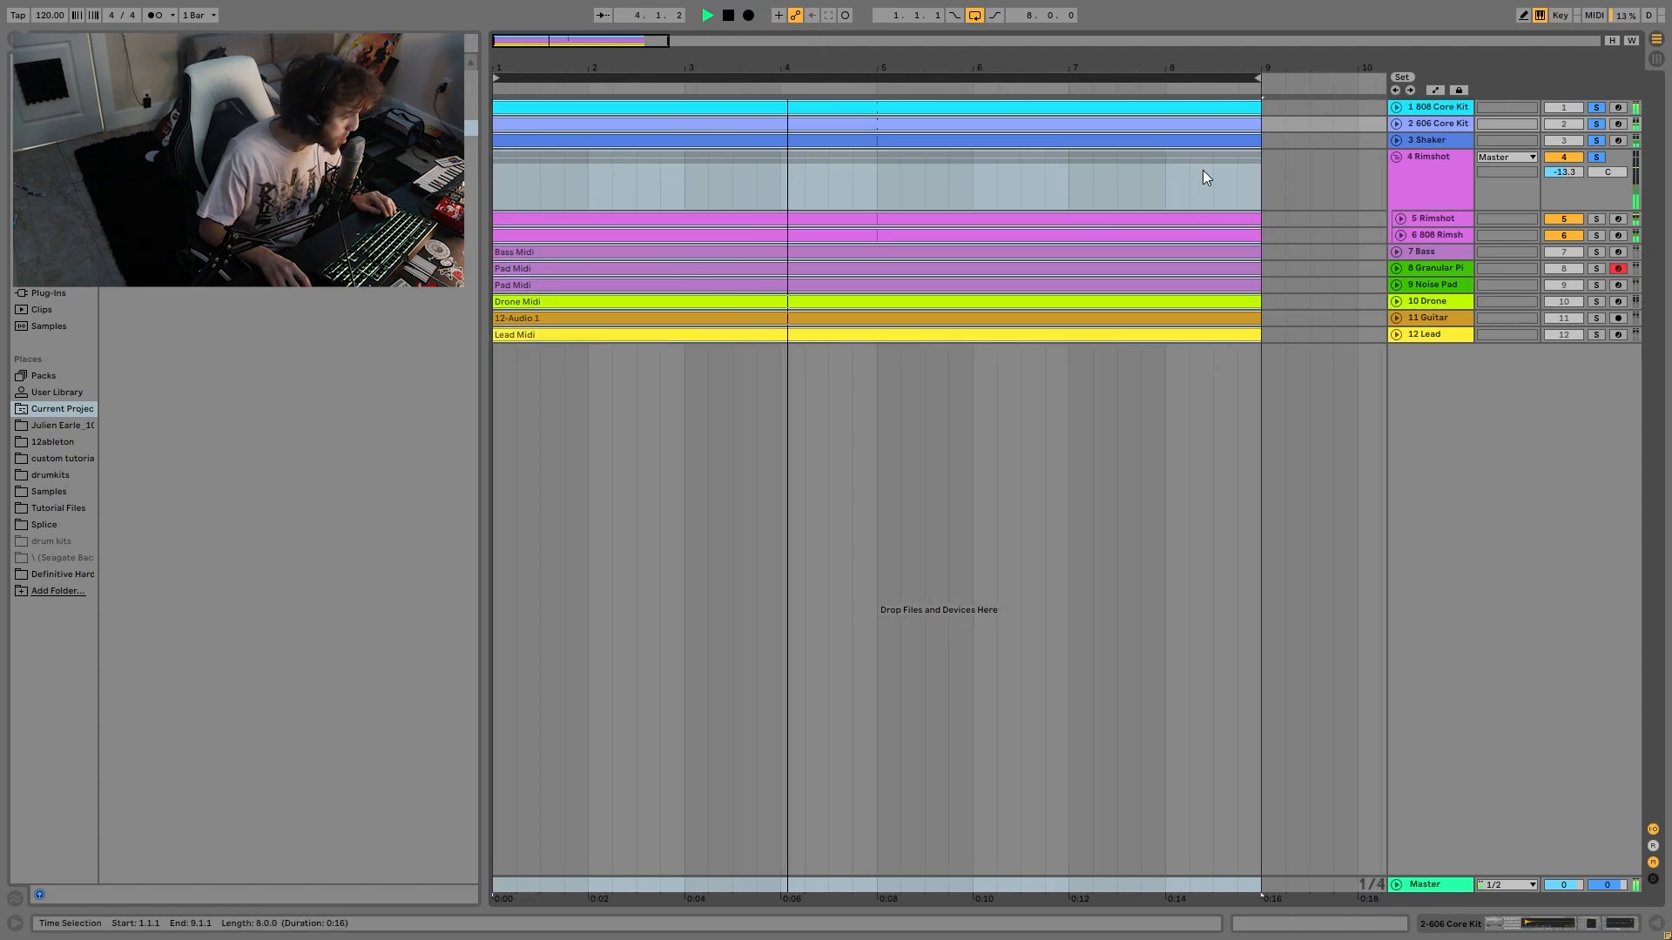
{"action": "left_click", "coordinate": [1424, 128]}
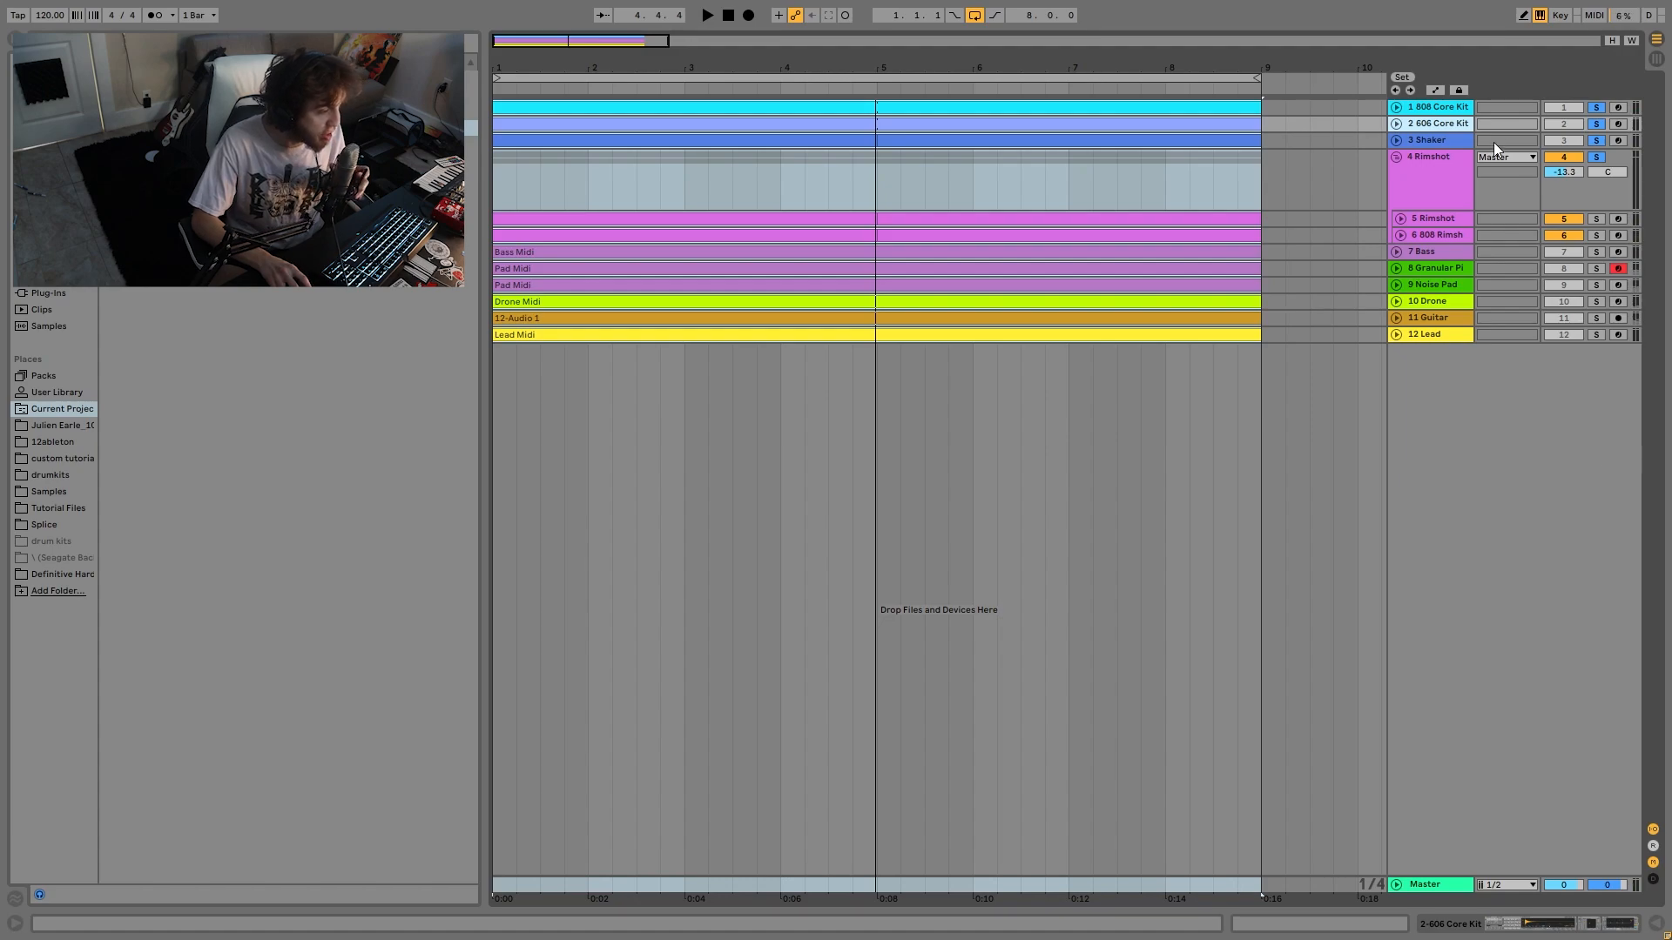
- Play the 808 Core Kit track soloed and examine its Rim 808 and Kick 808 samples, including the kick's envelope controls
{"action": "left_click", "coordinate": [1598, 107]}
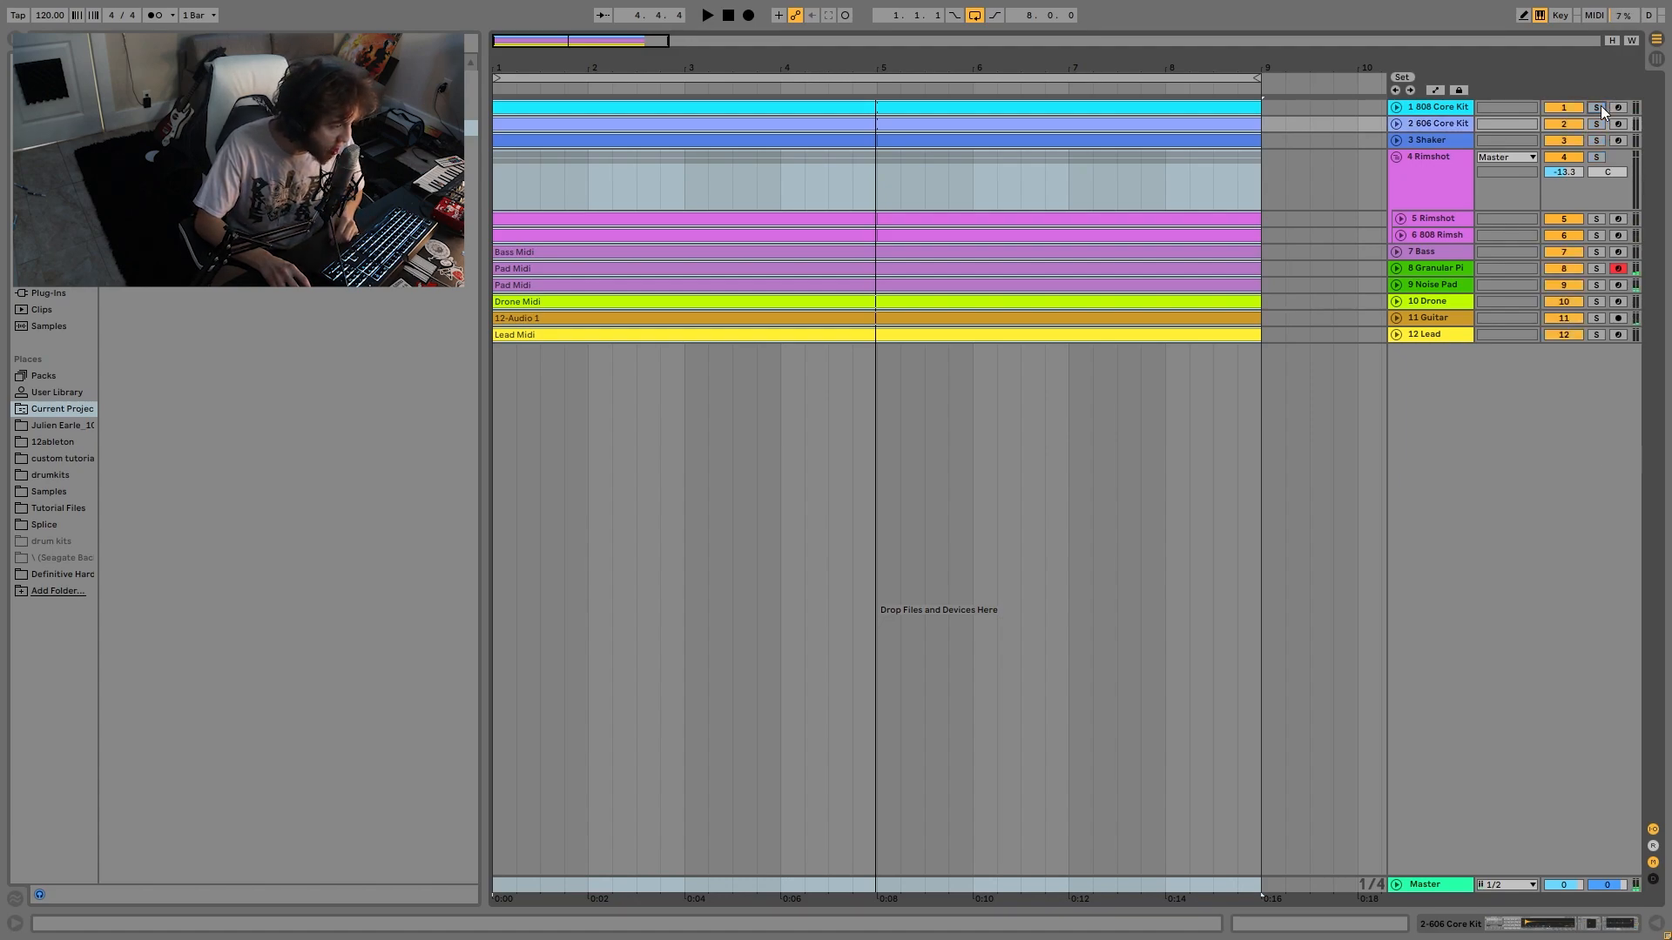
{"action": "key", "text": "space"}
{"action": "double_click", "coordinate": [1428, 107]}
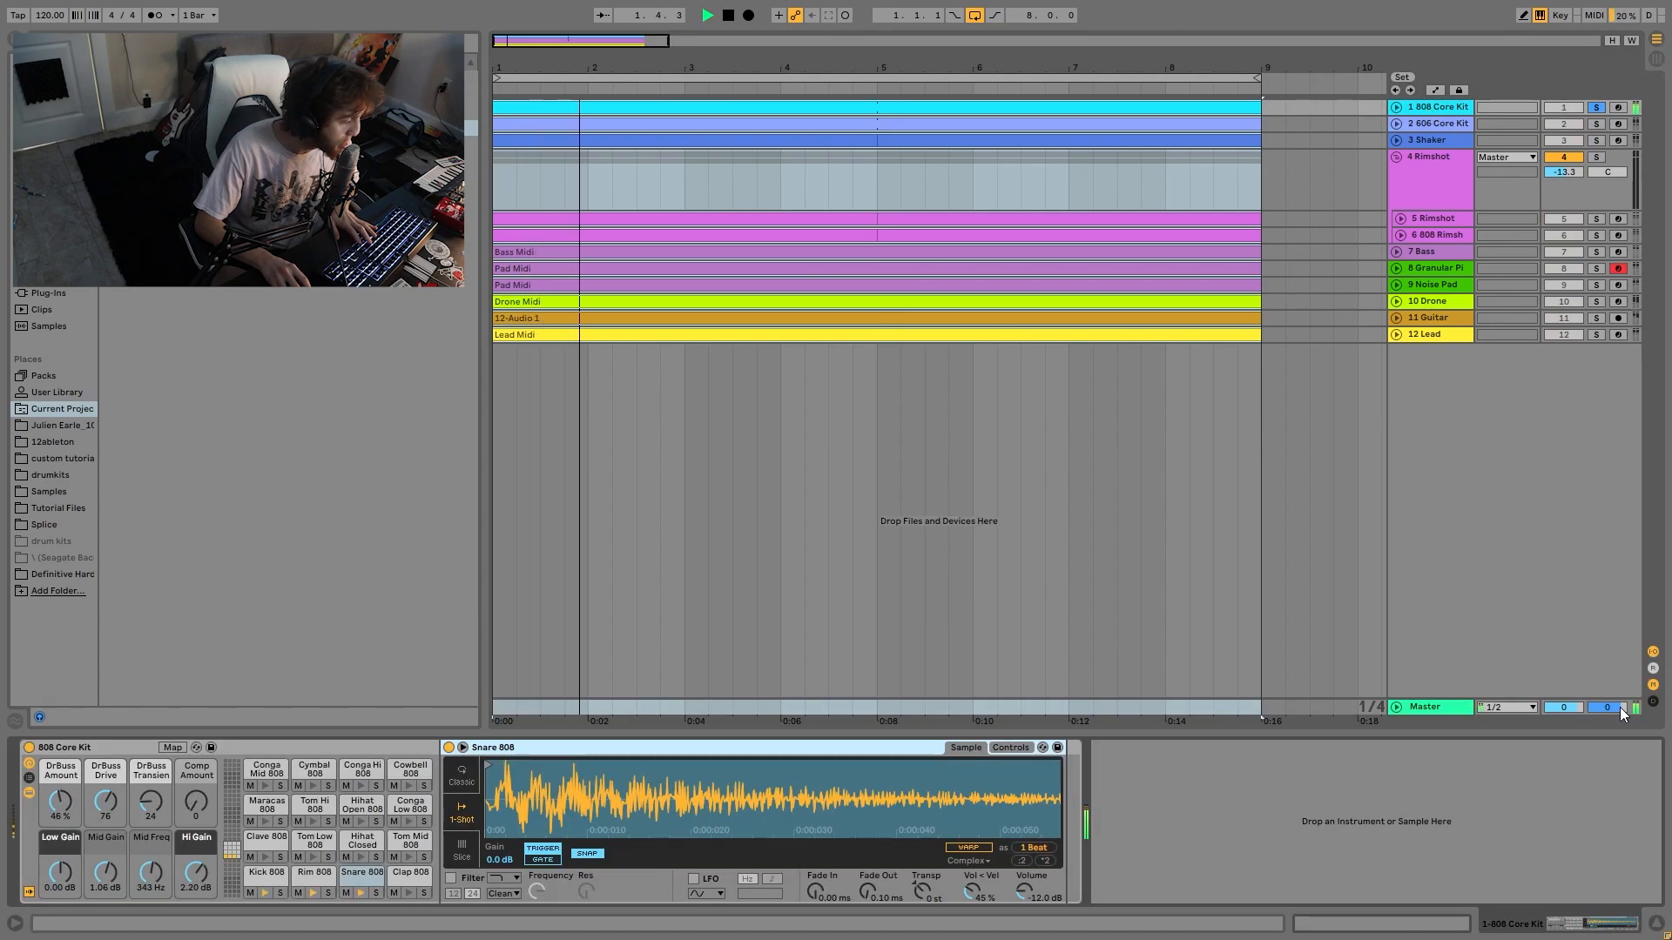
{"action": "left_click", "coordinate": [306, 880]}
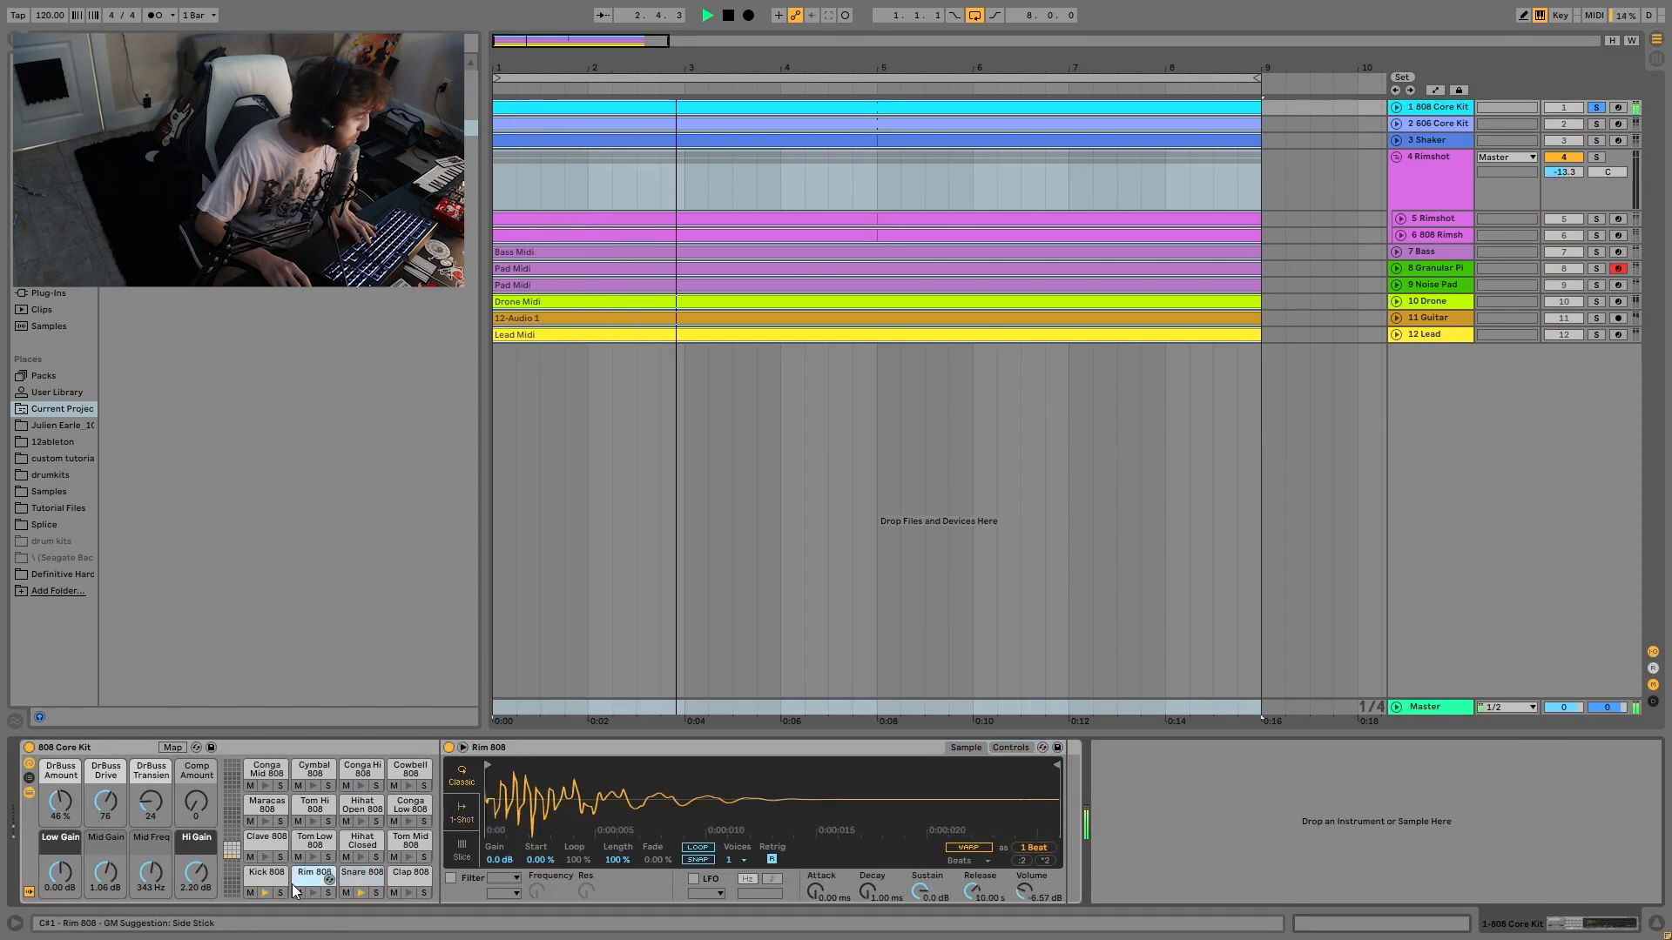
{"action": "left_click", "coordinate": [265, 876]}
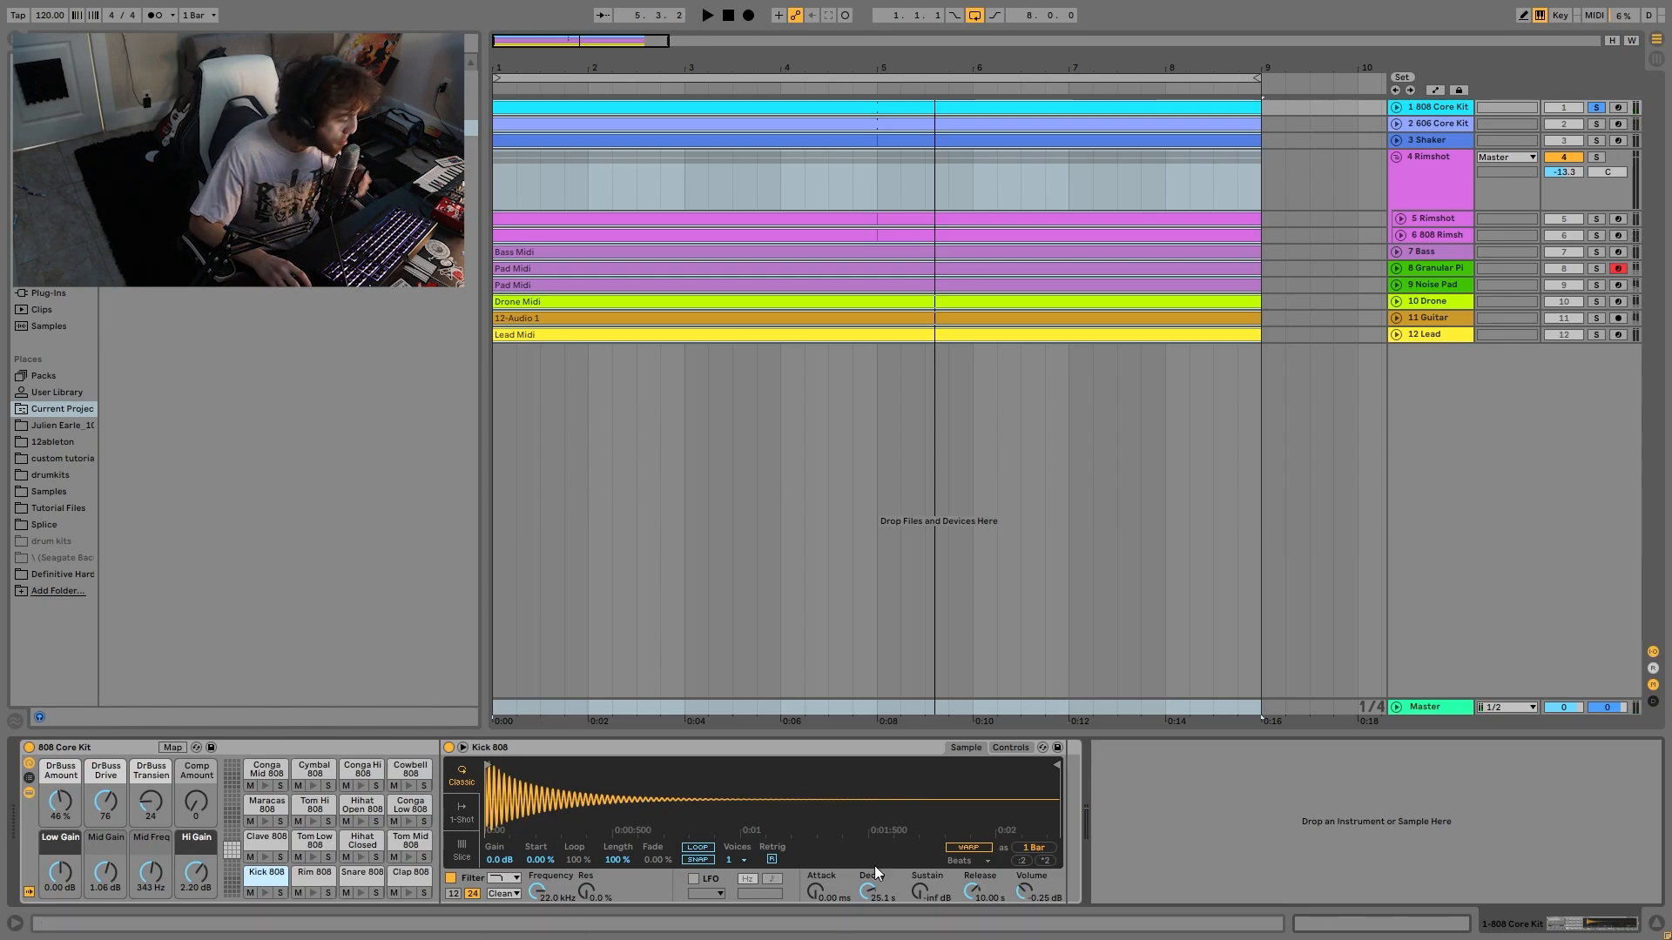
{"action": "left_click", "coordinate": [1009, 748]}
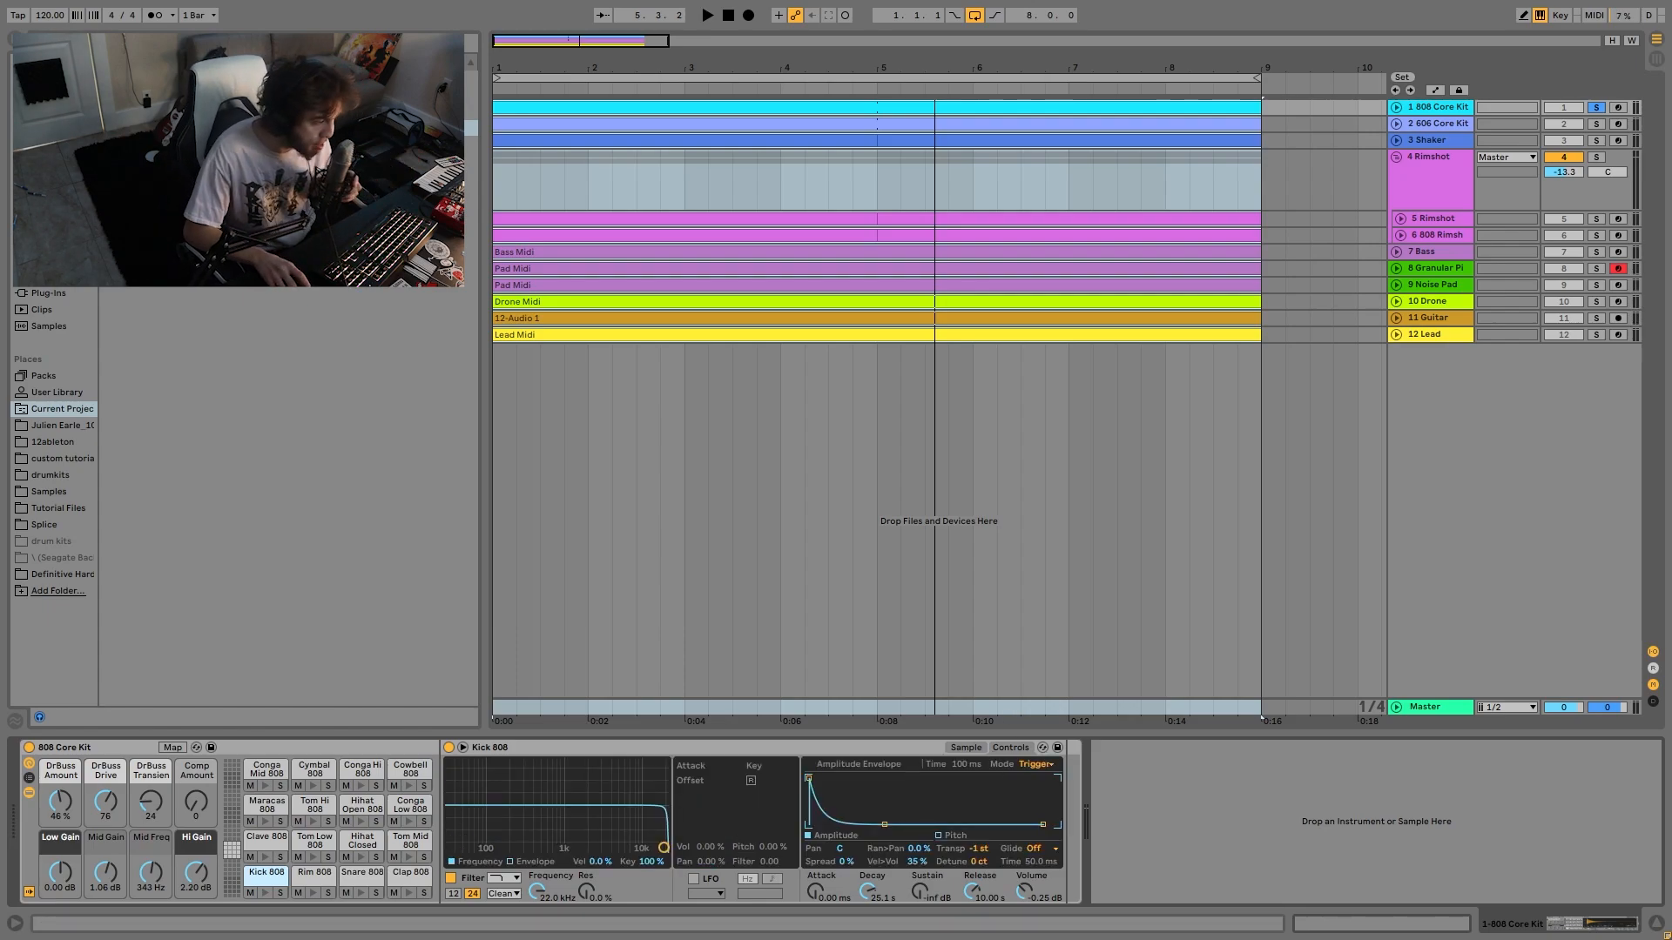
- Audition the 808 Core Kit with the Bass track soloed alongside it, and again with the Bass solo removed
{"action": "left_click", "coordinate": [1599, 252]}
{"action": "key", "text": "space"}
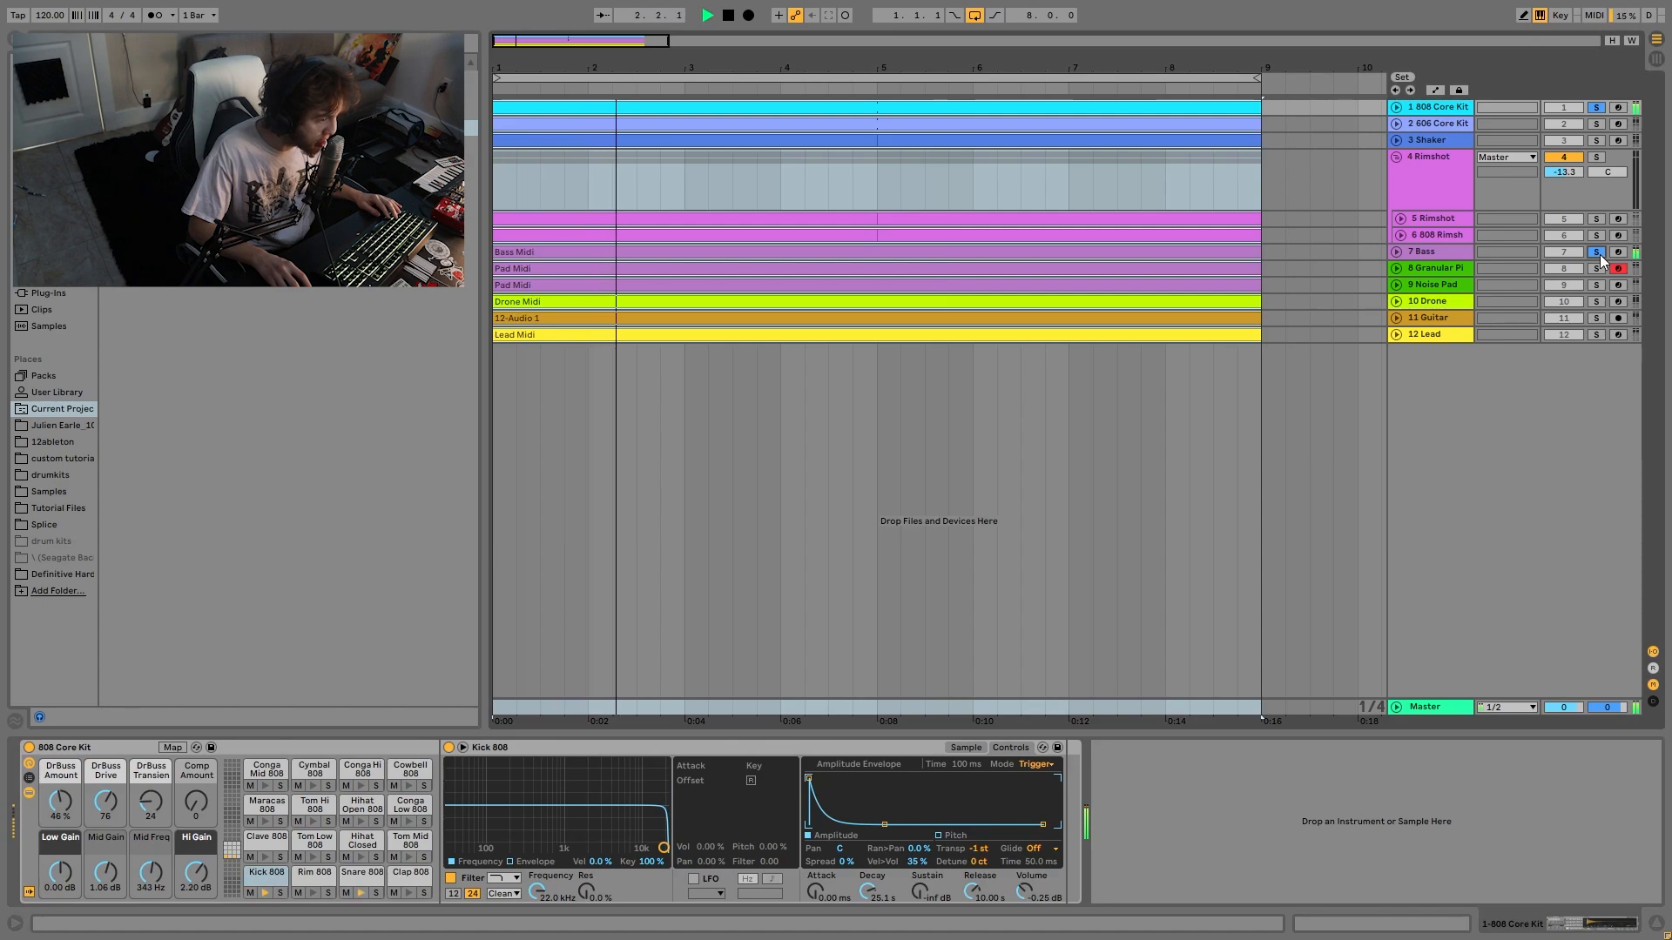
{"action": "left_click", "coordinate": [1598, 252]}
{"action": "key", "text": "space"}
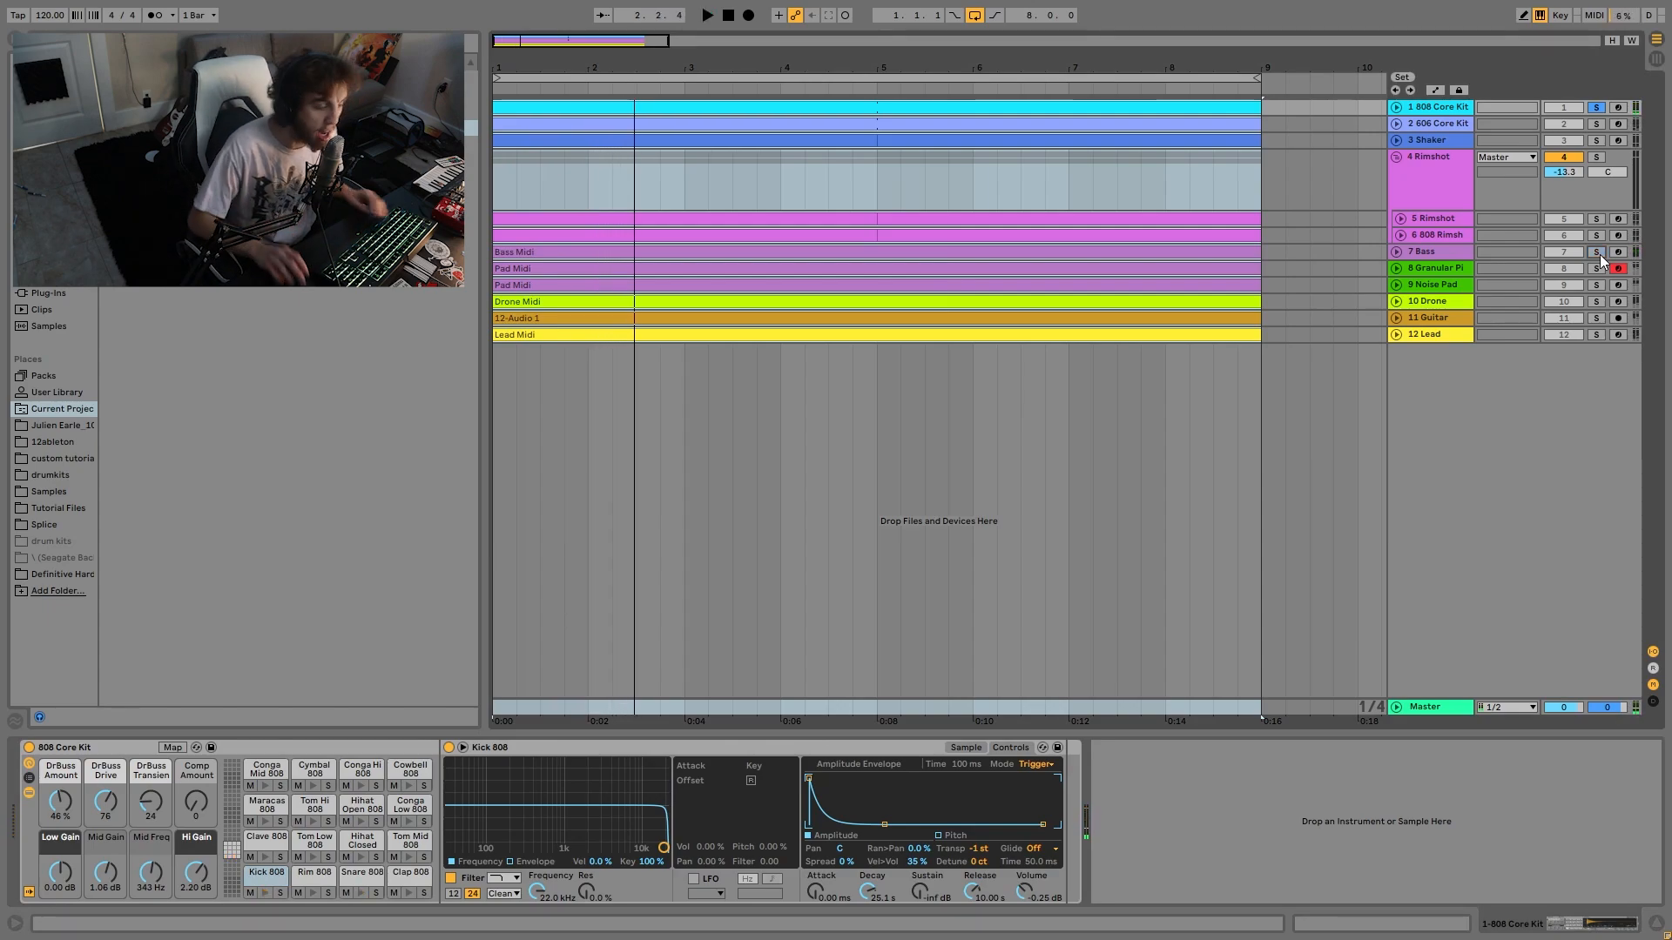
{"action": "key", "text": "space"}
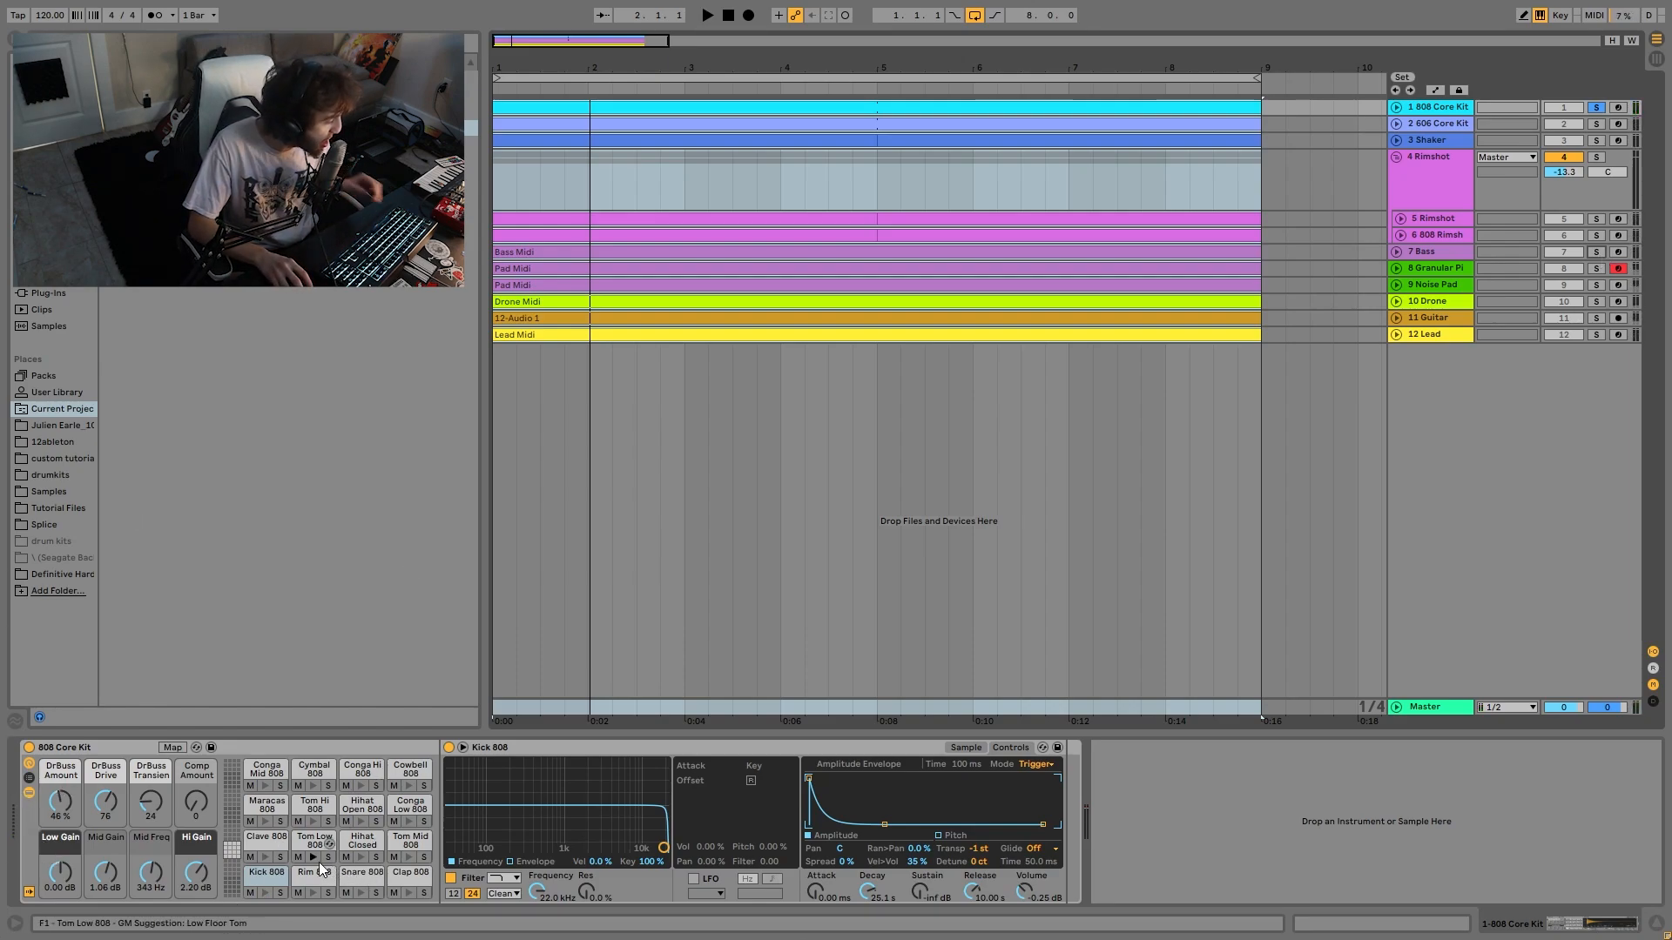
{"action": "key", "text": "space"}
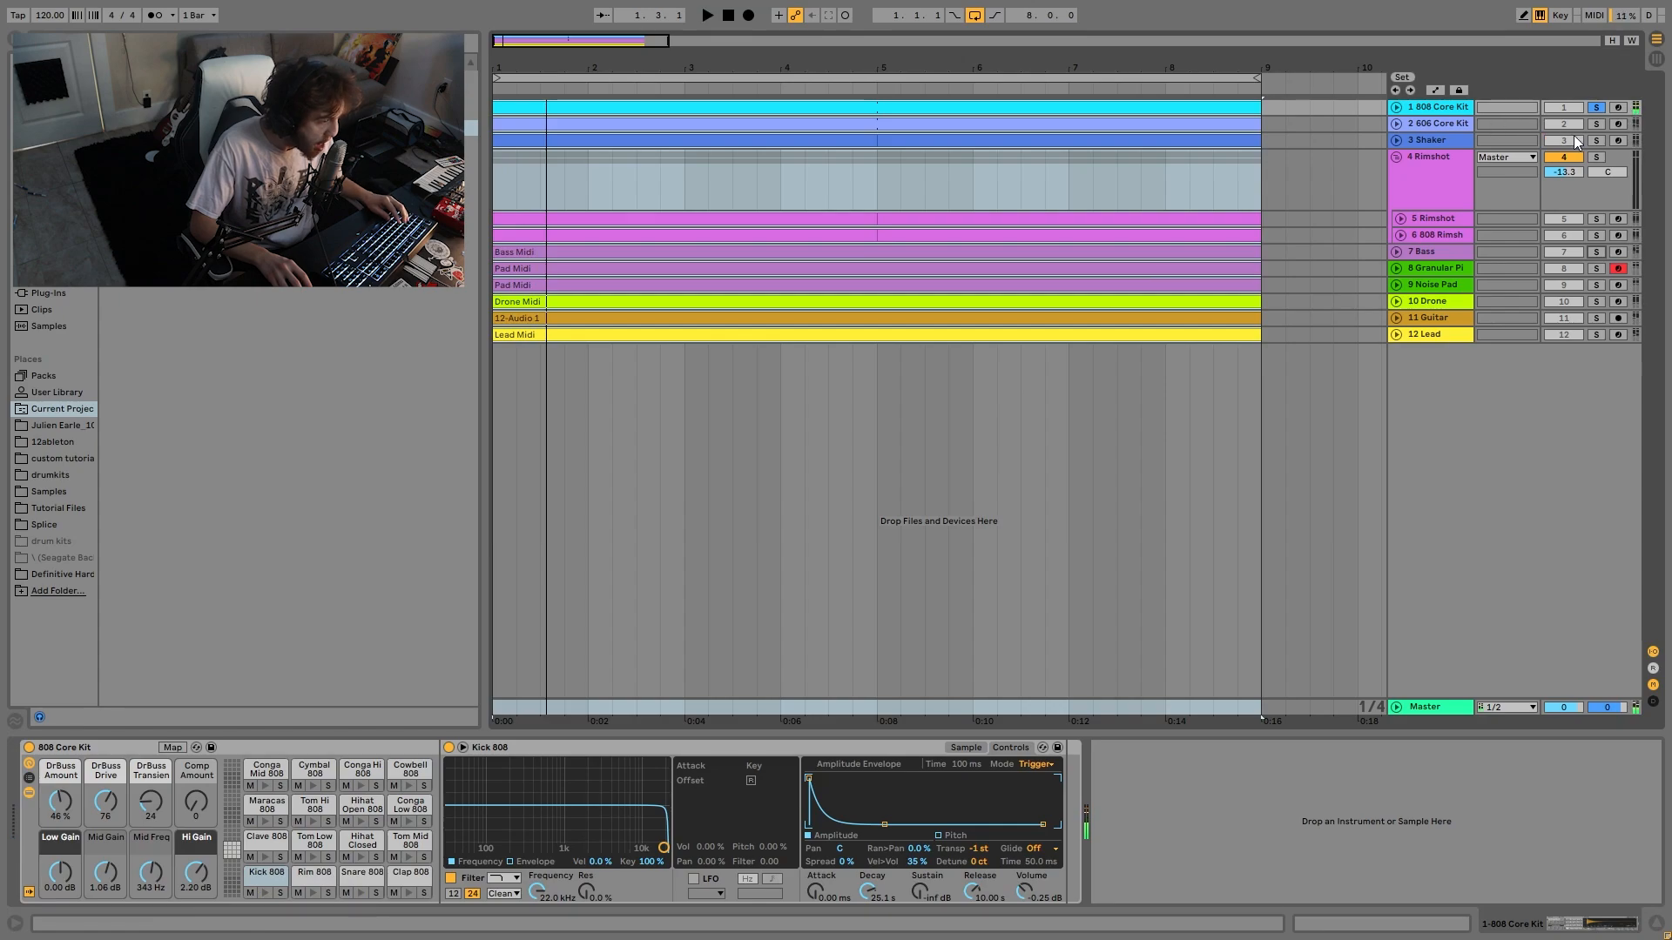
- Play the 606 Core Kit track soloed and examine its Hihat Open 606 sample, Chorus and EQ Eight settings
{"action": "left_click", "coordinate": [1460, 124]}
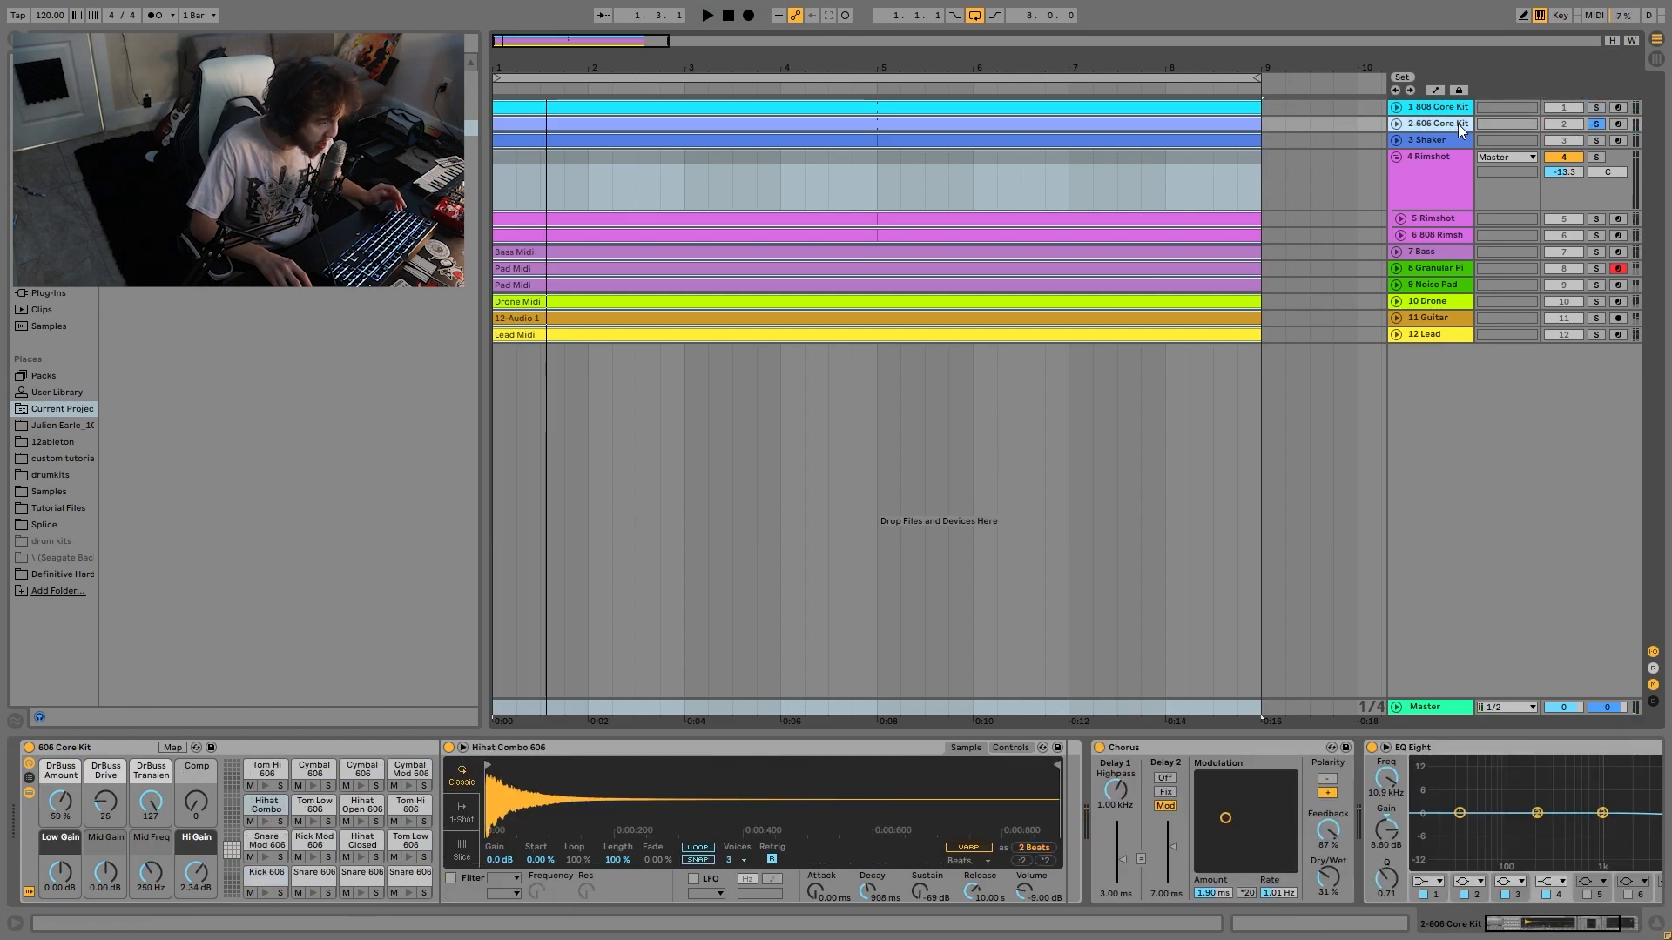
{"action": "key", "text": "space"}
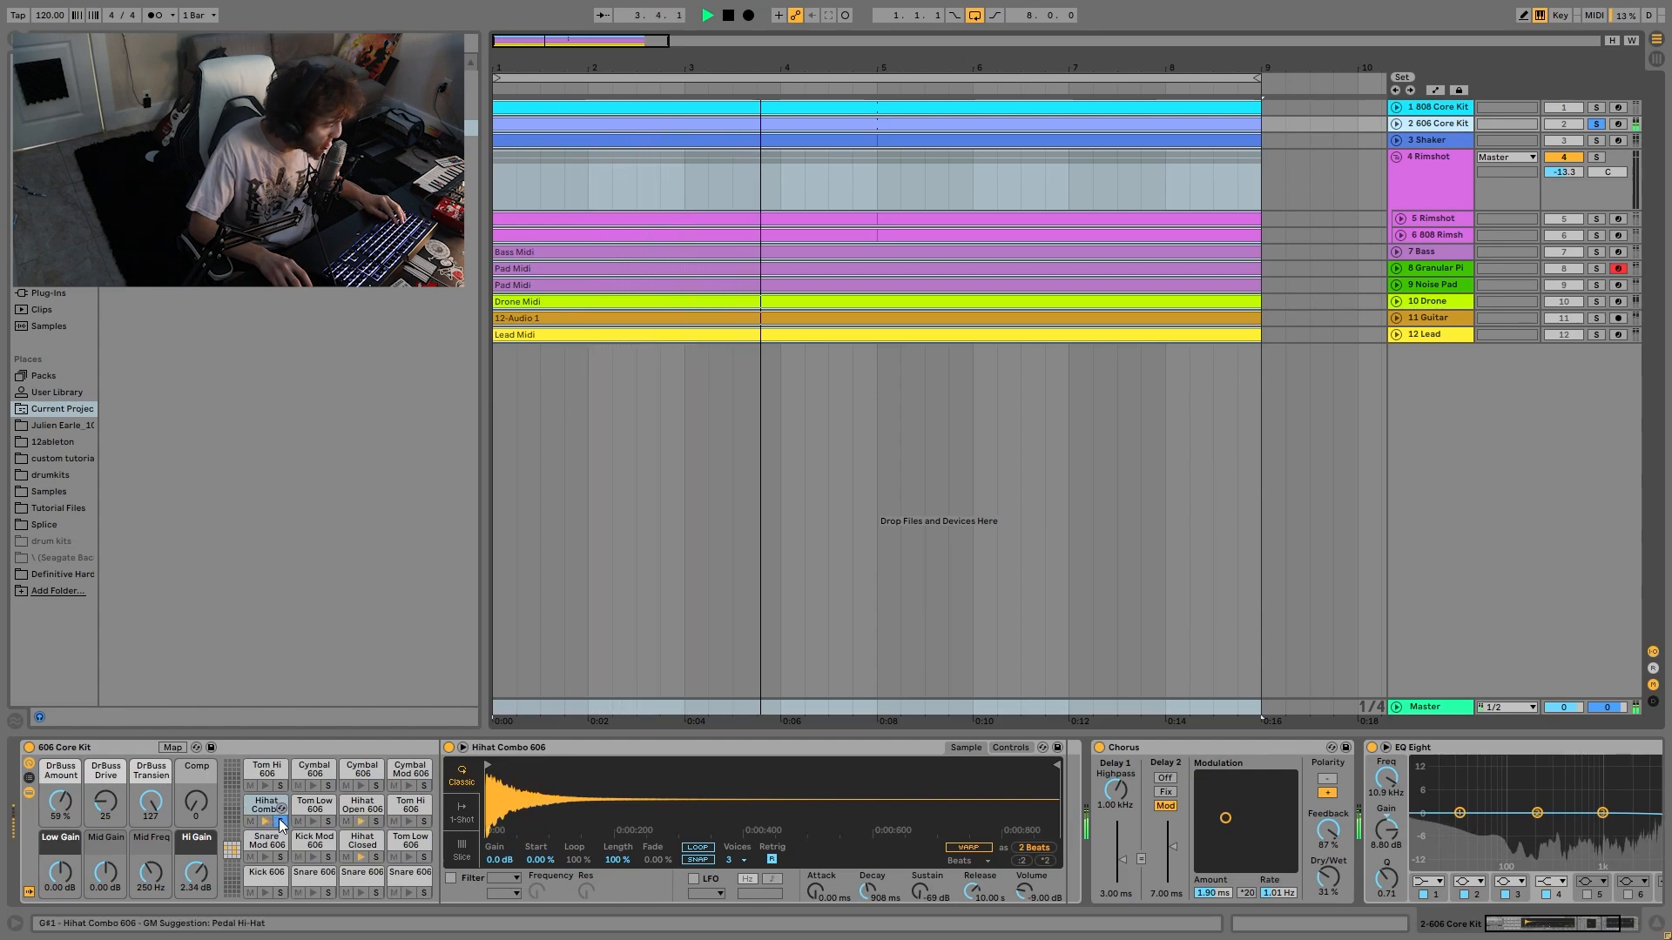
{"action": "left_click", "coordinate": [353, 812]}
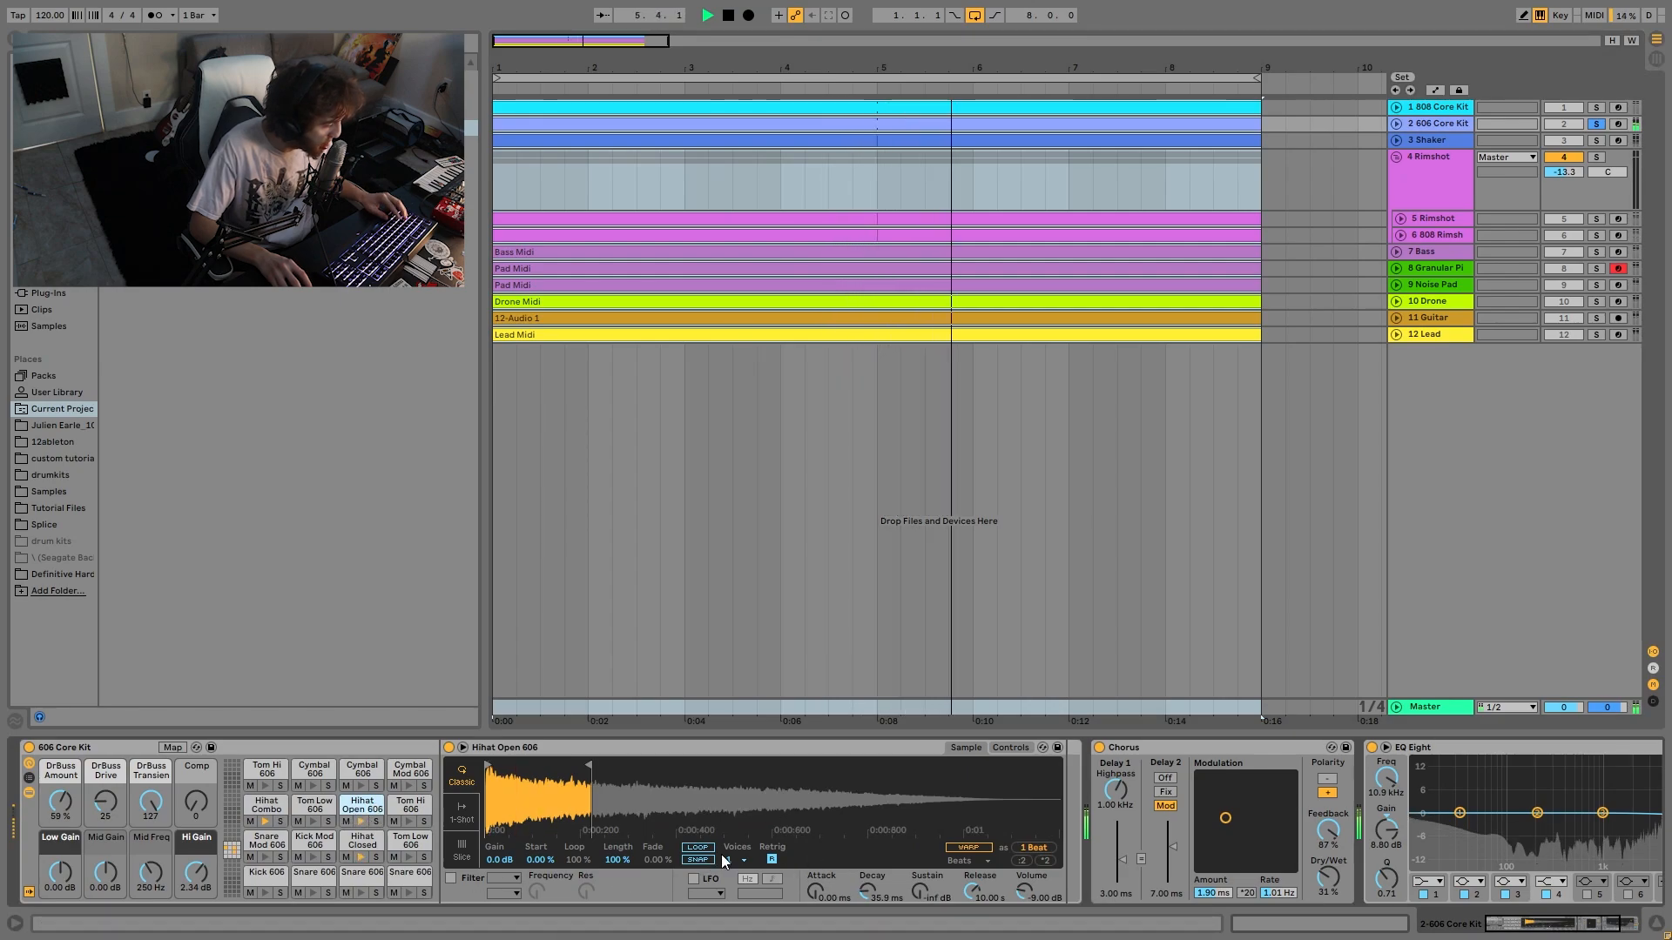
{"action": "scroll", "coordinate": [721, 854], "scroll_direction": "right", "scroll_amount": 5}
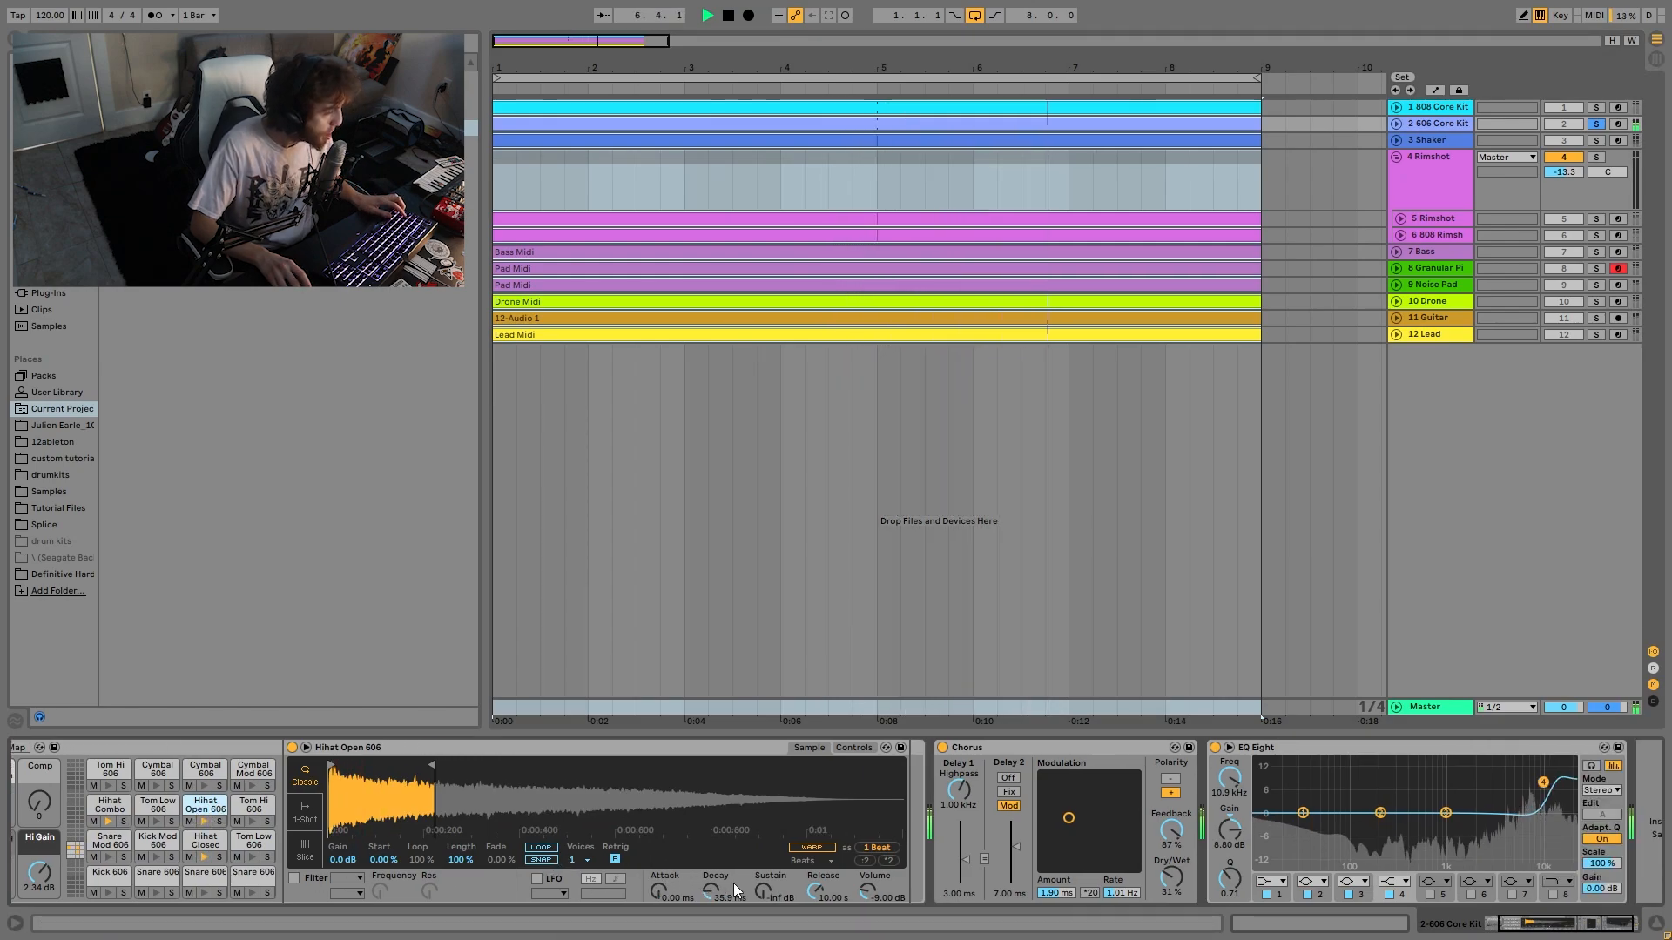
{"action": "key", "text": "space"}
{"action": "key", "text": "space"}
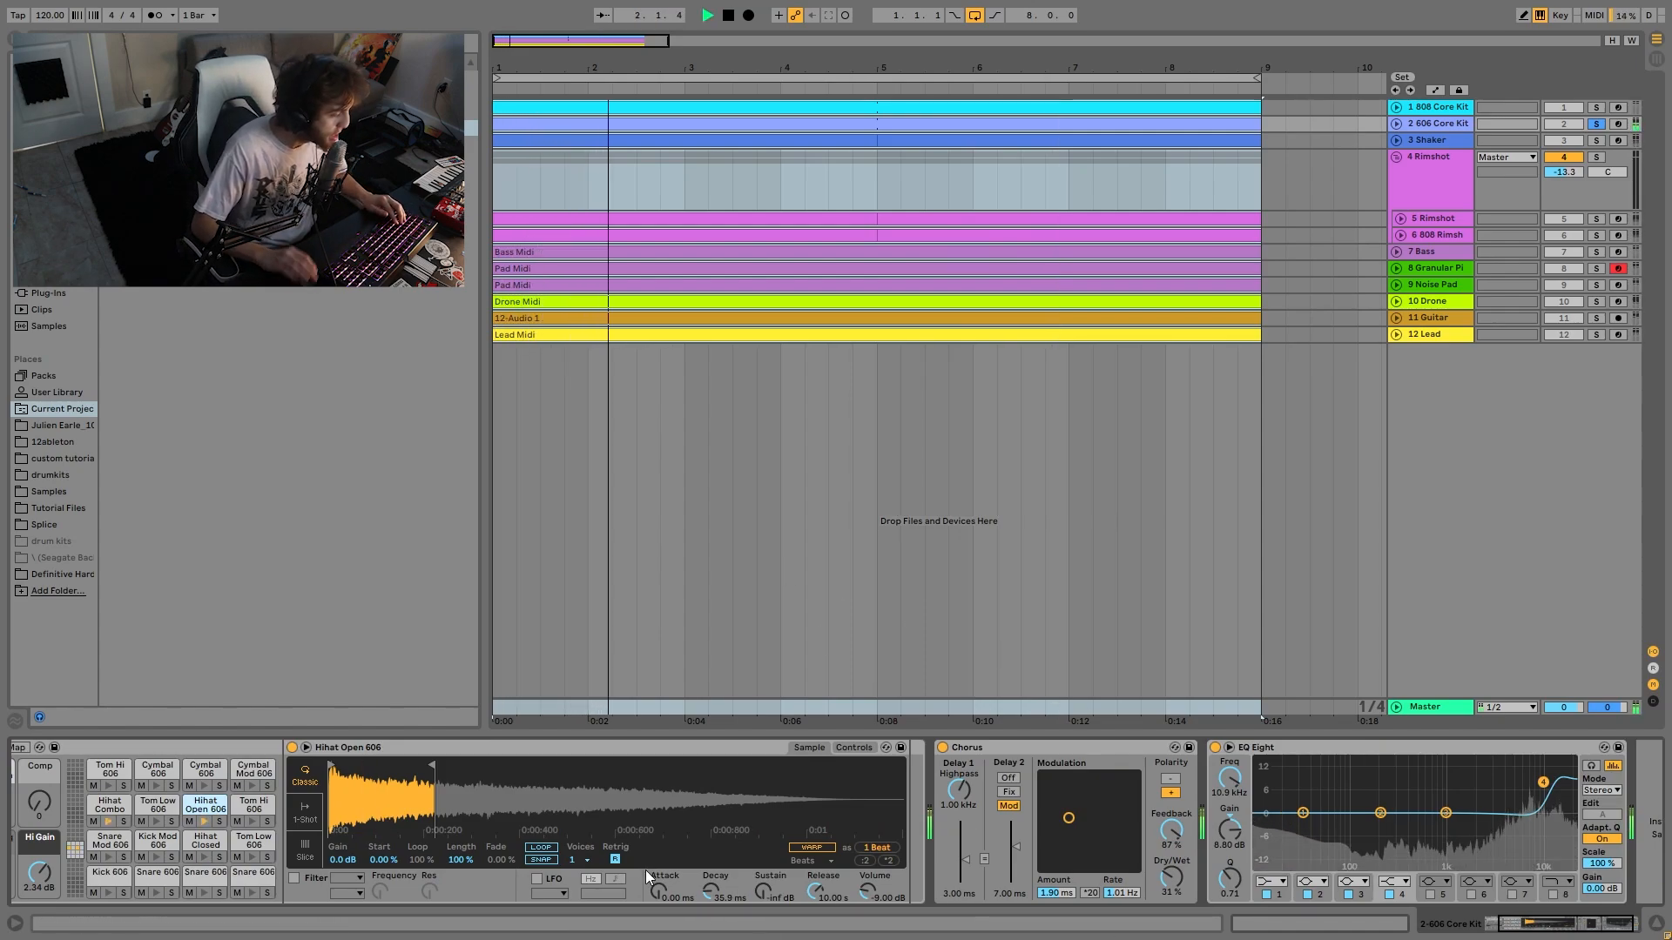
{"action": "key", "text": "space"}
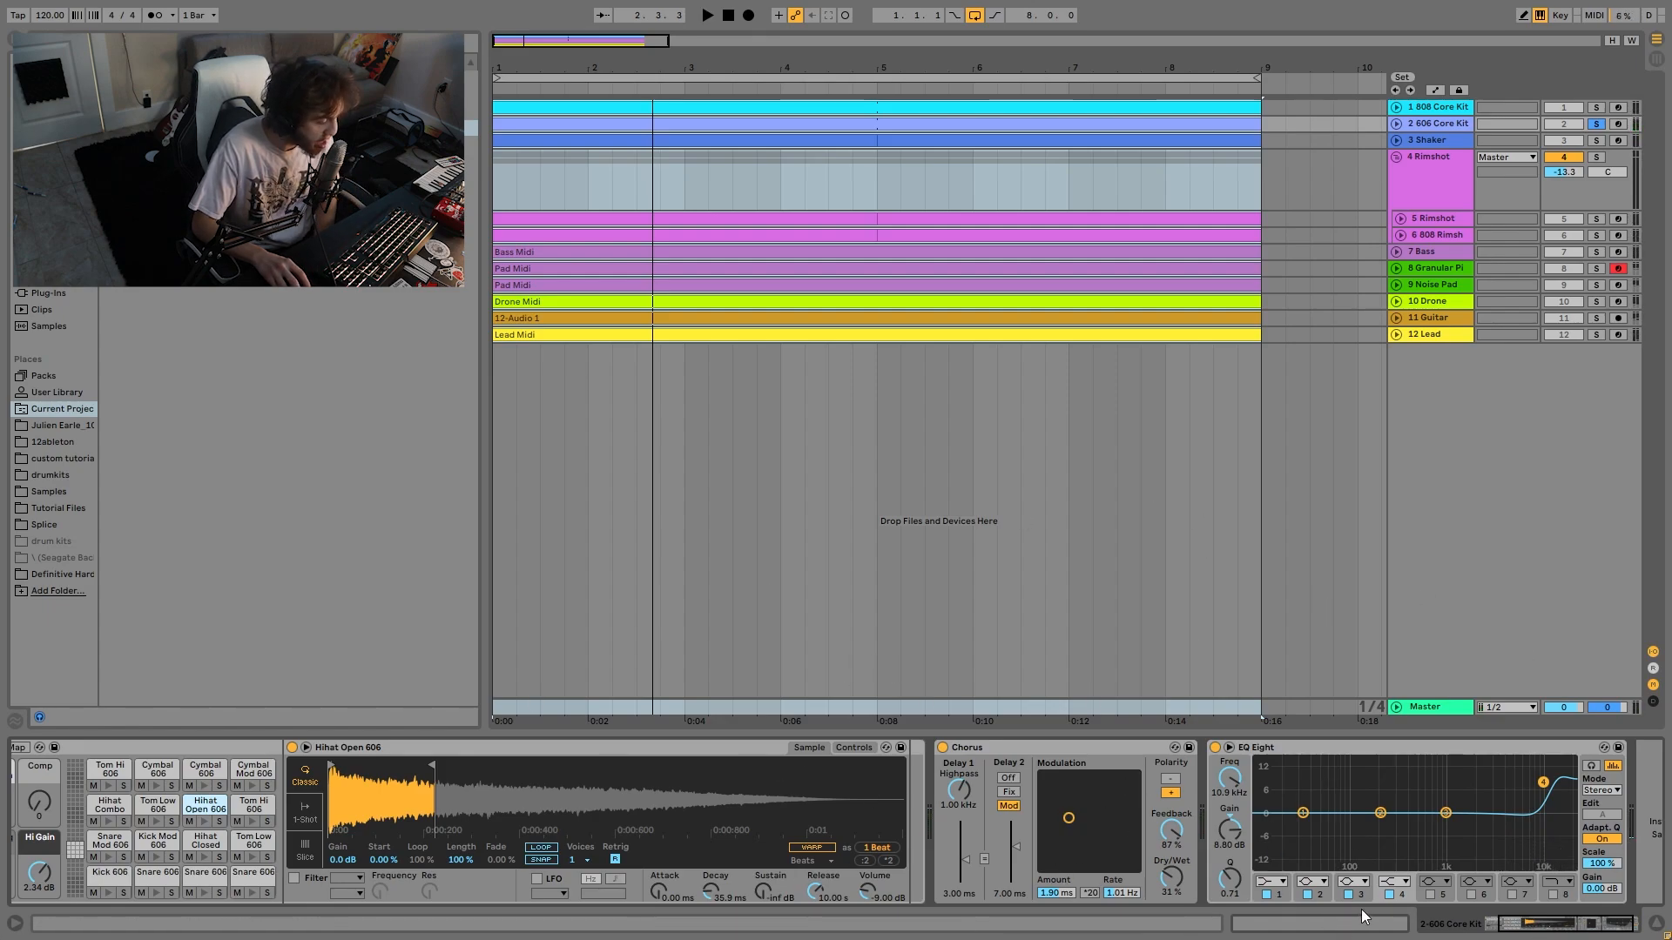
- Compare the 606 Core Kit played together with the soloed 808 Core Kit against the 606 Core Kit alone
{"action": "left_click", "coordinate": [1597, 108]}
{"action": "key", "text": "space"}
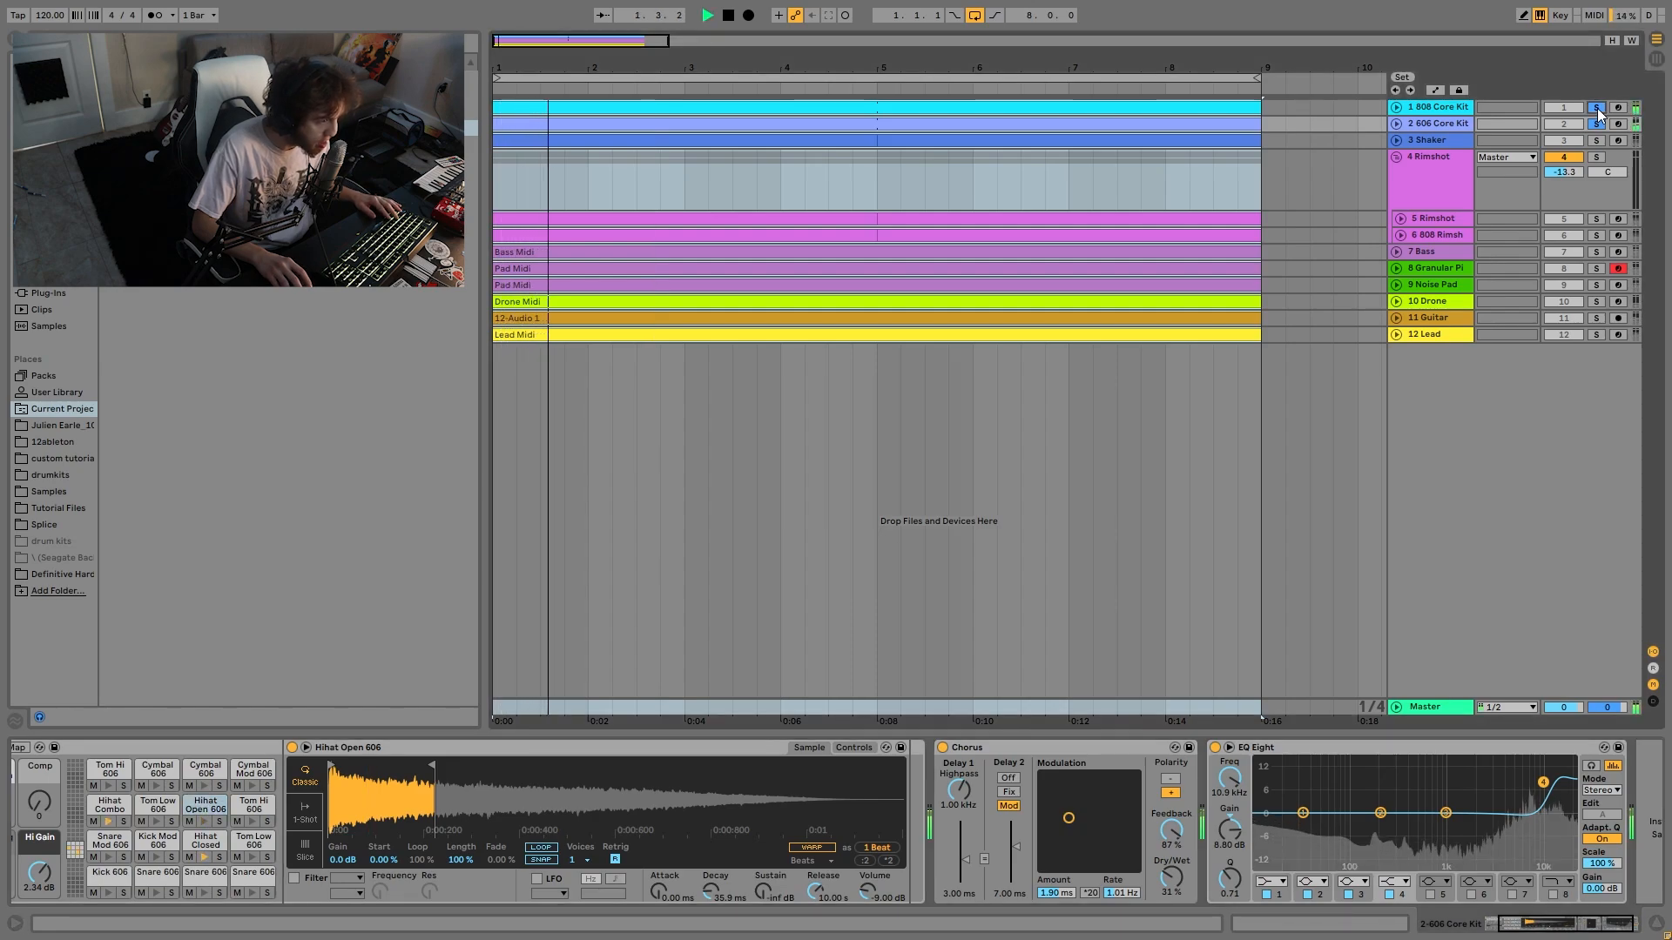
{"action": "key", "text": "space"}
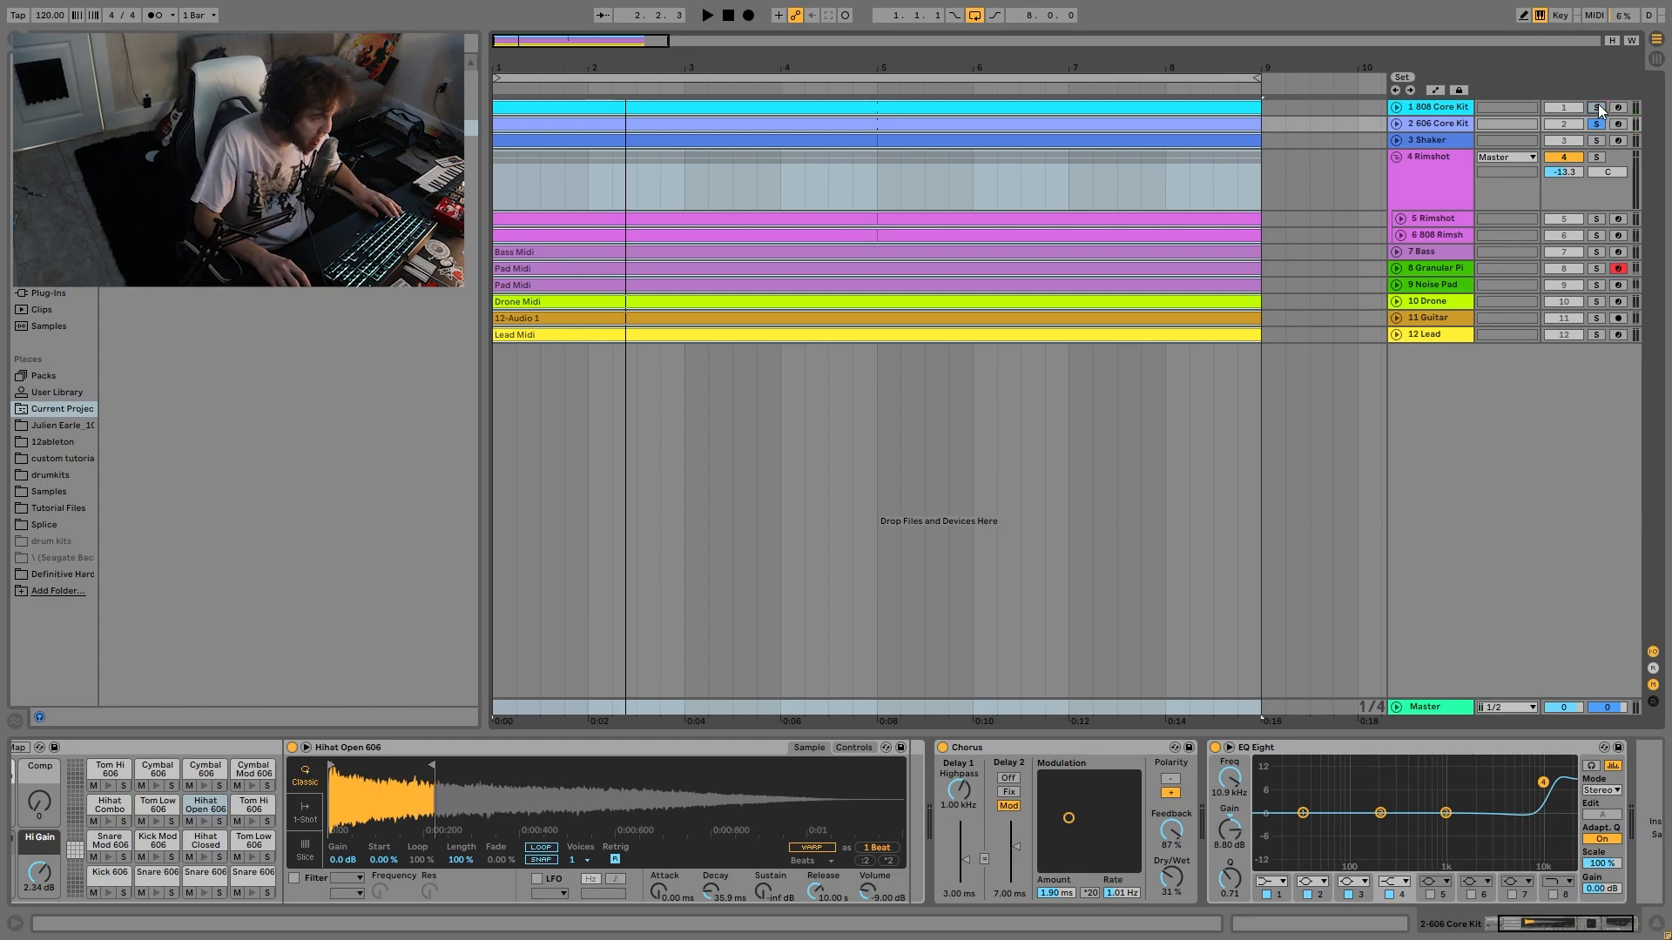
{"action": "key", "text": "space"}
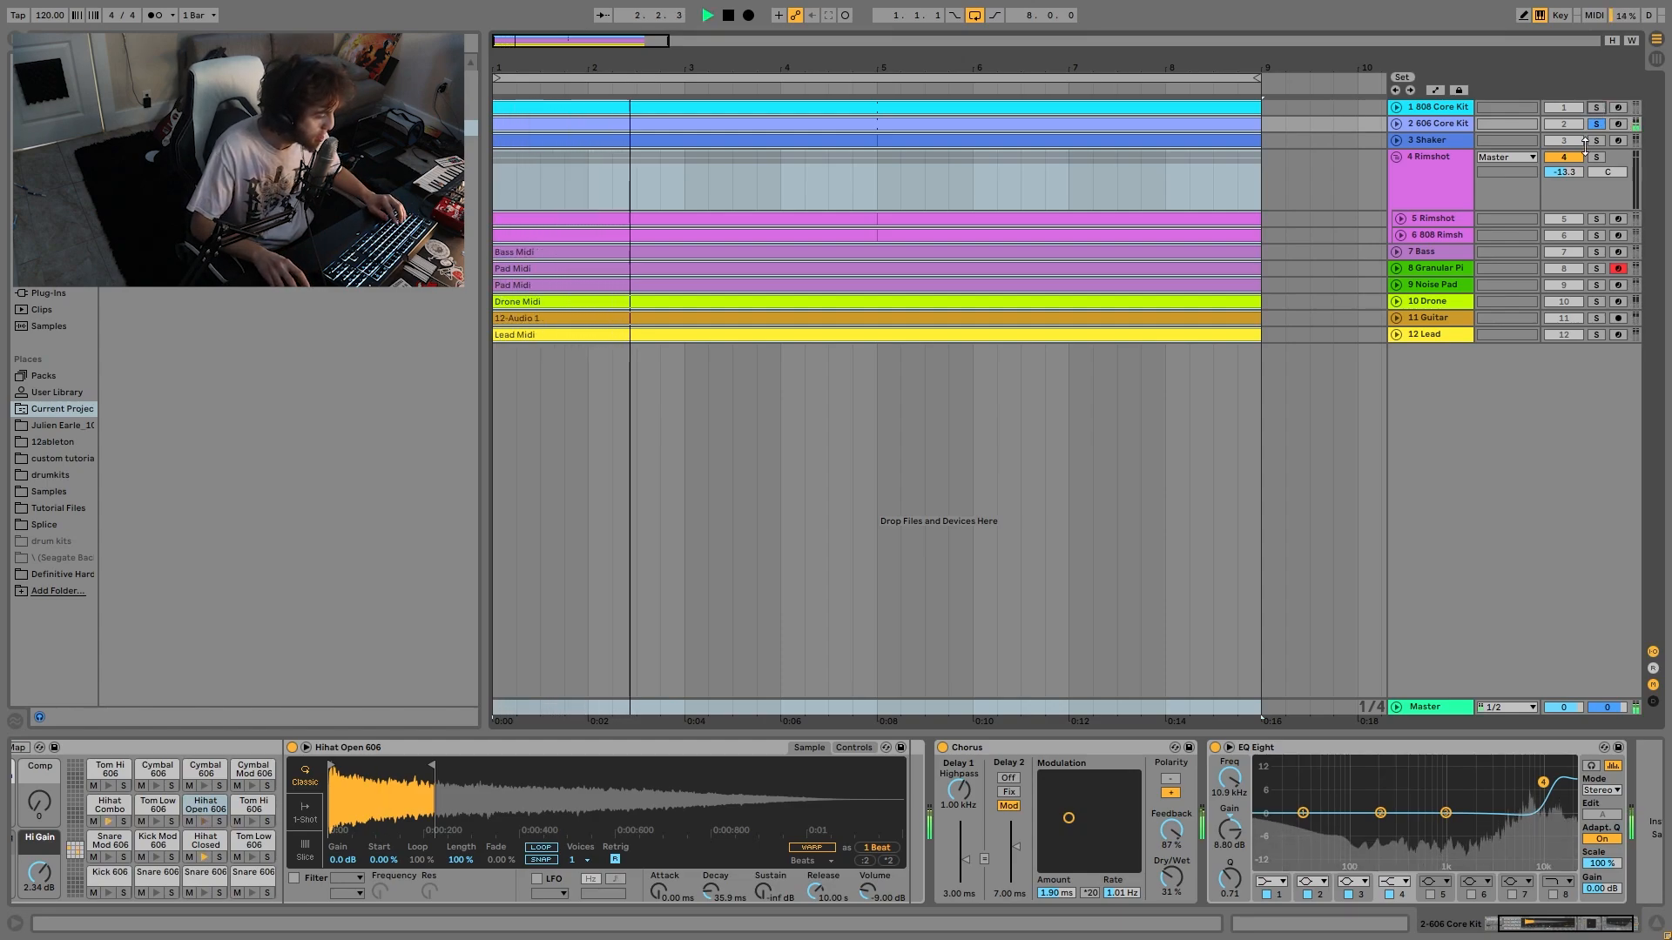
{"action": "key", "text": "space"}
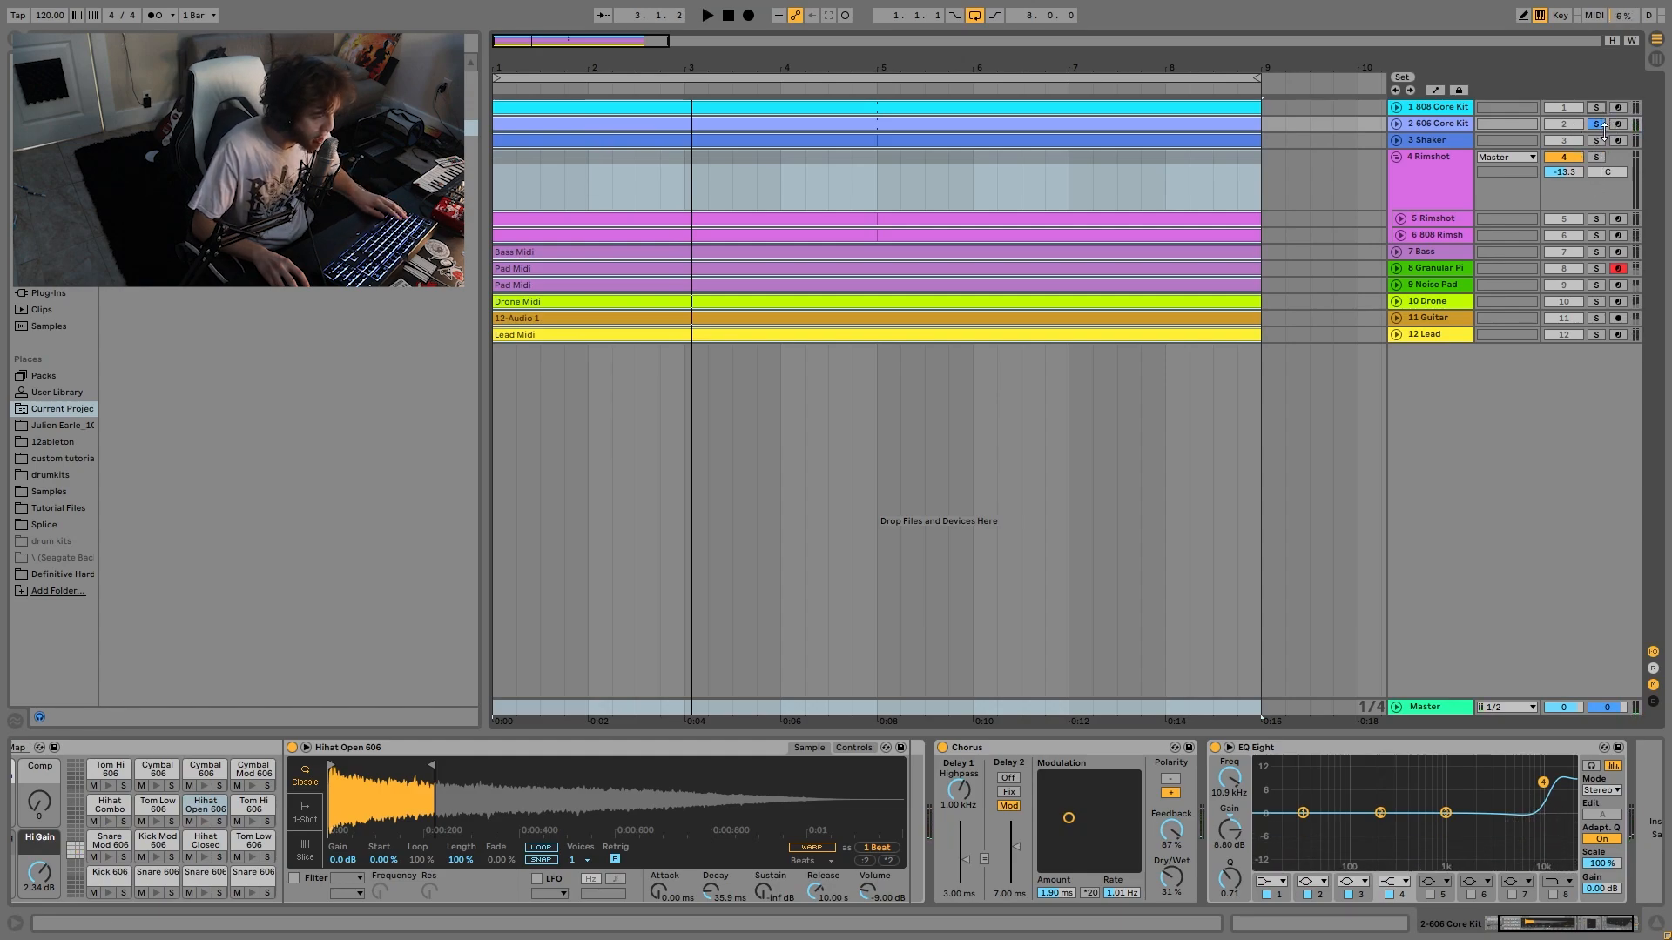
- Unfold the Shaker track, audition it alone and together with the 606 Core Kit, and show its sampler device
{"action": "left_click", "coordinate": [1597, 140]}
{"action": "key", "text": "space"}
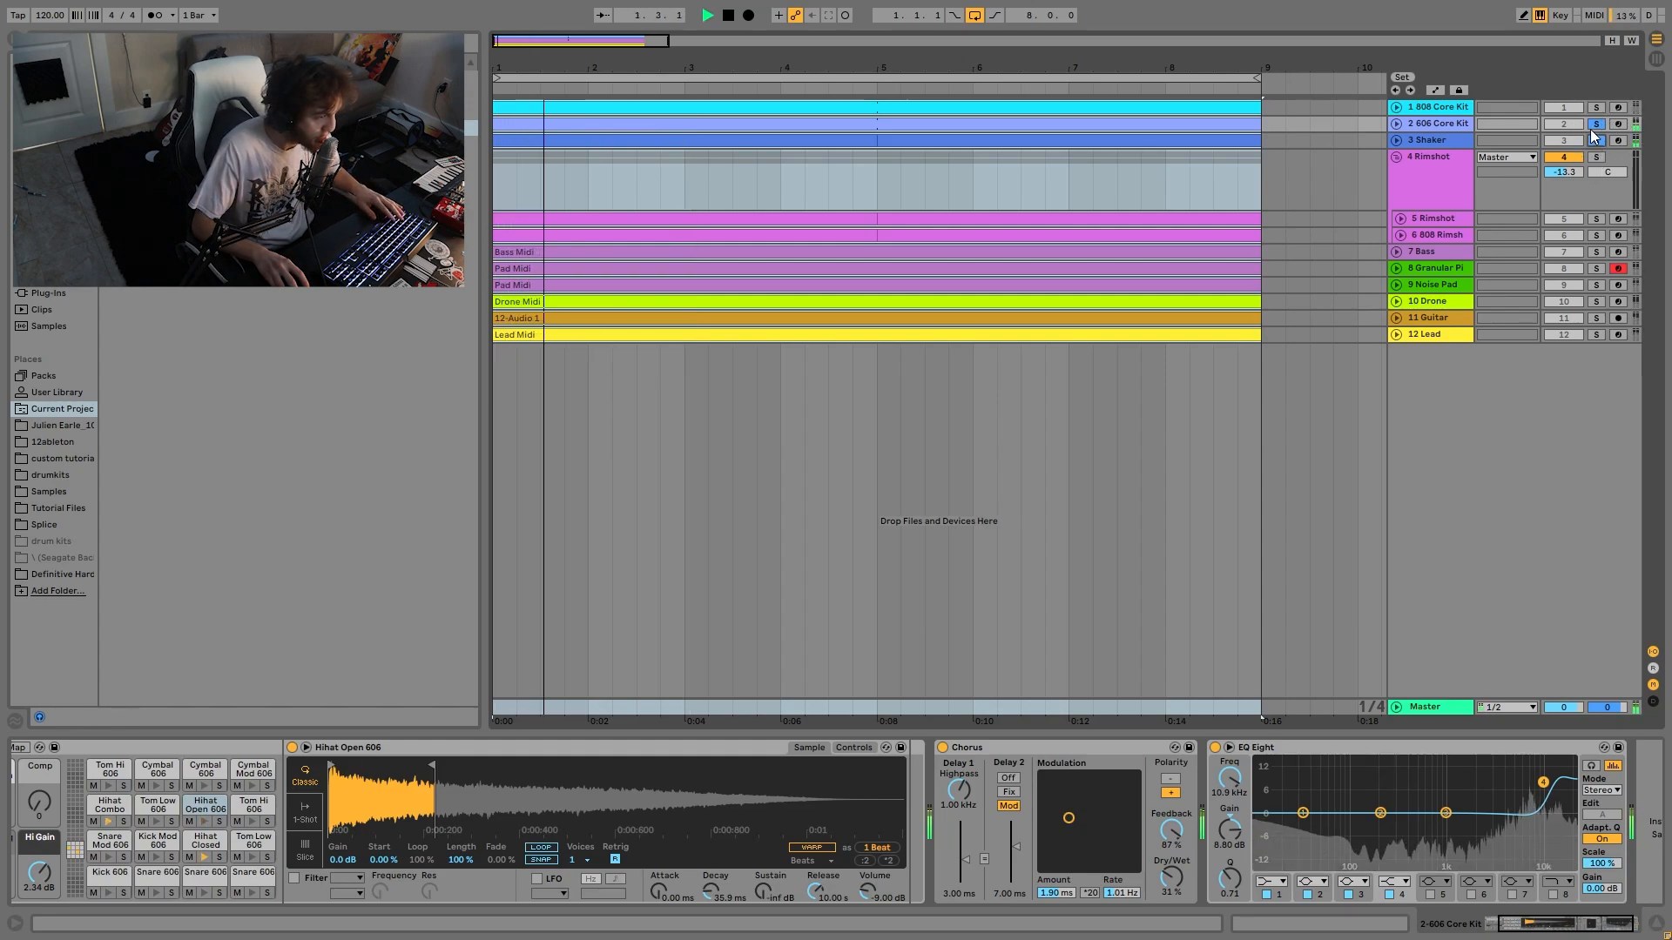
{"action": "left_click", "coordinate": [1394, 142]}
{"action": "left_click_drag", "start_coordinate": [1573, 158], "coordinate": [1590, 121]}
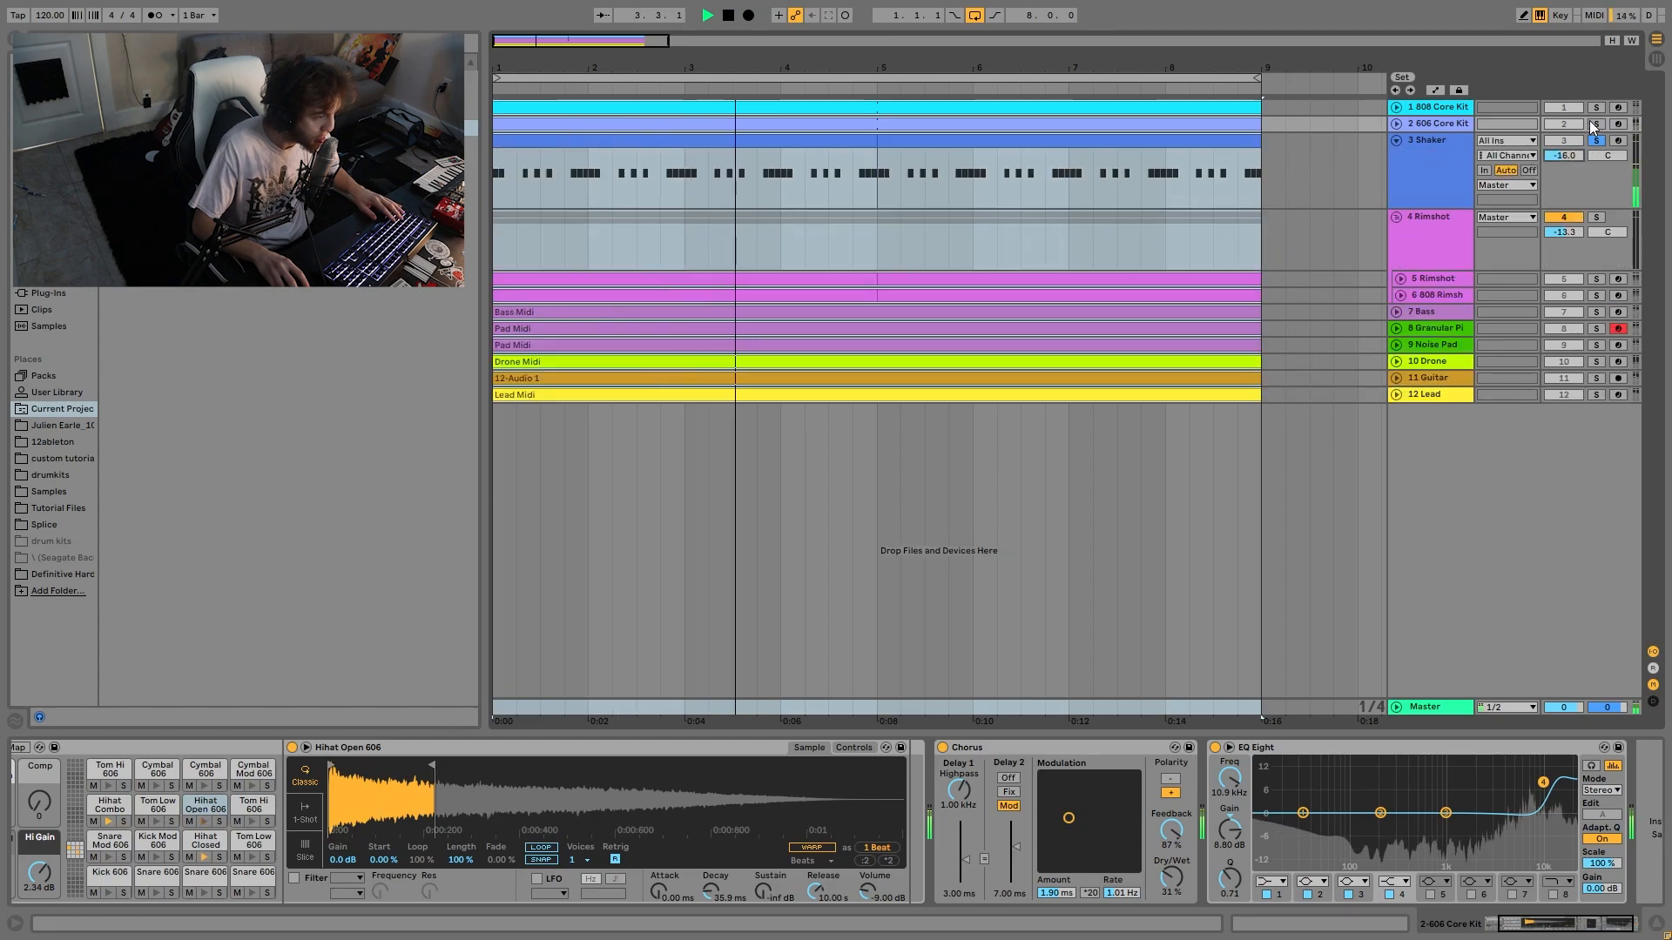
{"action": "left_click", "coordinate": [1591, 121], "text": "ctrl"}
{"action": "left_click", "coordinate": [1594, 122]}
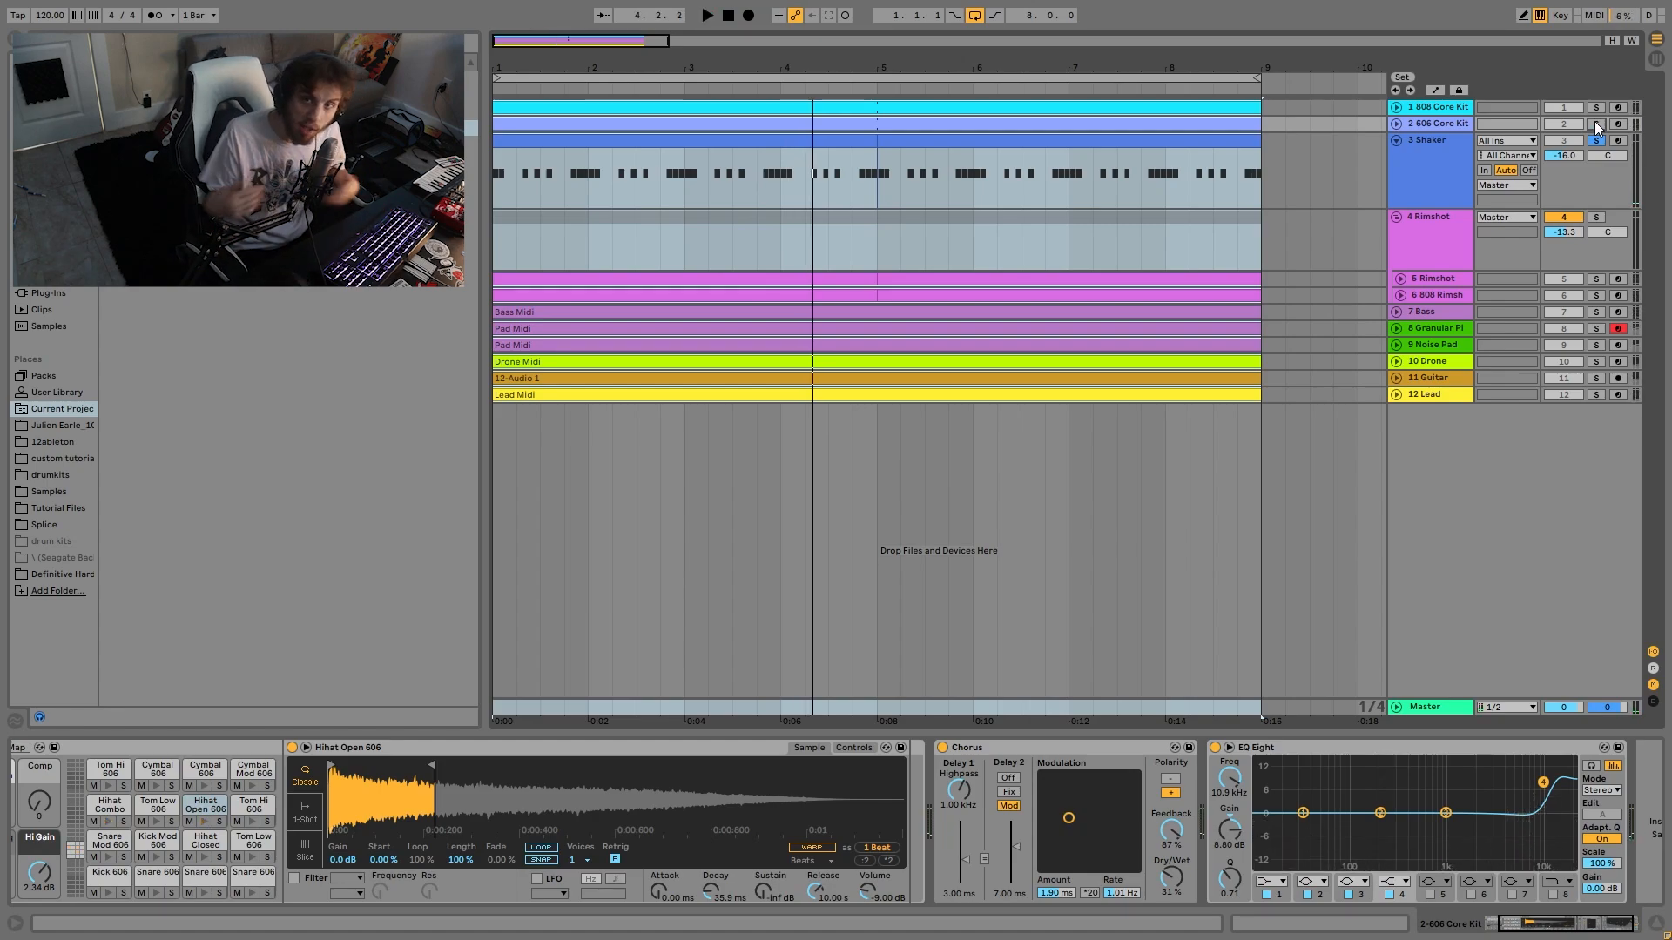
{"action": "left_click", "coordinate": [1595, 122], "text": "ctrl"}
{"action": "key", "text": "space"}
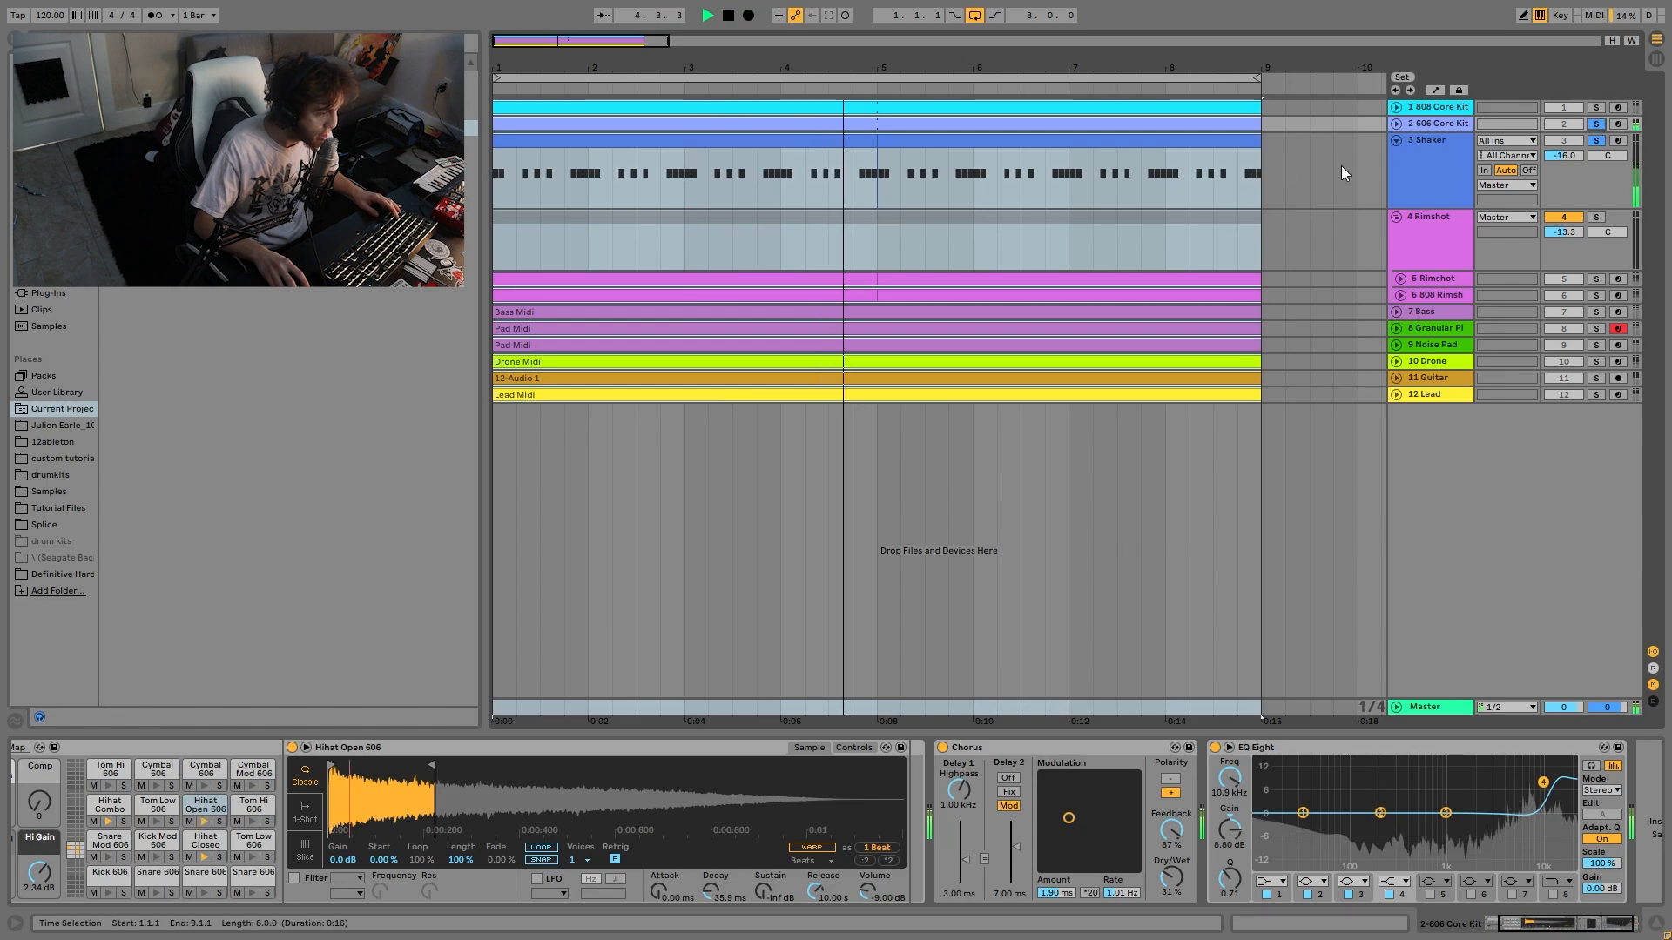
{"action": "left_click", "coordinate": [1414, 197]}
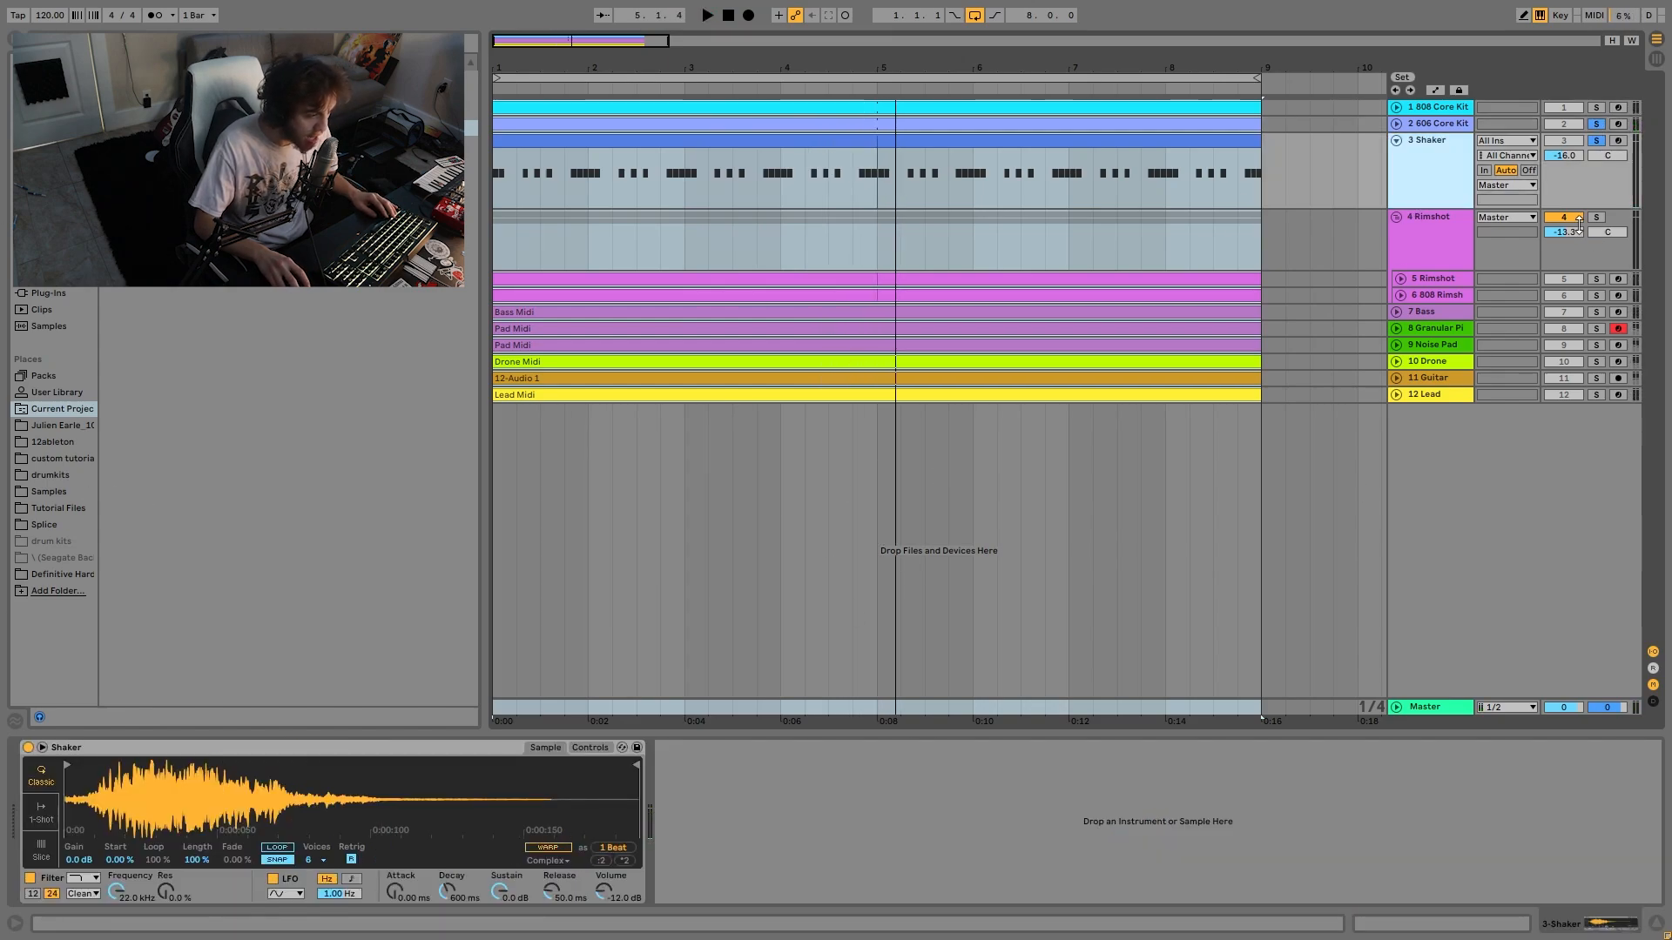
- Play the Rimshot group soloed, unfold the 808 Rimshot track inside it, and audition track 5 Rimshot on its own with its devices shown
{"action": "left_click", "coordinate": [1597, 217]}
{"action": "key", "text": "space"}
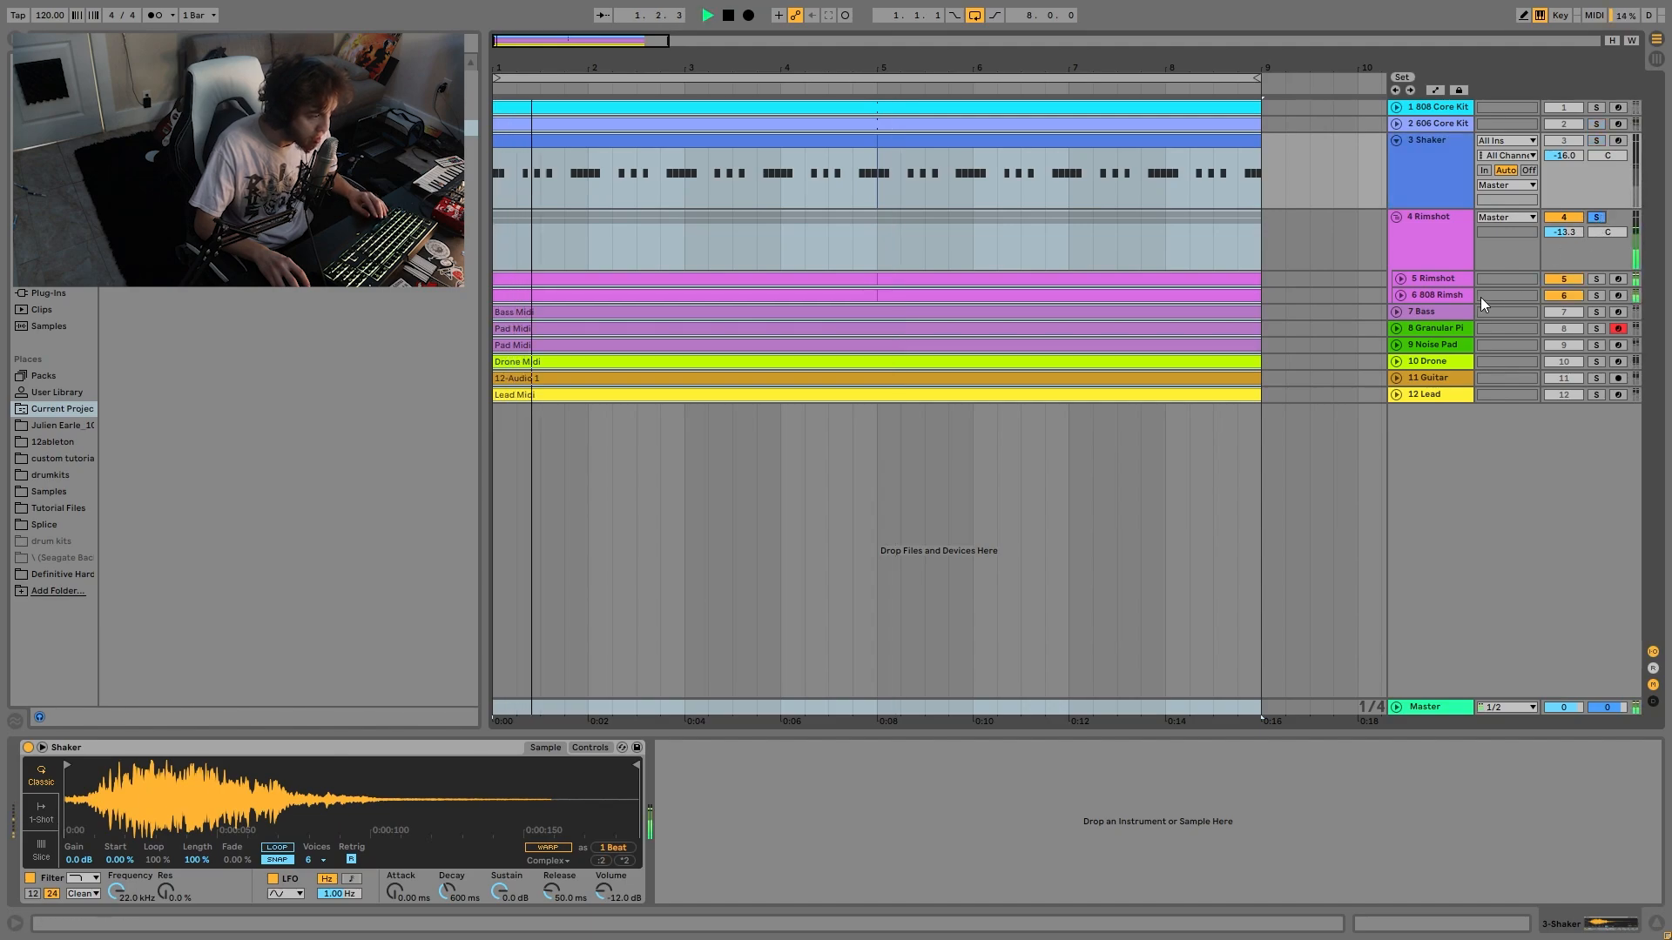
{"action": "left_click", "coordinate": [1452, 280]}
{"action": "left_click", "coordinate": [1399, 295]}
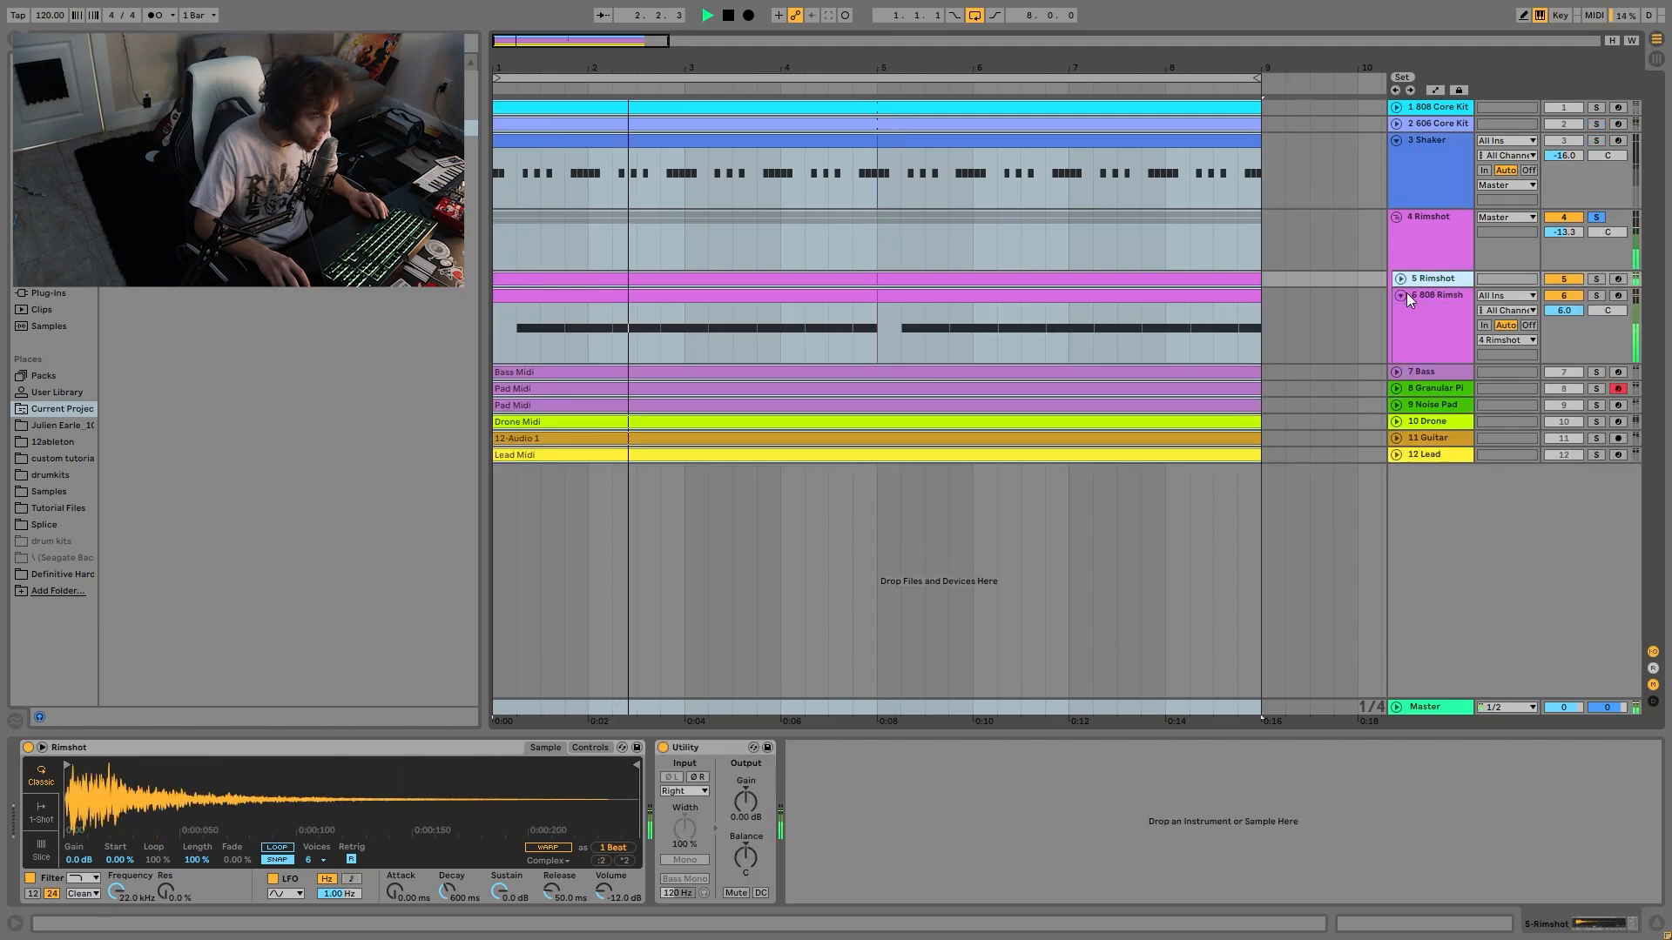
{"action": "key", "text": "space"}
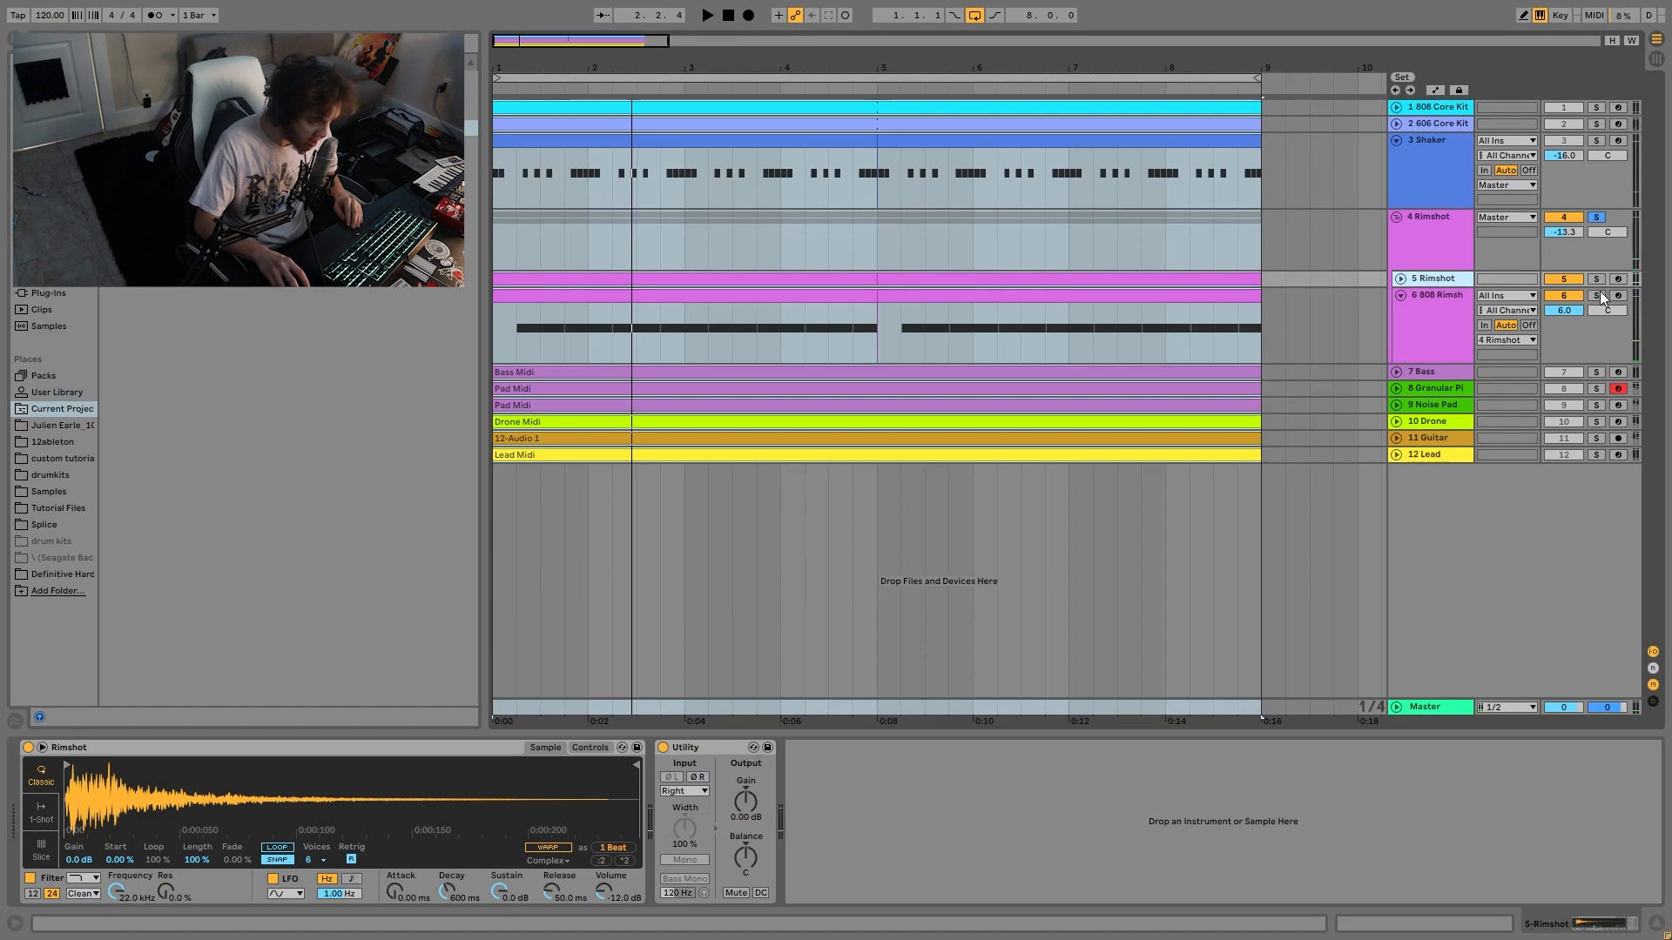
{"action": "key", "text": "space"}
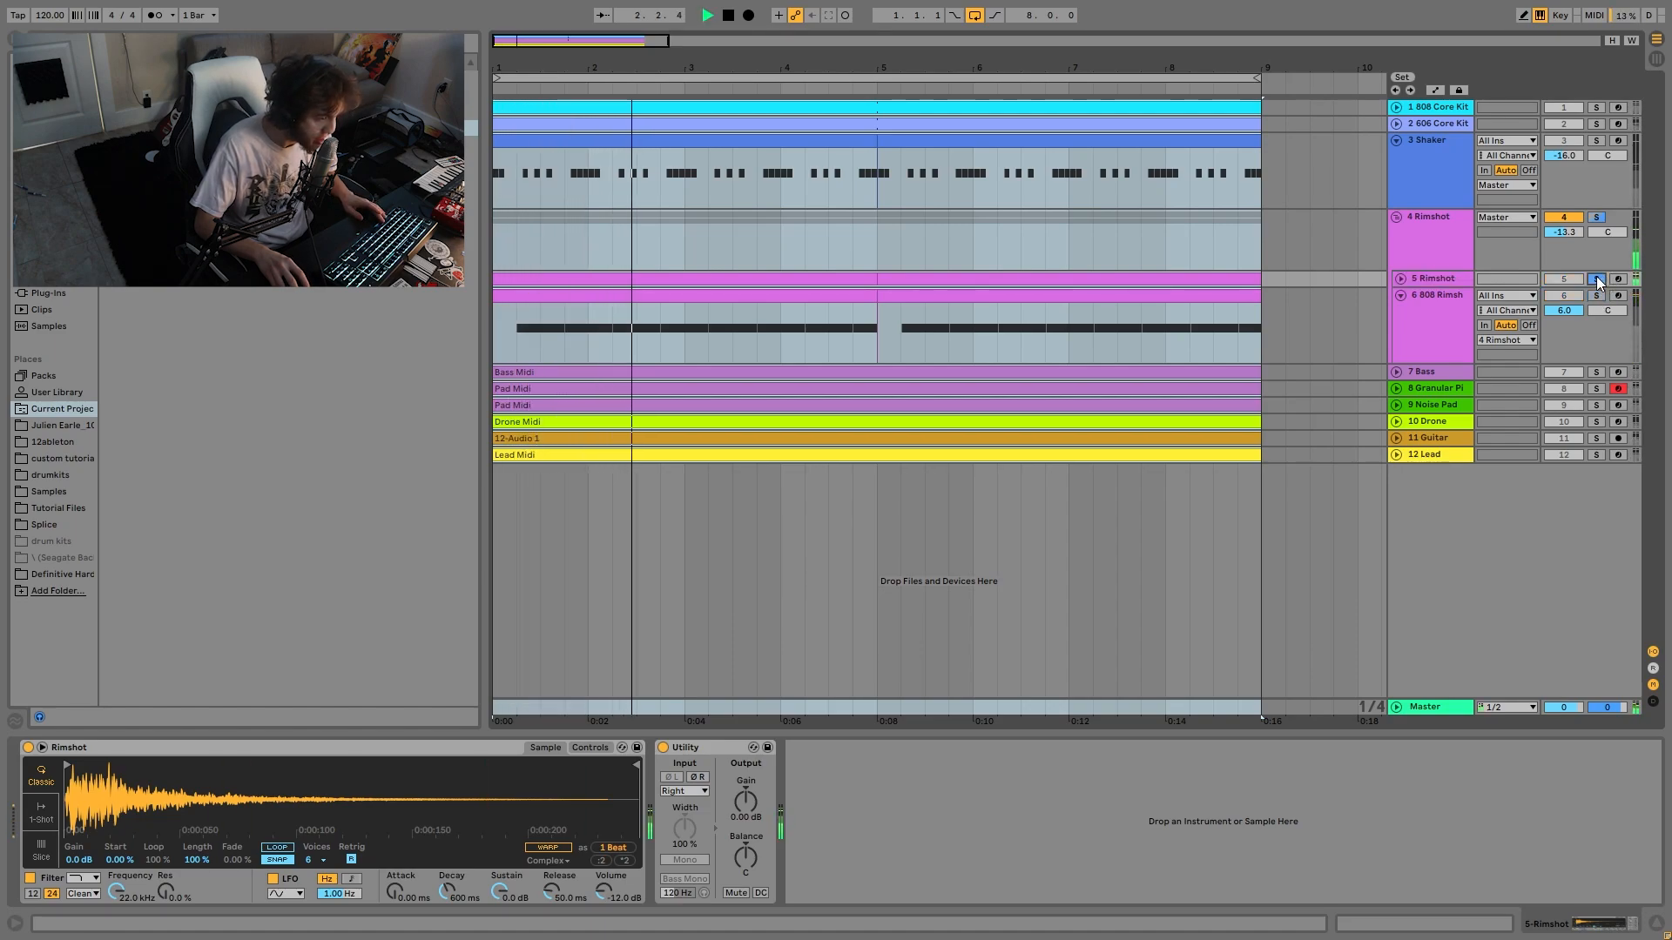
{"action": "left_click", "coordinate": [1597, 279]}
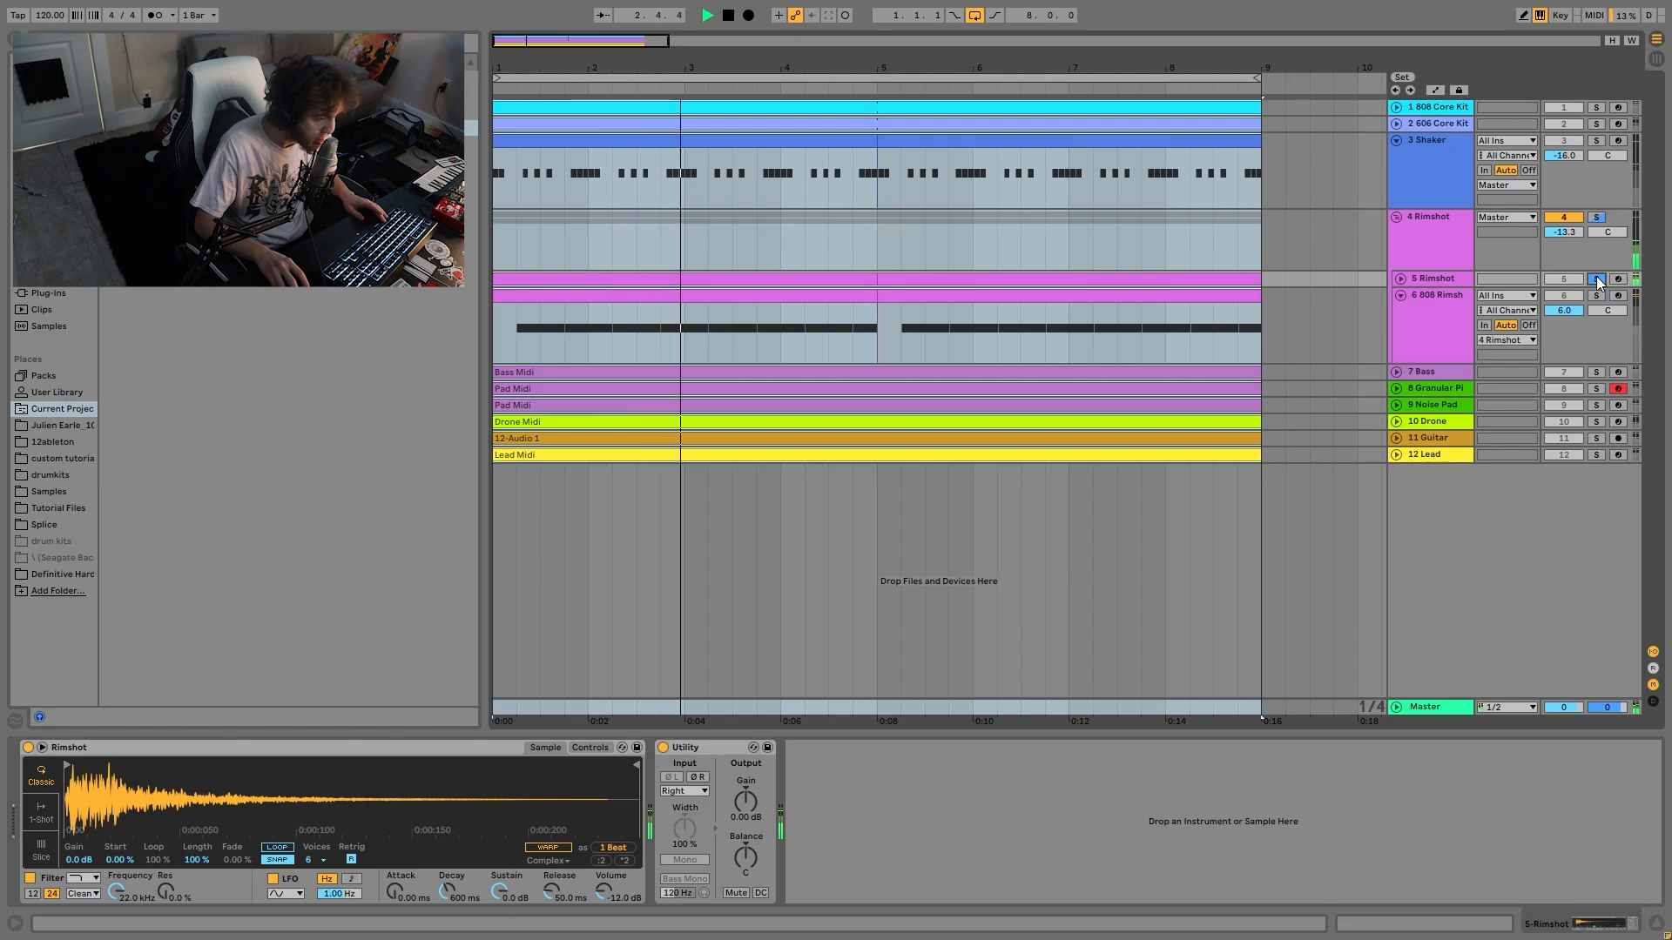
- Show the Rimshot group's Reverb and compare the 808 Core Kit played with the soloed Rimshot group and without it
{"action": "left_click", "coordinate": [1432, 248]}
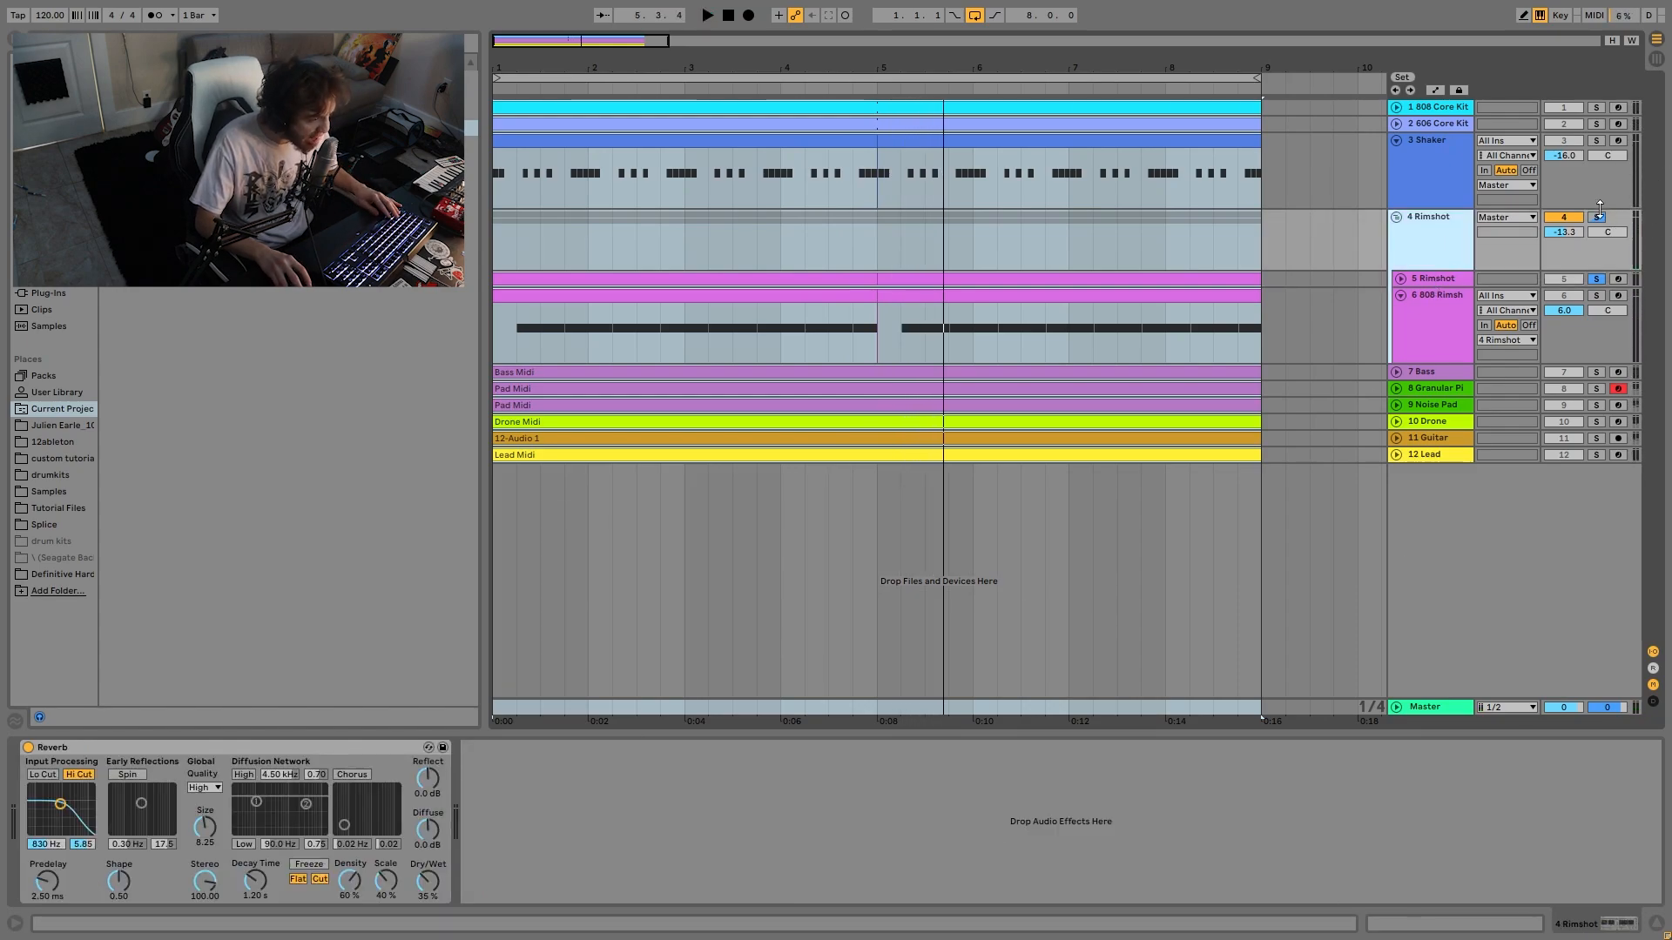
{"action": "left_click", "coordinate": [1597, 218]}
{"action": "left_click", "coordinate": [1597, 107], "text": "ctrl"}
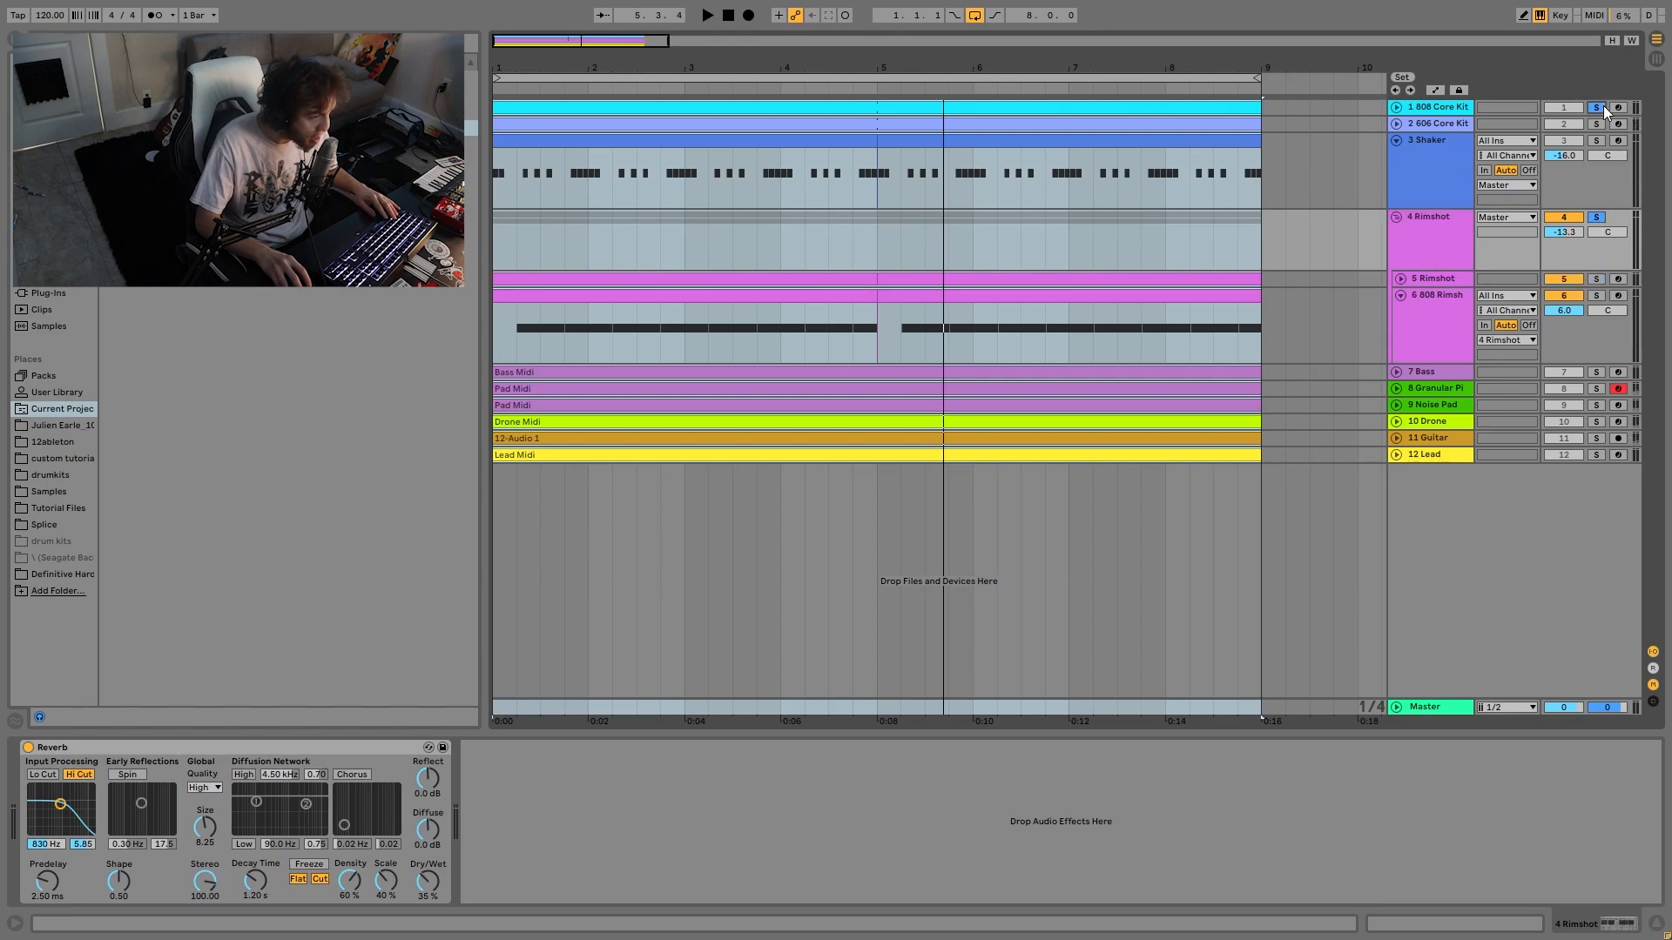
{"action": "key", "text": "space"}
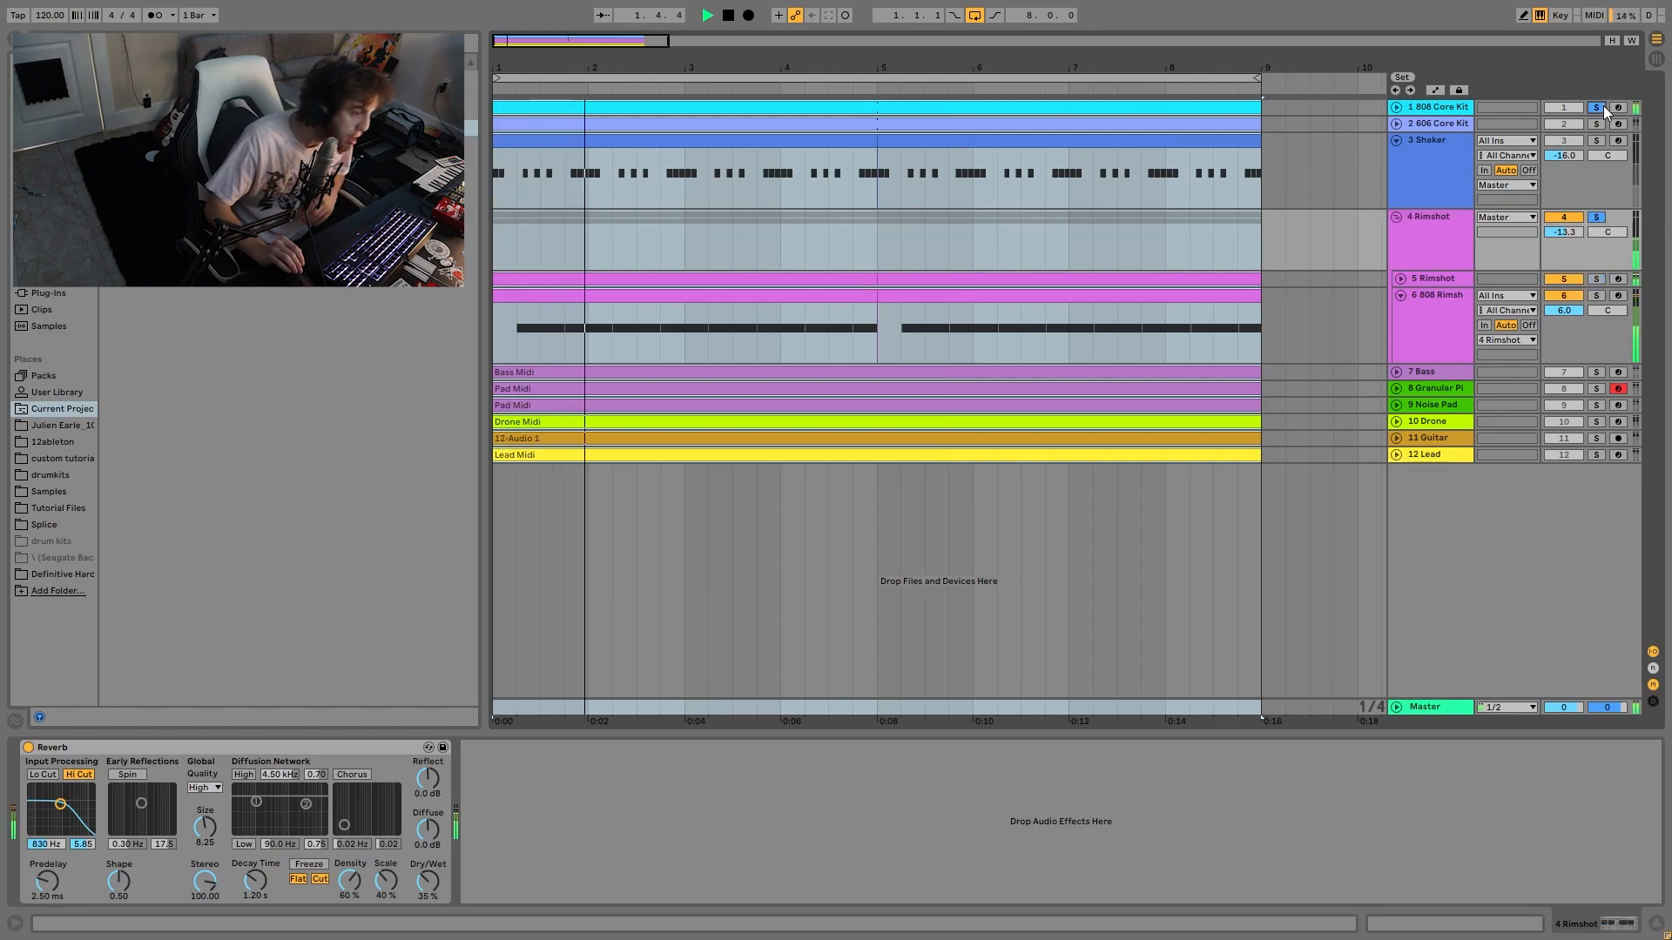
{"action": "key", "text": "space"}
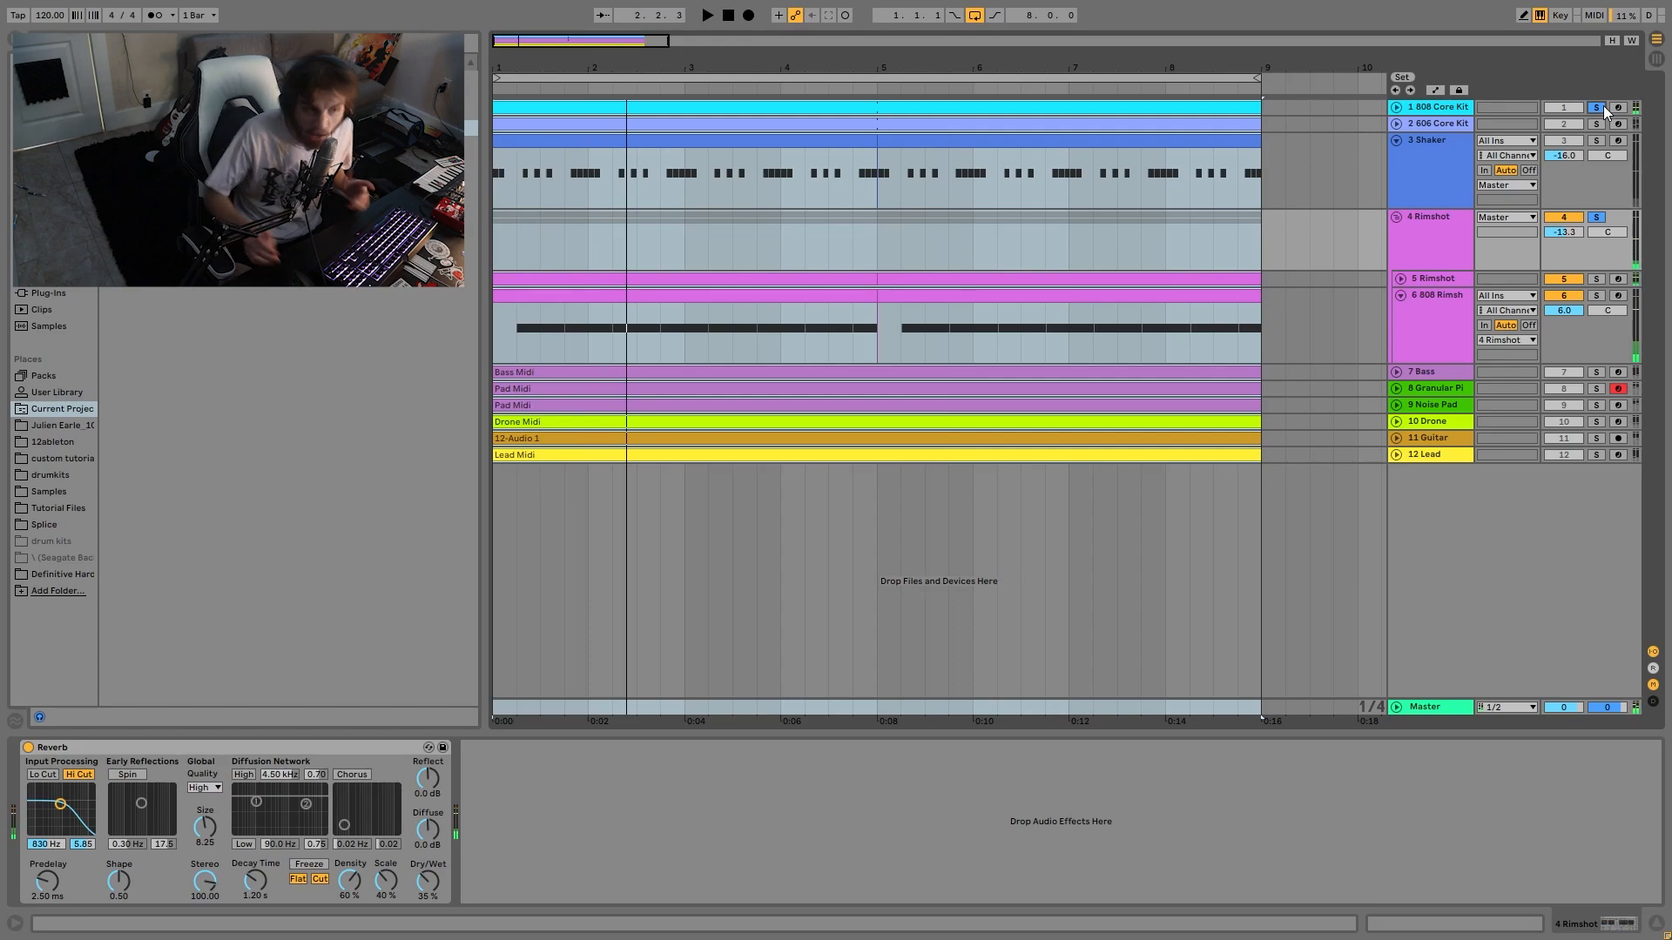
{"action": "key", "text": "space"}
{"action": "left_click", "coordinate": [1591, 222], "text": "ctrl"}
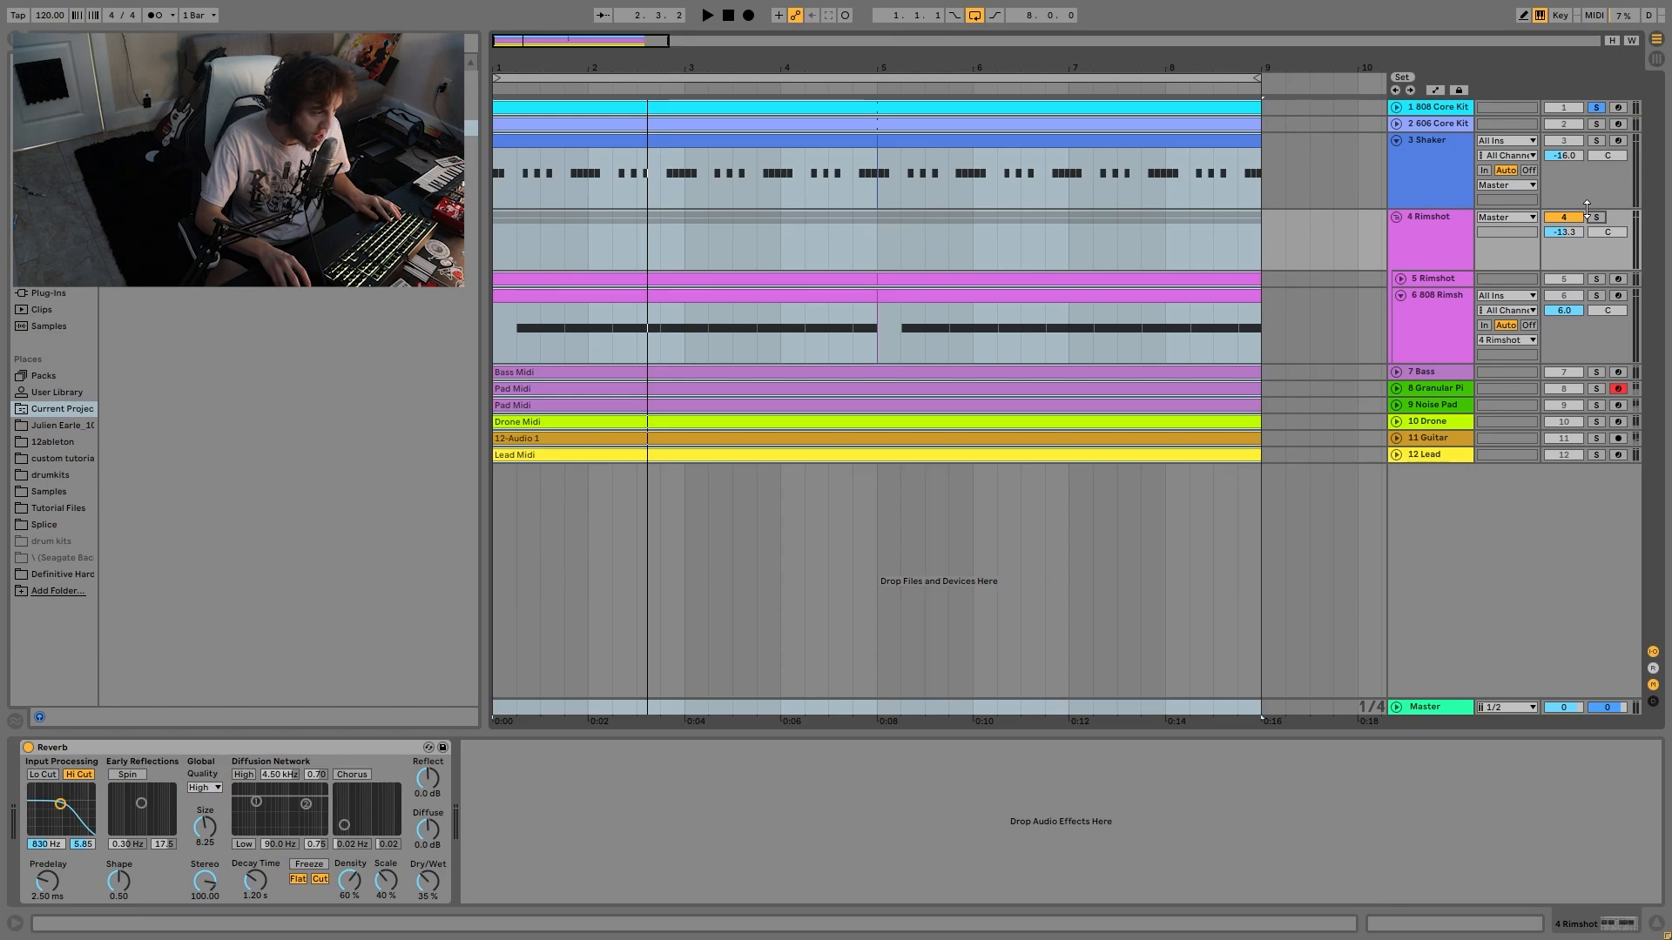
{"action": "key", "text": "space"}
{"action": "key", "text": "space"}
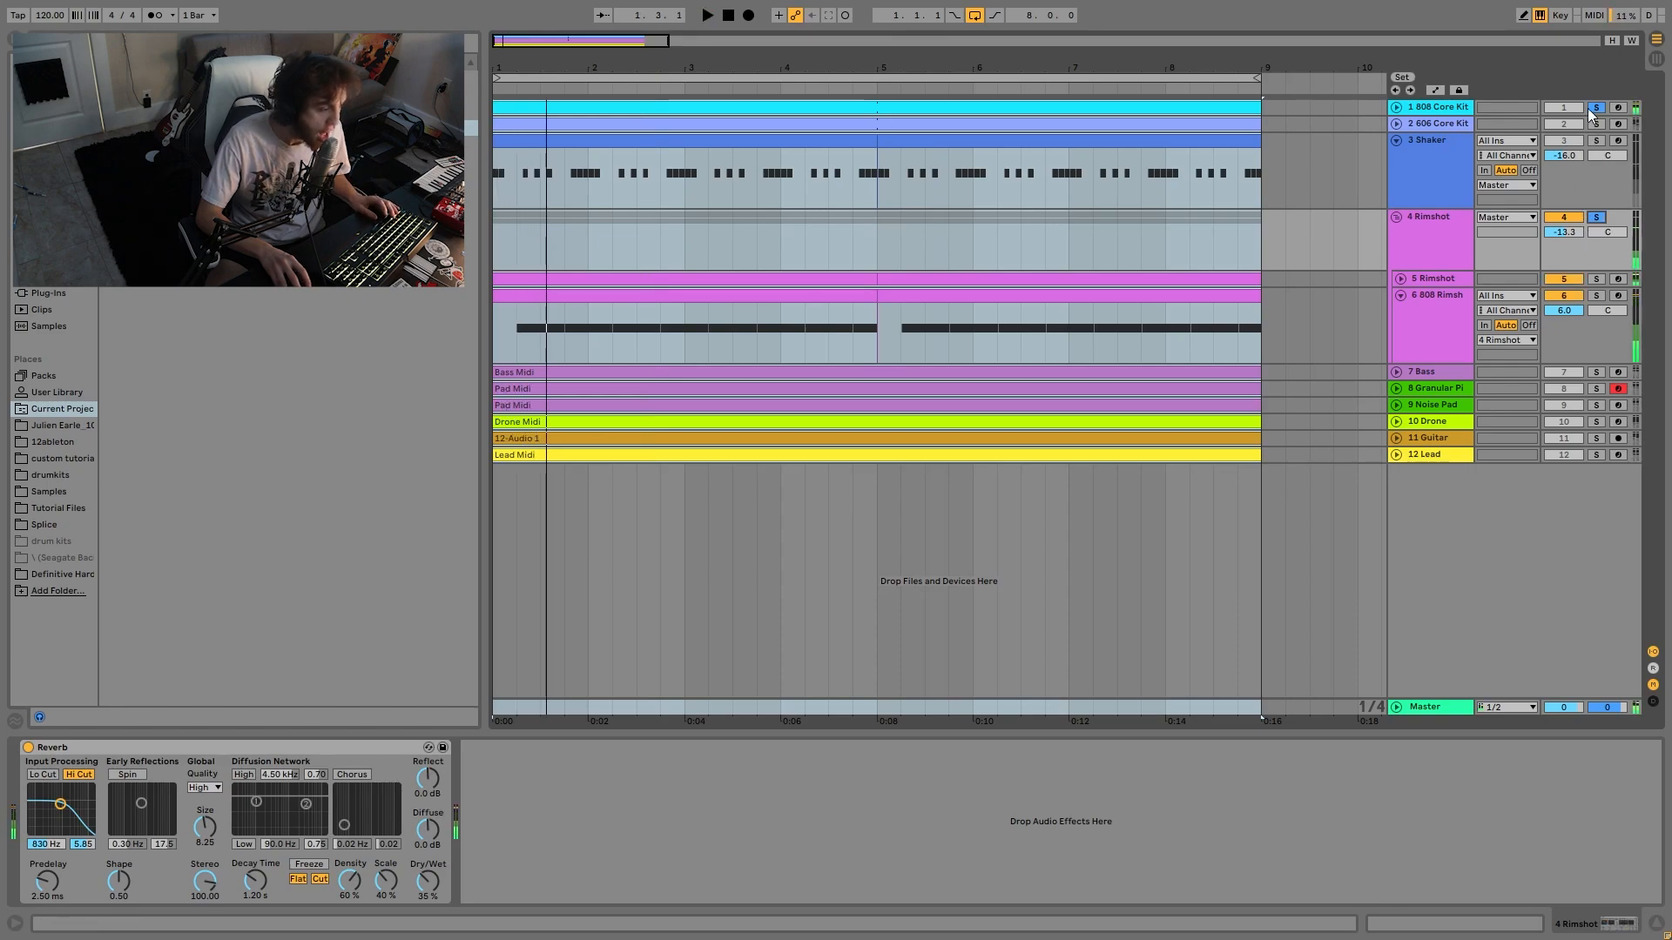
- Play the 606 Core Kit, Shaker and Rimshot group soloed together, add the 808 Core Kit, then clear the solos and show the 808 Core Kit's devices
{"action": "left_click", "coordinate": [1591, 108], "text": "ctrl"}
{"action": "left_click", "coordinate": [1598, 124], "text": "ctrl"}
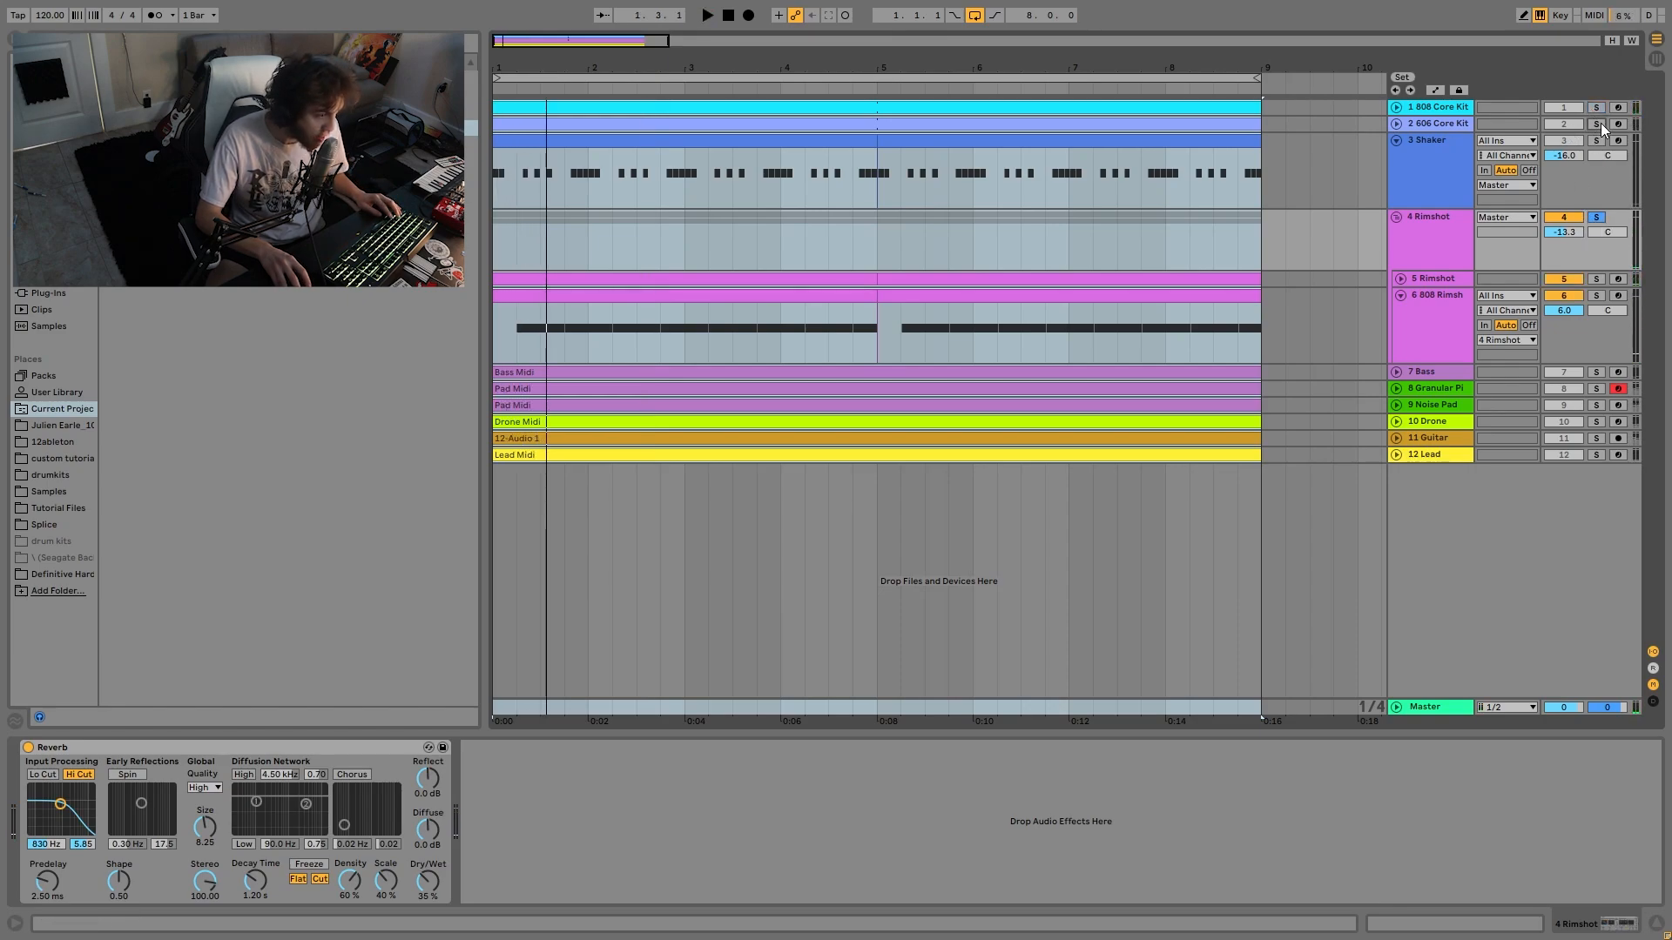
{"action": "left_click", "coordinate": [1596, 142], "text": "ctrl"}
{"action": "key", "text": "space"}
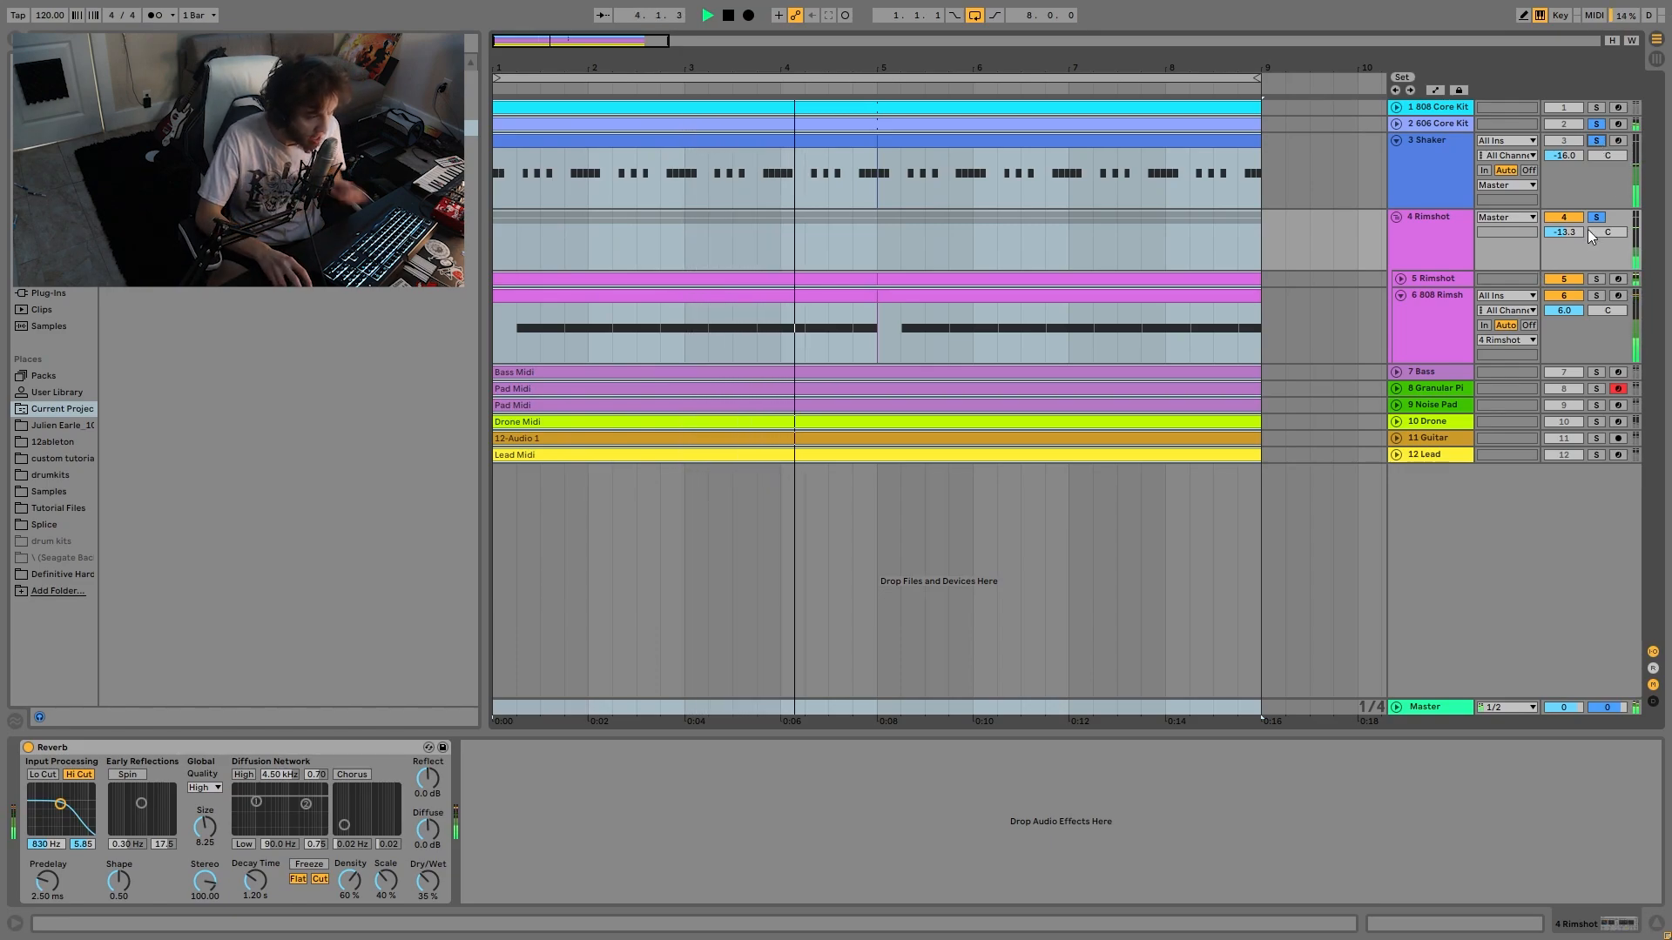
{"action": "left_click", "coordinate": [1597, 107]}
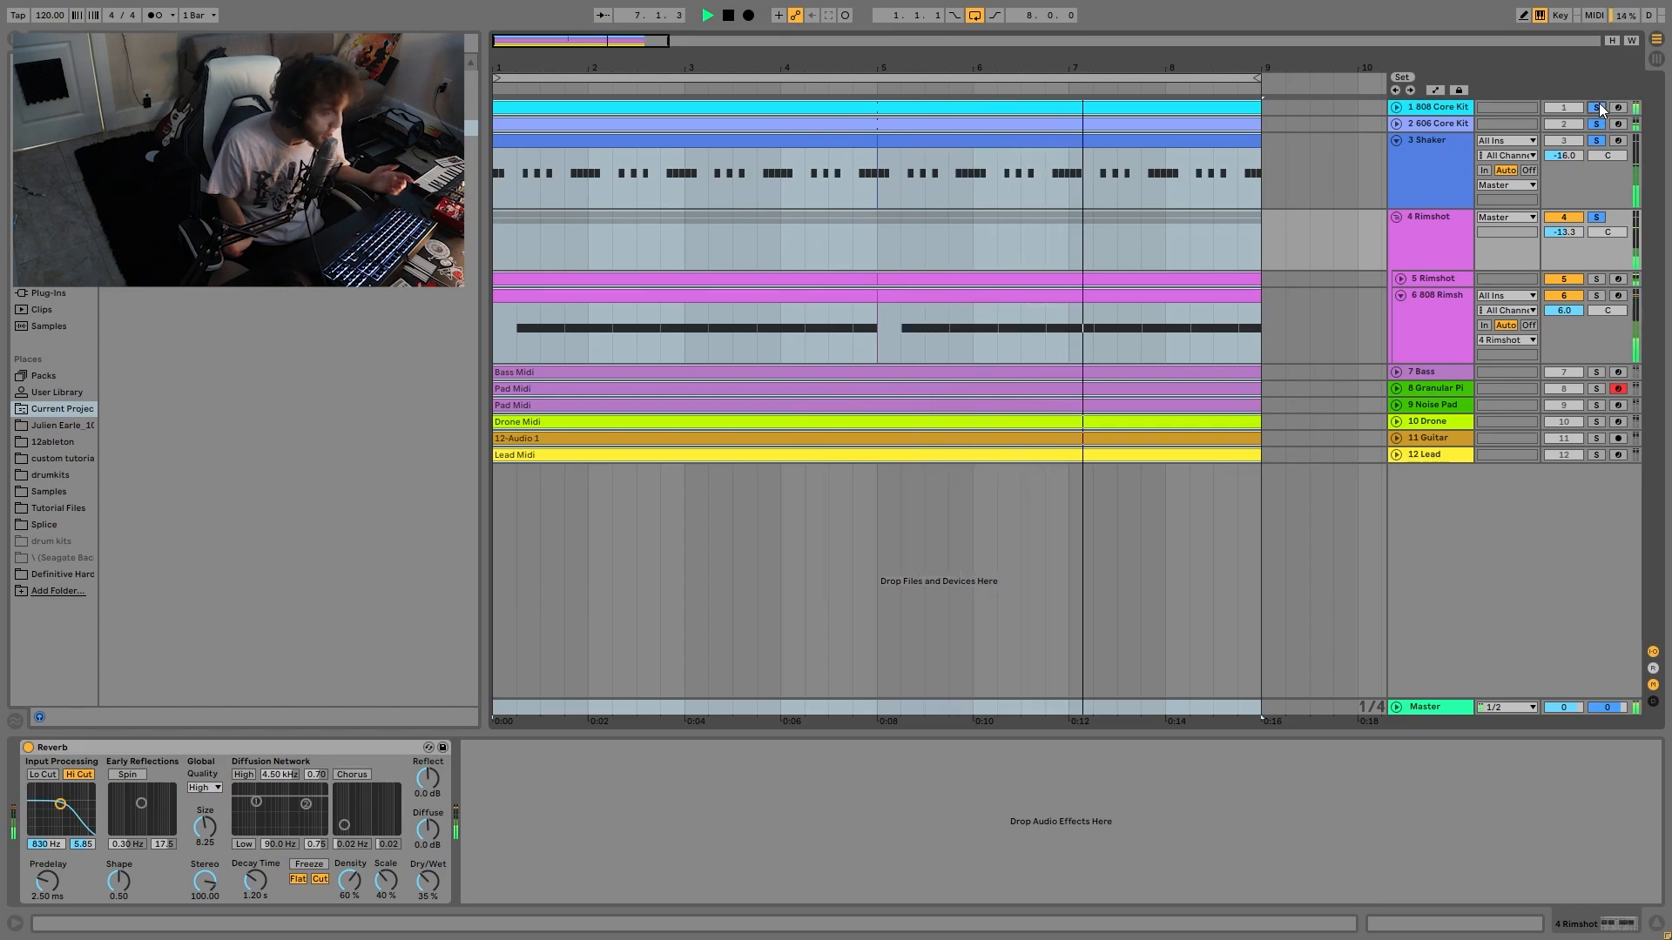
{"action": "key", "text": "space"}
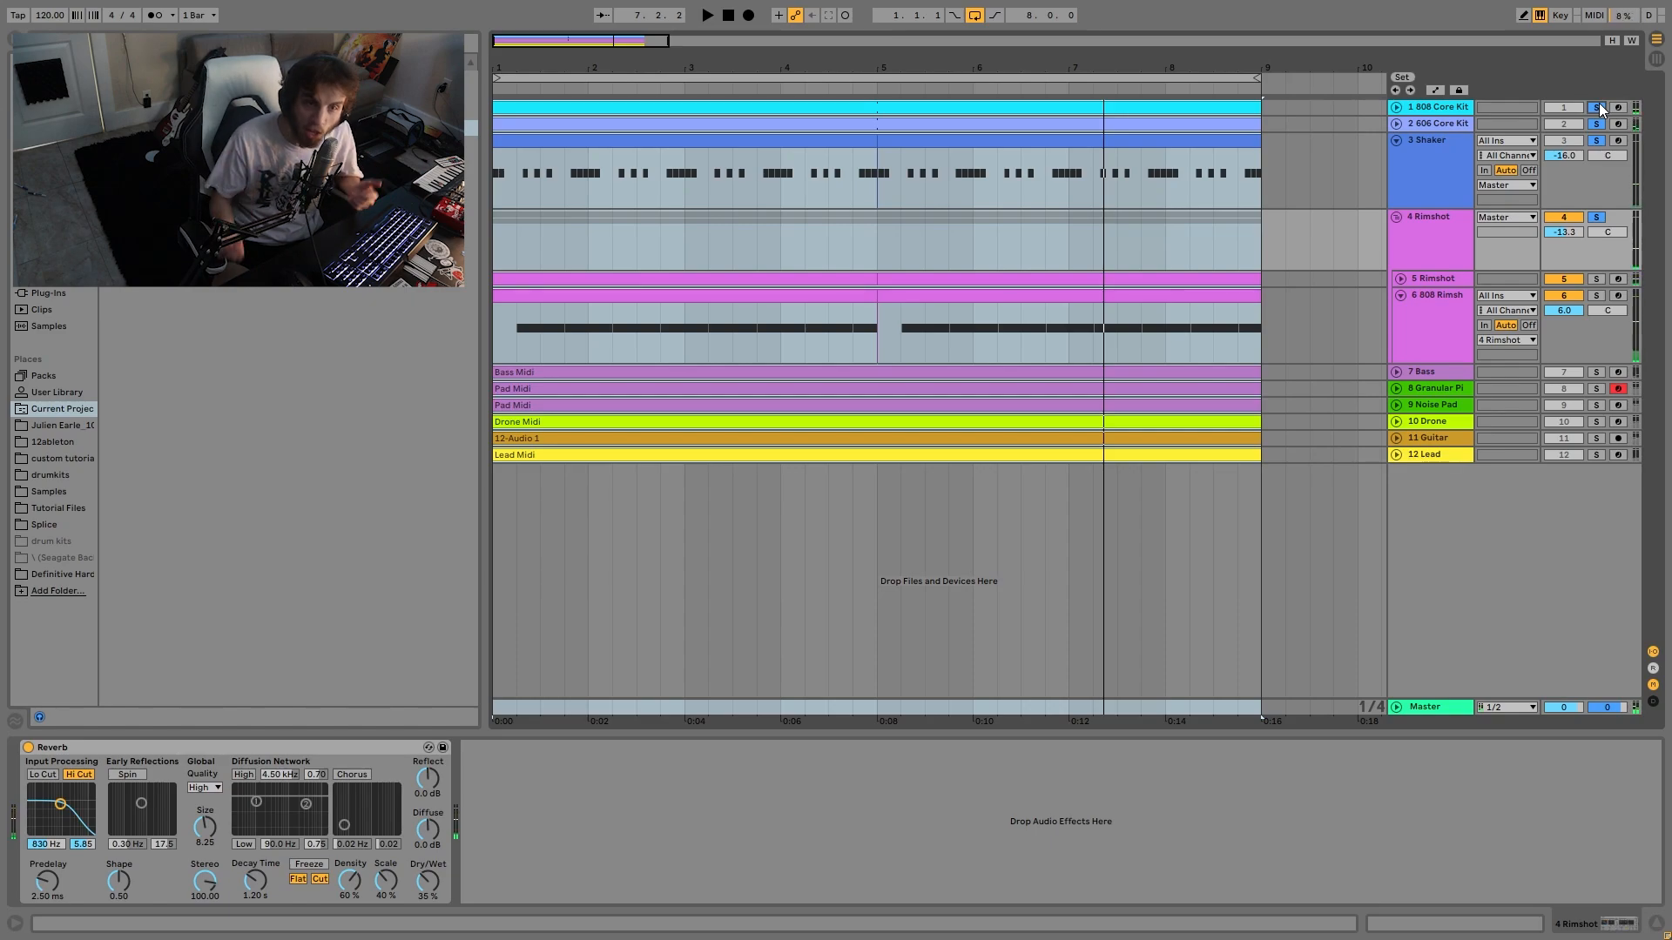
{"action": "left_click", "coordinate": [1598, 105]}
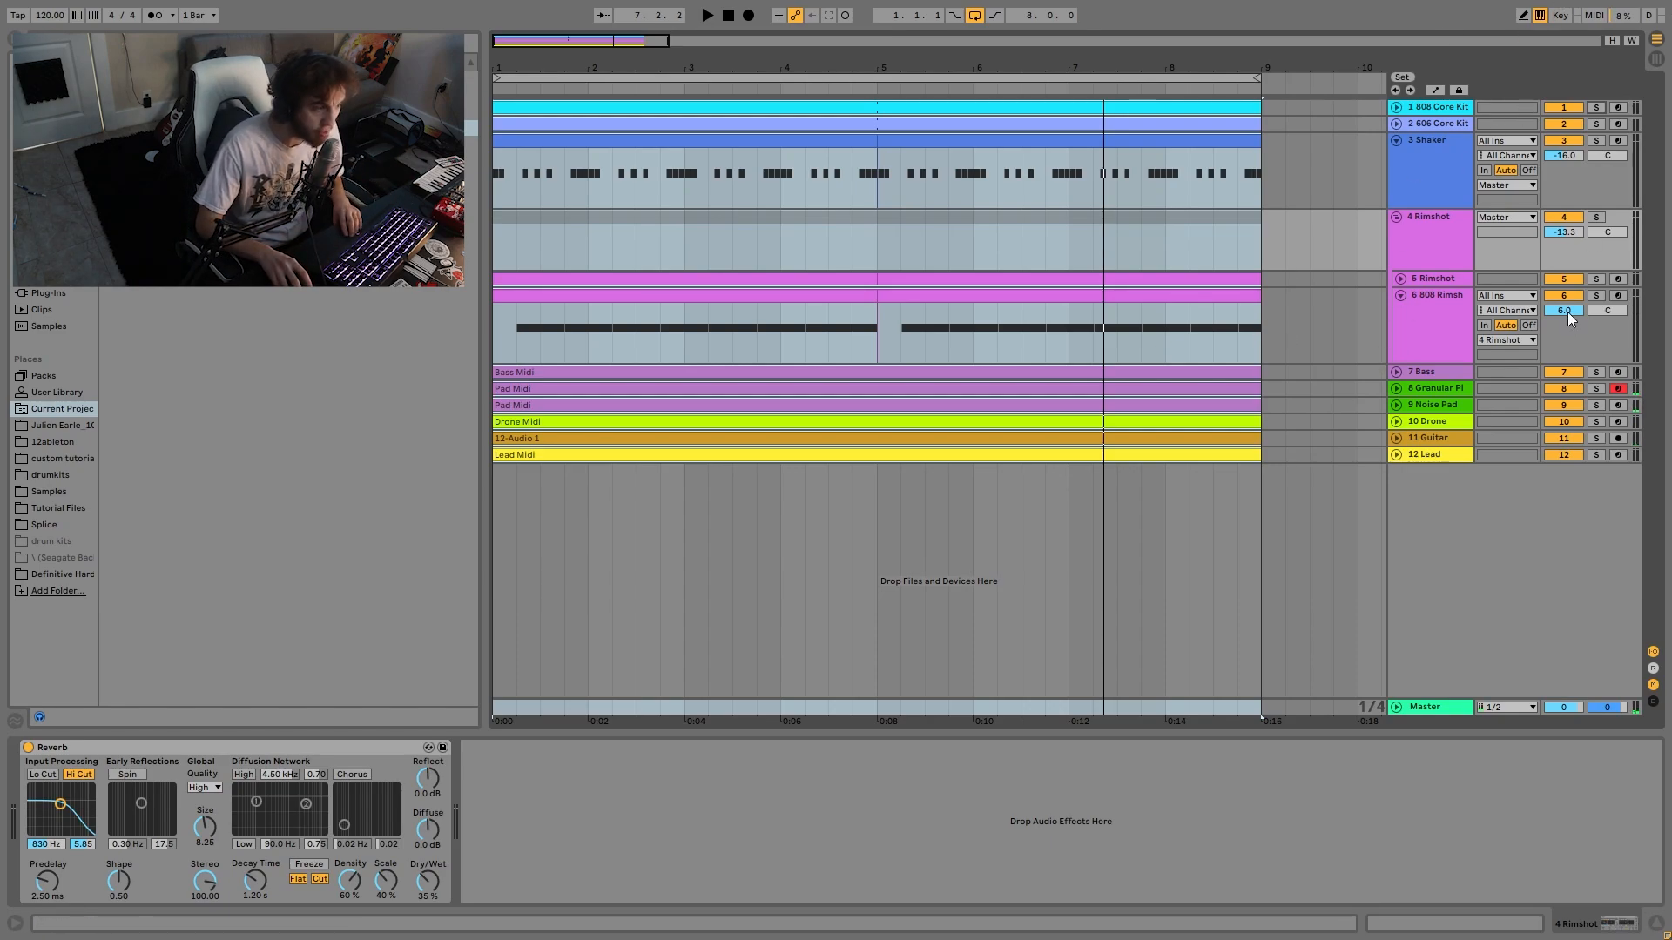
{"action": "left_click", "coordinate": [1439, 108]}
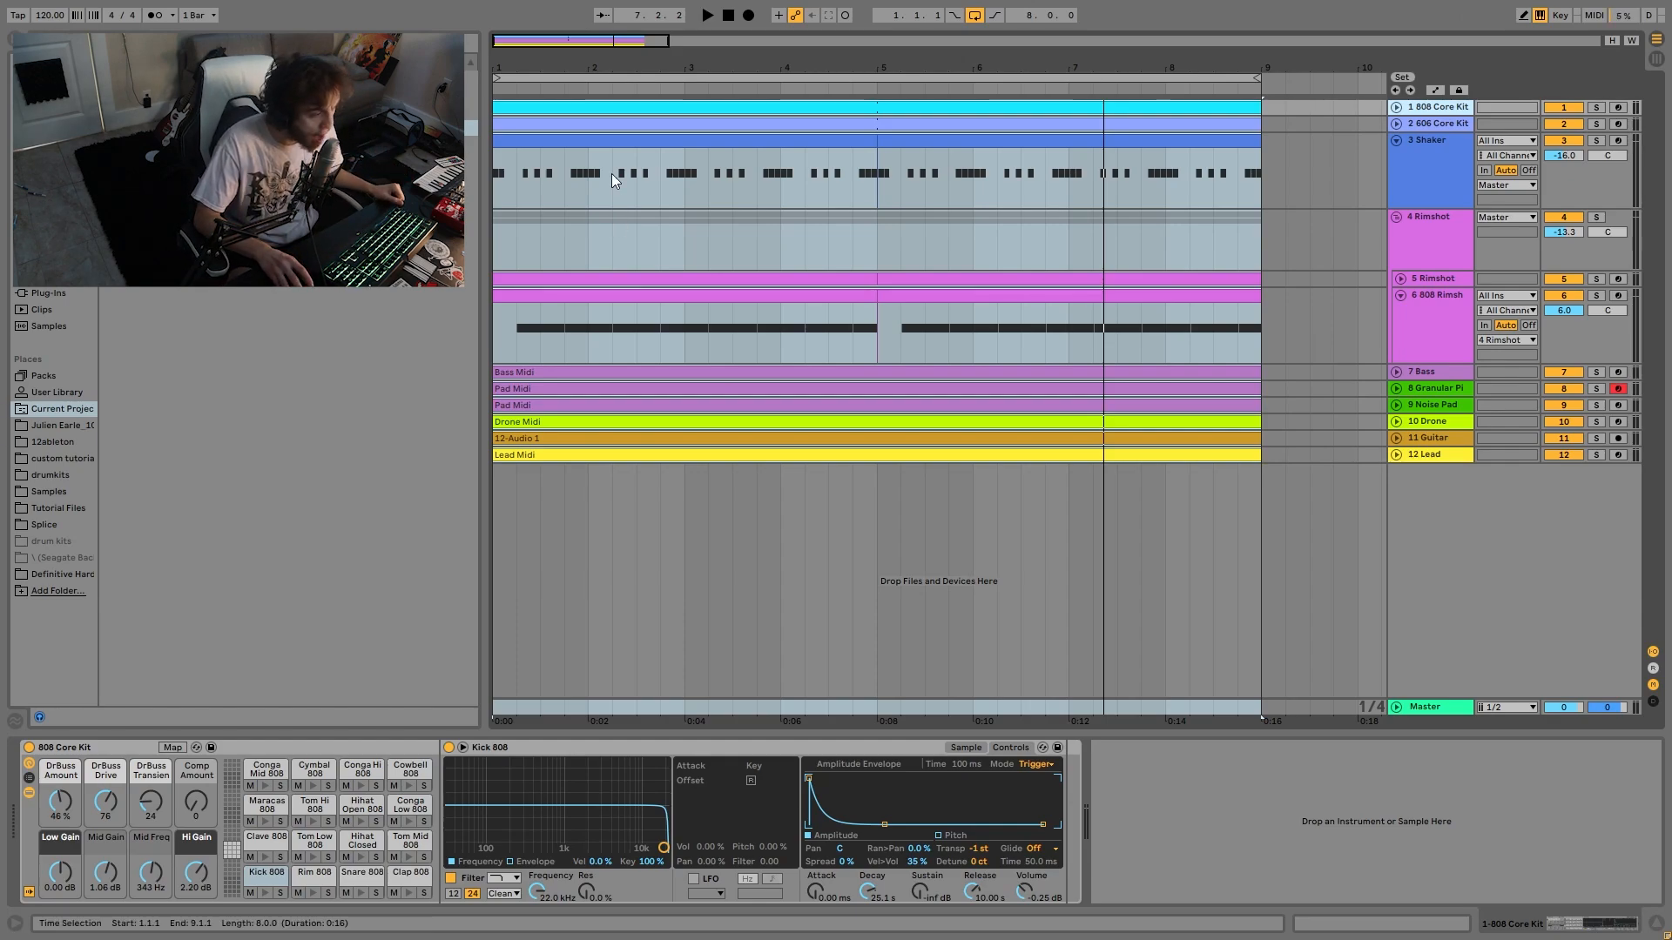
- Play the Bass track soloed, unfold it and open its Bass Midi clip in the note editor
{"action": "left_click", "coordinate": [1596, 372]}
{"action": "key", "text": "space"}
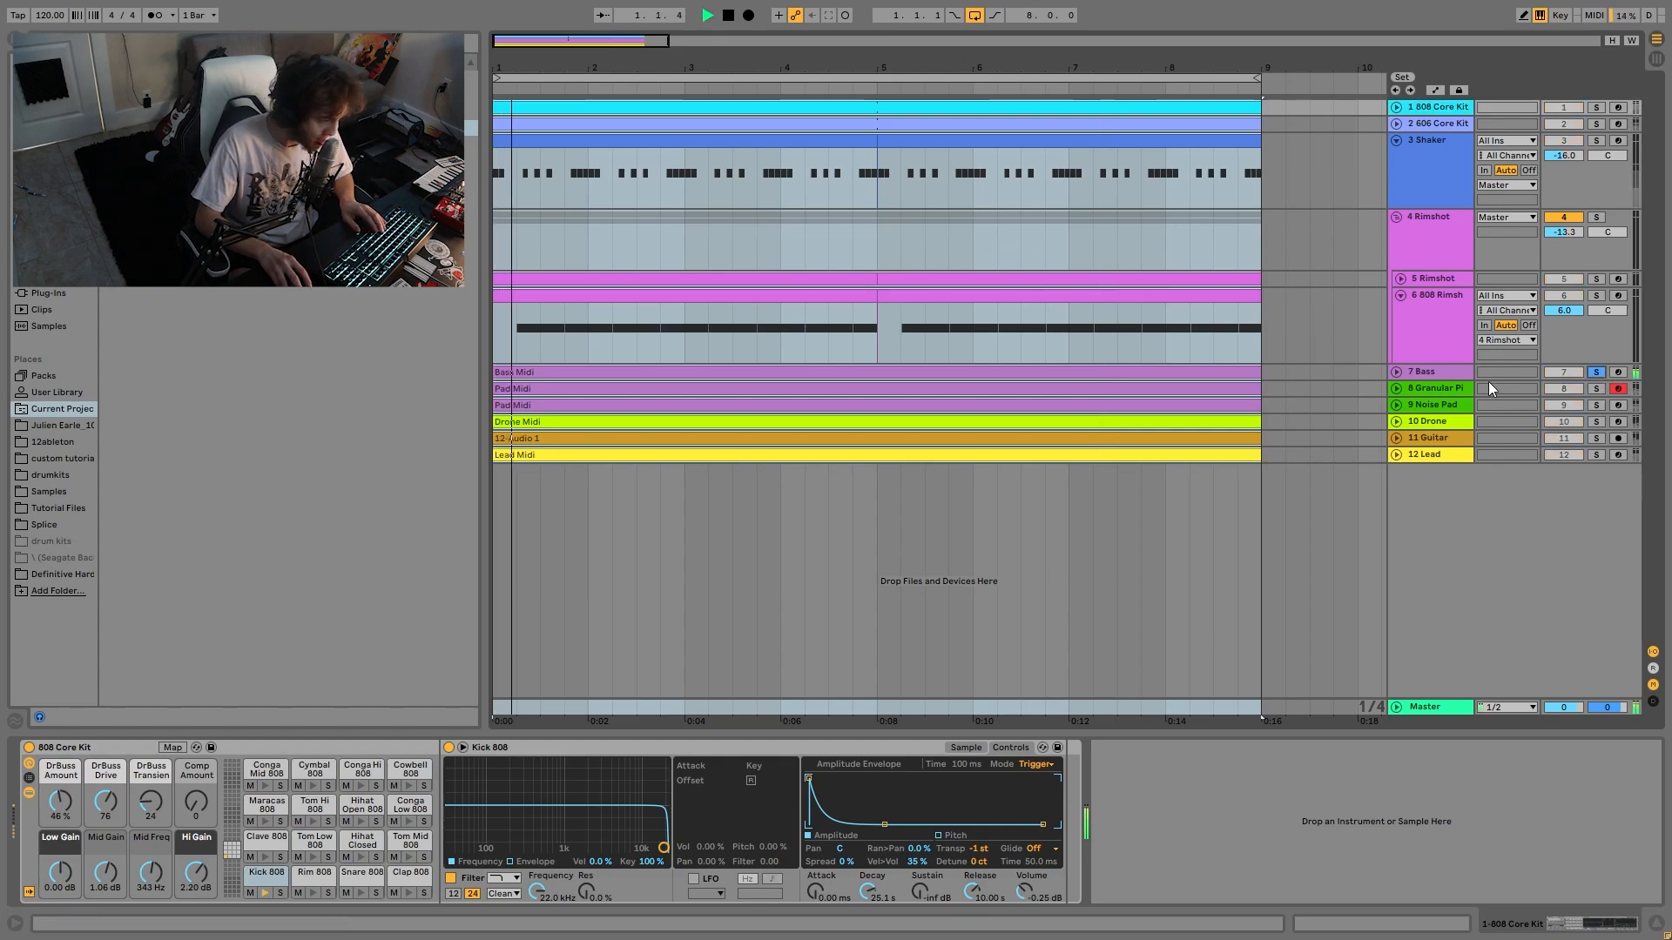
{"action": "left_click", "coordinate": [1396, 372]}
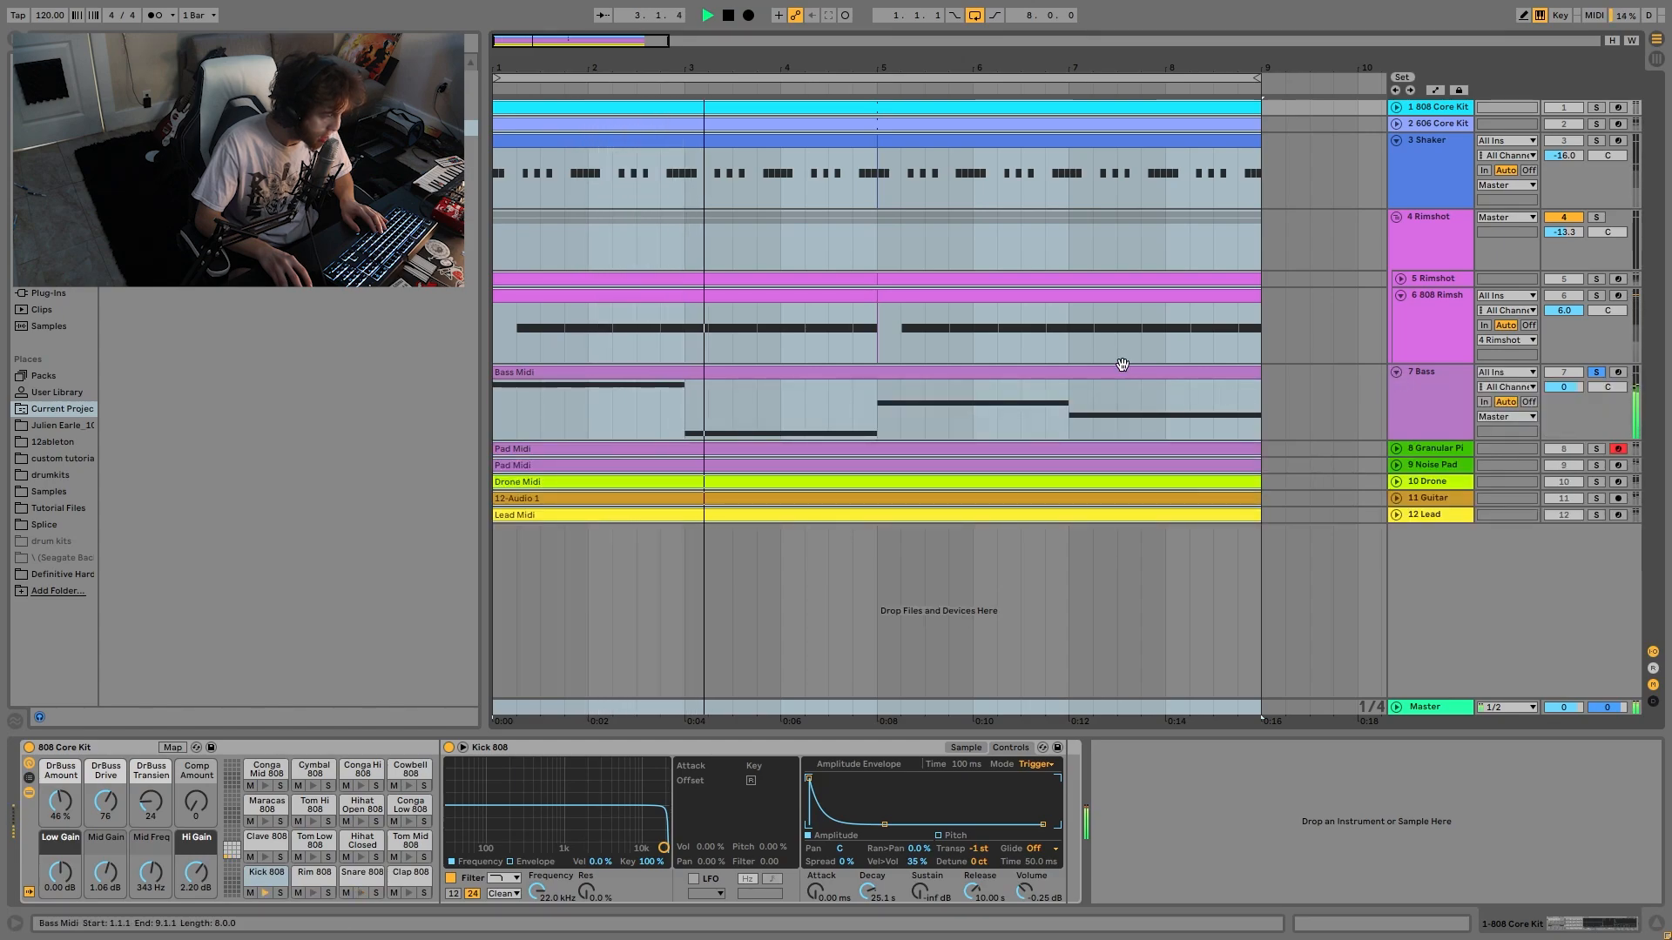
{"action": "double_click", "coordinate": [1123, 374]}
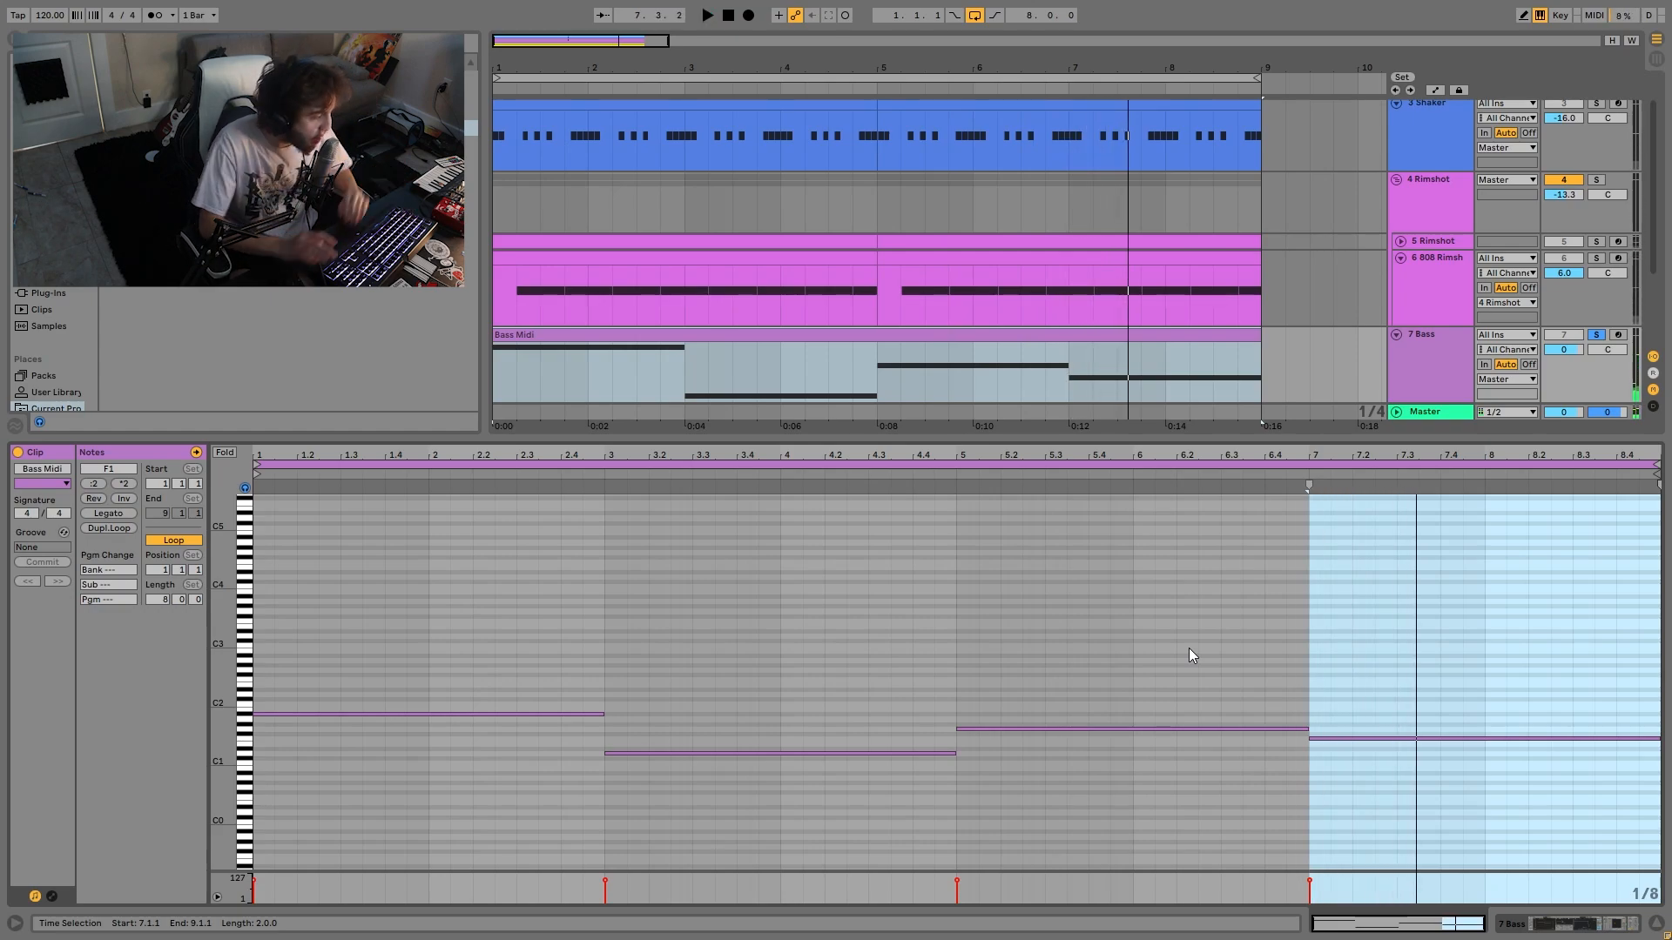
- Examine the long notes of the Bass Midi clip, selecting the G1 note at bar 5 and the F1 note at bar 7
{"action": "left_click", "coordinate": [431, 691]}
{"action": "left_click", "coordinate": [719, 665]}
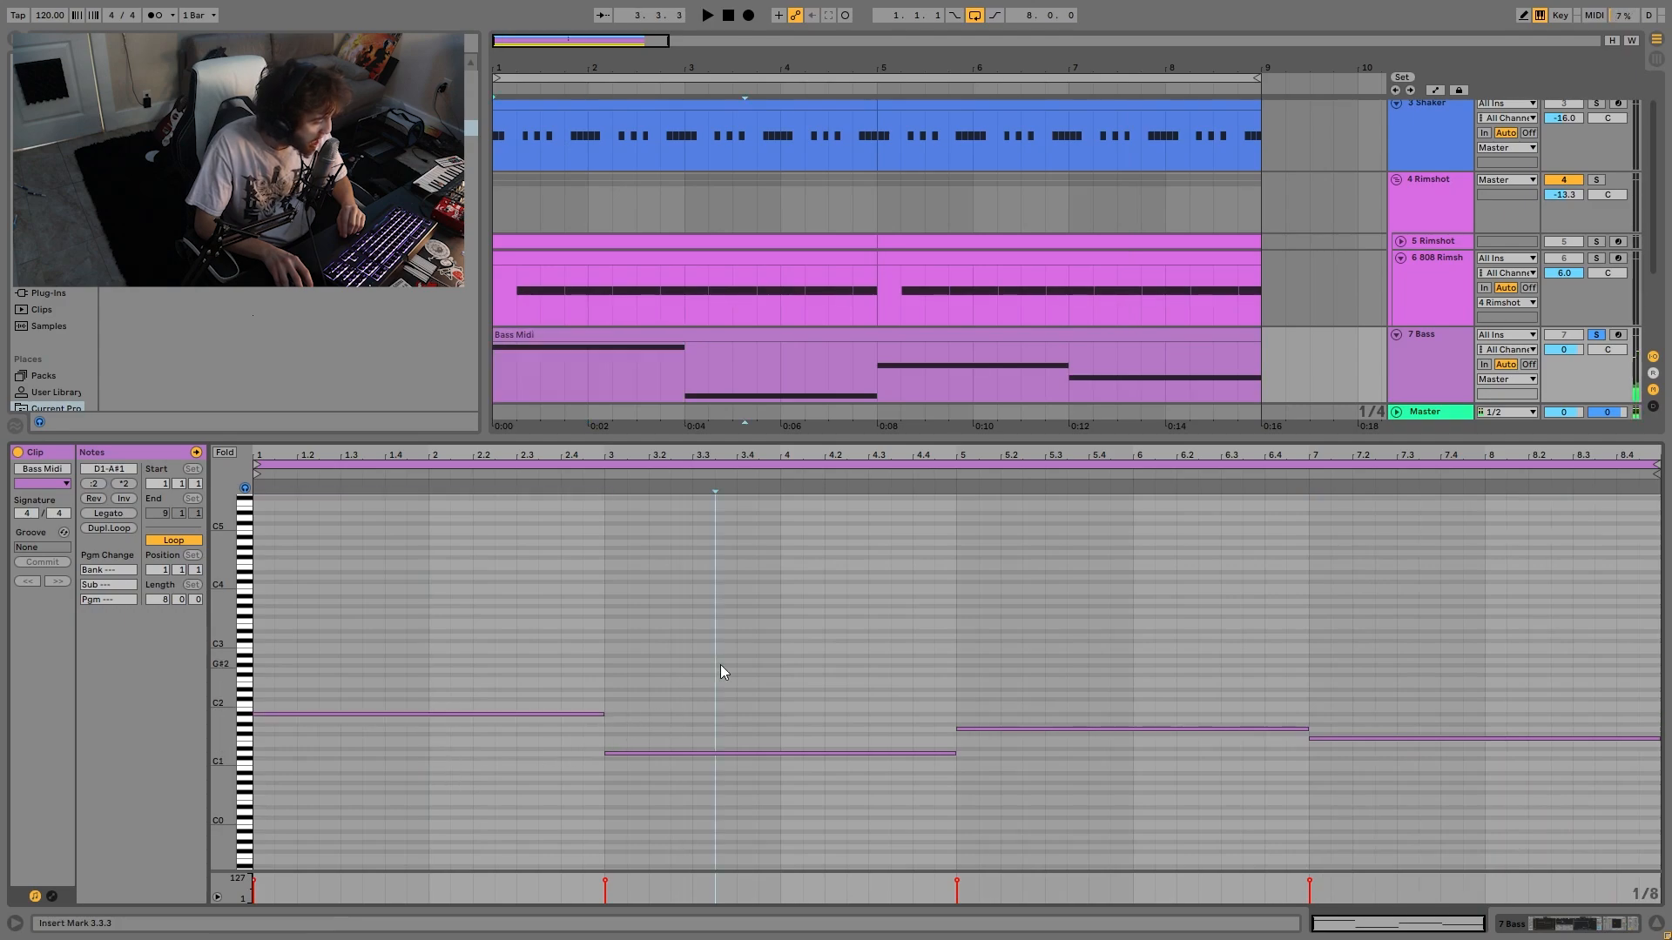
{"action": "left_click_drag", "start_coordinate": [719, 666], "coordinate": [740, 836]}
{"action": "left_click_drag", "start_coordinate": [1047, 681], "coordinate": [1079, 827]}
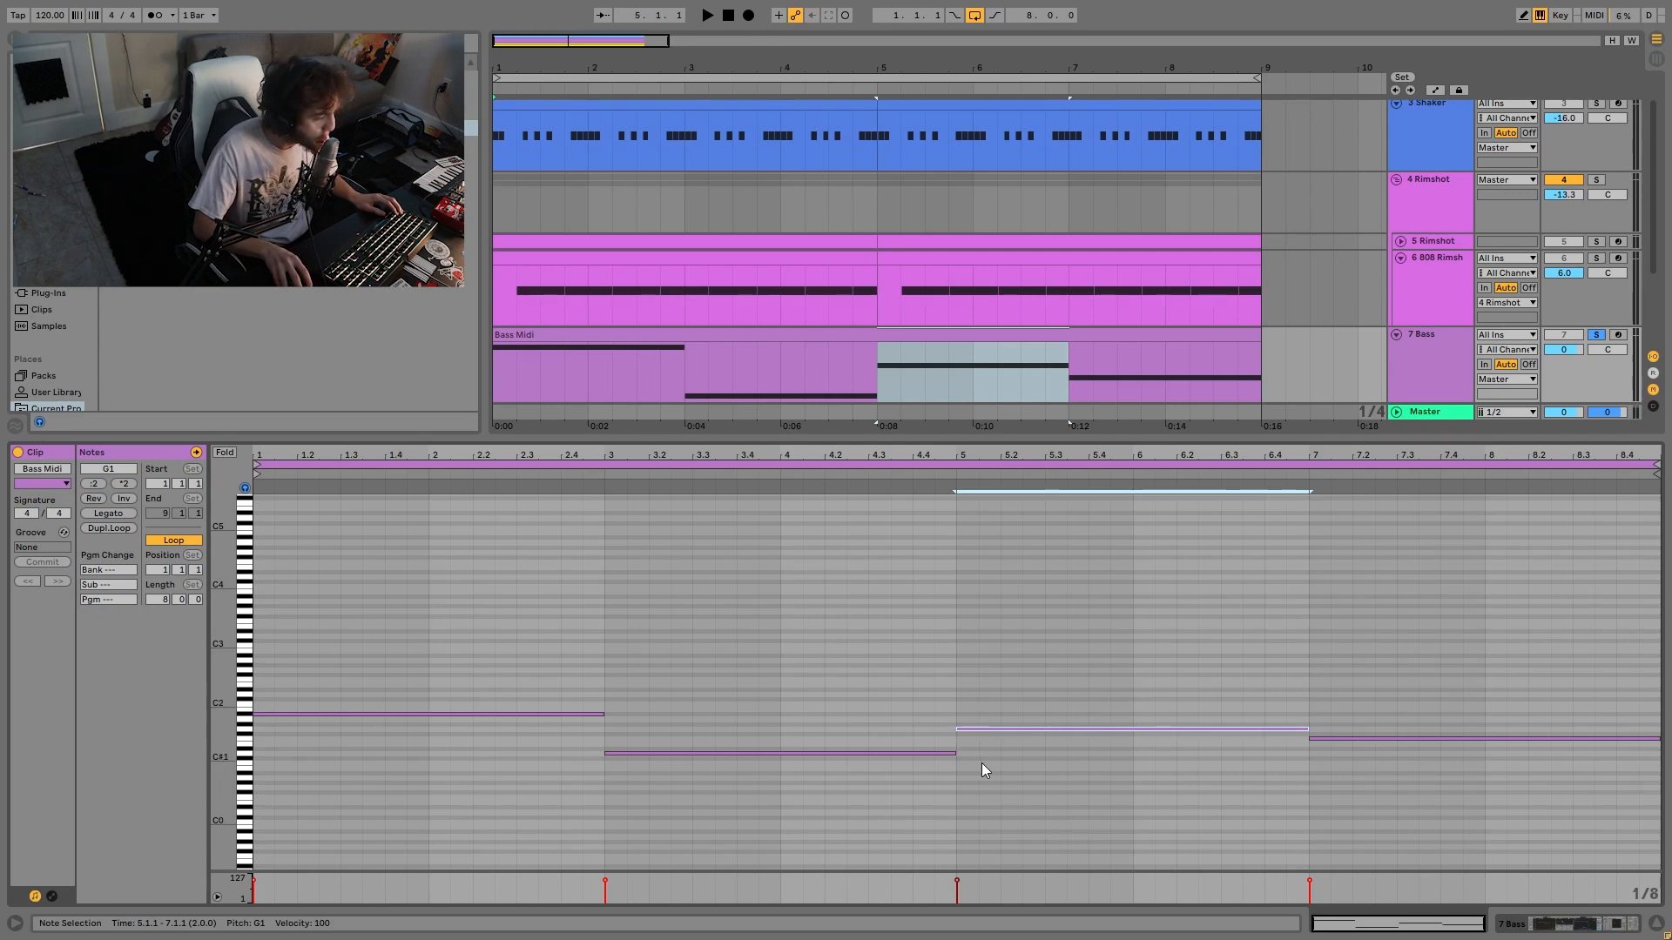
{"action": "left_click", "coordinate": [1369, 738]}
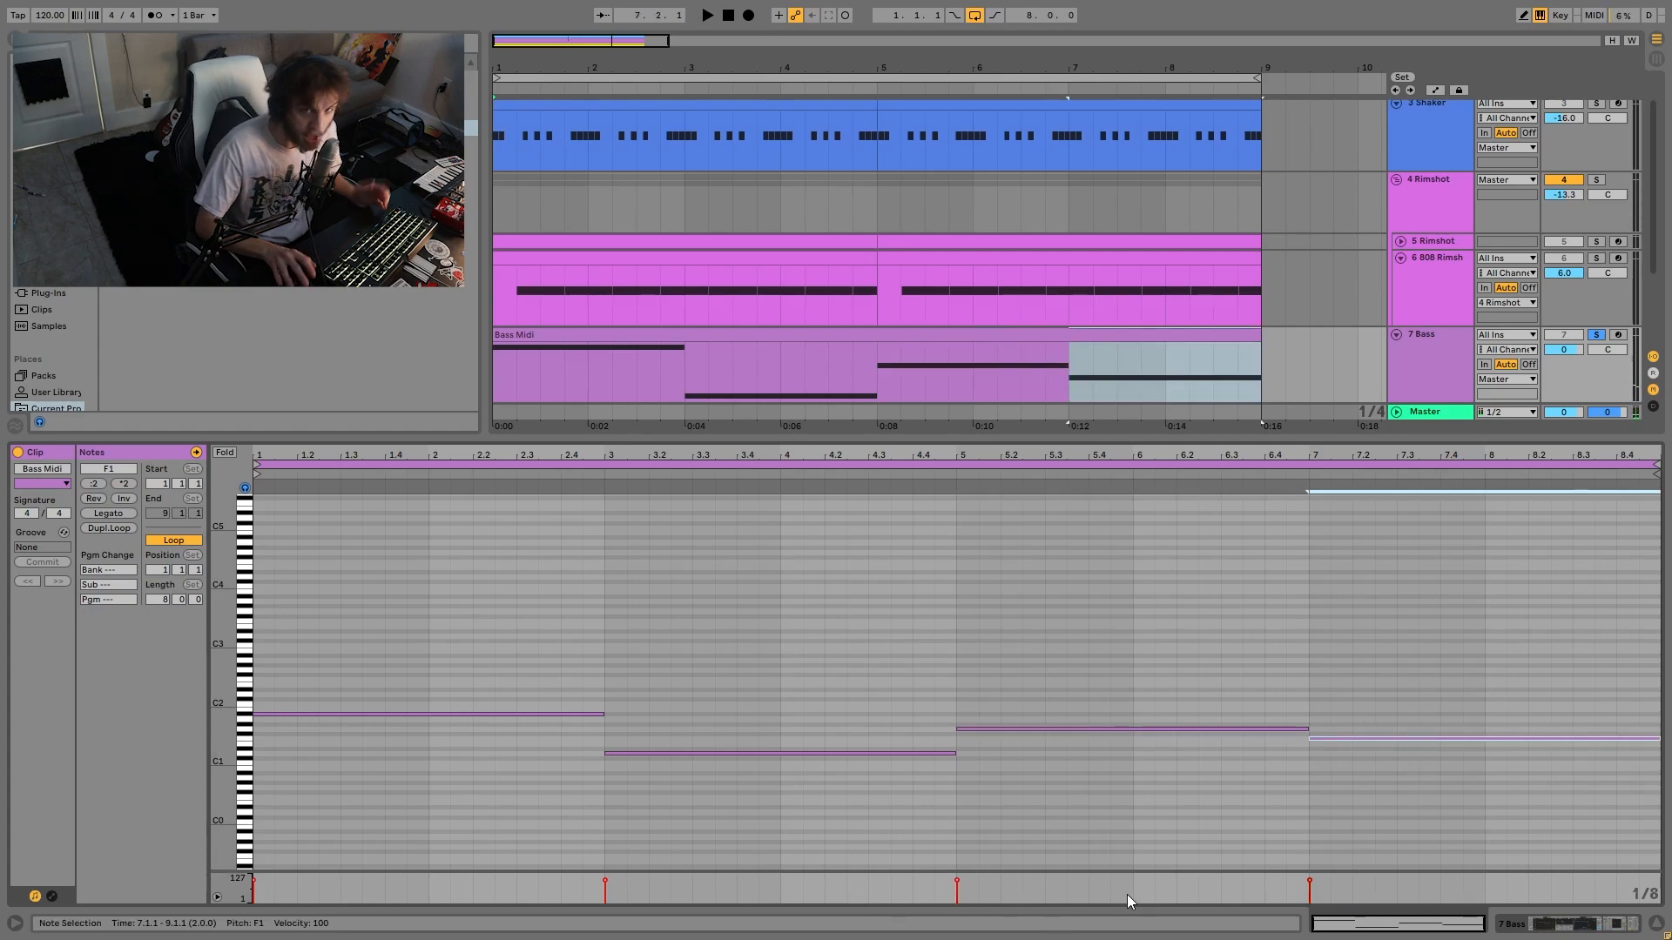
- Play the soloed bass line once more and show the Bass track's device chain
{"action": "key", "text": "space"}
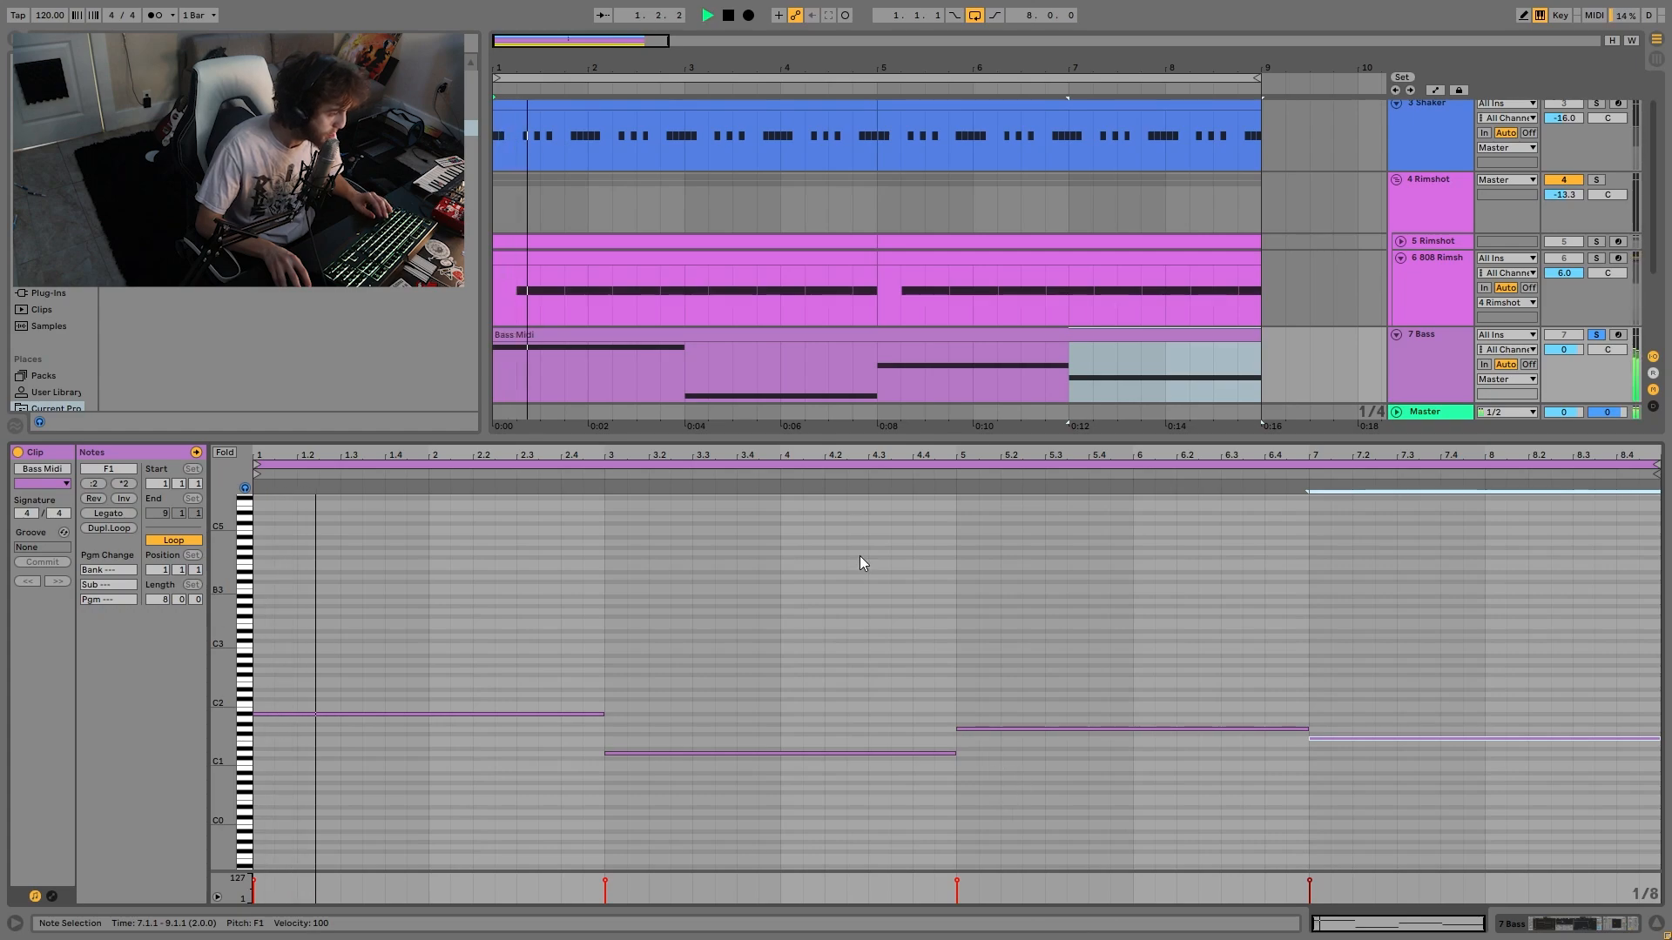
{"action": "key", "text": "space"}
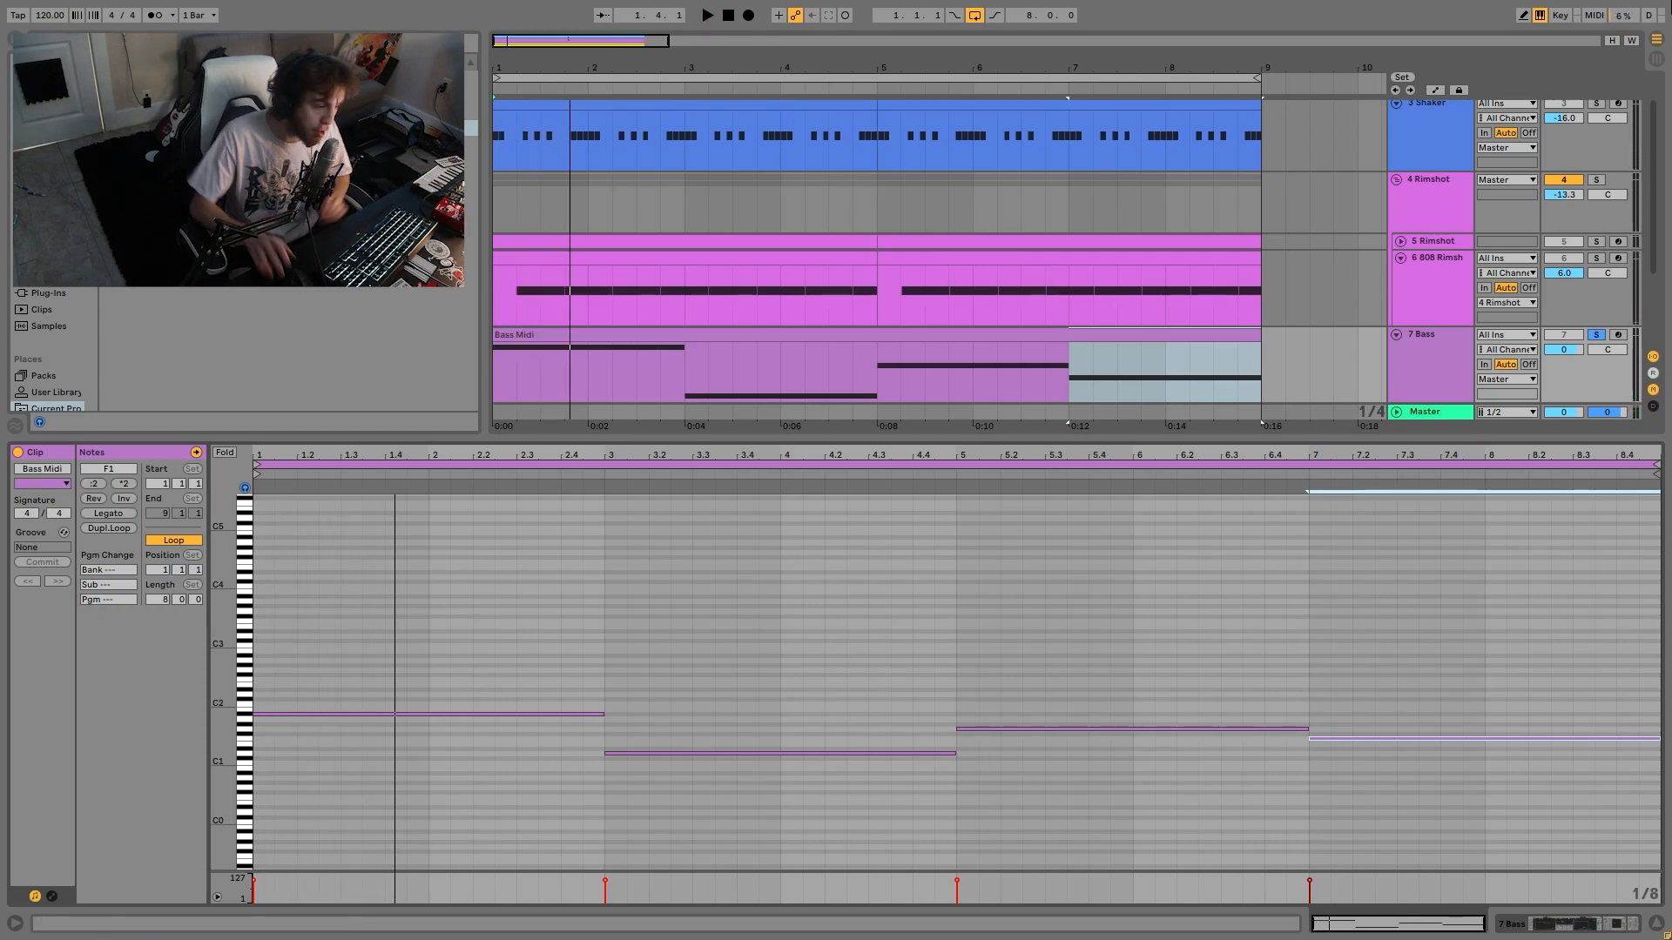
{"action": "left_click", "coordinate": [1459, 385]}
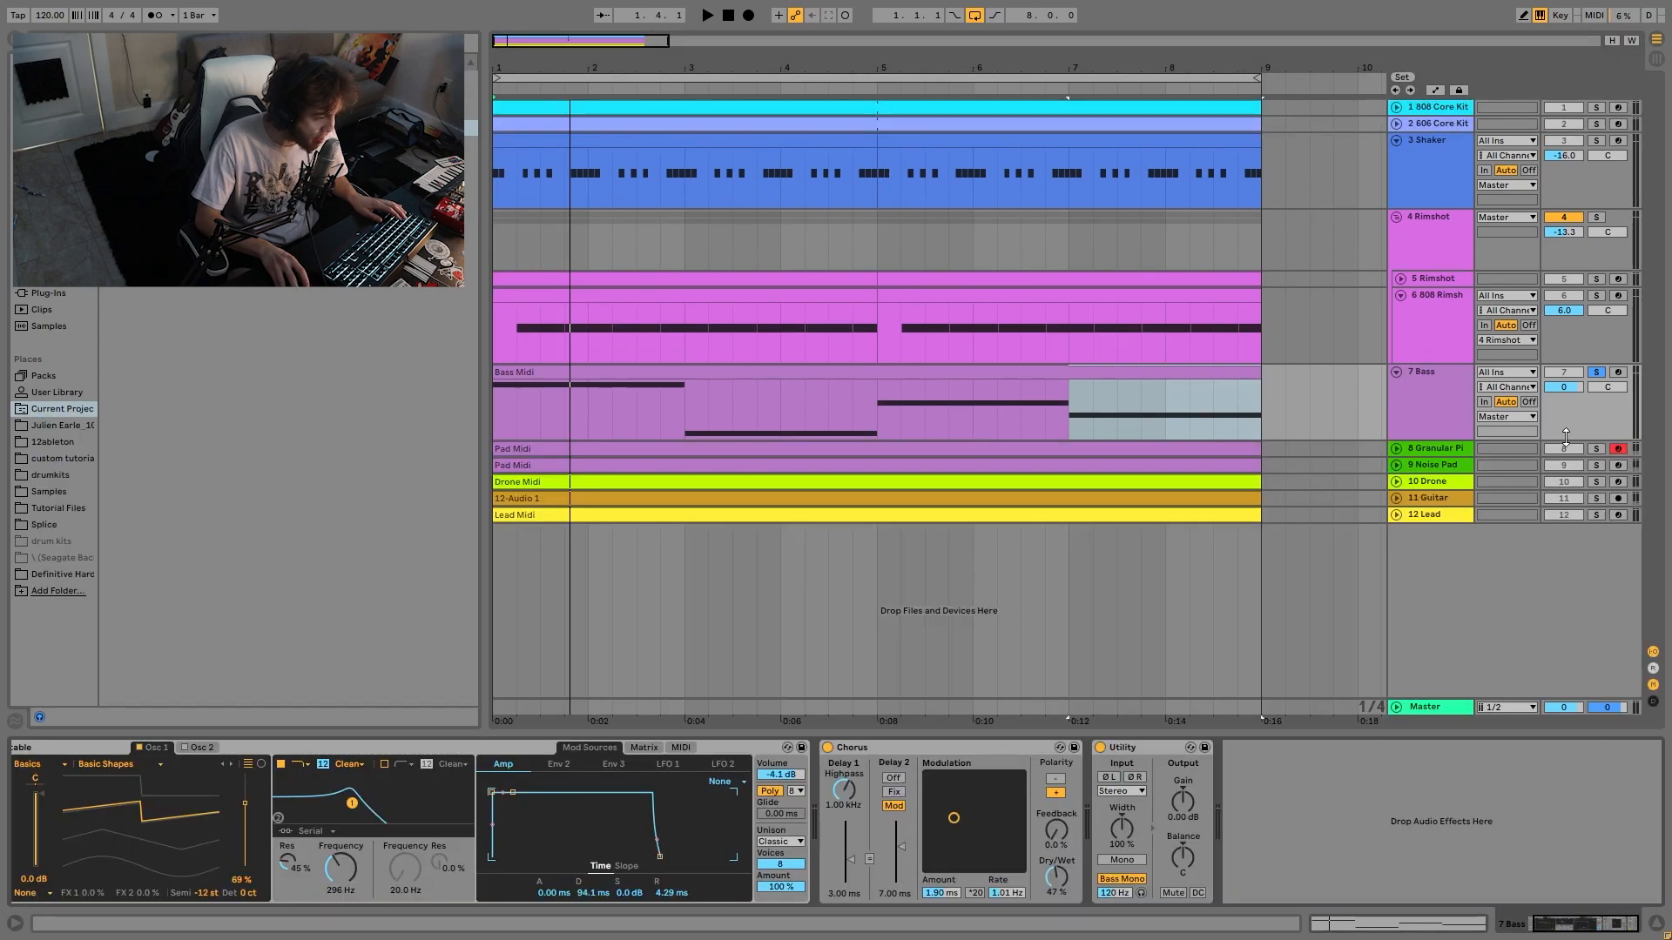
- Solo the Granular and Noise Pad tracks alongside the Bass and compare the pads played with and without the Bass
{"action": "left_click", "coordinate": [1597, 450]}
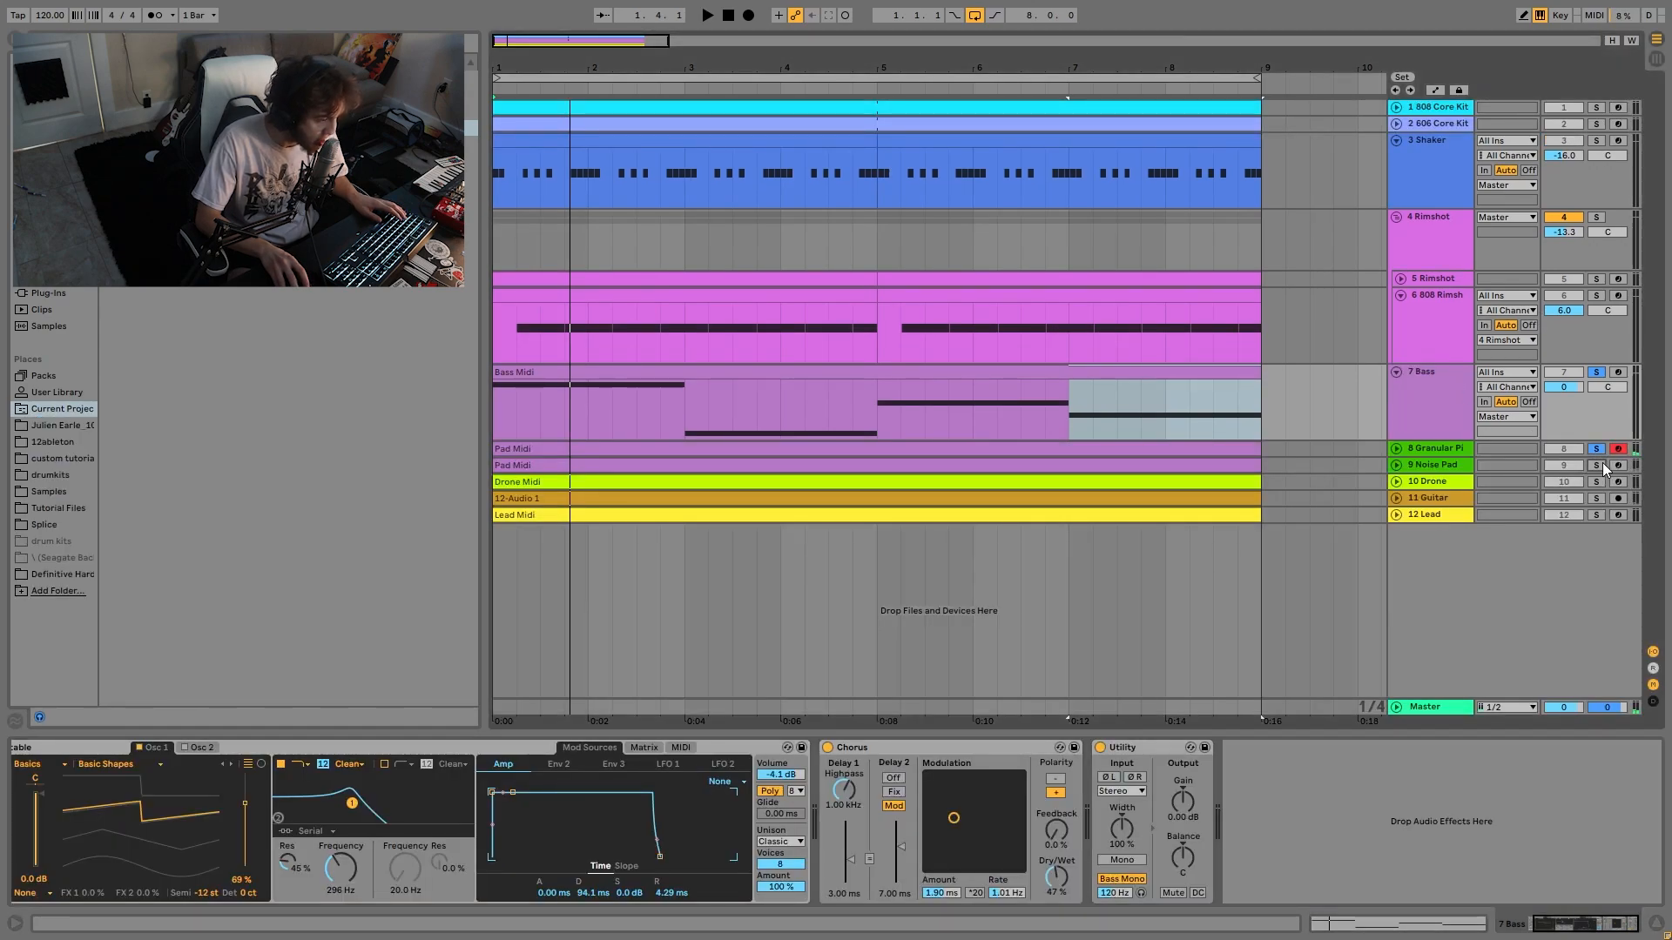
{"action": "left_click", "coordinate": [1598, 465]}
{"action": "key", "text": "space"}
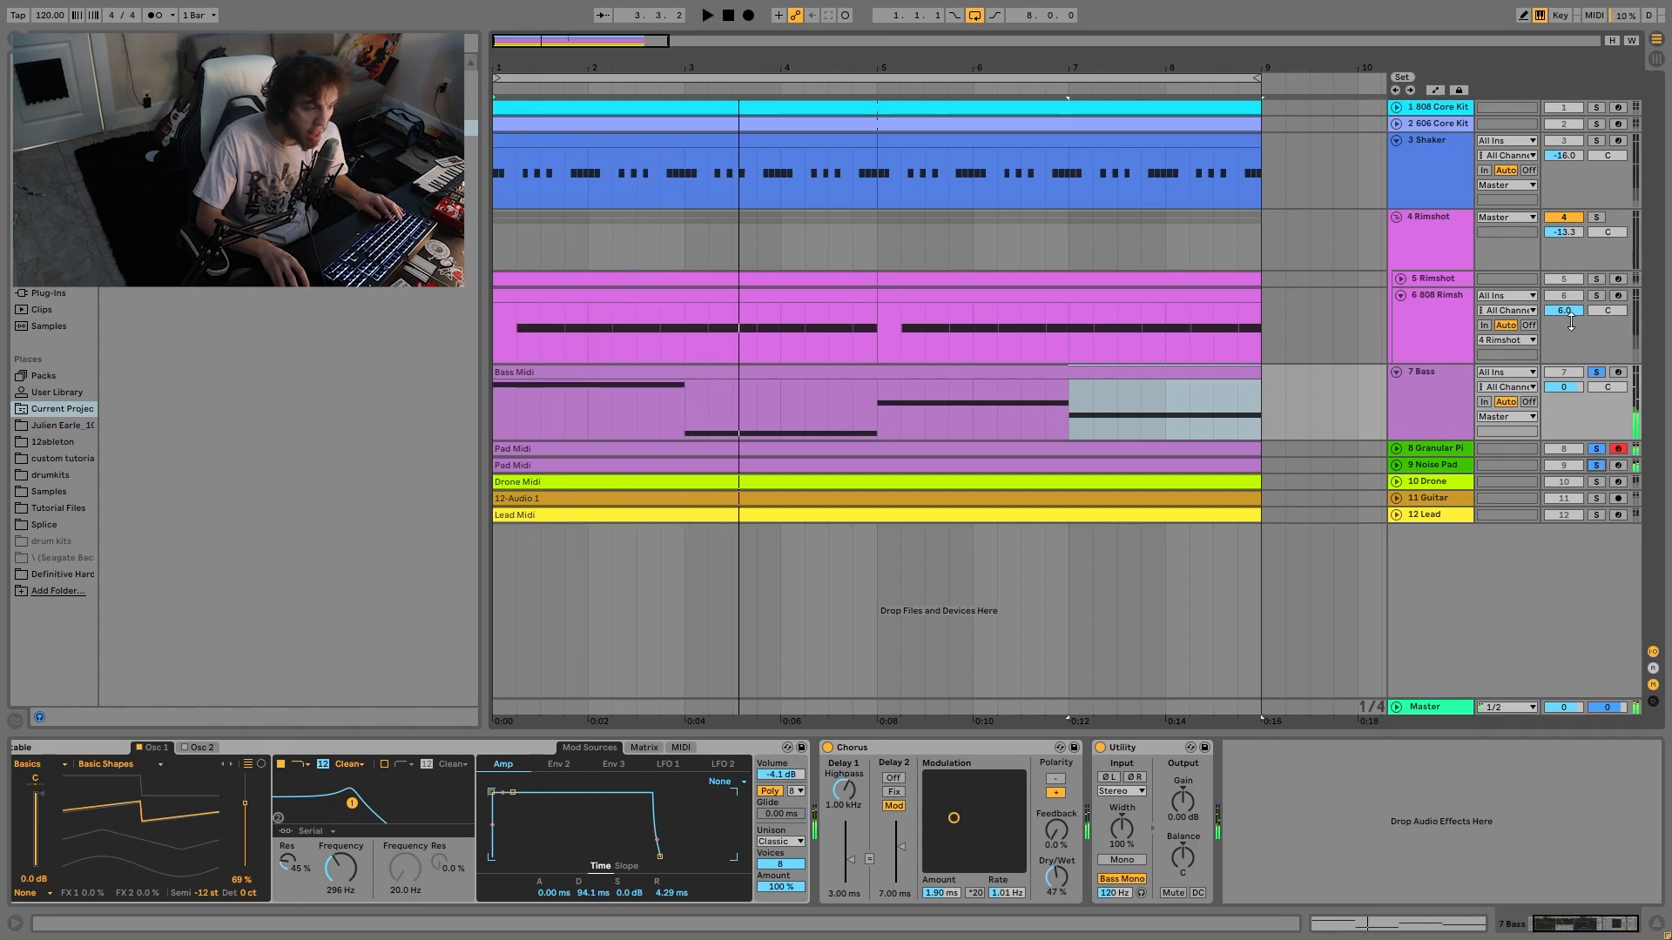
{"action": "left_click", "coordinate": [1600, 376]}
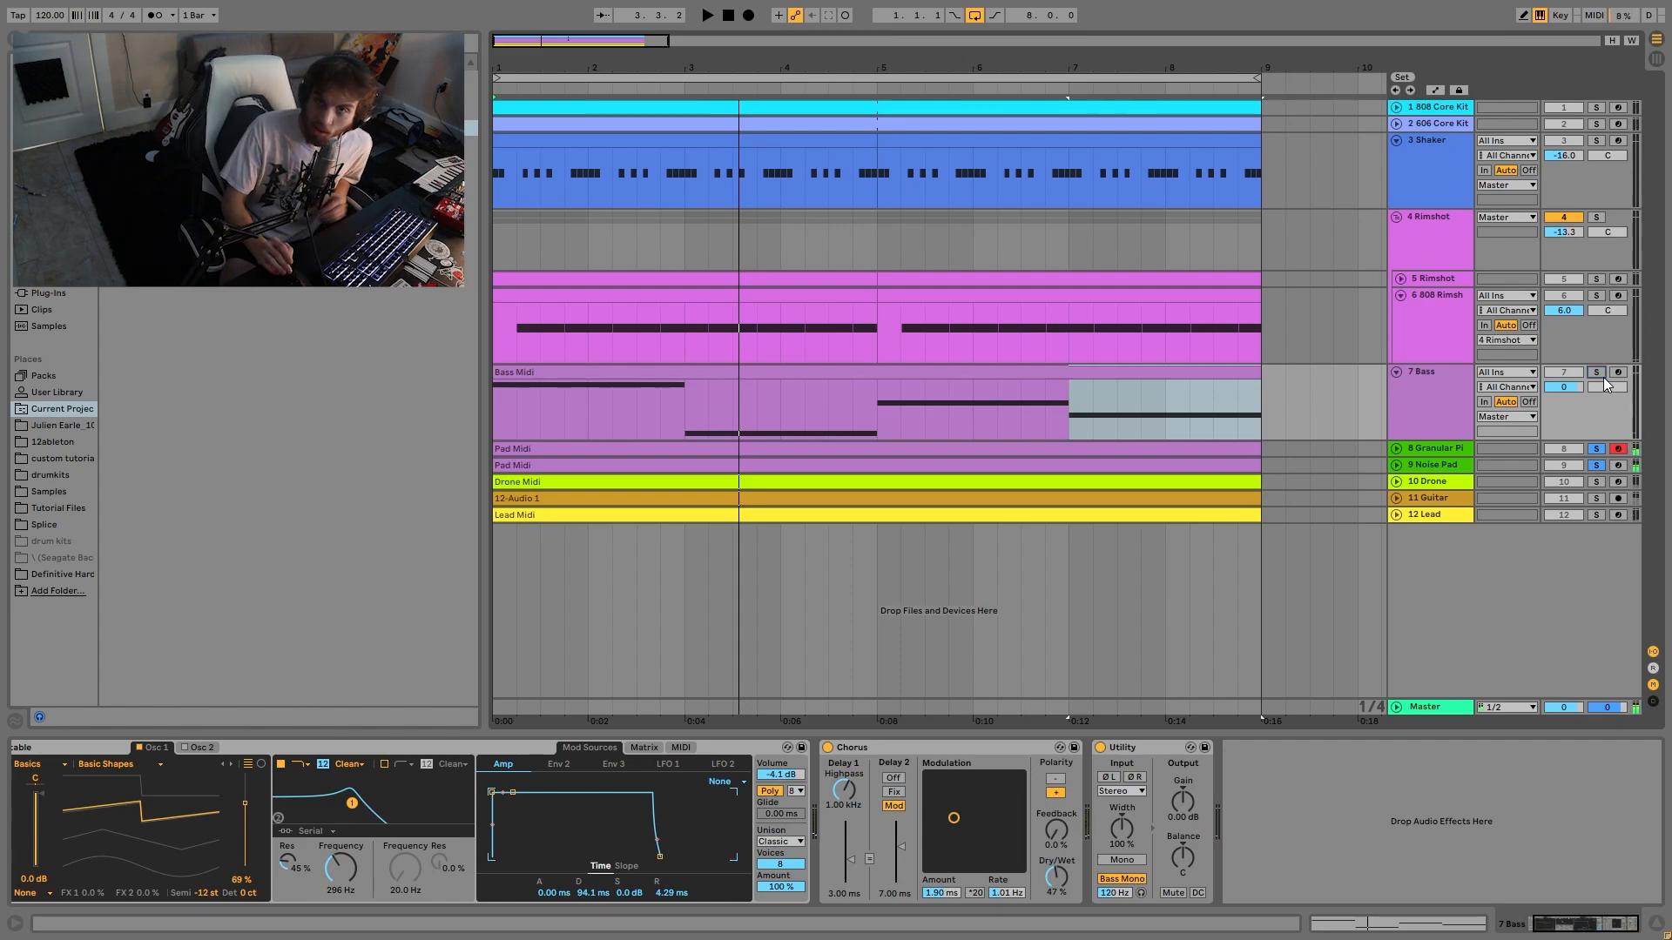
{"action": "key", "text": "space"}
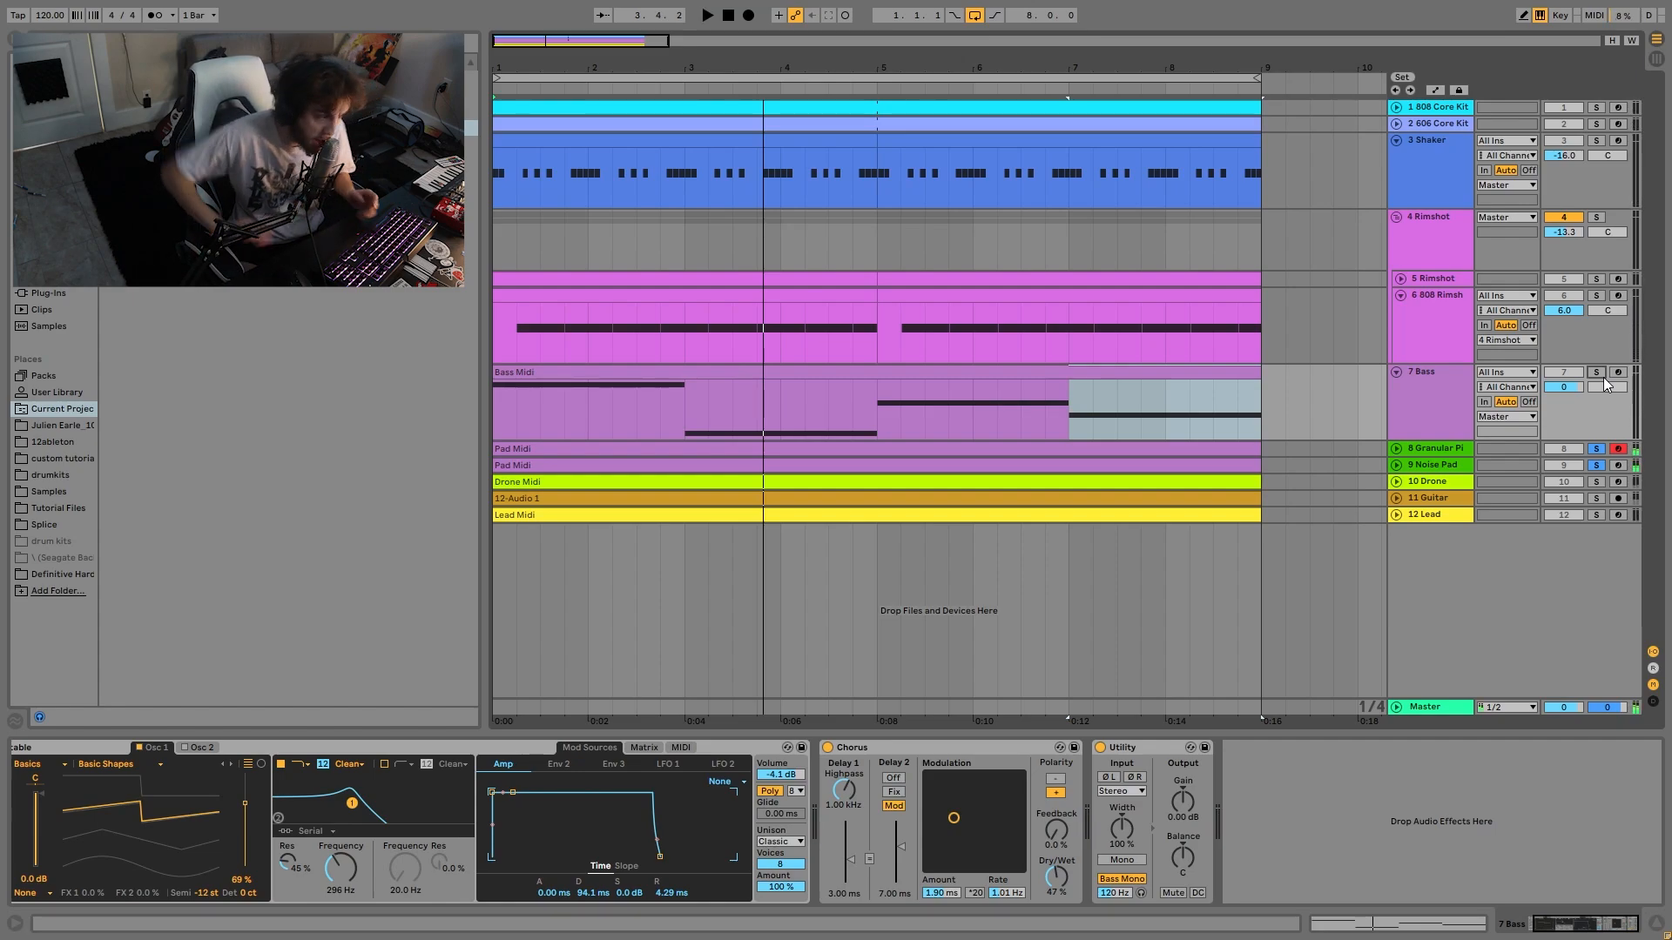
{"action": "left_click", "coordinate": [1600, 376]}
{"action": "key", "text": "space"}
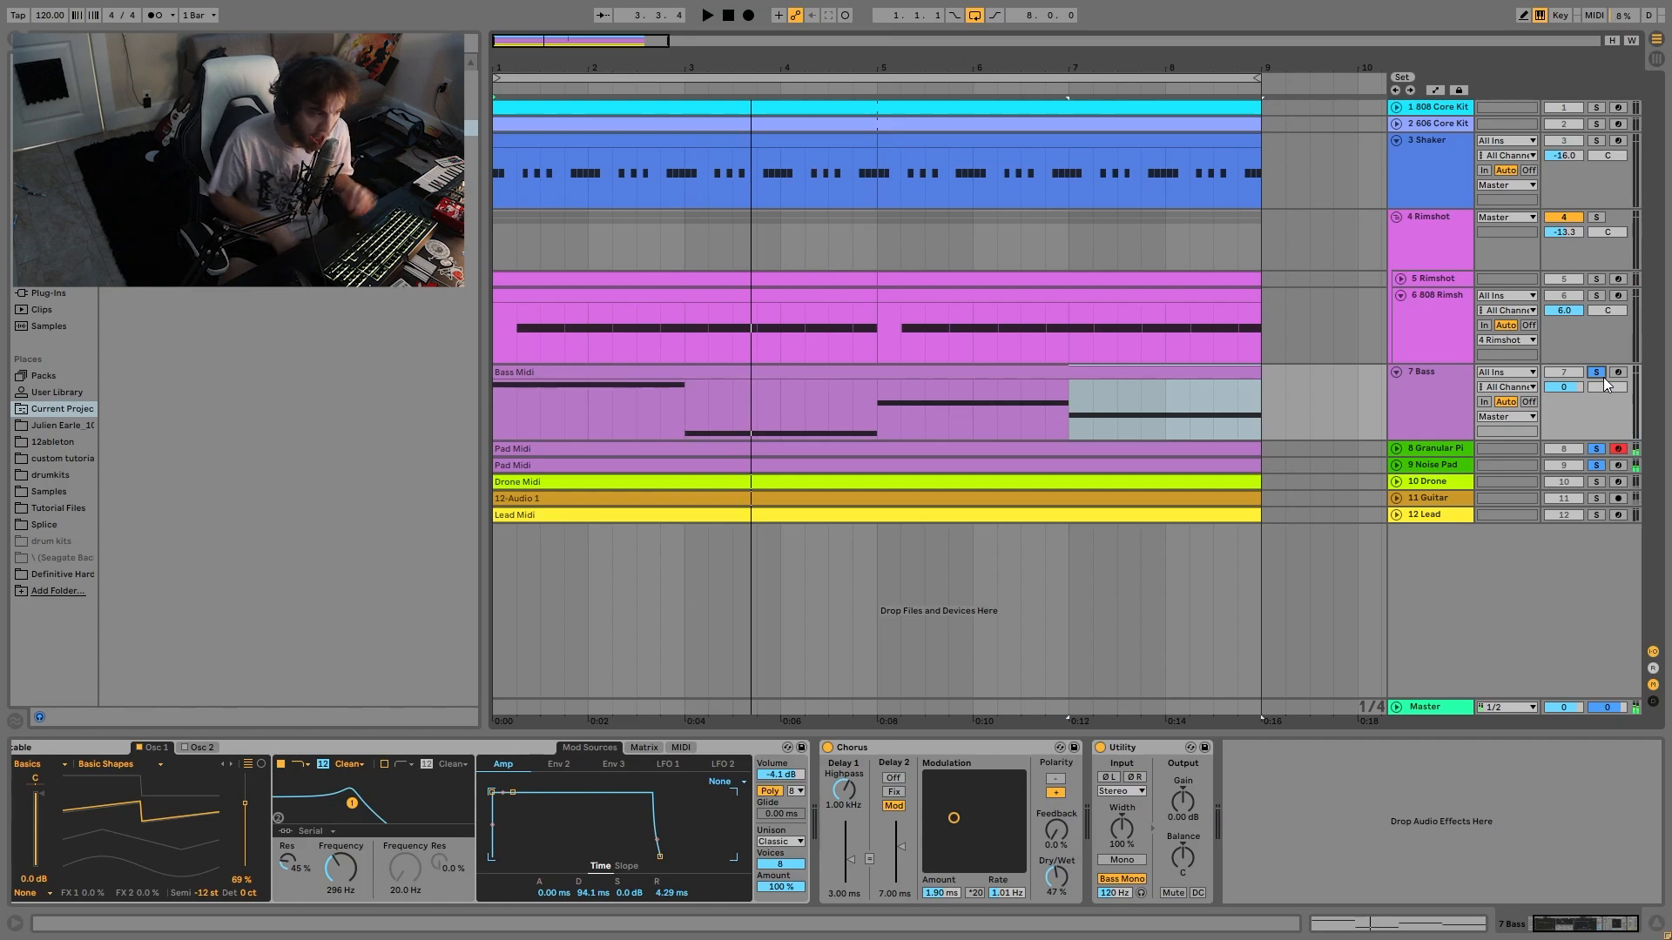
- Solo only the Bass track, examine its Wavetable, Chorus and Utility settings, and select the Bass Midi clip
{"action": "left_click", "coordinate": [1604, 379]}
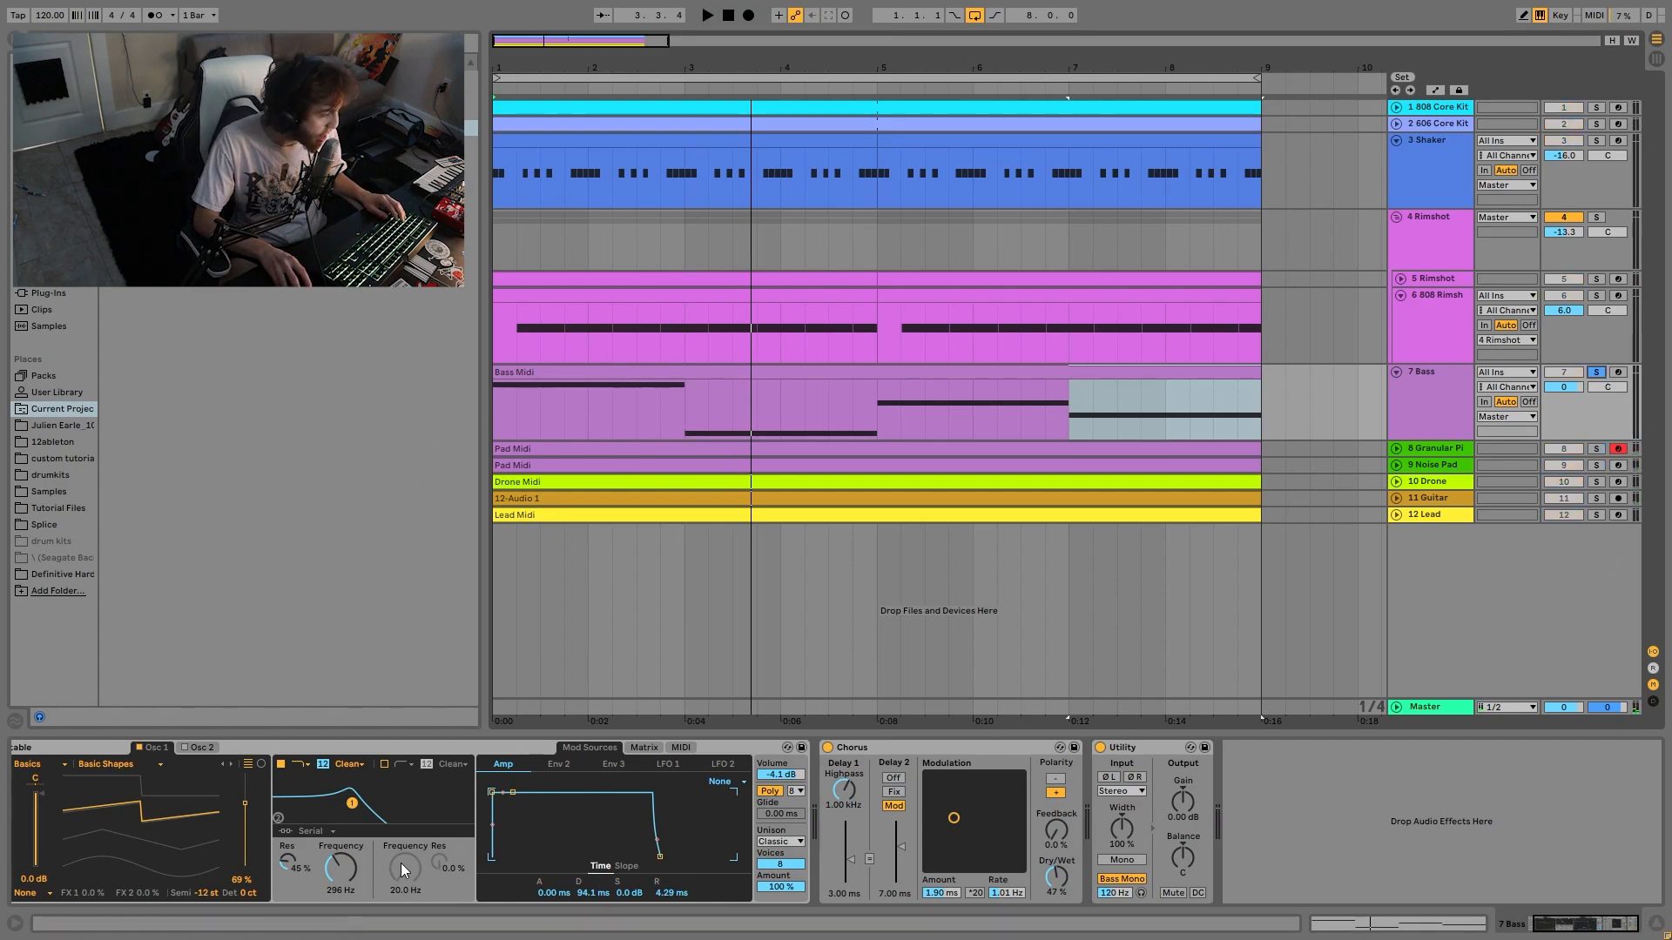
{"action": "scroll", "coordinate": [923, 857], "scroll_direction": "up", "scroll_amount": 2}
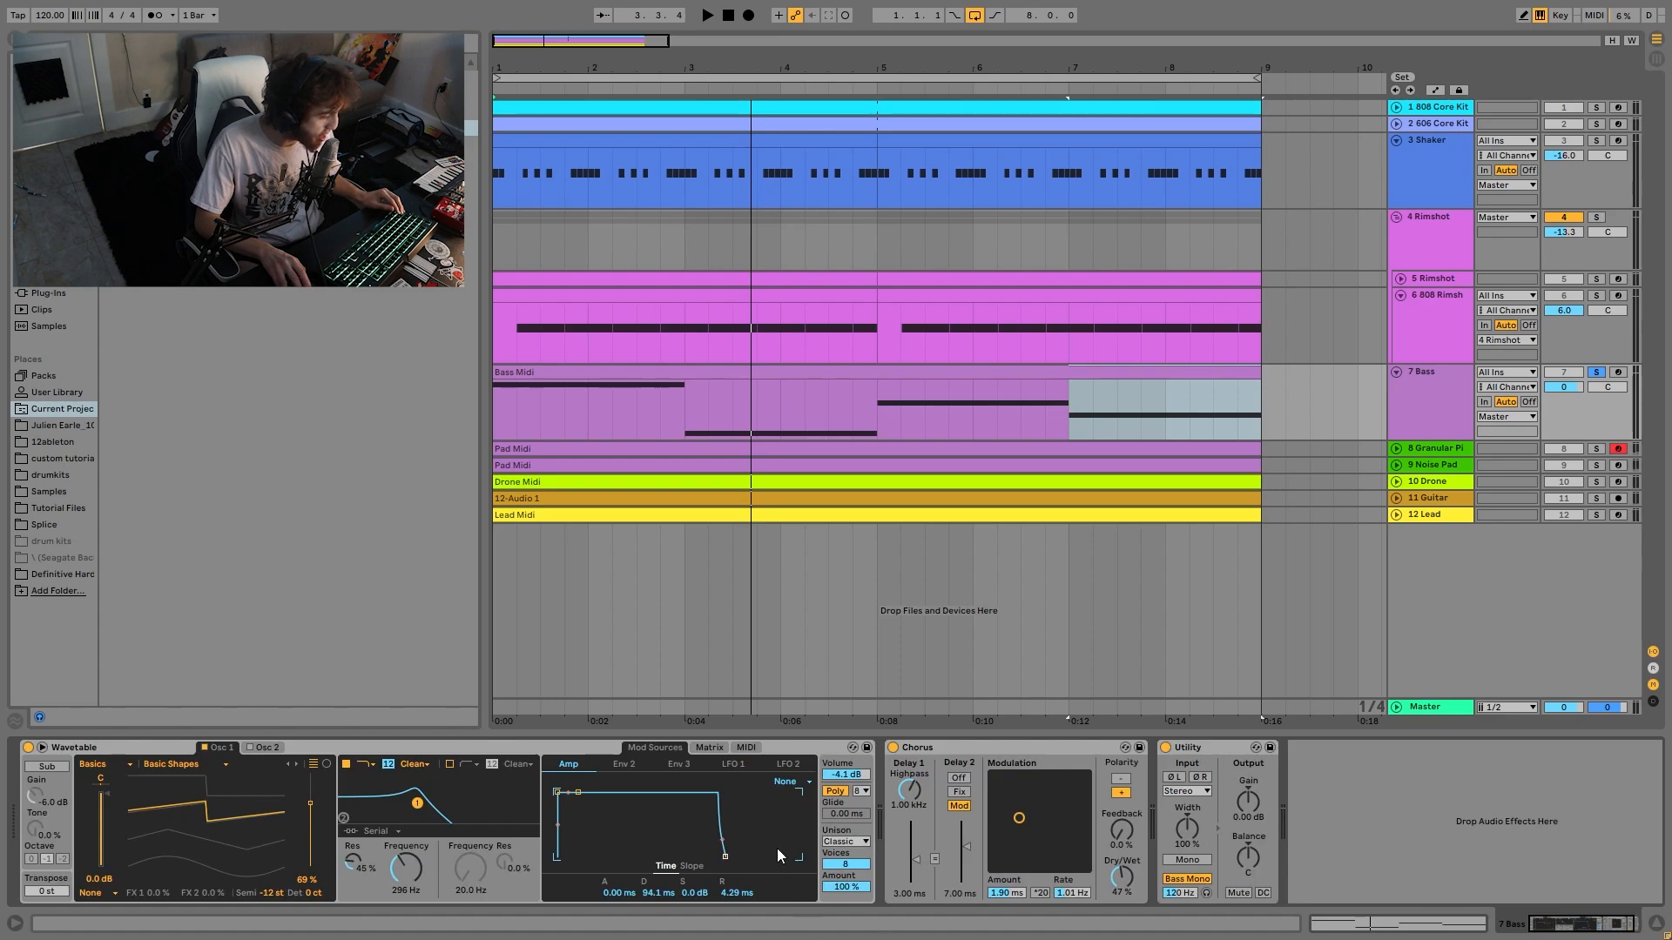
{"action": "left_click", "coordinate": [810, 366]}
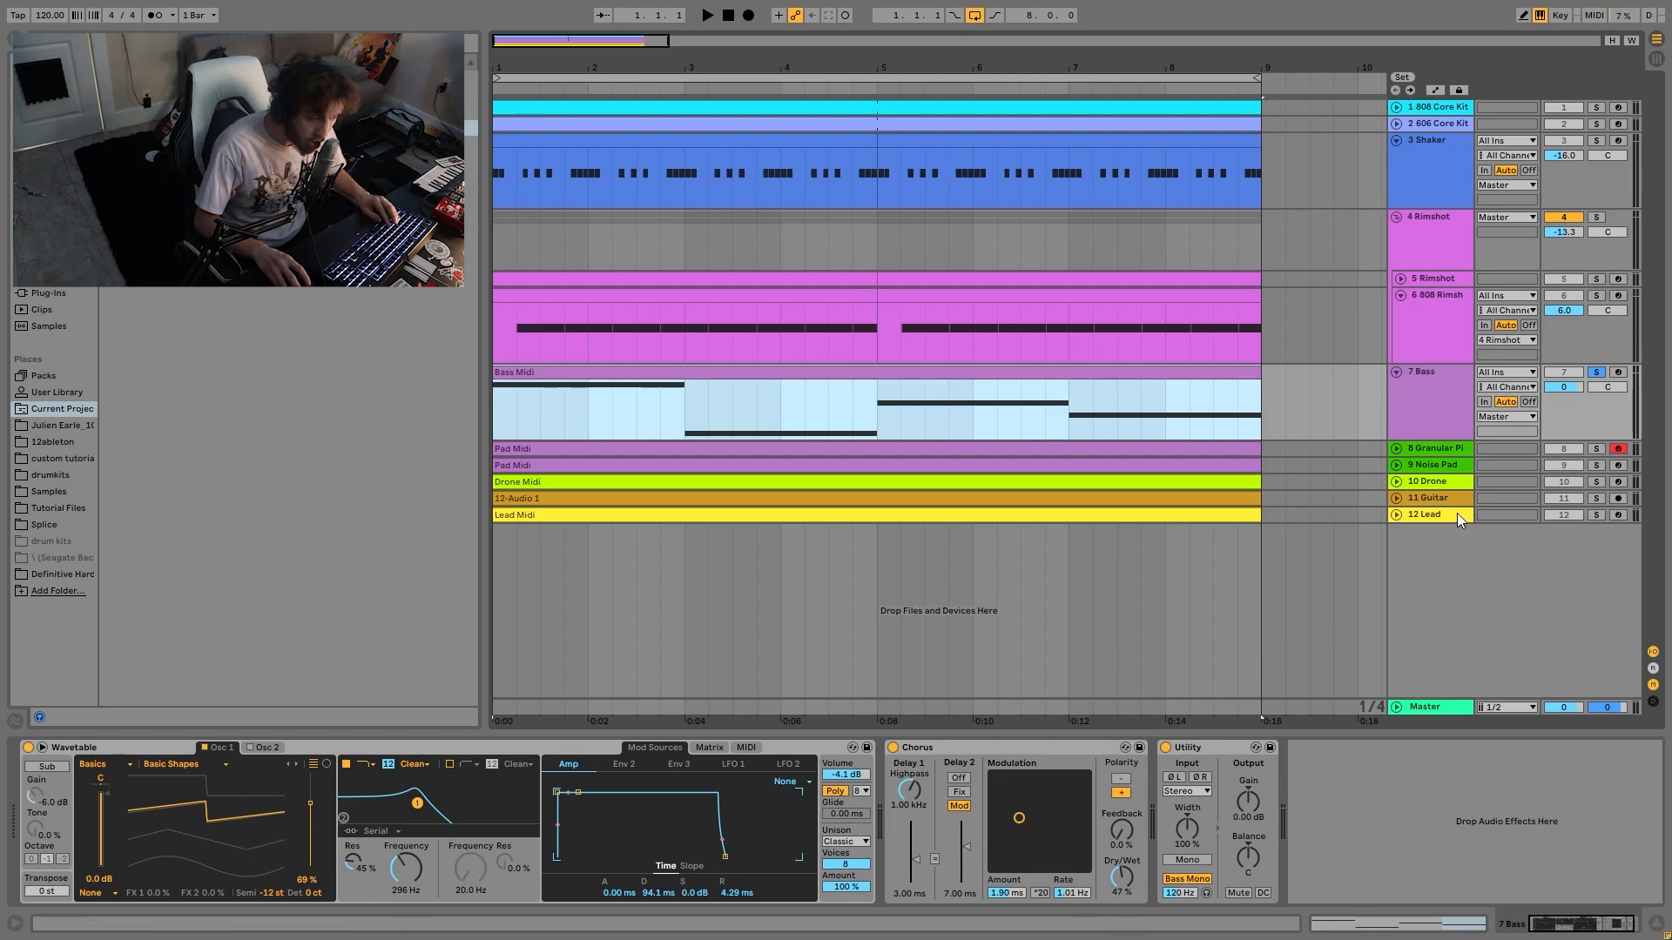
- Try lowering the Bass Wavetable's first filter frequency to about 84 Hz while playing the full mix, and undo the change
{"action": "left_click", "coordinate": [1594, 374]}
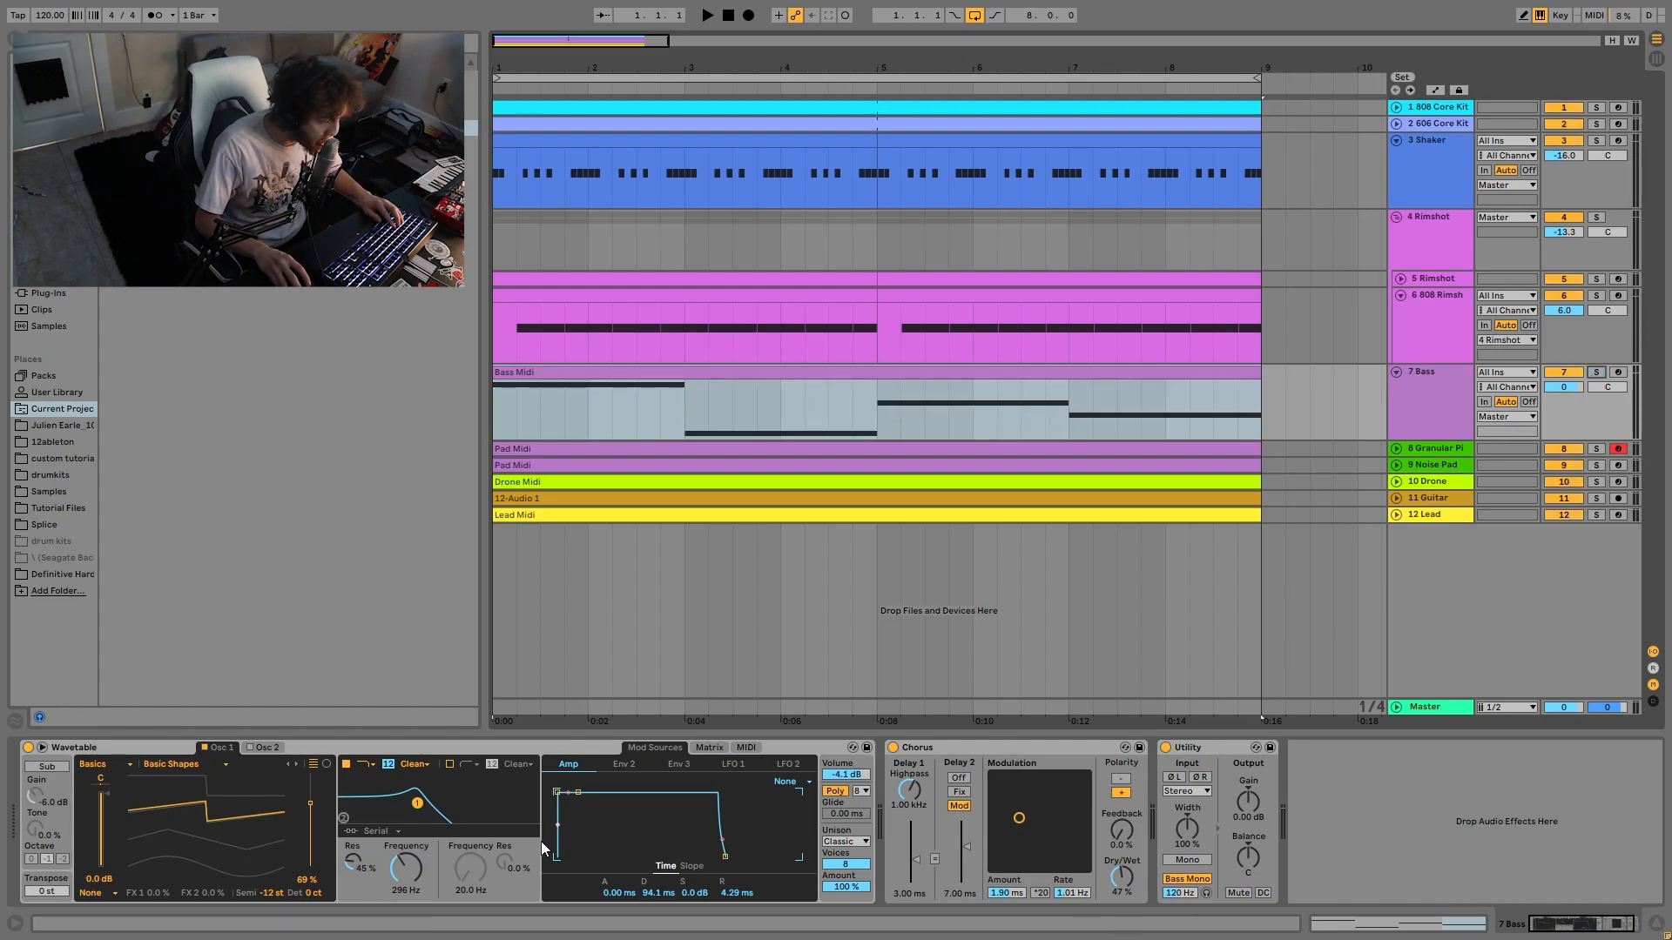
{"action": "left_click_drag", "start_coordinate": [425, 872], "coordinate": [426, 906]}
{"action": "key", "text": "space"}
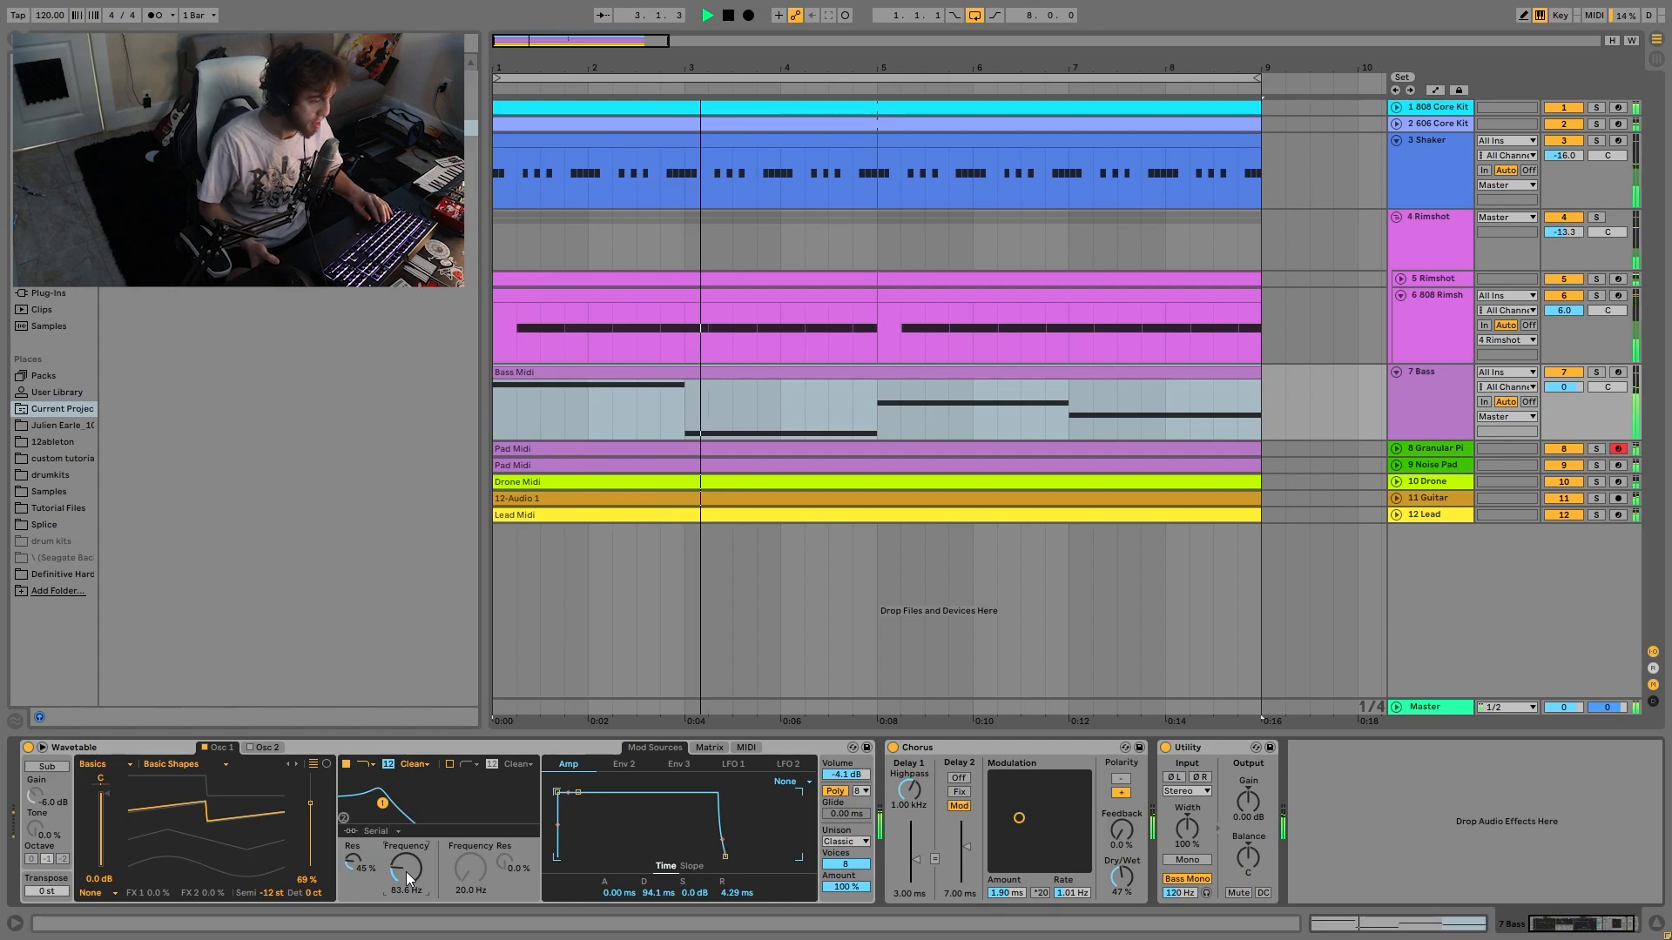
{"action": "key", "text": "space"}
{"action": "key", "text": "ctrl+z"}
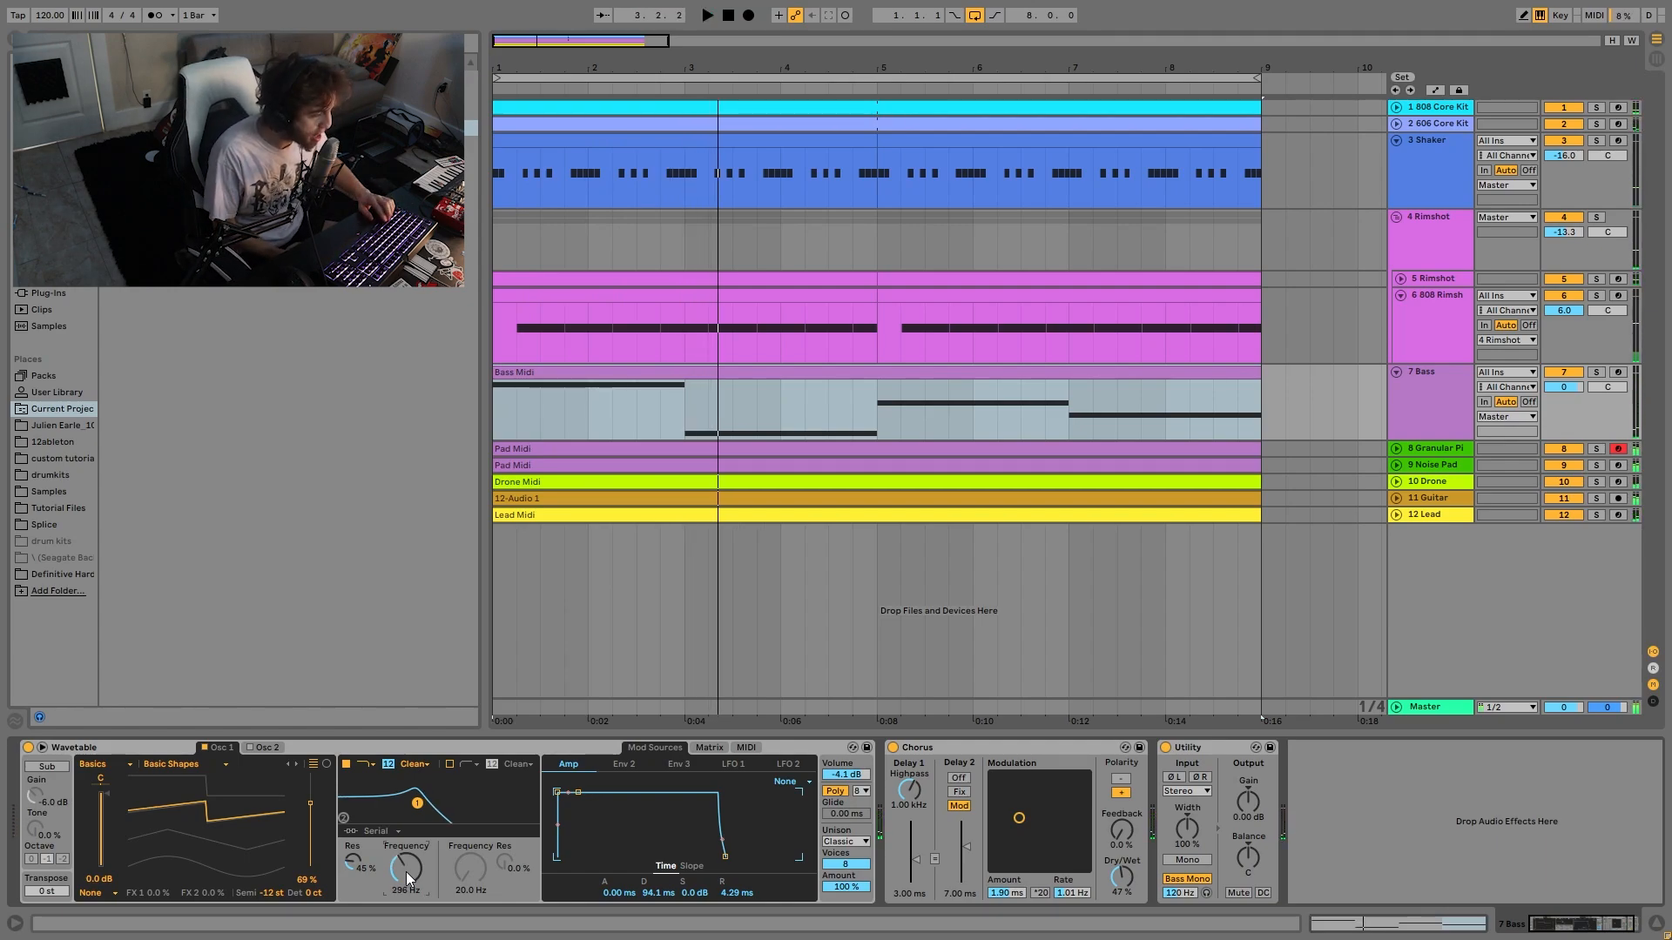
- Play the full mix with the original bass filter setting, and audition the Bass track soloed
{"action": "key", "text": "space"}
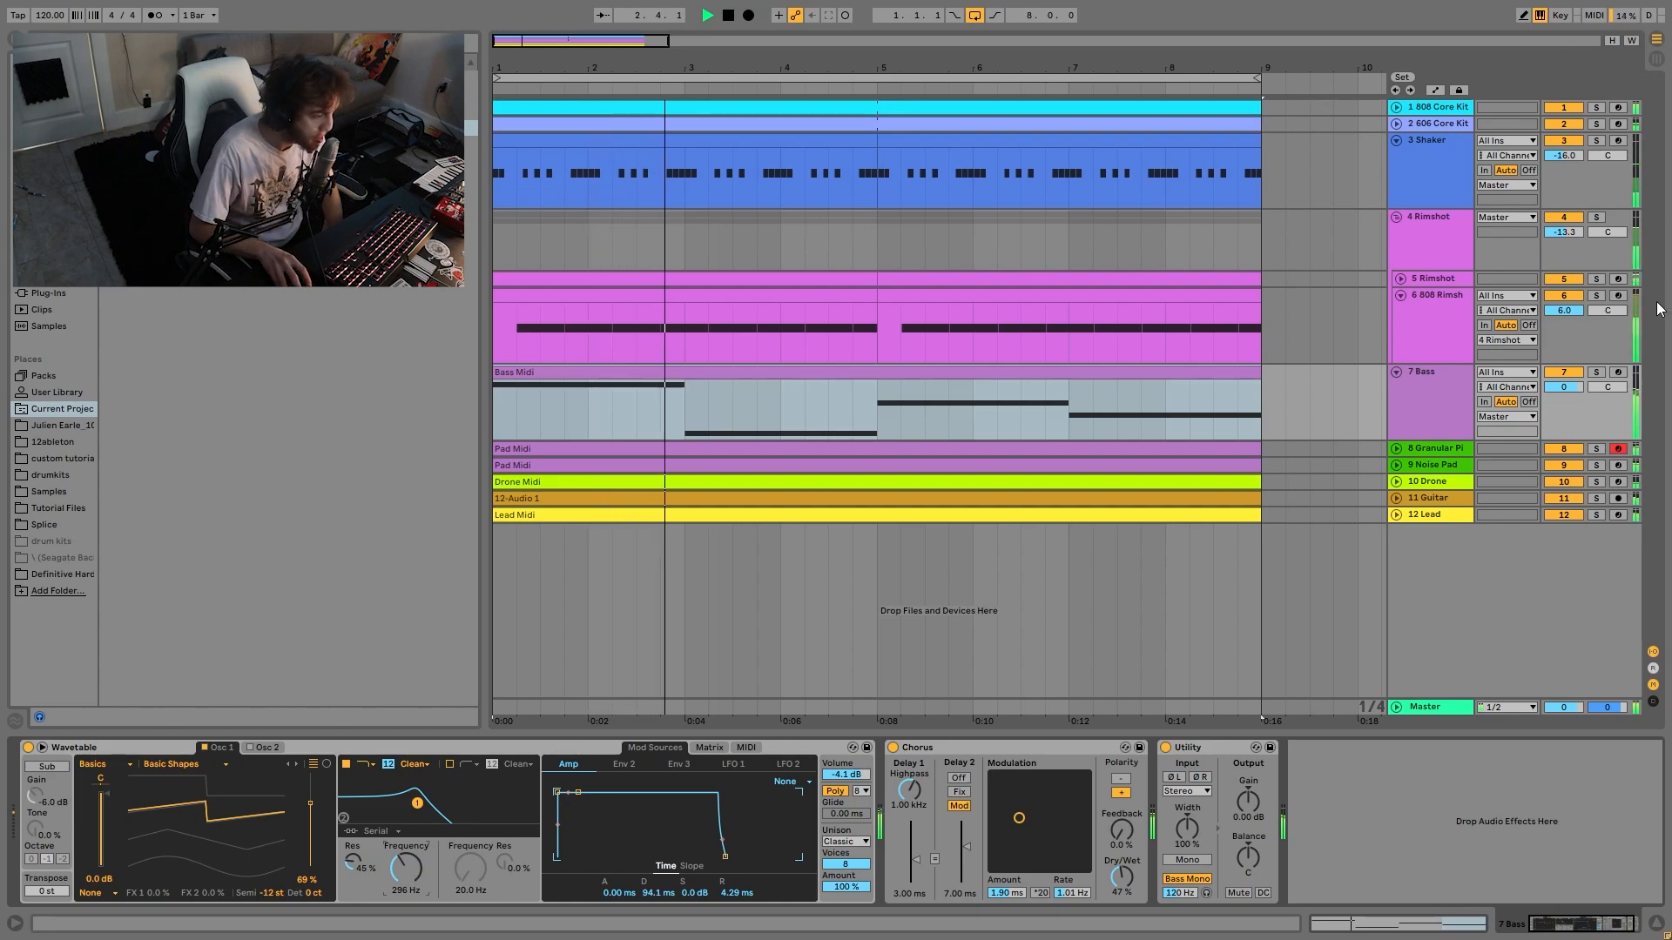
{"action": "left_click", "coordinate": [1596, 373]}
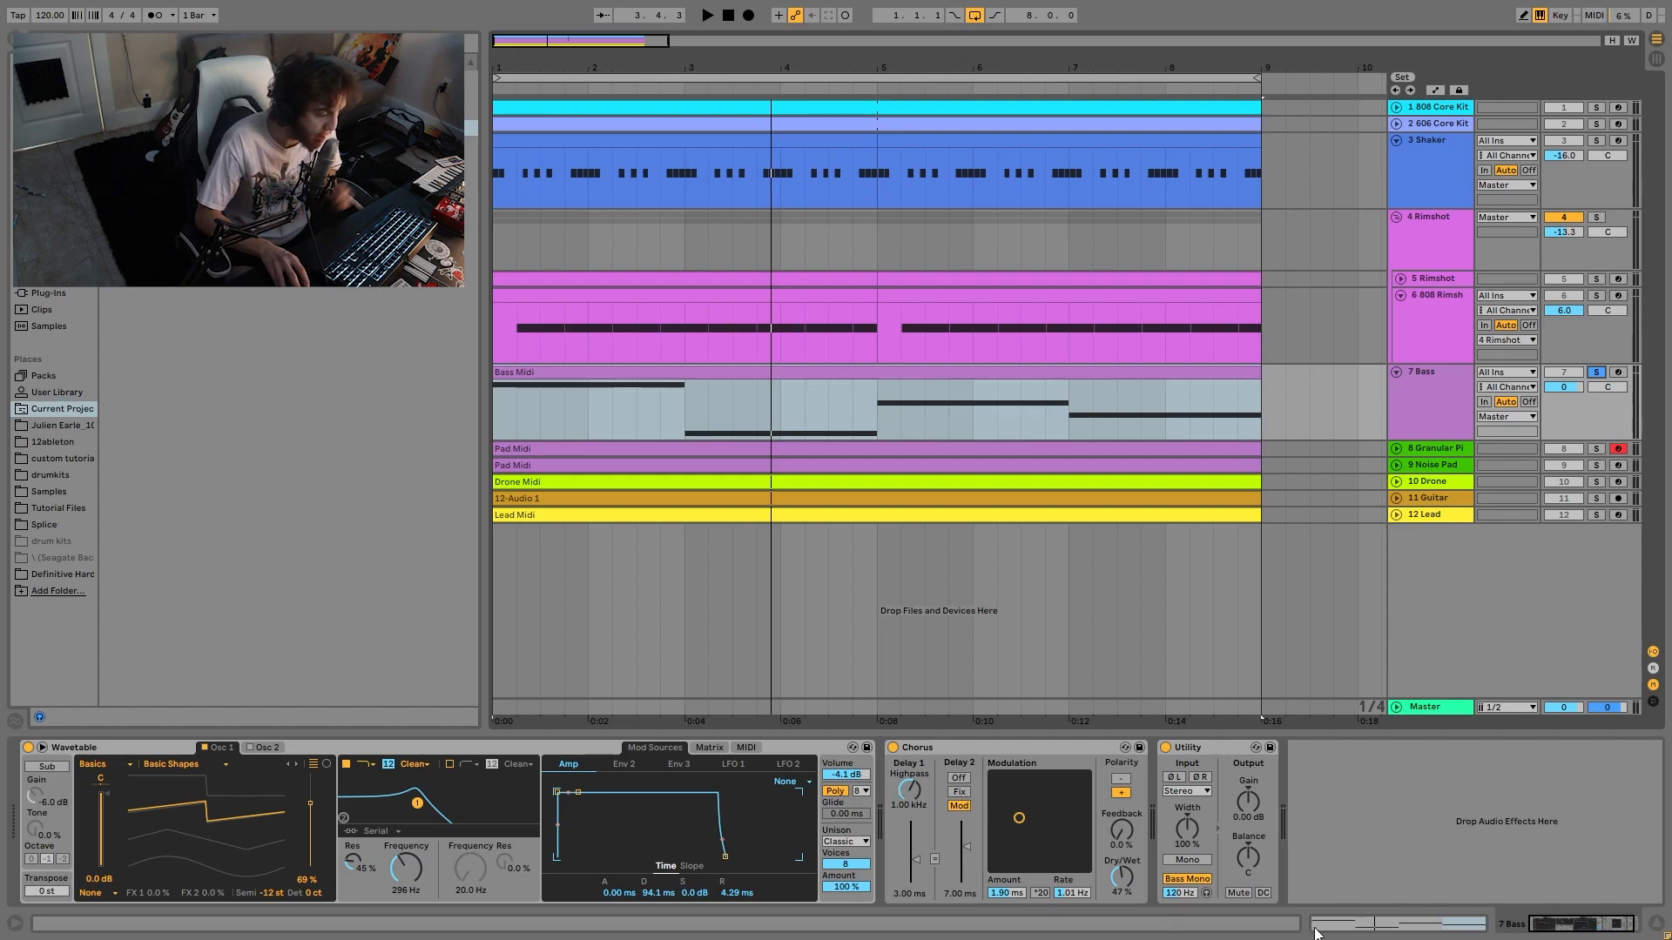
{"action": "key", "text": "space"}
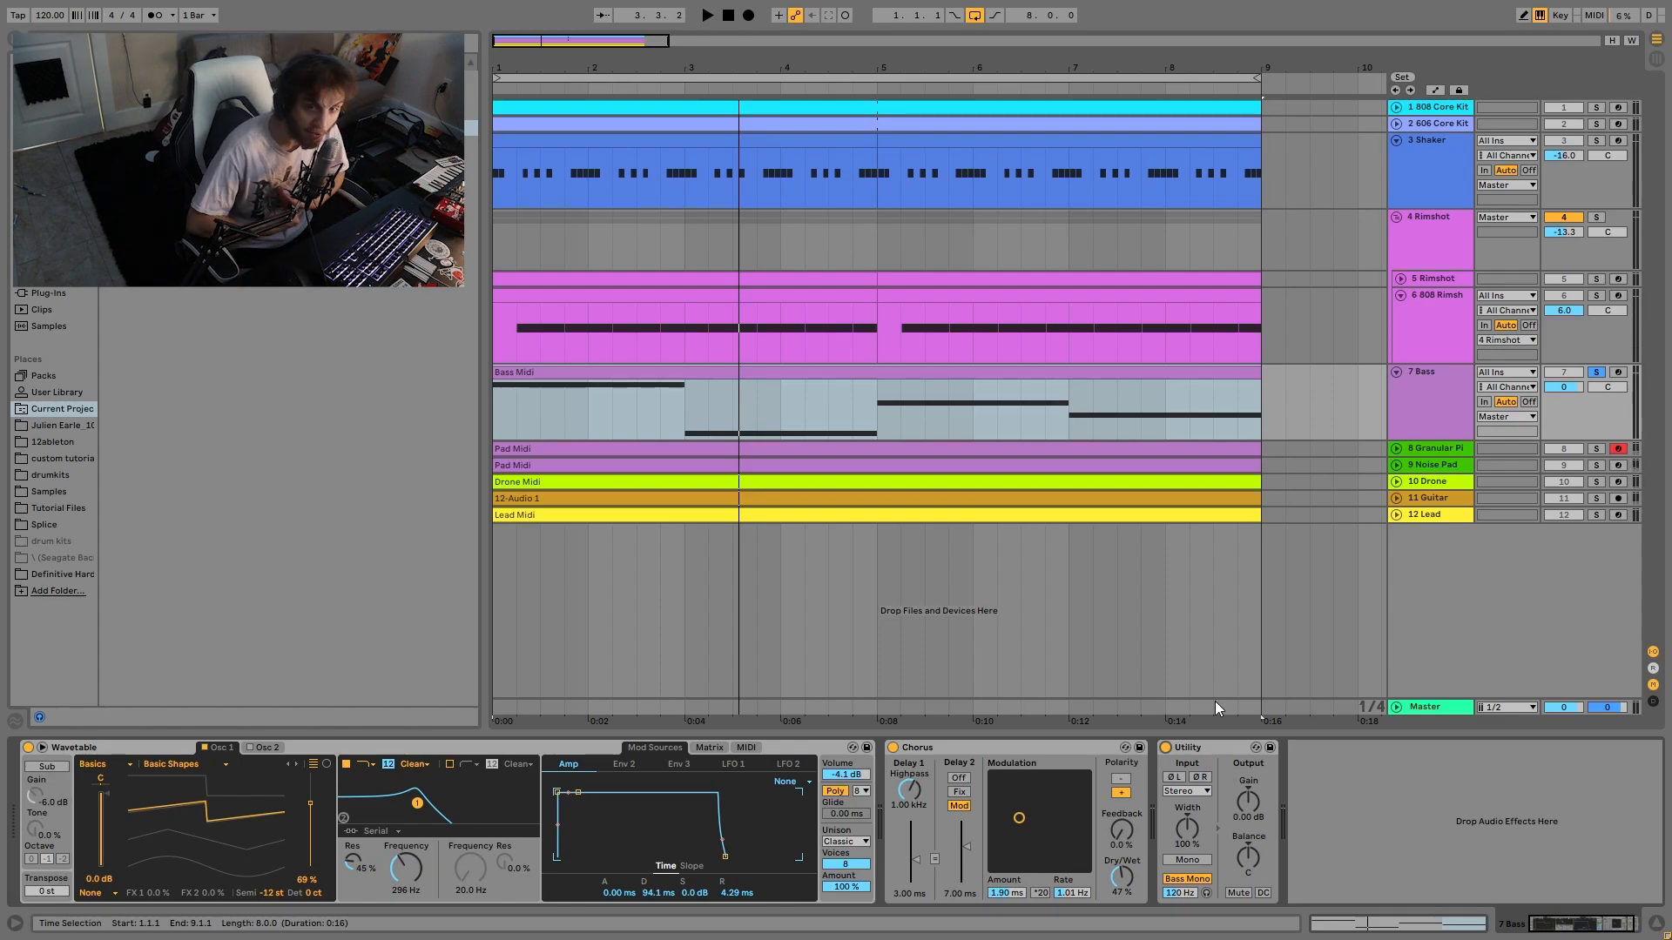
- Set the Bass Utility's Bass Mono frequency to 207 Hz and compare full Mono on and off while the soloed Bass plays
{"action": "key", "text": "space"}
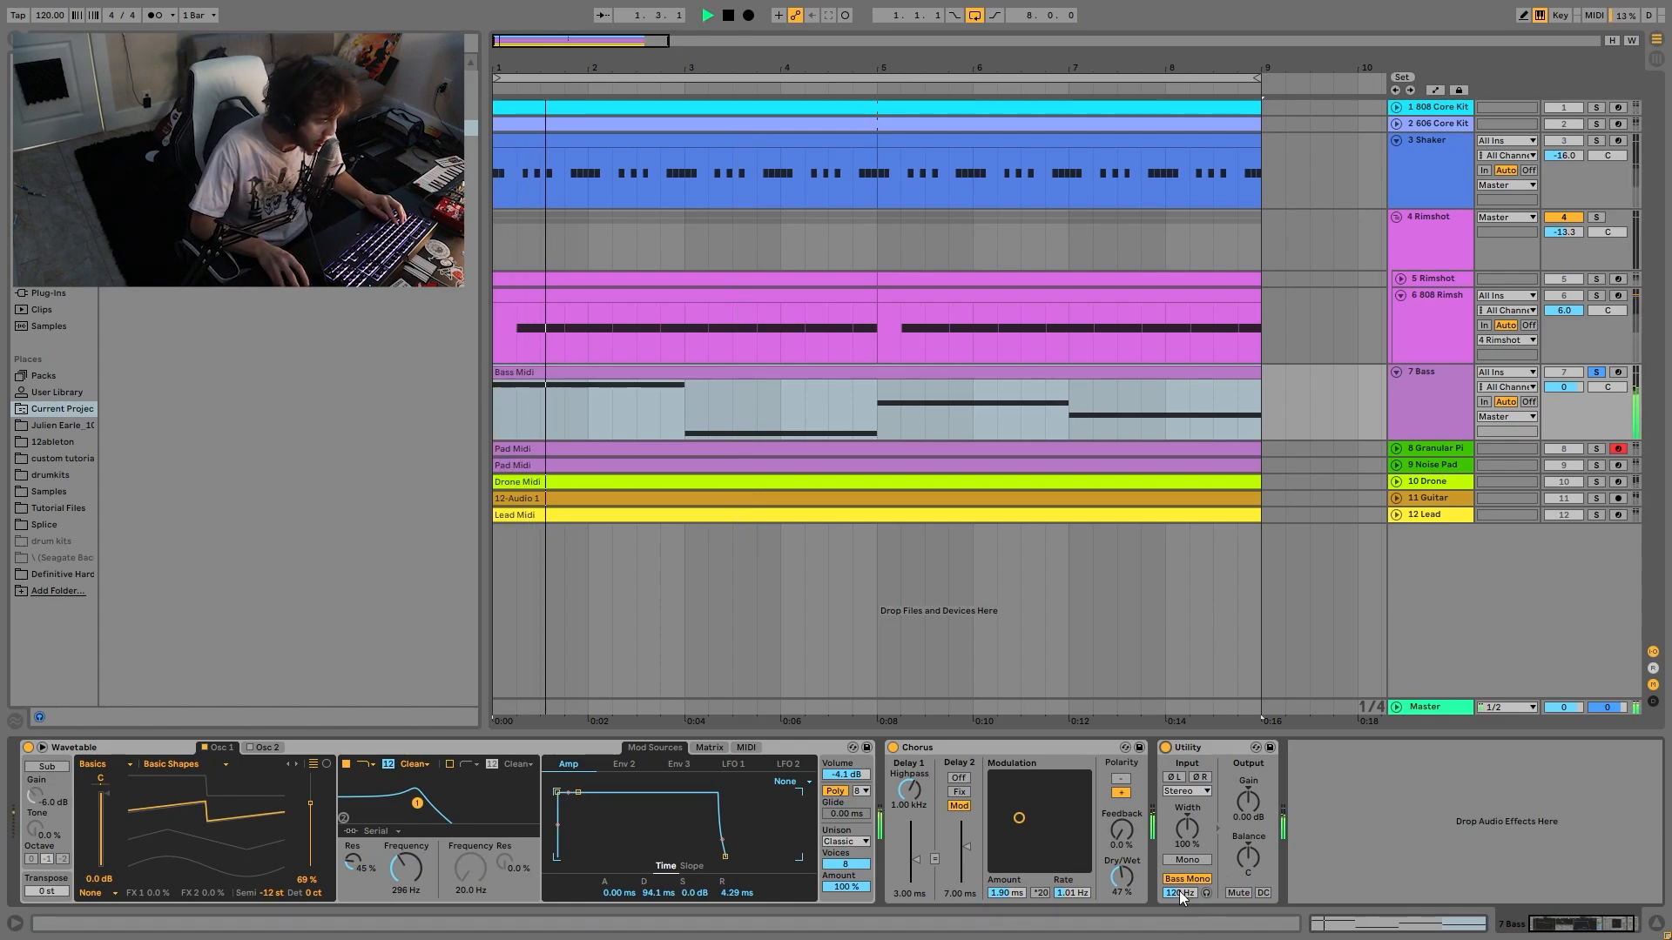
{"action": "left_click_drag", "start_coordinate": [1179, 891], "coordinate": [1179, 861]}
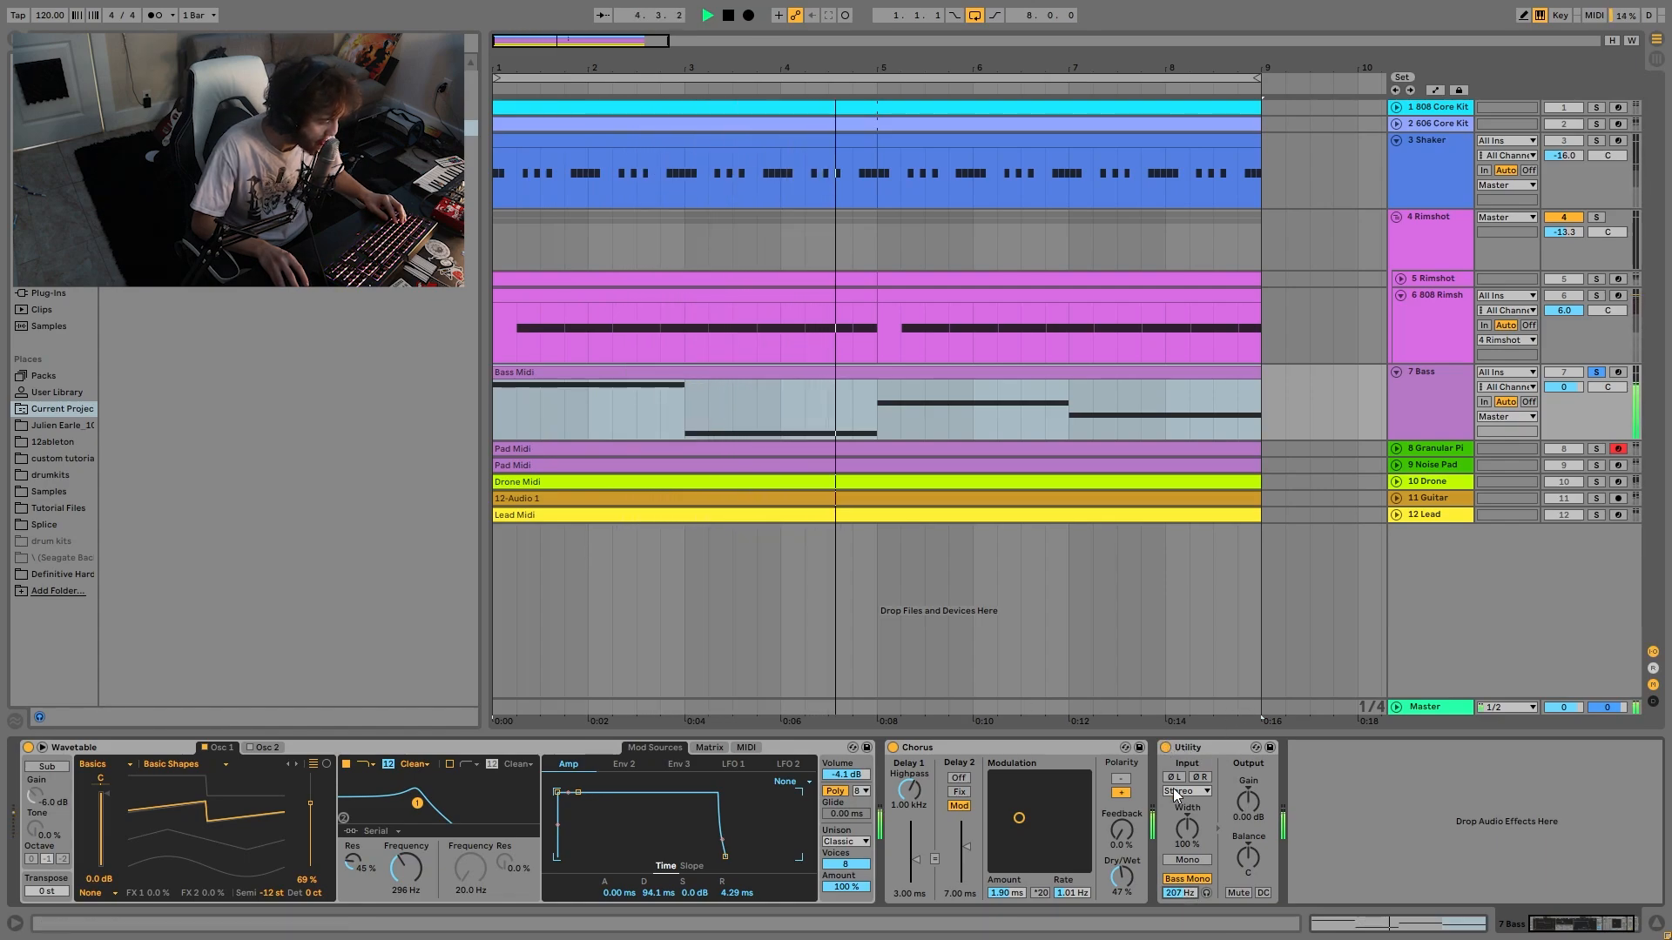
{"action": "left_click", "coordinate": [1193, 859]}
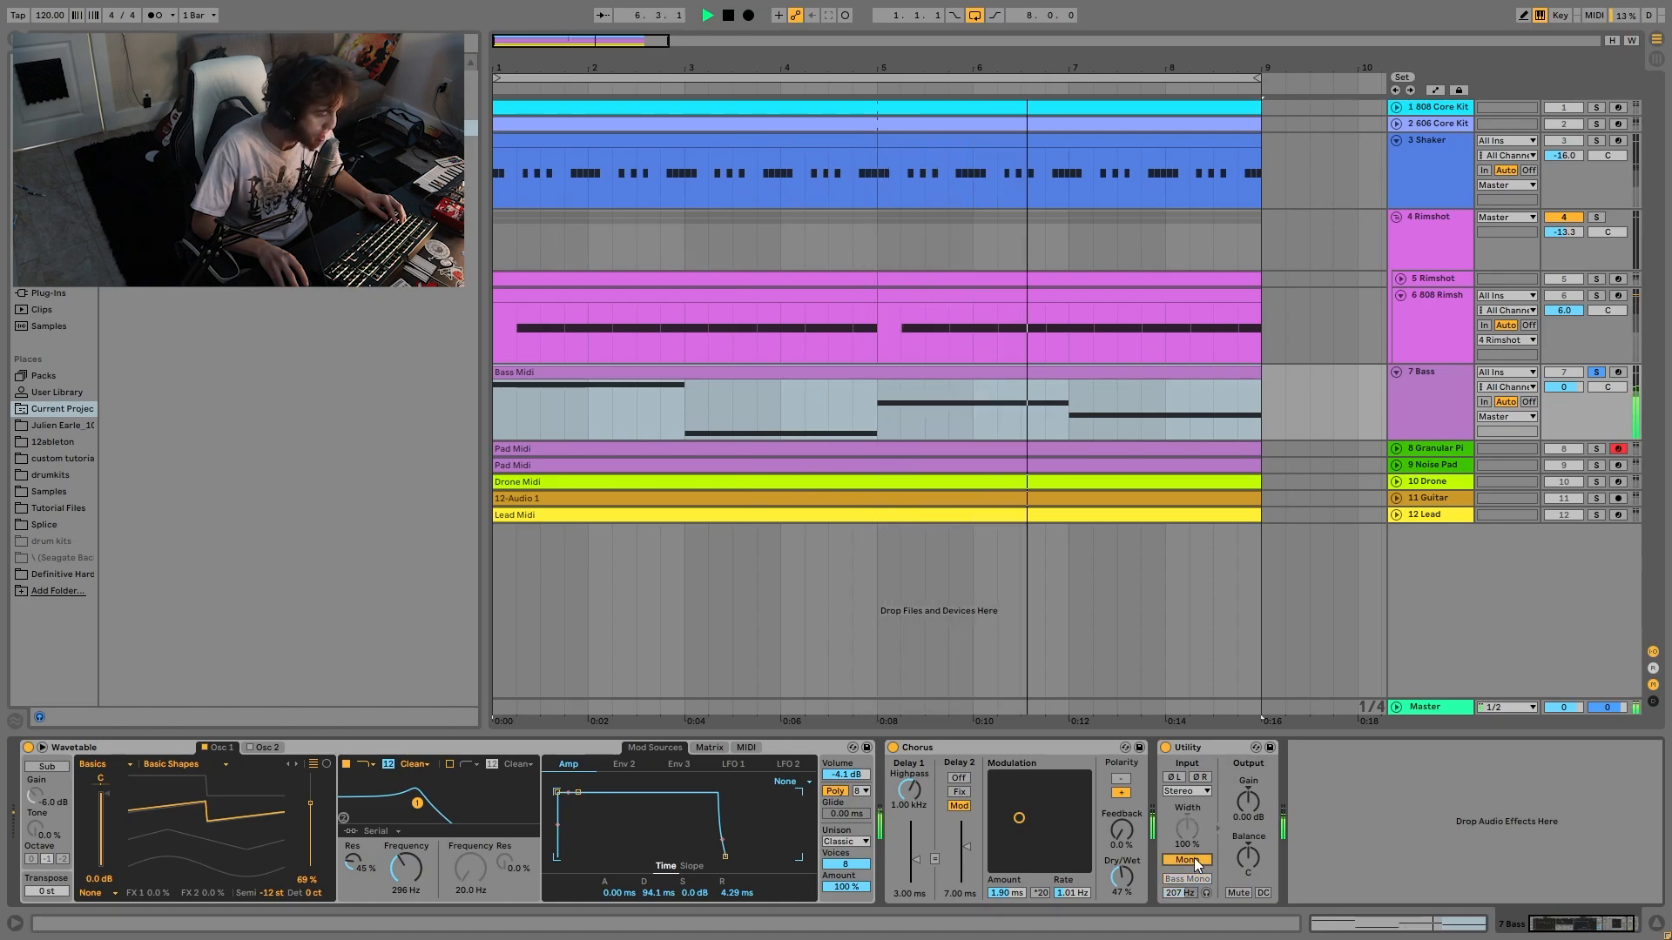
{"action": "left_click", "coordinate": [1194, 858]}
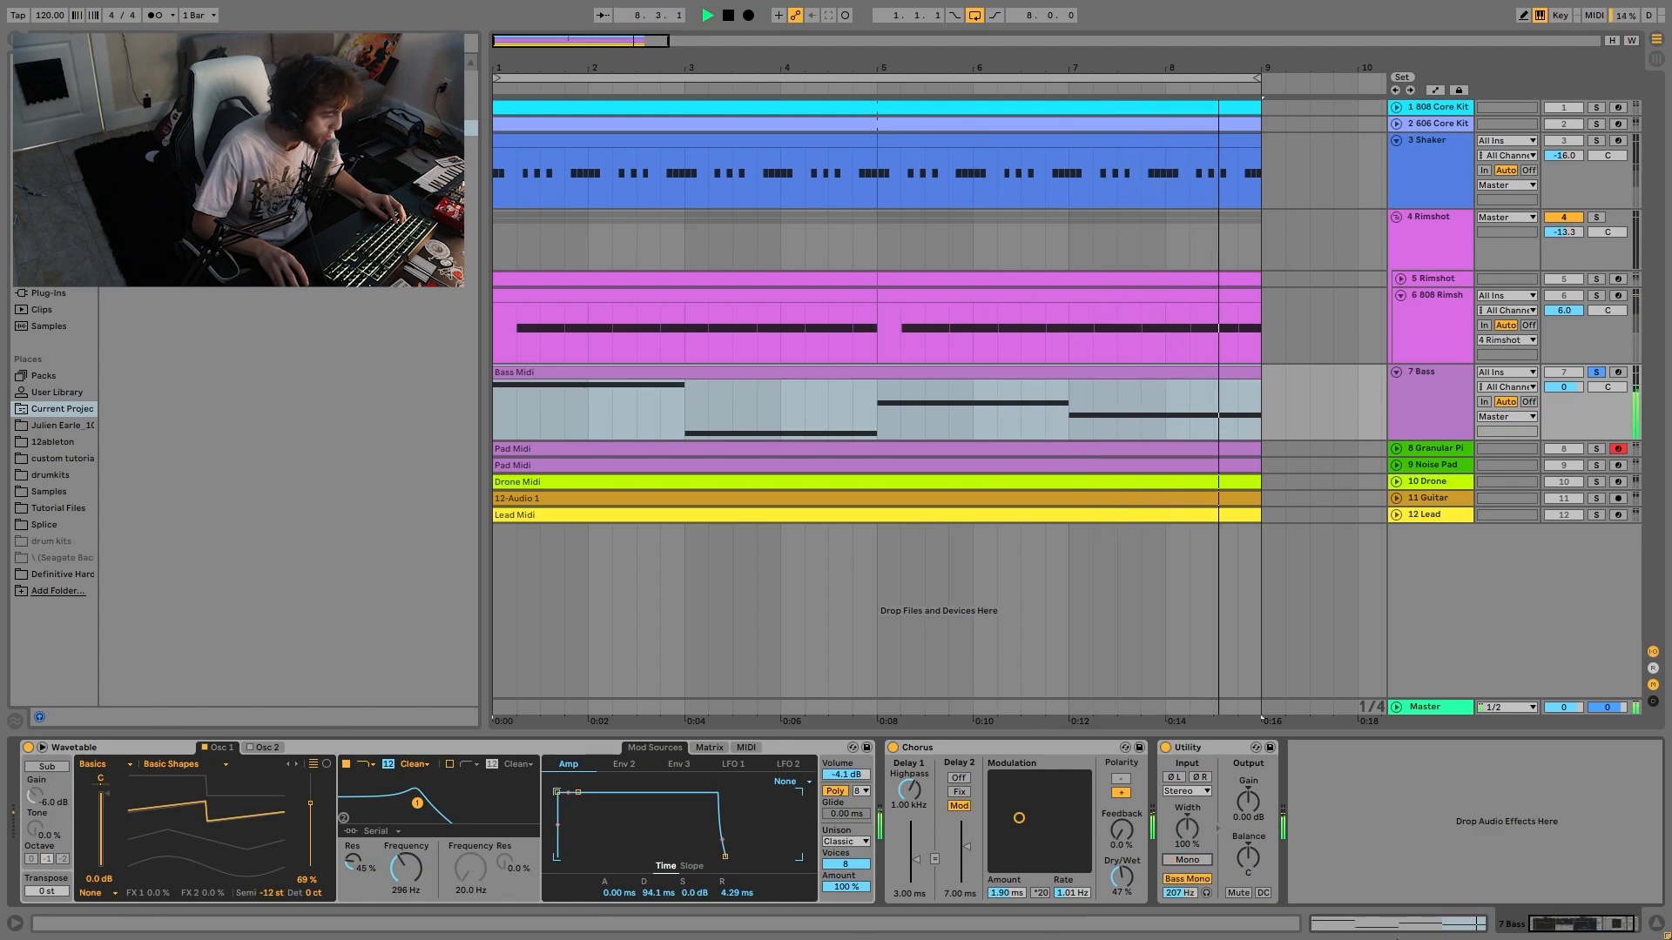
{"action": "key", "text": "space"}
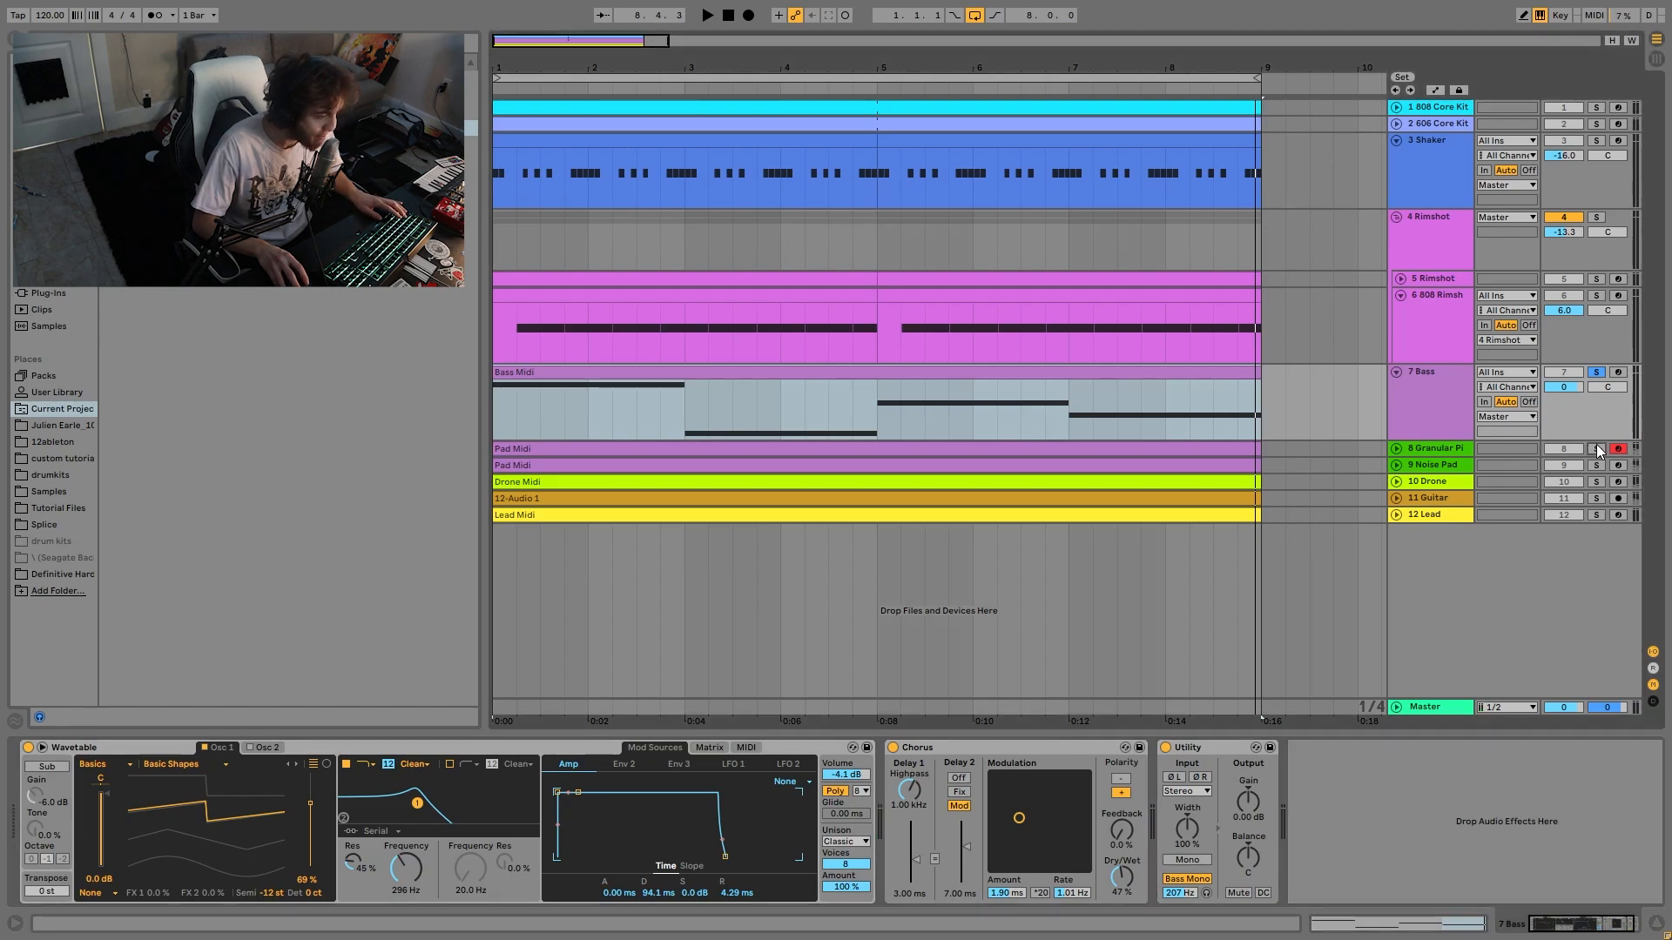
- Solo and play the Granular Piano track, unfold it and open the notes of its Pad Midi clip
{"action": "left_click", "coordinate": [1453, 445]}
{"action": "key", "text": "space"}
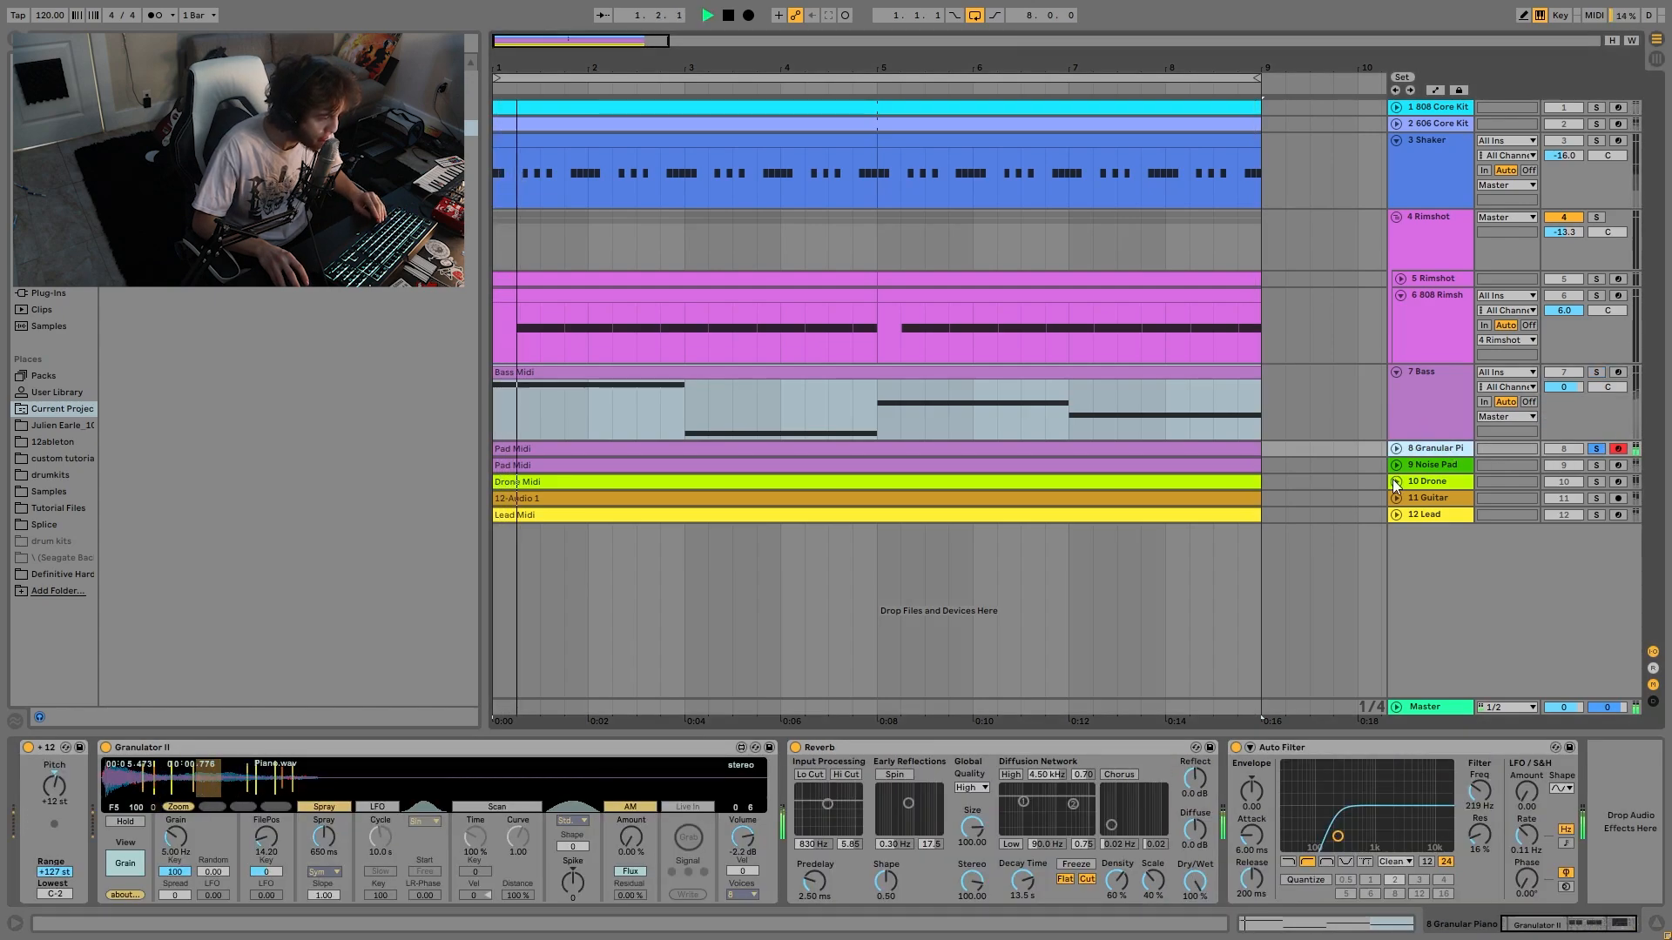
{"action": "left_click", "coordinate": [1397, 448]}
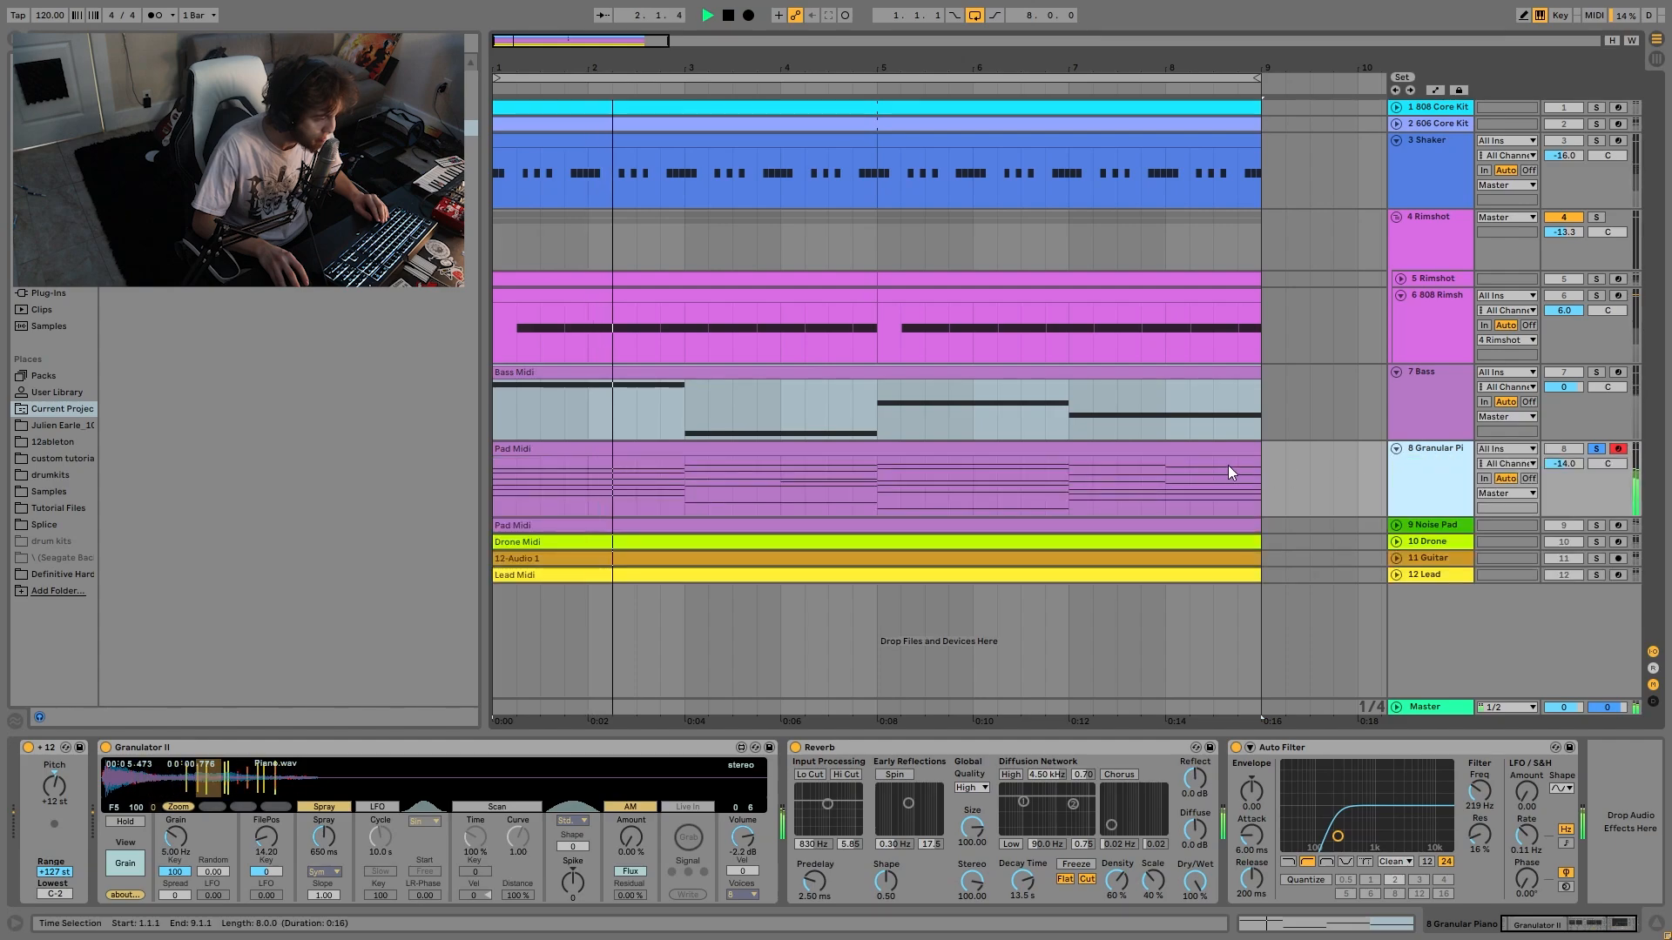
{"action": "double_click", "coordinate": [1187, 448]}
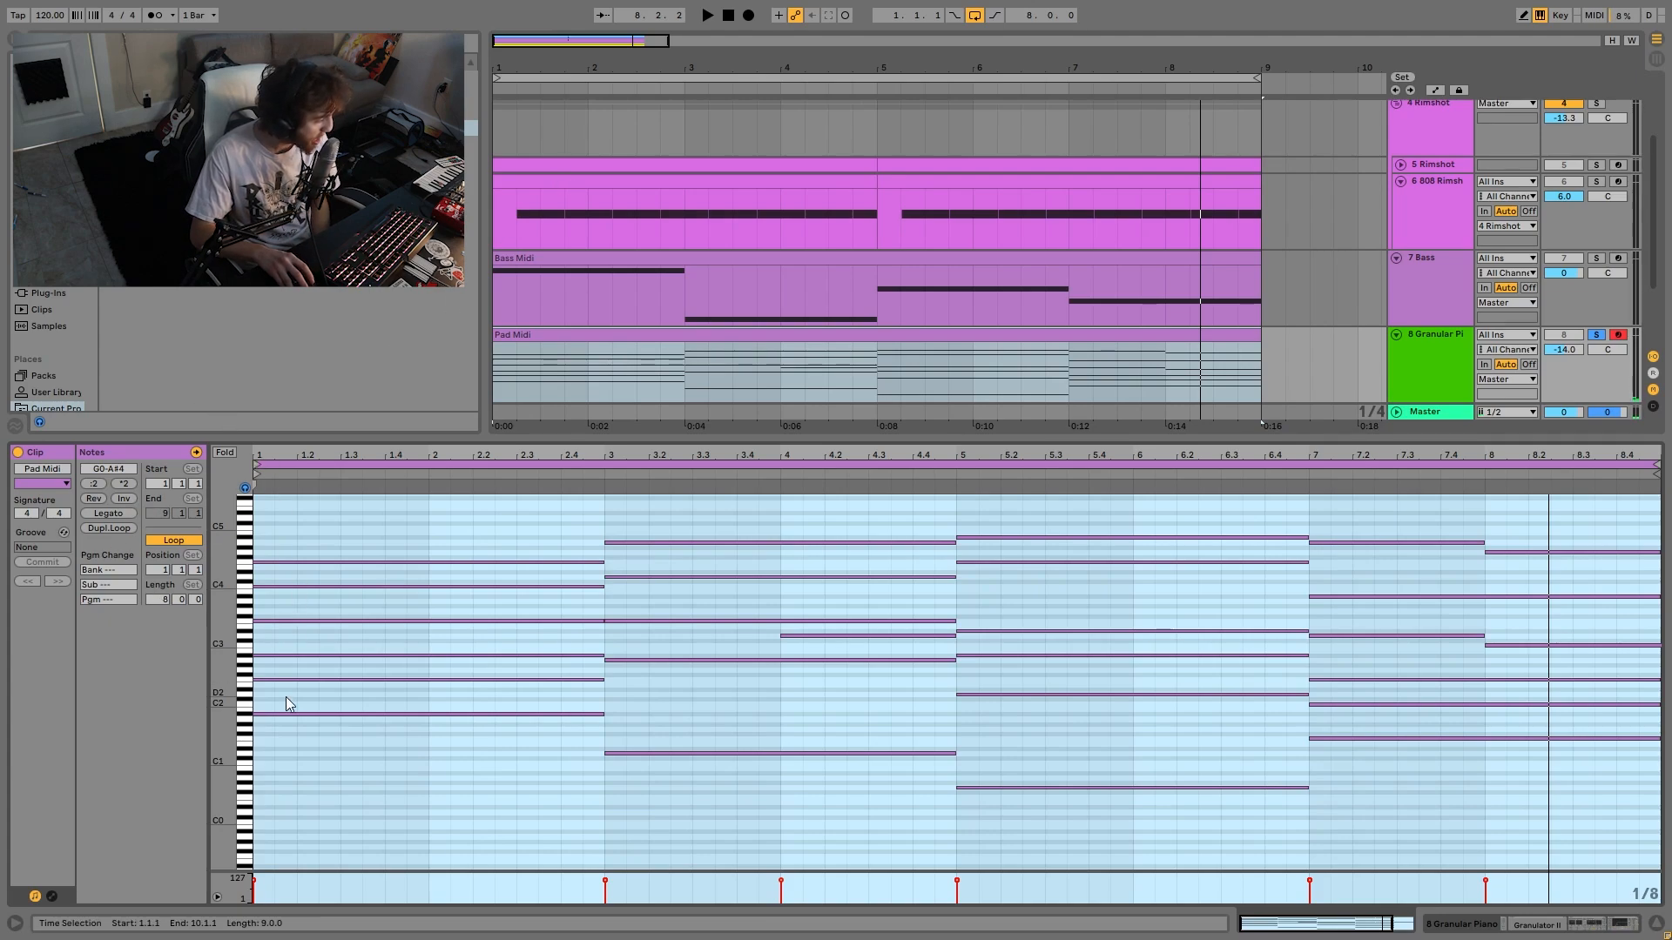
- Select the lowest note of each two-bar chord in the Pad Midi clip in turn, ending on the first chord's A#1
{"action": "left_click_drag", "start_coordinate": [311, 695], "coordinate": [409, 754]}
{"action": "left_click_drag", "start_coordinate": [657, 702], "coordinate": [657, 799]}
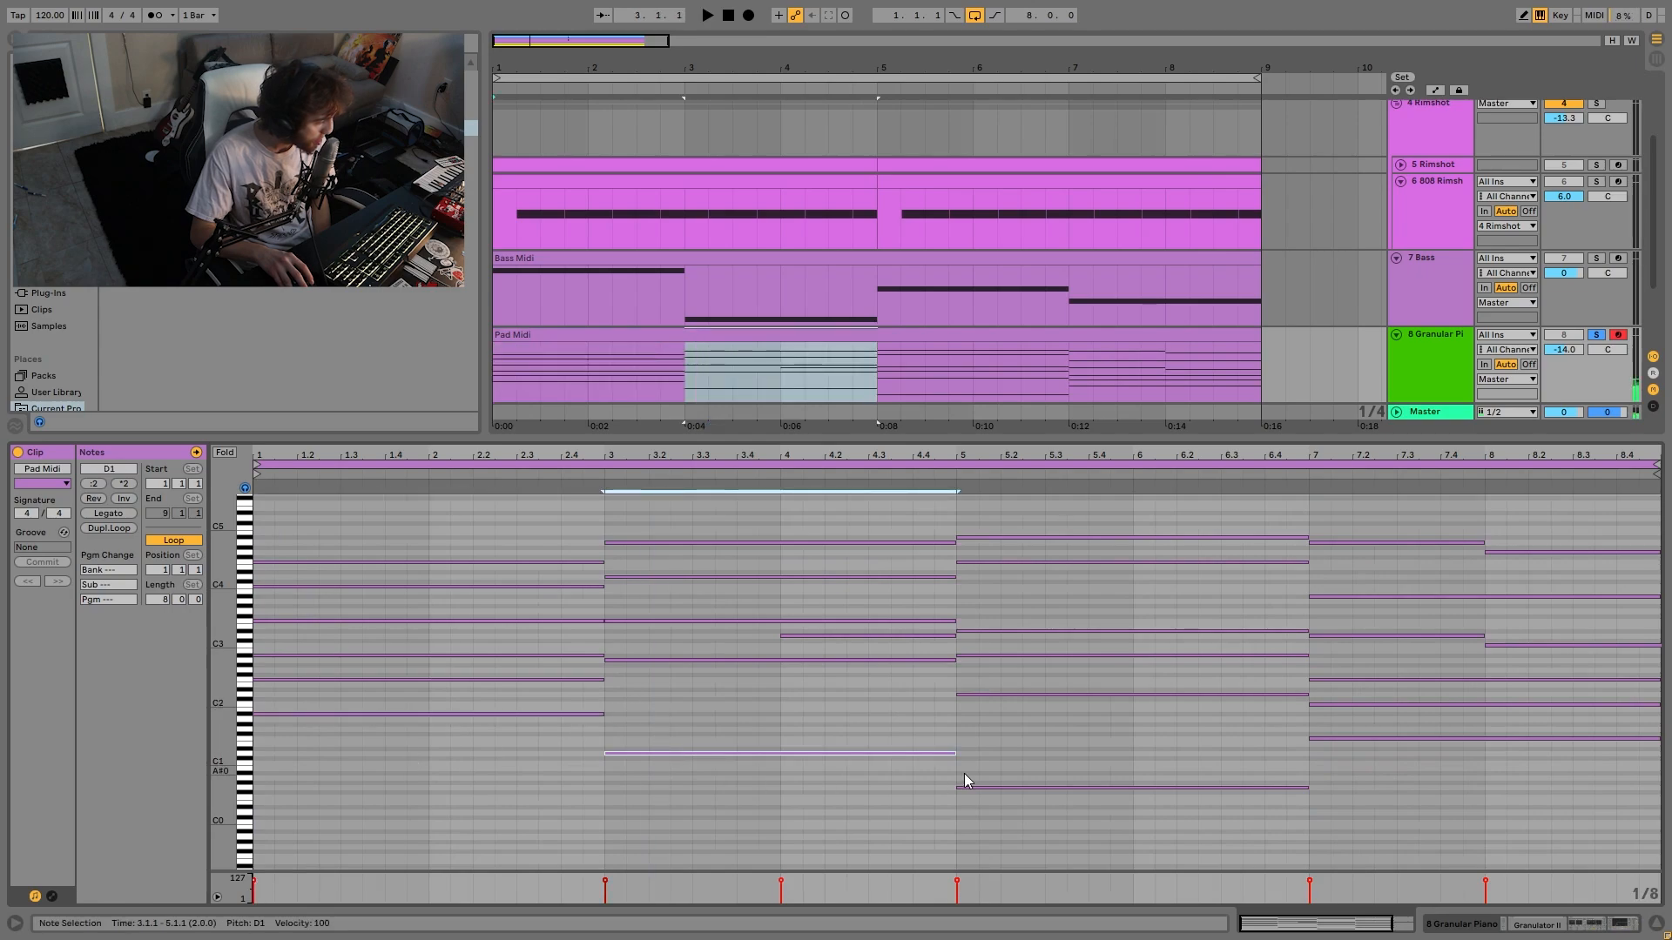
{"action": "left_click_drag", "start_coordinate": [975, 735], "coordinate": [986, 885]}
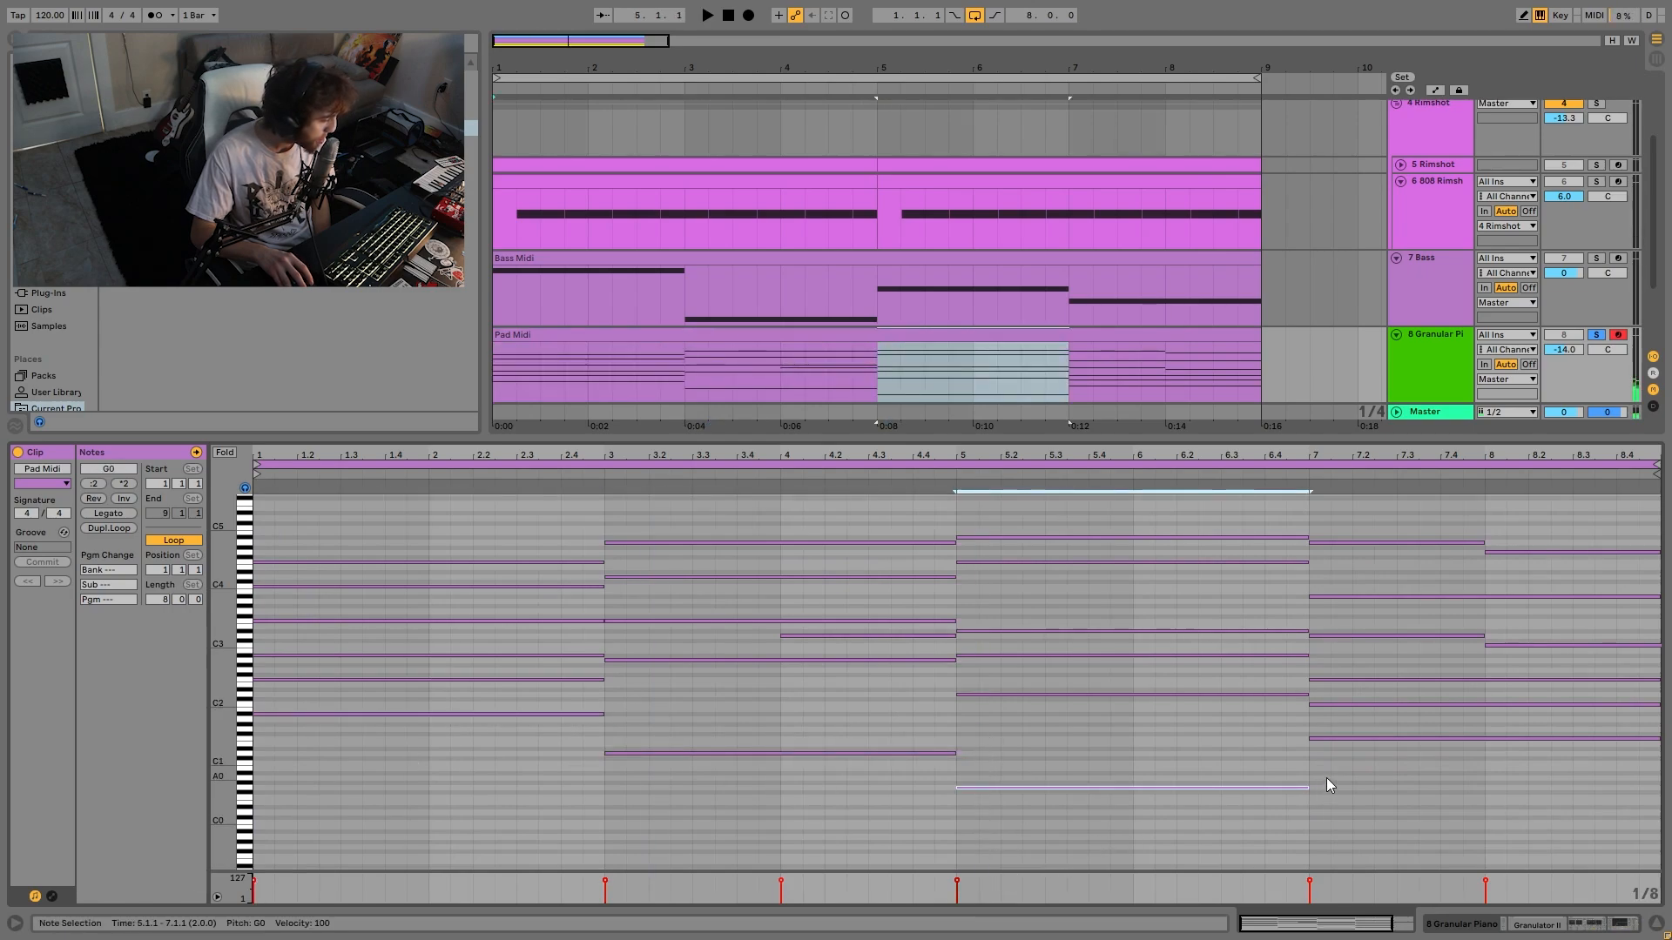
{"action": "left_click_drag", "start_coordinate": [1325, 776], "coordinate": [1328, 739]}
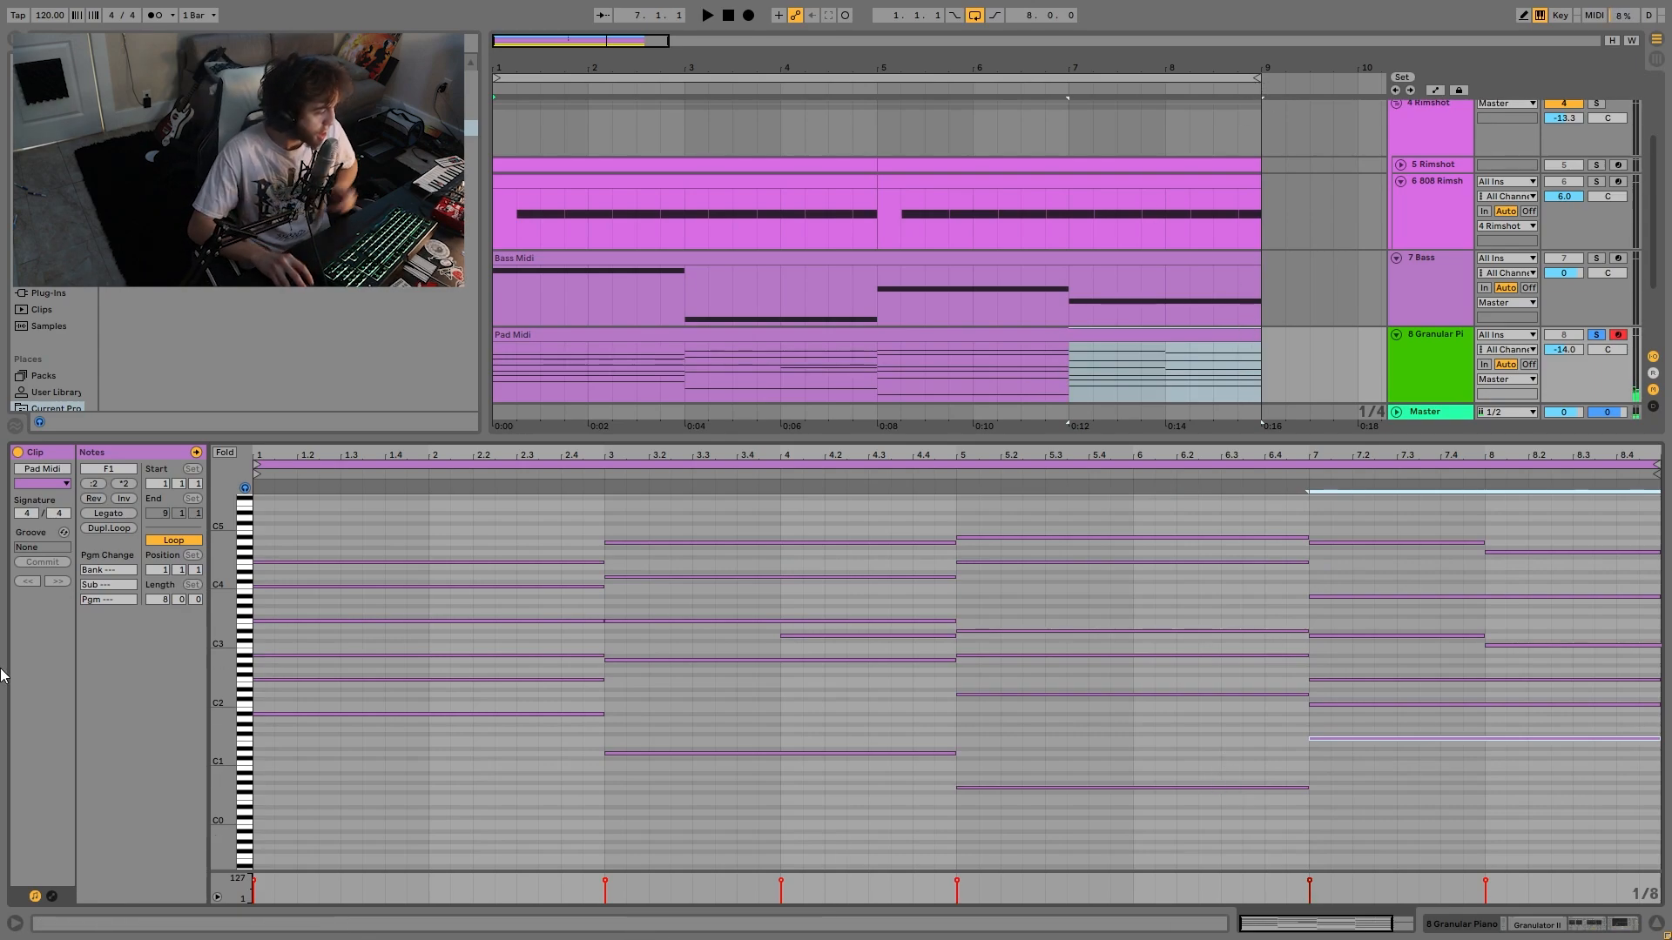
{"action": "left_click_drag", "start_coordinate": [223, 684], "coordinate": [263, 704]}
{"action": "left_click", "coordinate": [273, 712]}
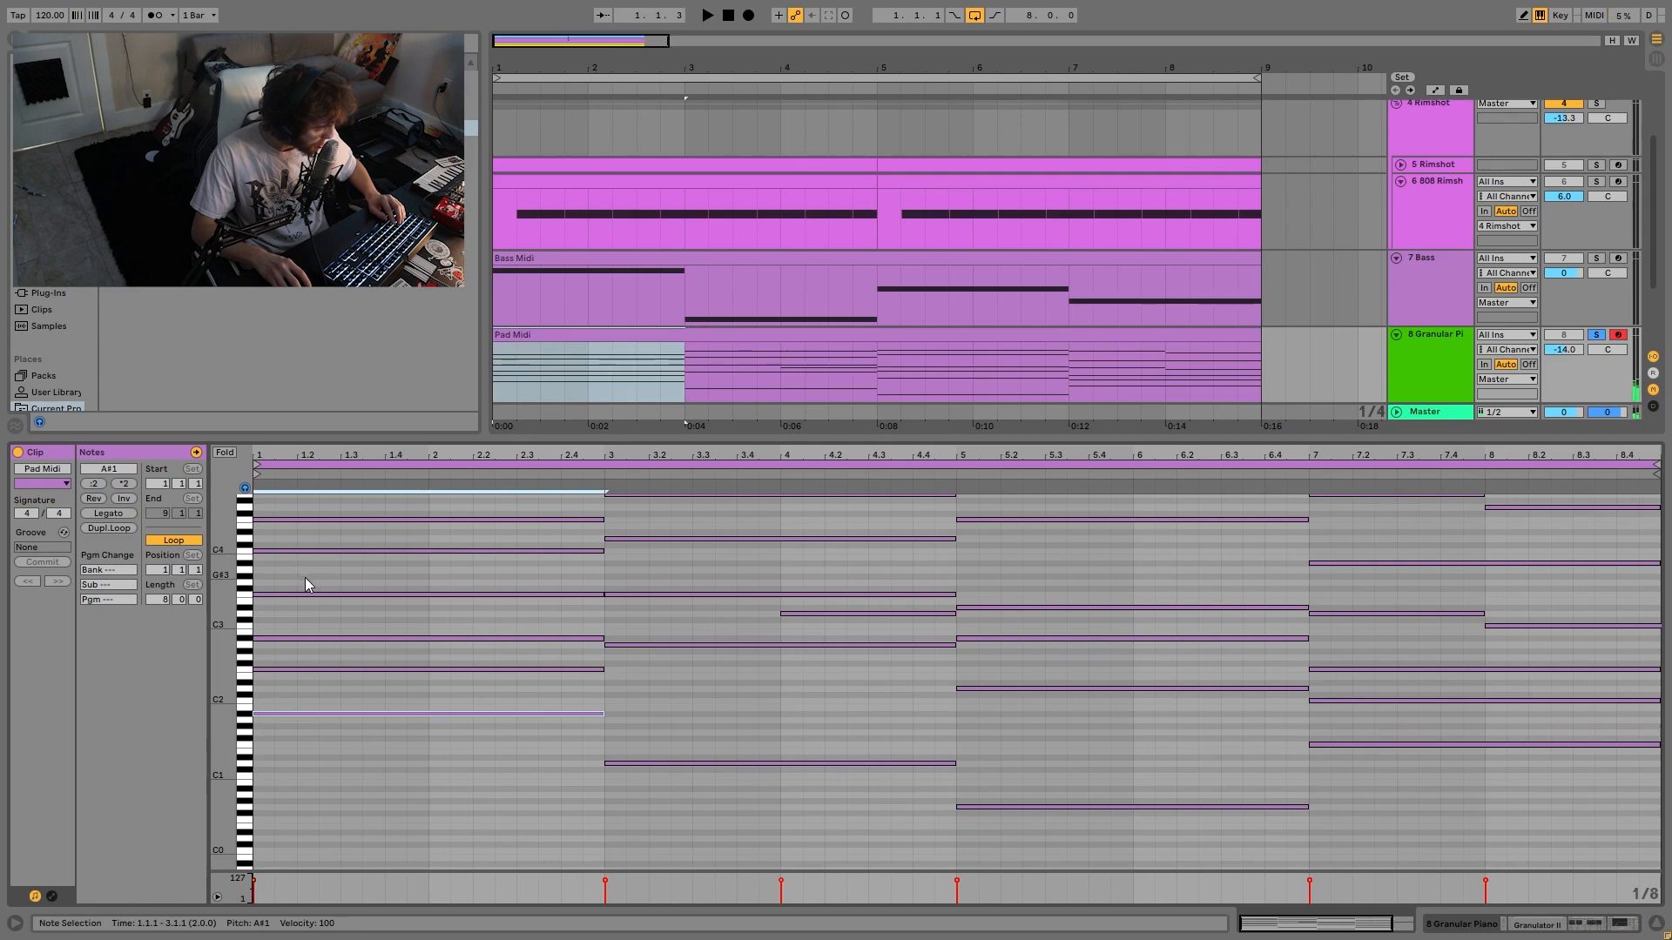
- Select the first chord's upper notes from F3 to F4 and audition the pad
{"action": "mouse_move", "coordinate": [316, 649]}
{"action": "left_mouse_down"}
{"action": "mouse_move", "coordinate": [341, 692]}
{"action": "mouse_move", "coordinate": [299, 641]}
{"action": "mouse_move", "coordinate": [298, 521]}
{"action": "left_mouse_up"}
{"action": "key", "text": "space"}
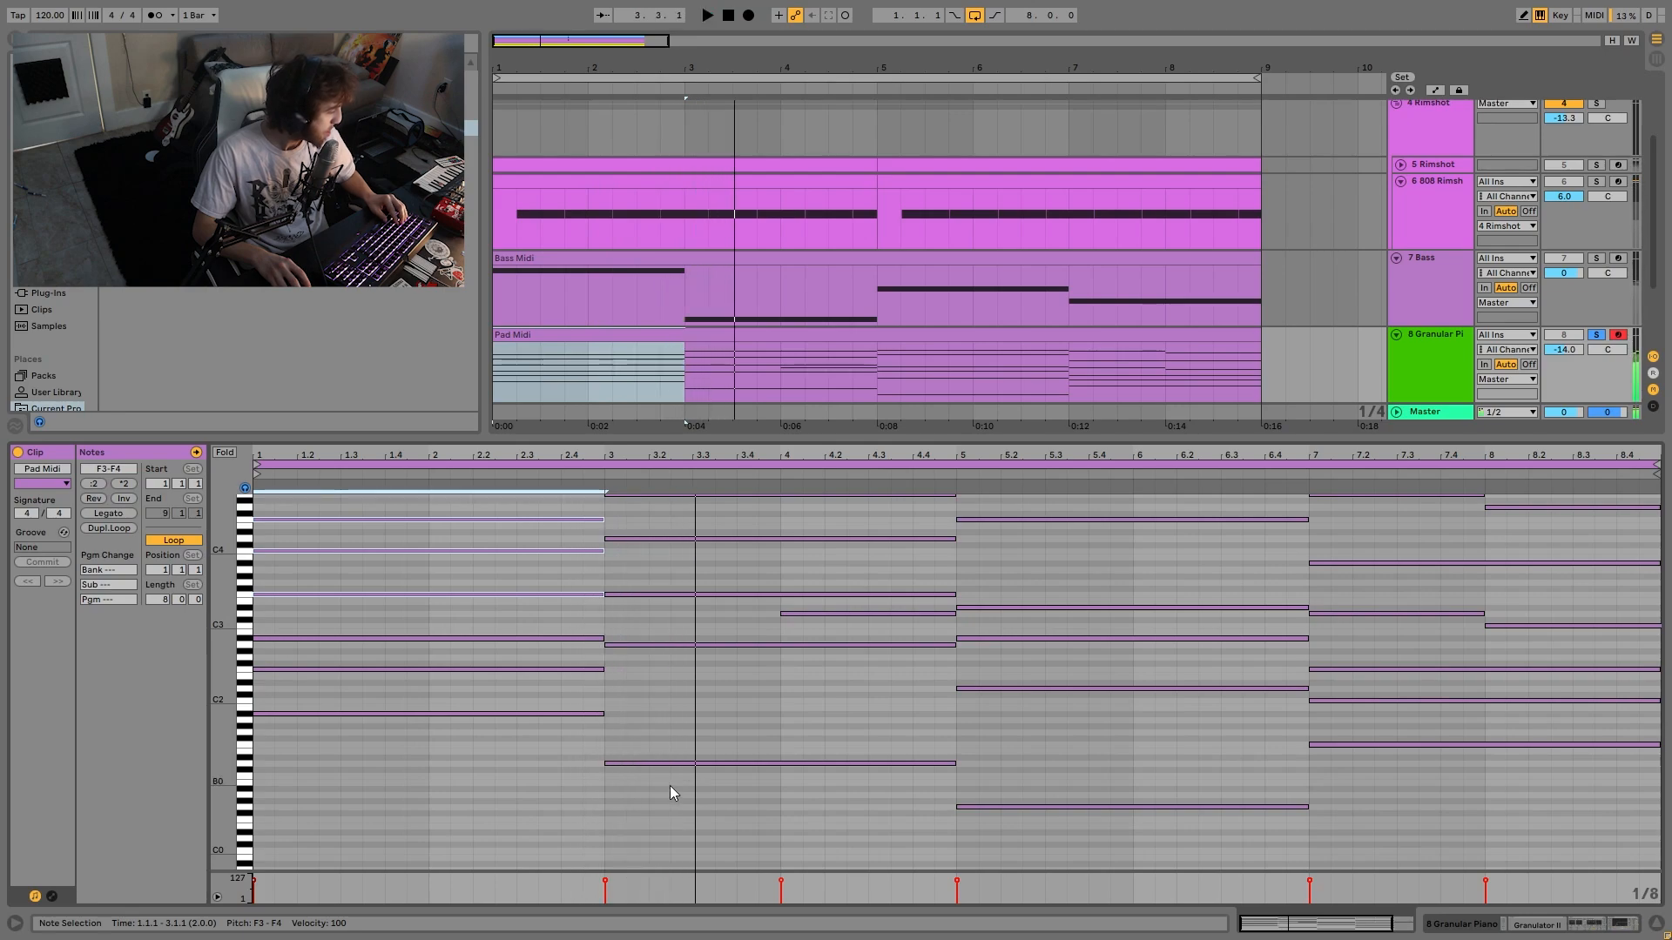
{"action": "key", "text": "space"}
- Examine the second chord by selecting its individual notes, including D1, D4 and F3, without editing them
{"action": "left_click", "coordinate": [674, 764]}
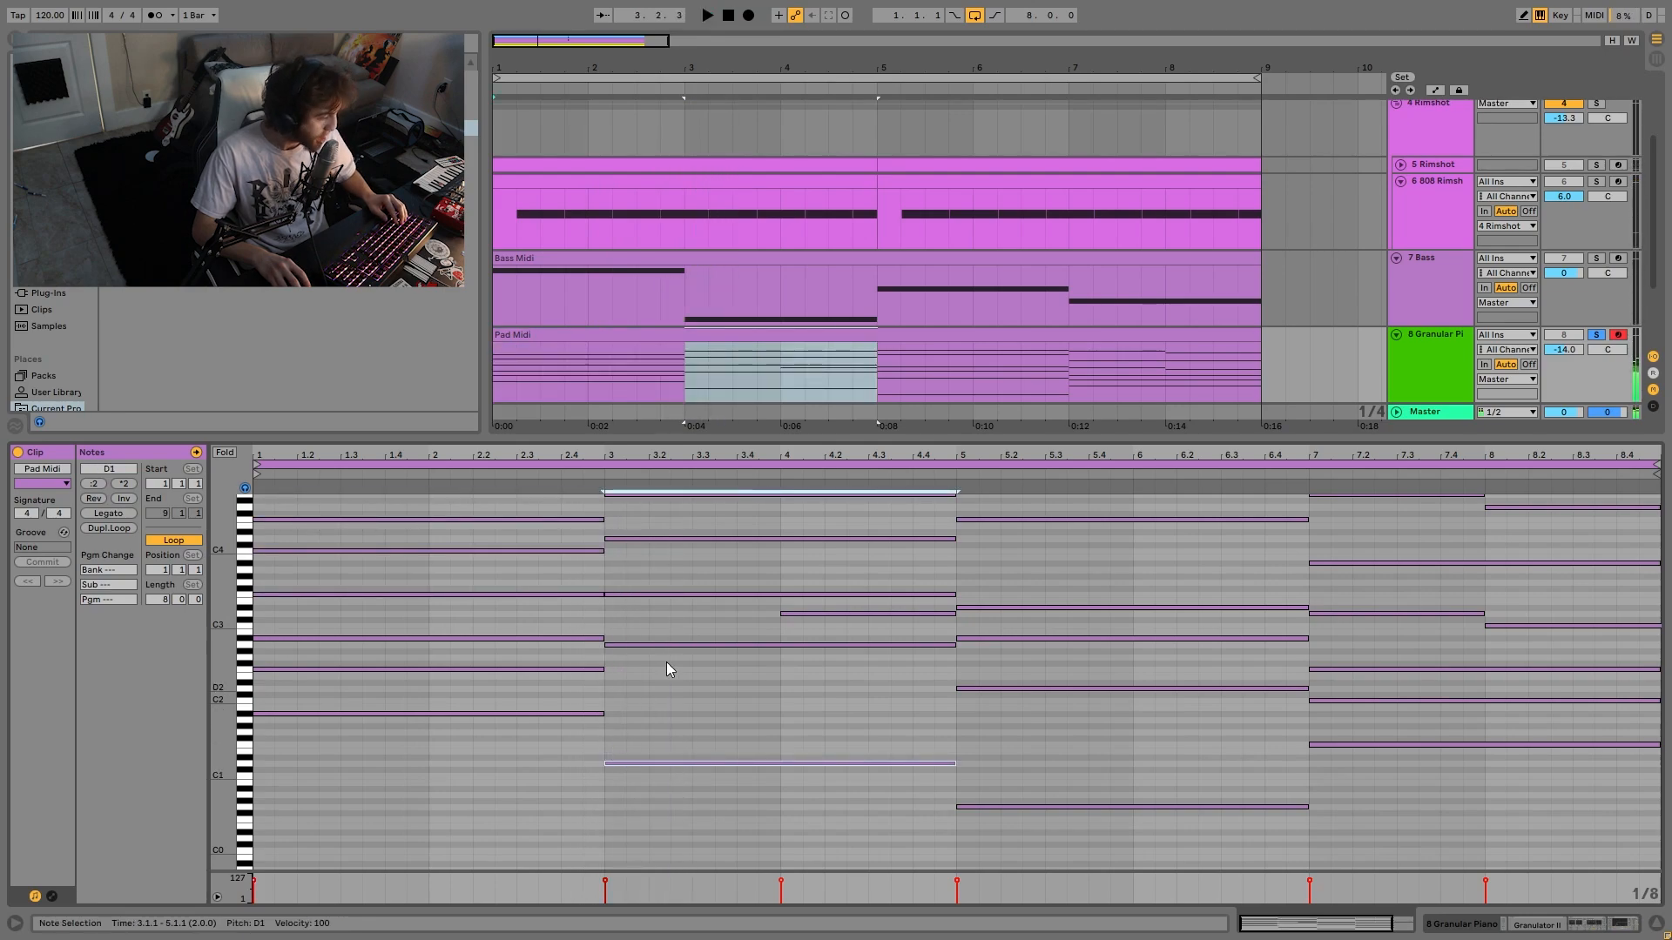
{"action": "left_click", "coordinate": [641, 558]}
{"action": "left_click", "coordinate": [645, 539]}
{"action": "scroll", "coordinate": [650, 510], "scroll_direction": "up", "scroll_amount": 2}
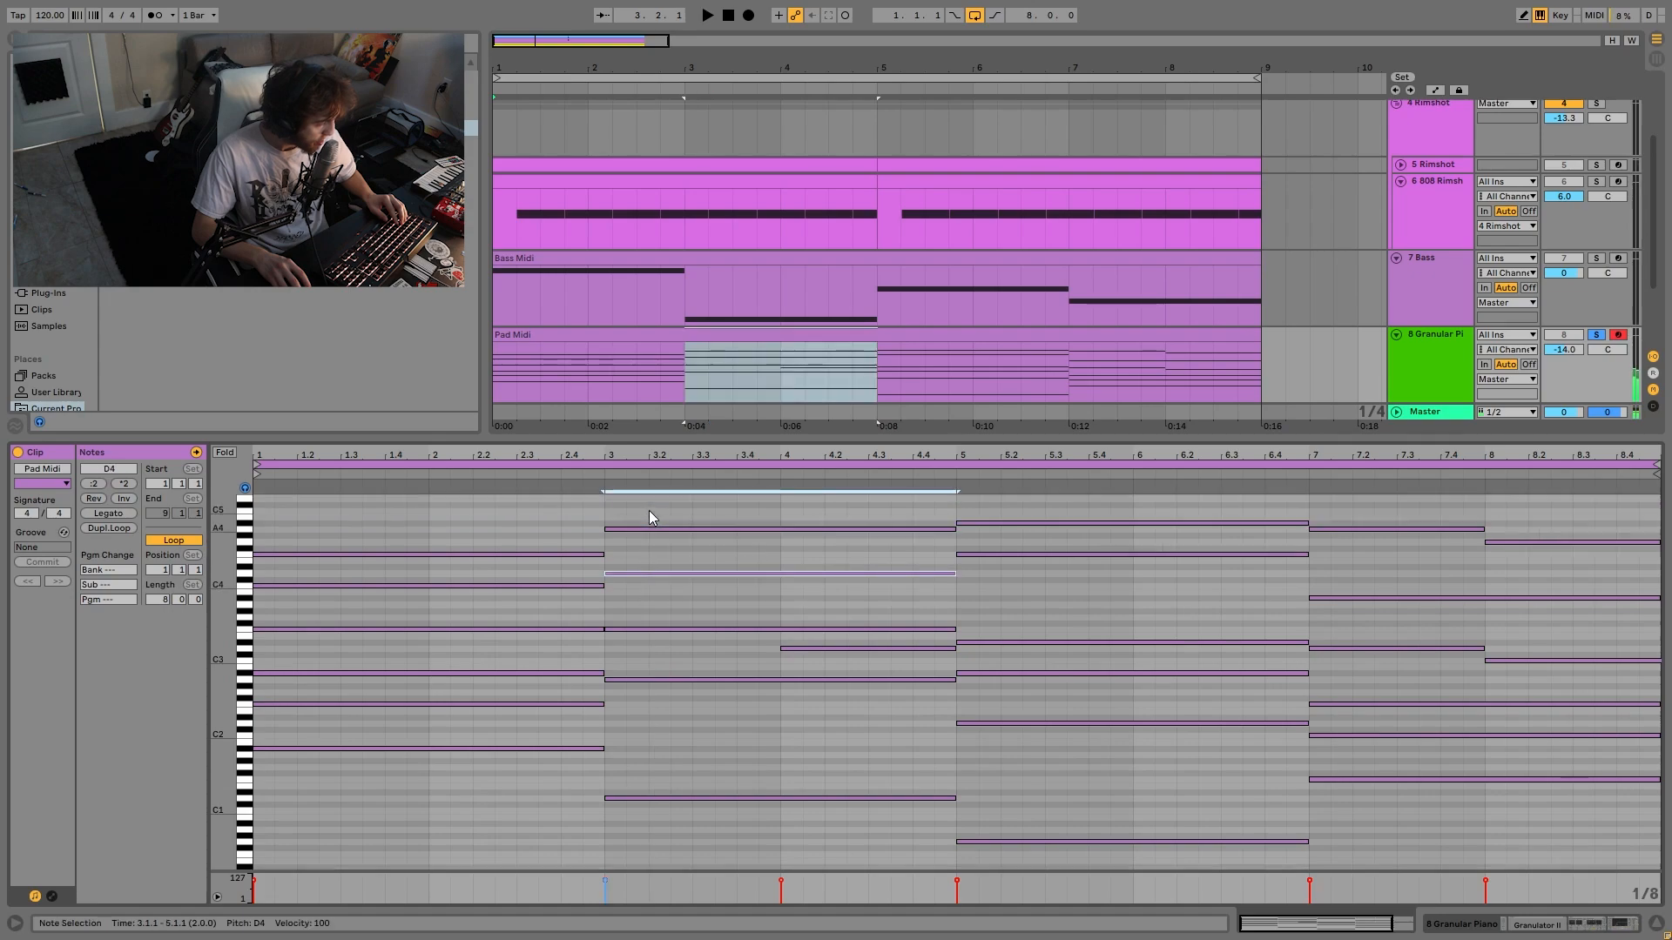
{"action": "key", "text": "Down"}
{"action": "key", "text": "Down"}
{"action": "key", "text": "Down"}
{"action": "key", "text": "Down"}
{"action": "key", "text": "Down"}
{"action": "key", "text": "Down"}
{"action": "key", "text": "Down"}
{"action": "key", "text": "Down"}
{"action": "key", "text": "Down"}
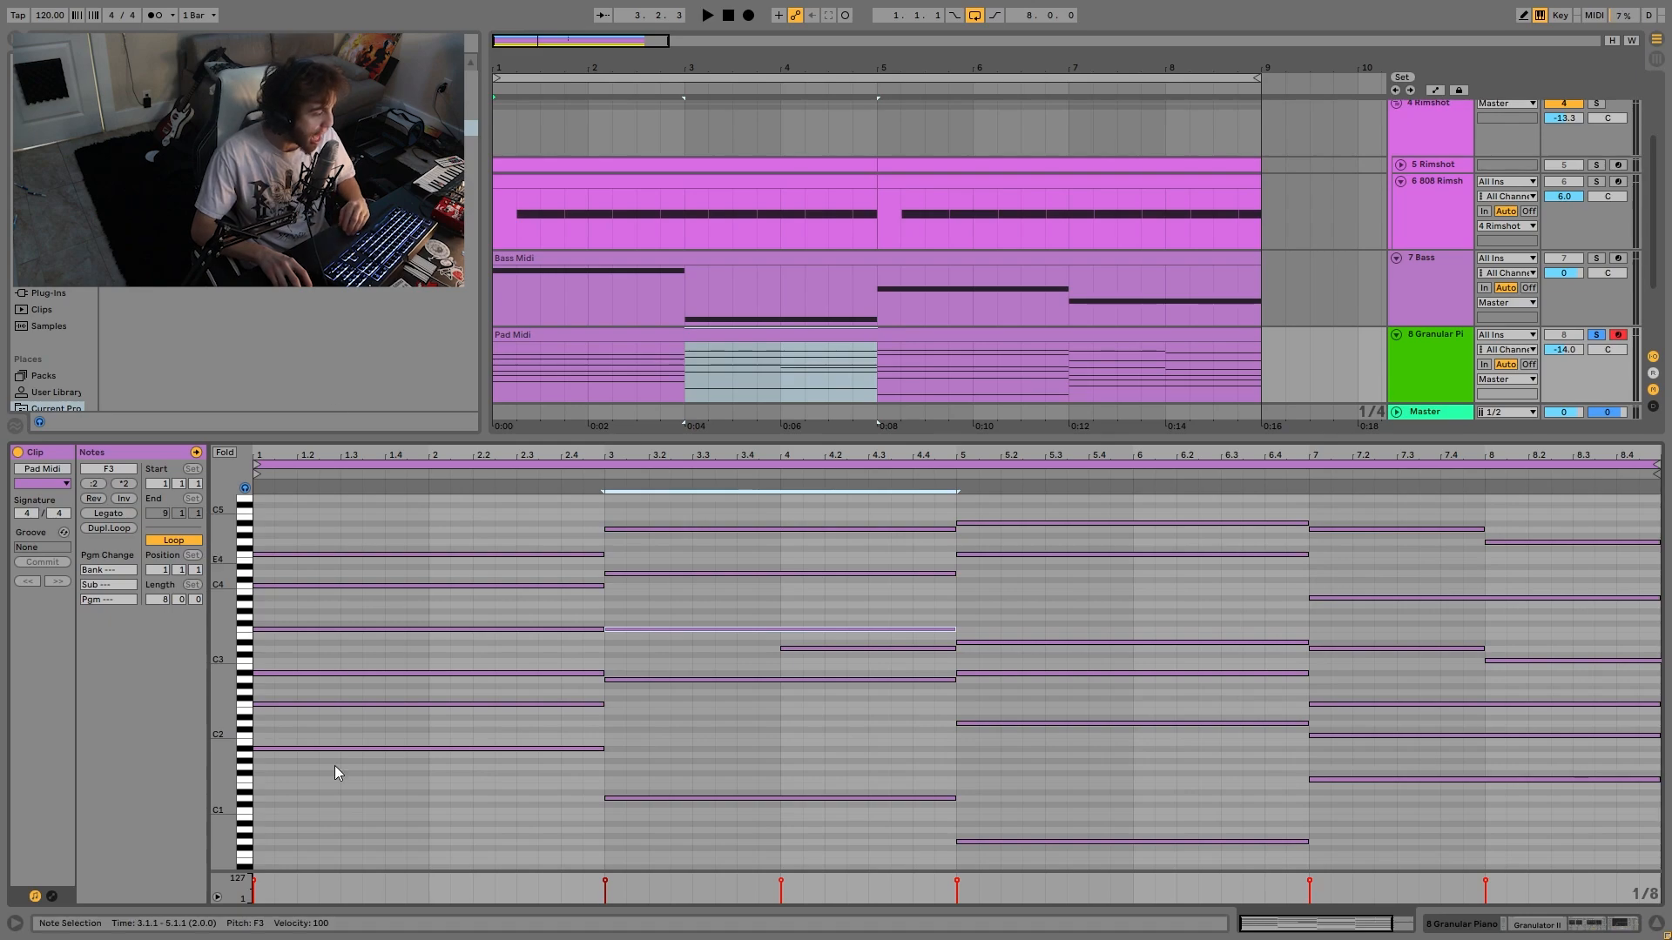
- Play the soloed pad's first two chords twice to hear the change between them
{"action": "key", "text": "space"}
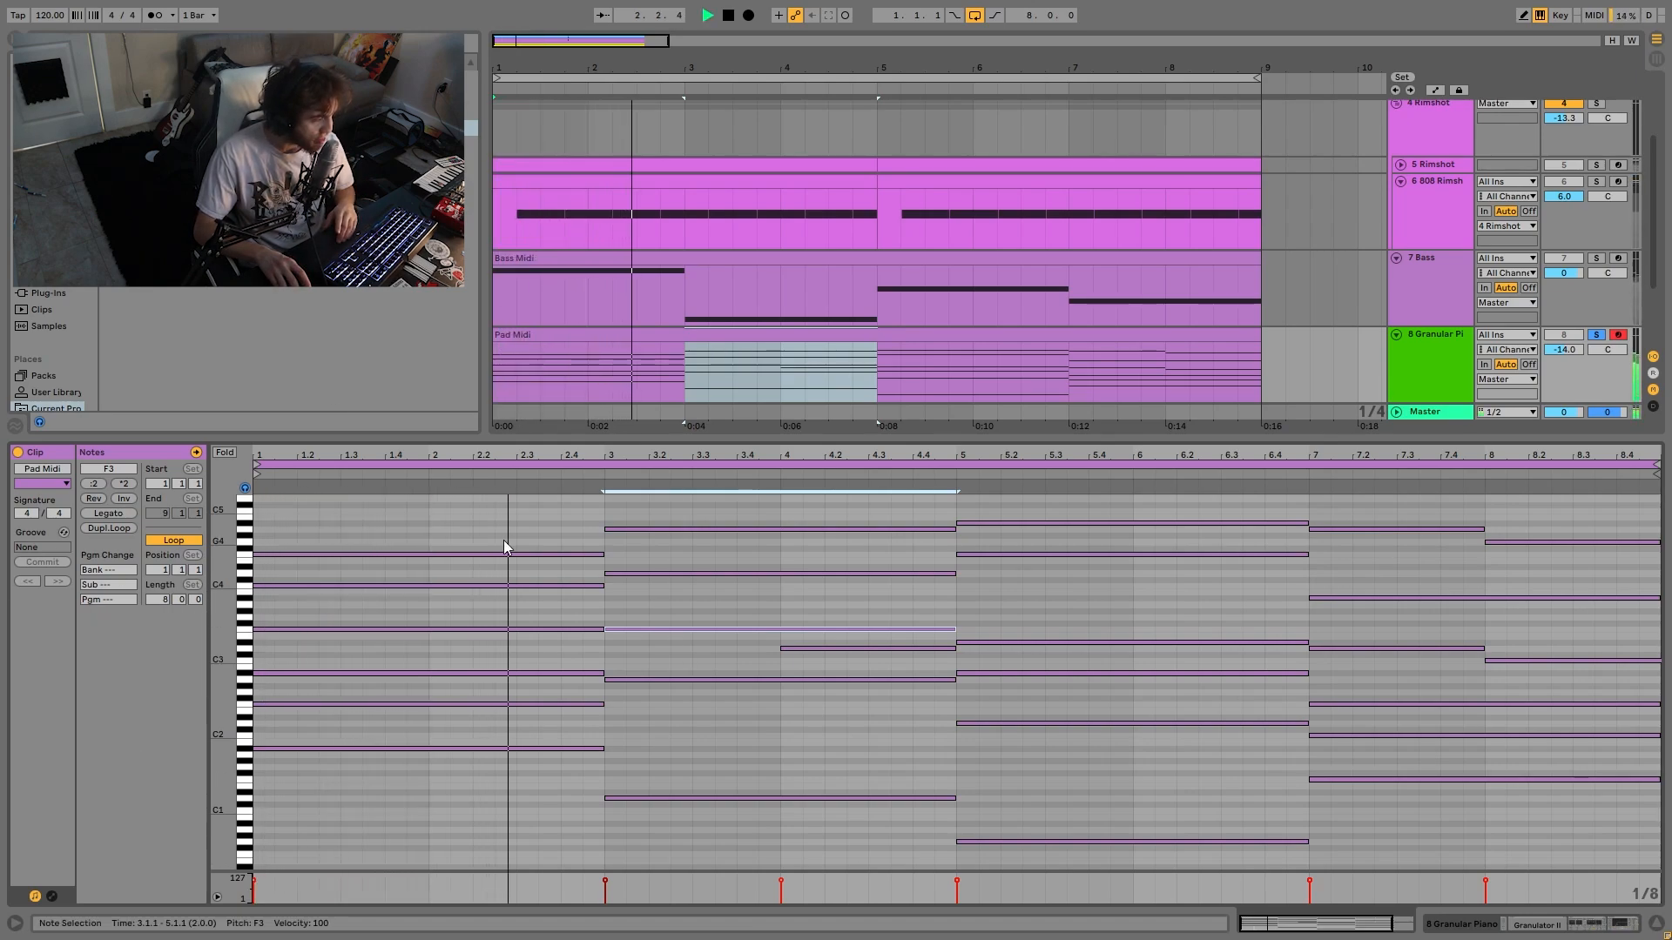
{"action": "key", "text": "space"}
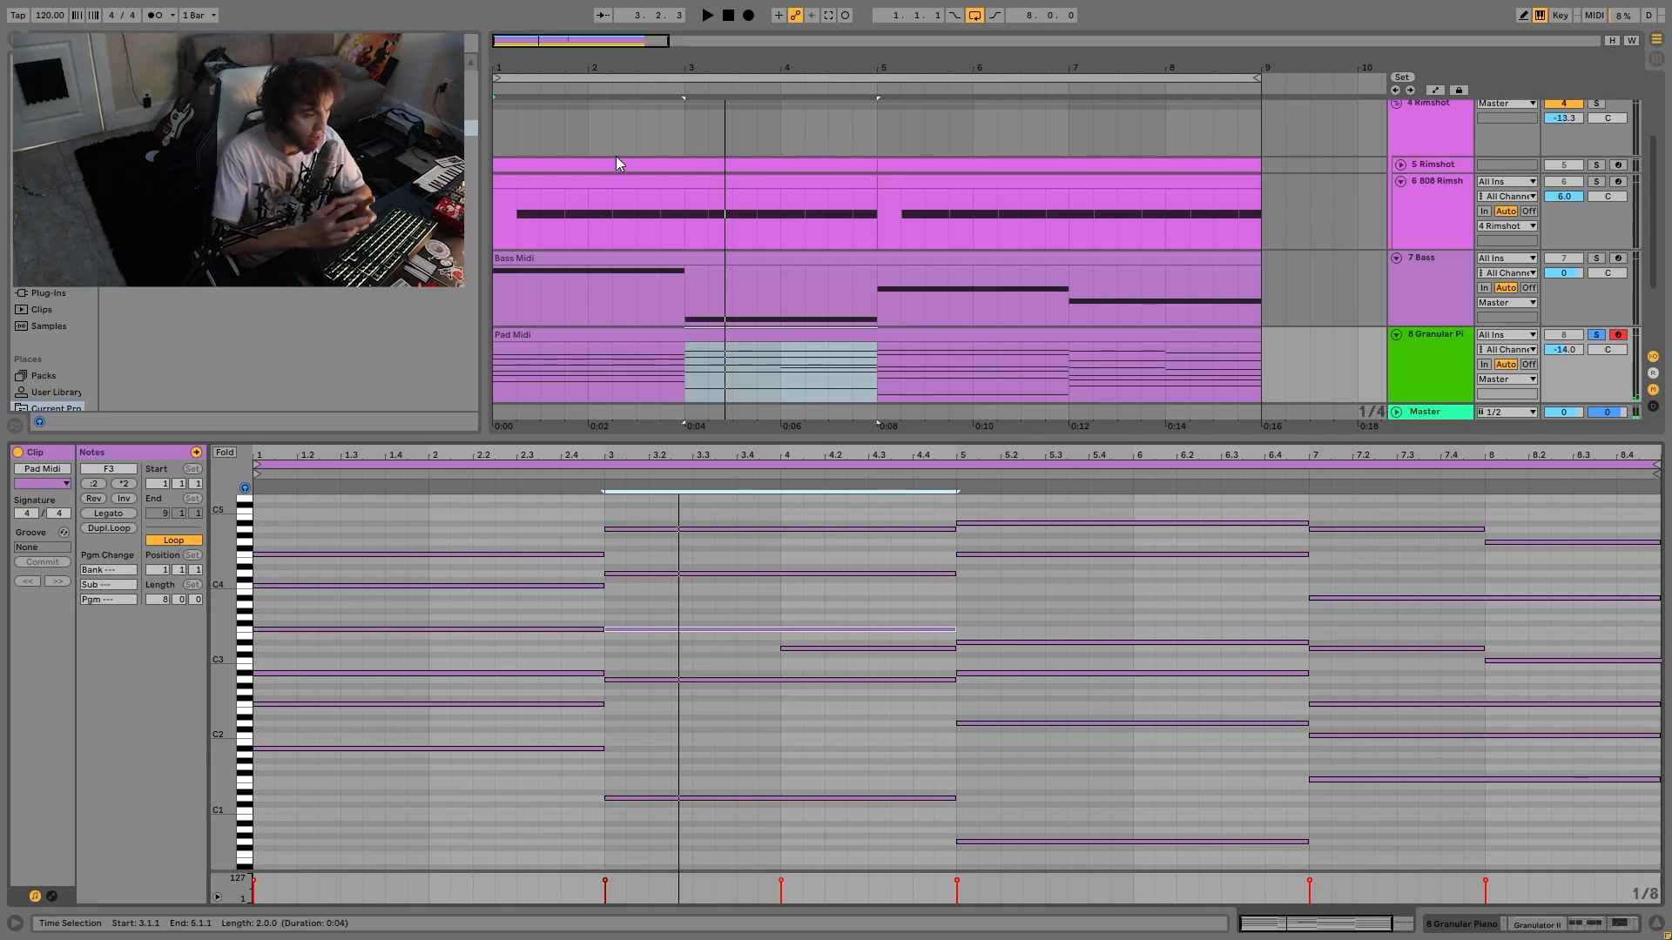
{"action": "key", "text": "space"}
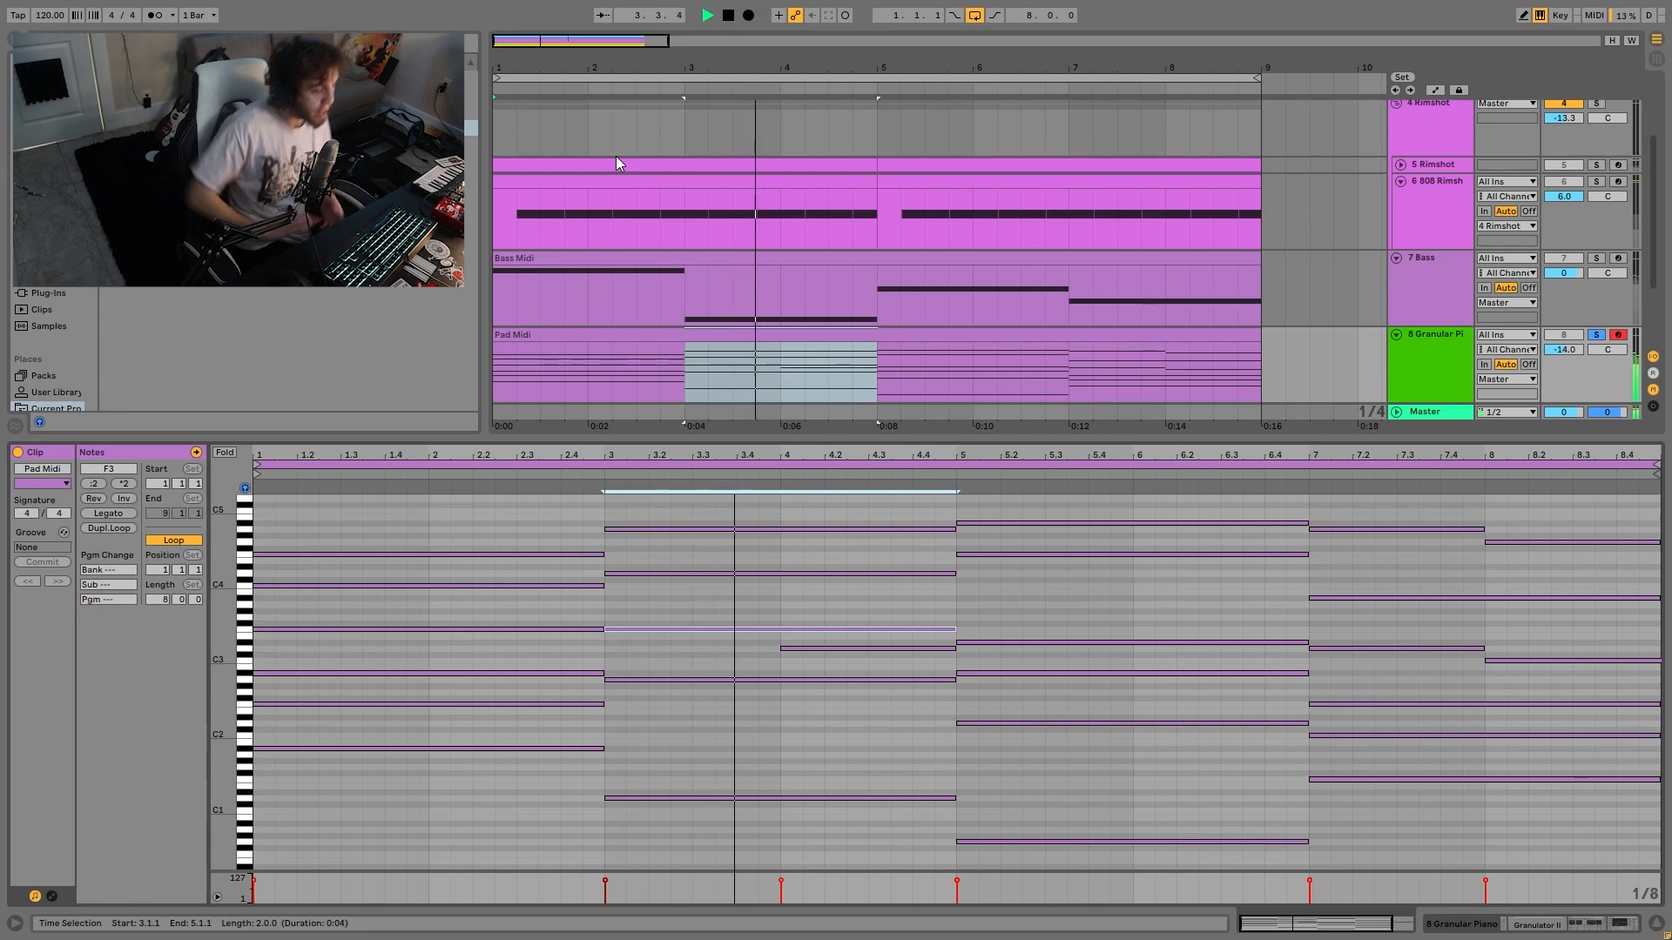
{"action": "key", "text": "space"}
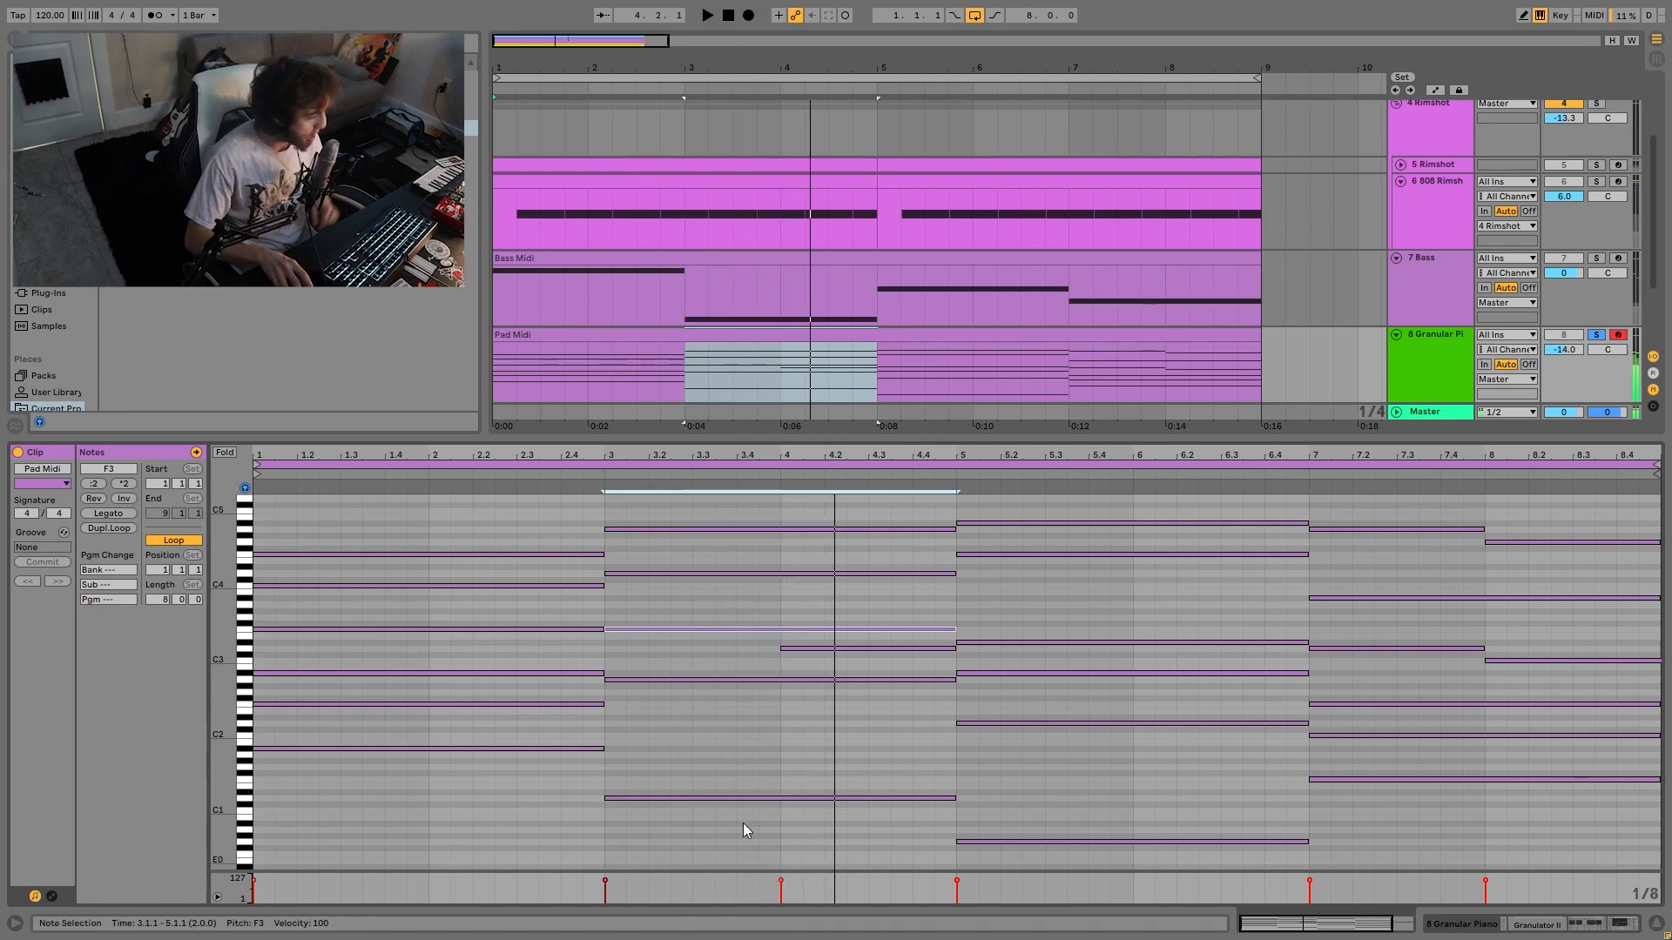
- Select the pad chords' top notes in turn, F4, A4 and the closing A4 to G4, and play the clip
{"action": "left_click_drag", "start_coordinate": [468, 536], "coordinate": [508, 559]}
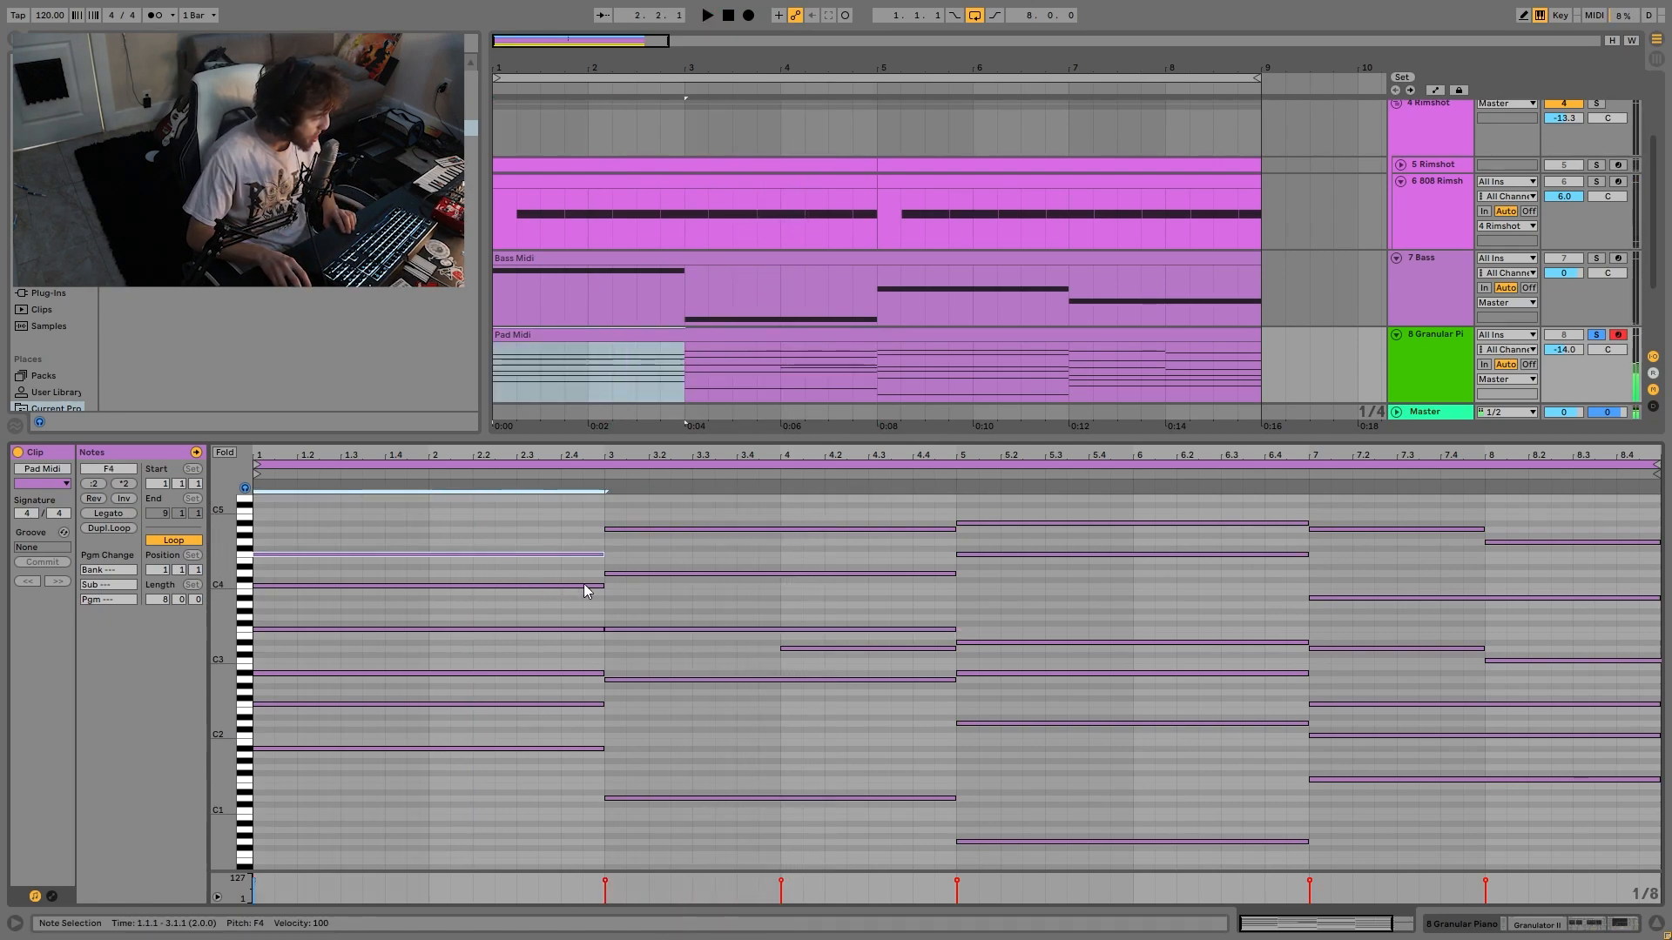
{"action": "left_click_drag", "start_coordinate": [634, 547], "coordinate": [636, 526]}
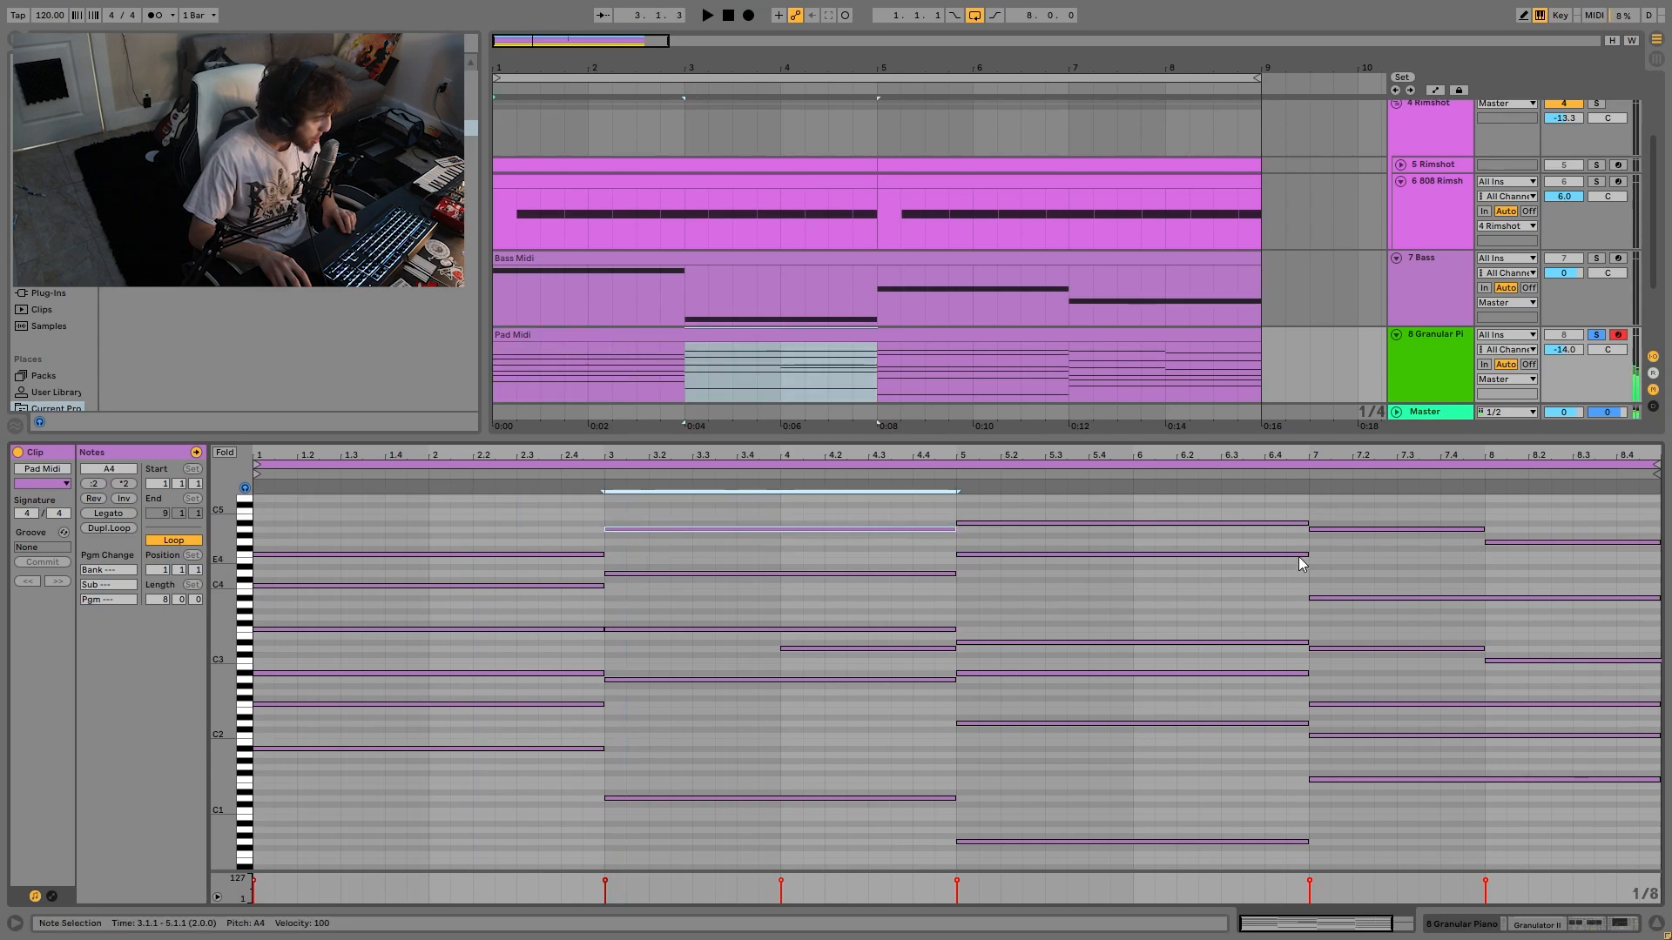
{"action": "left_click_drag", "start_coordinate": [1269, 541], "coordinate": [1506, 572]}
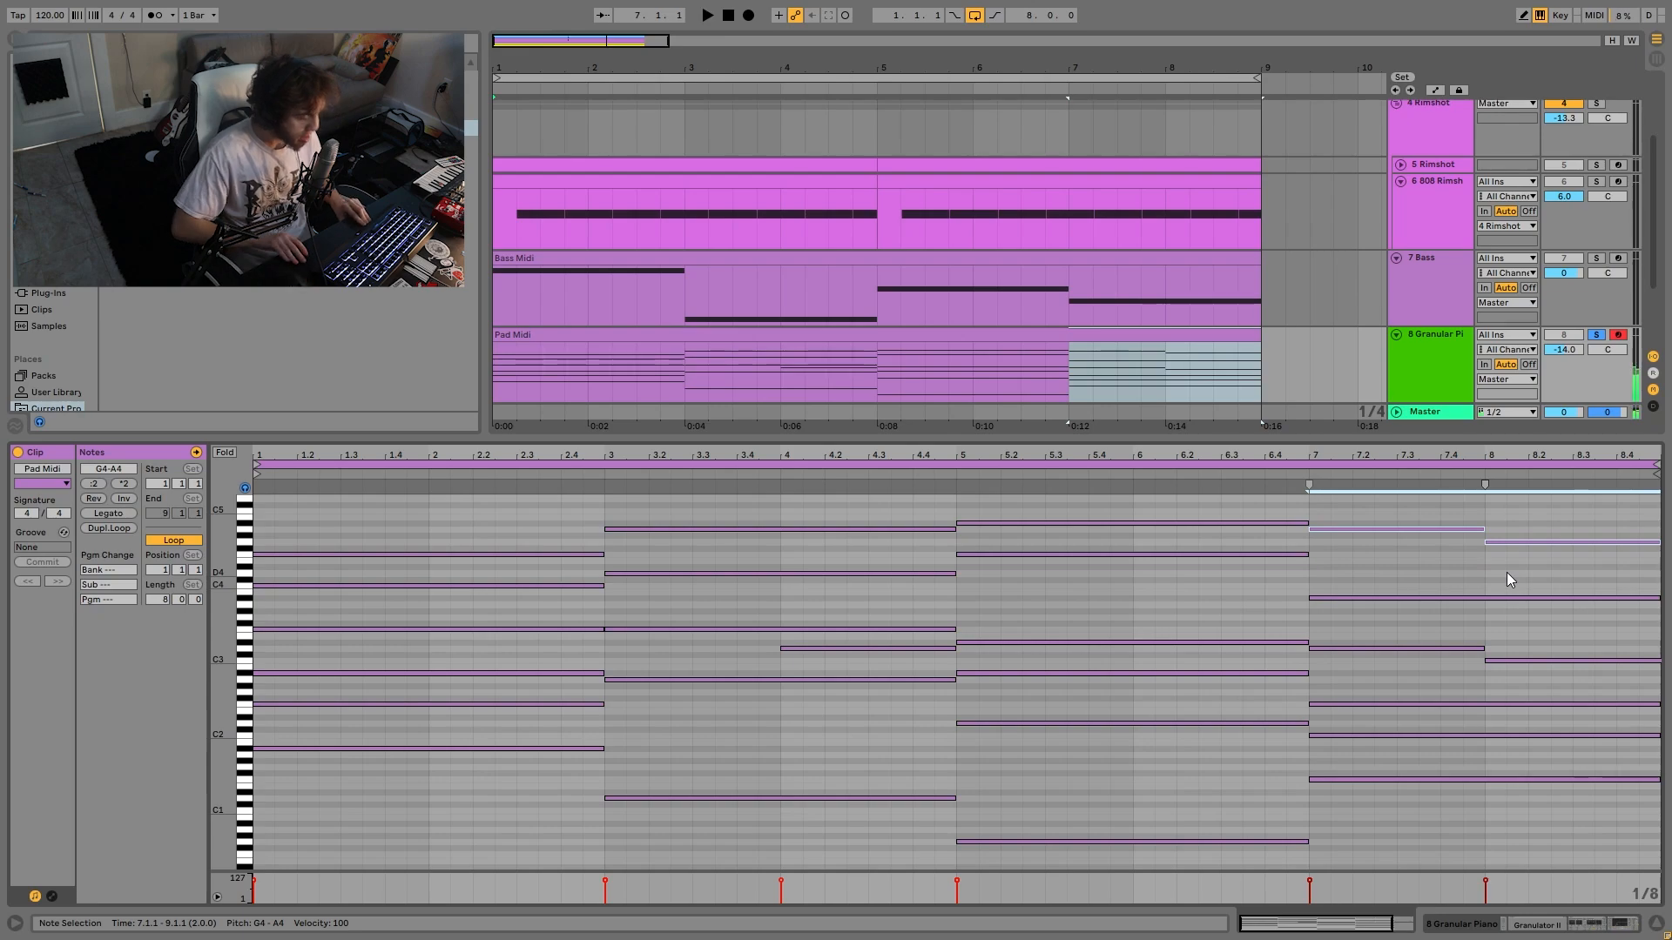
{"action": "key", "text": "space"}
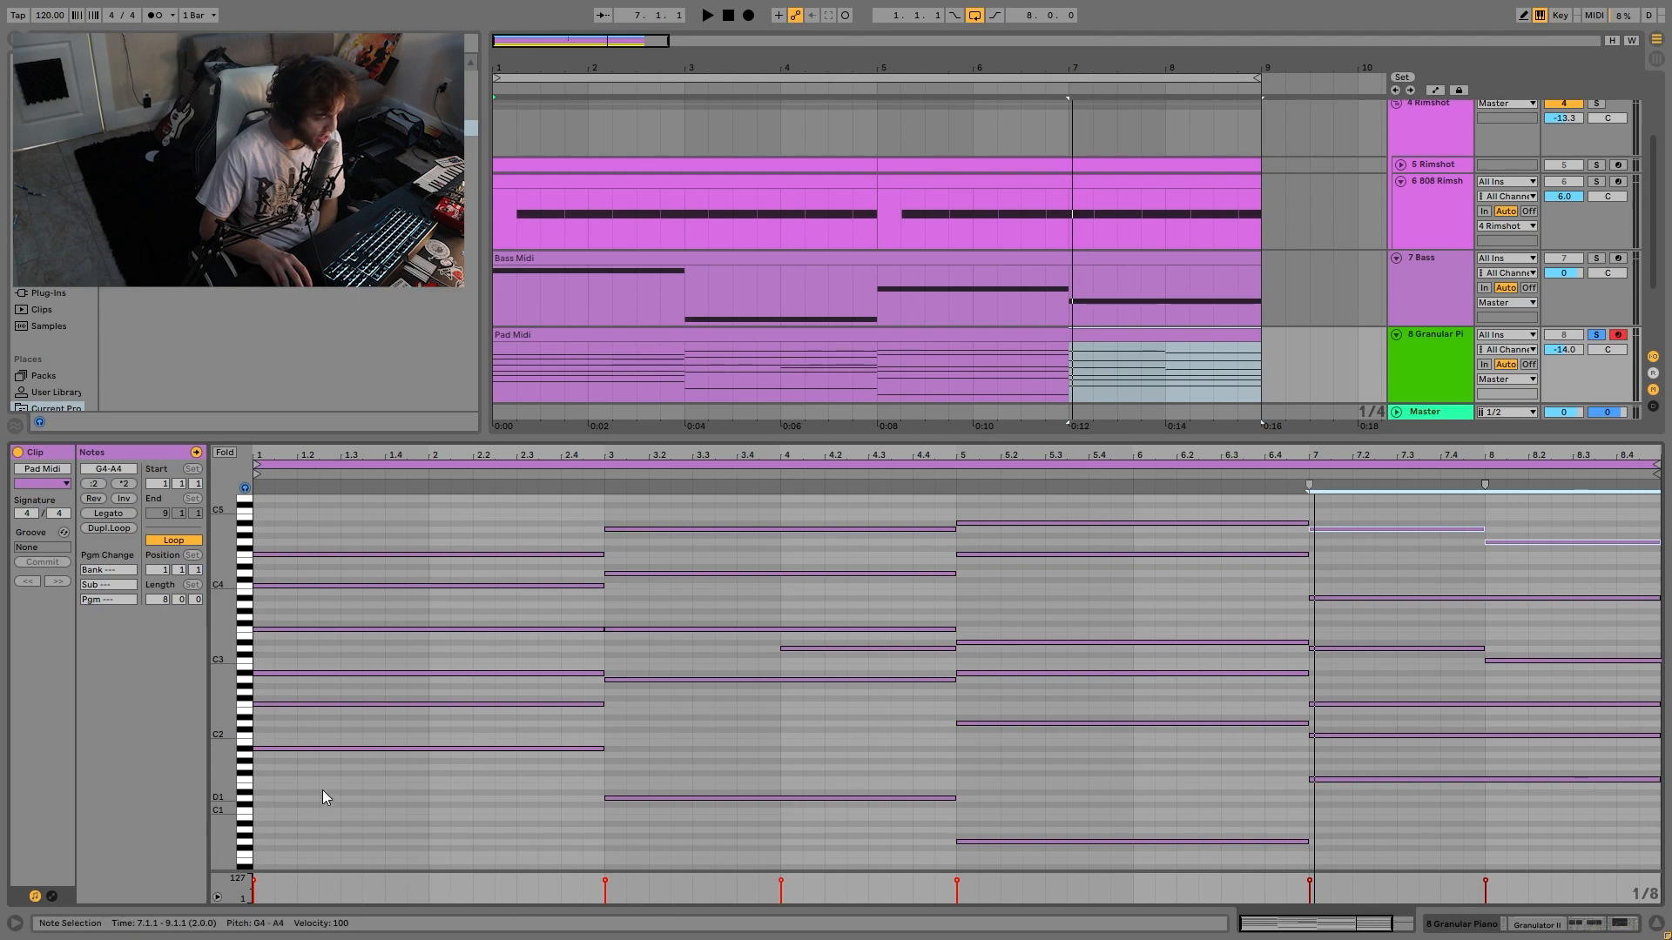
- Select the first chord's F2 and A#2 notes and play the opening of the pad
{"action": "key", "text": "space"}
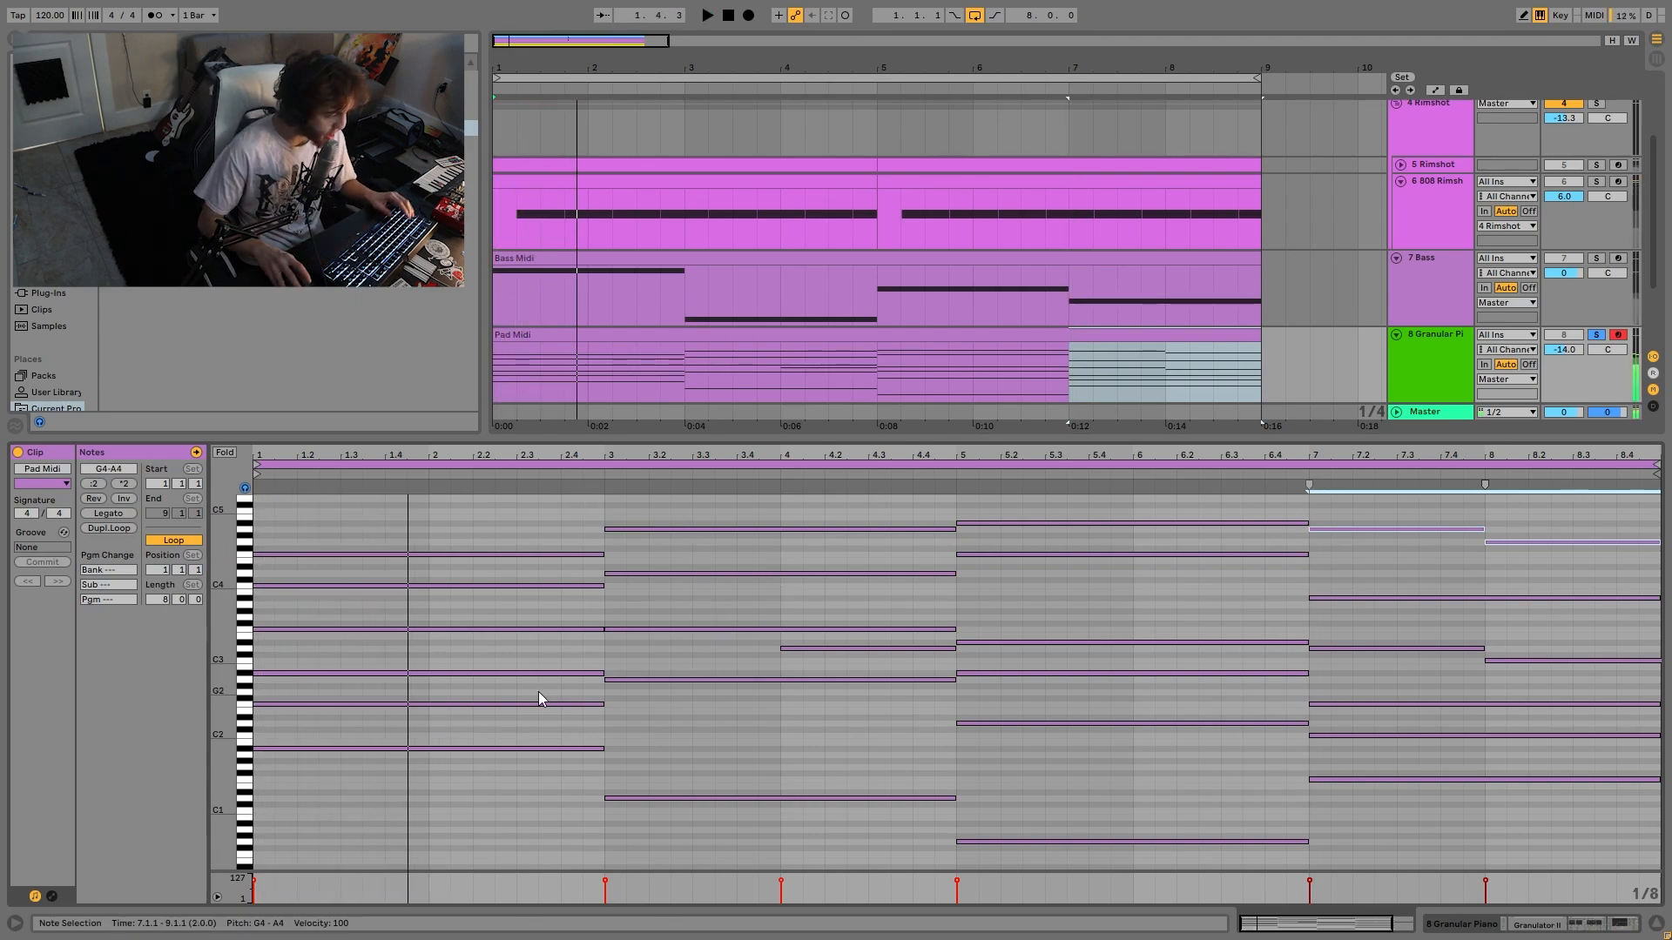
{"action": "left_click_drag", "start_coordinate": [529, 660], "coordinate": [536, 739]}
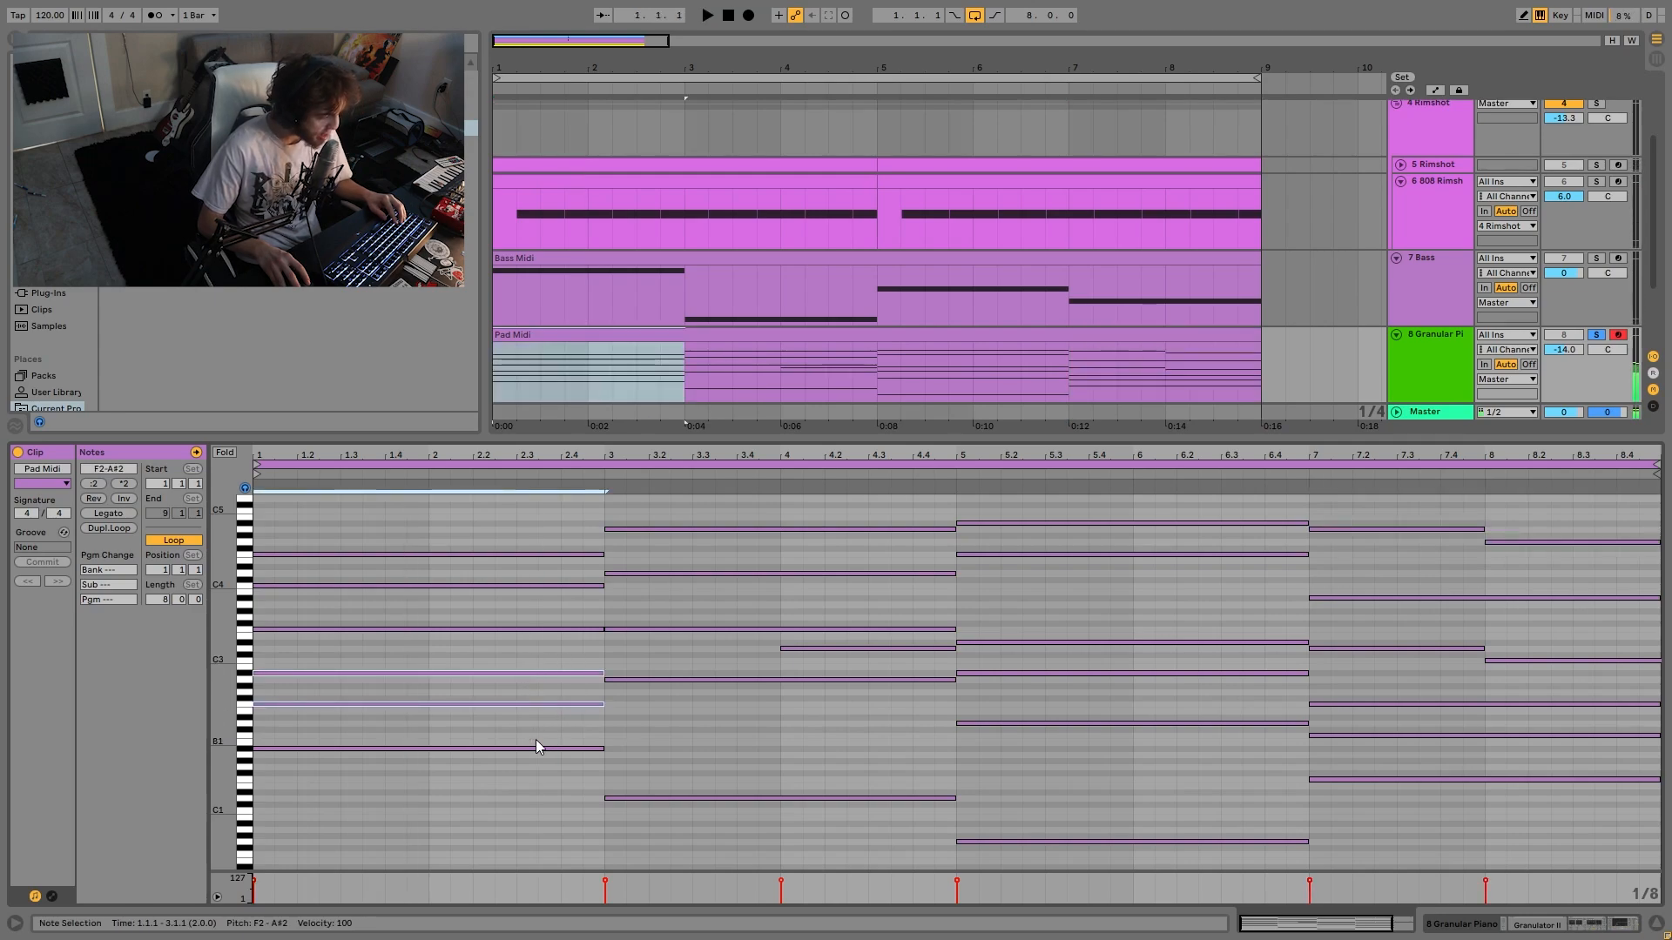
{"action": "key", "text": "space"}
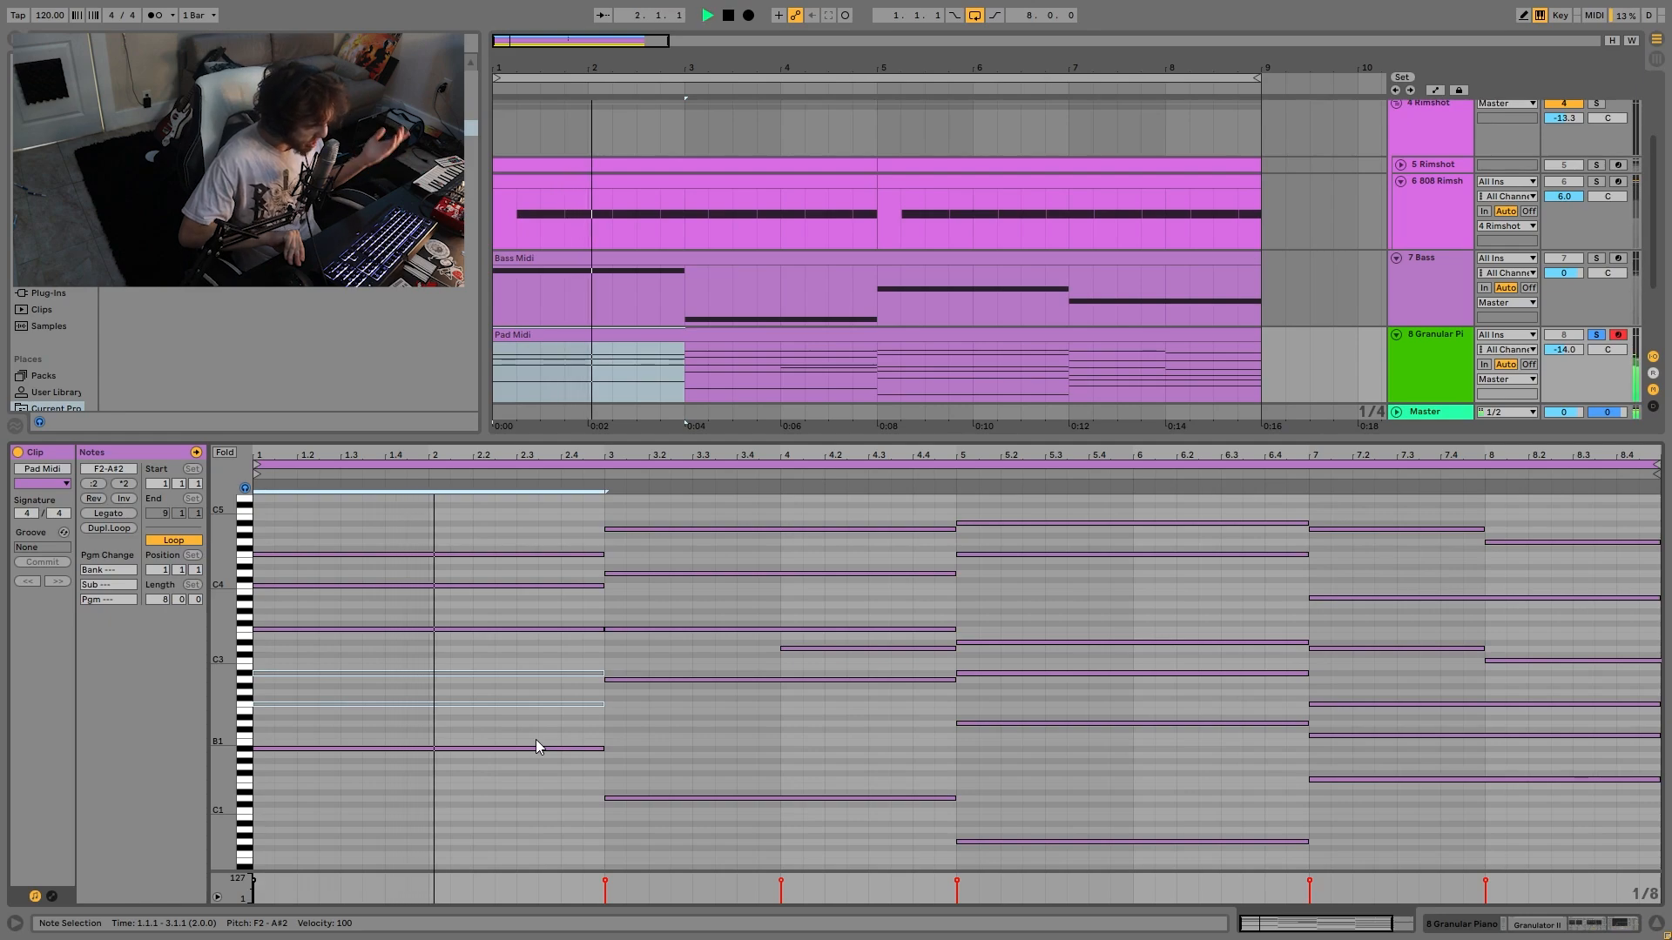
{"action": "key", "text": "space"}
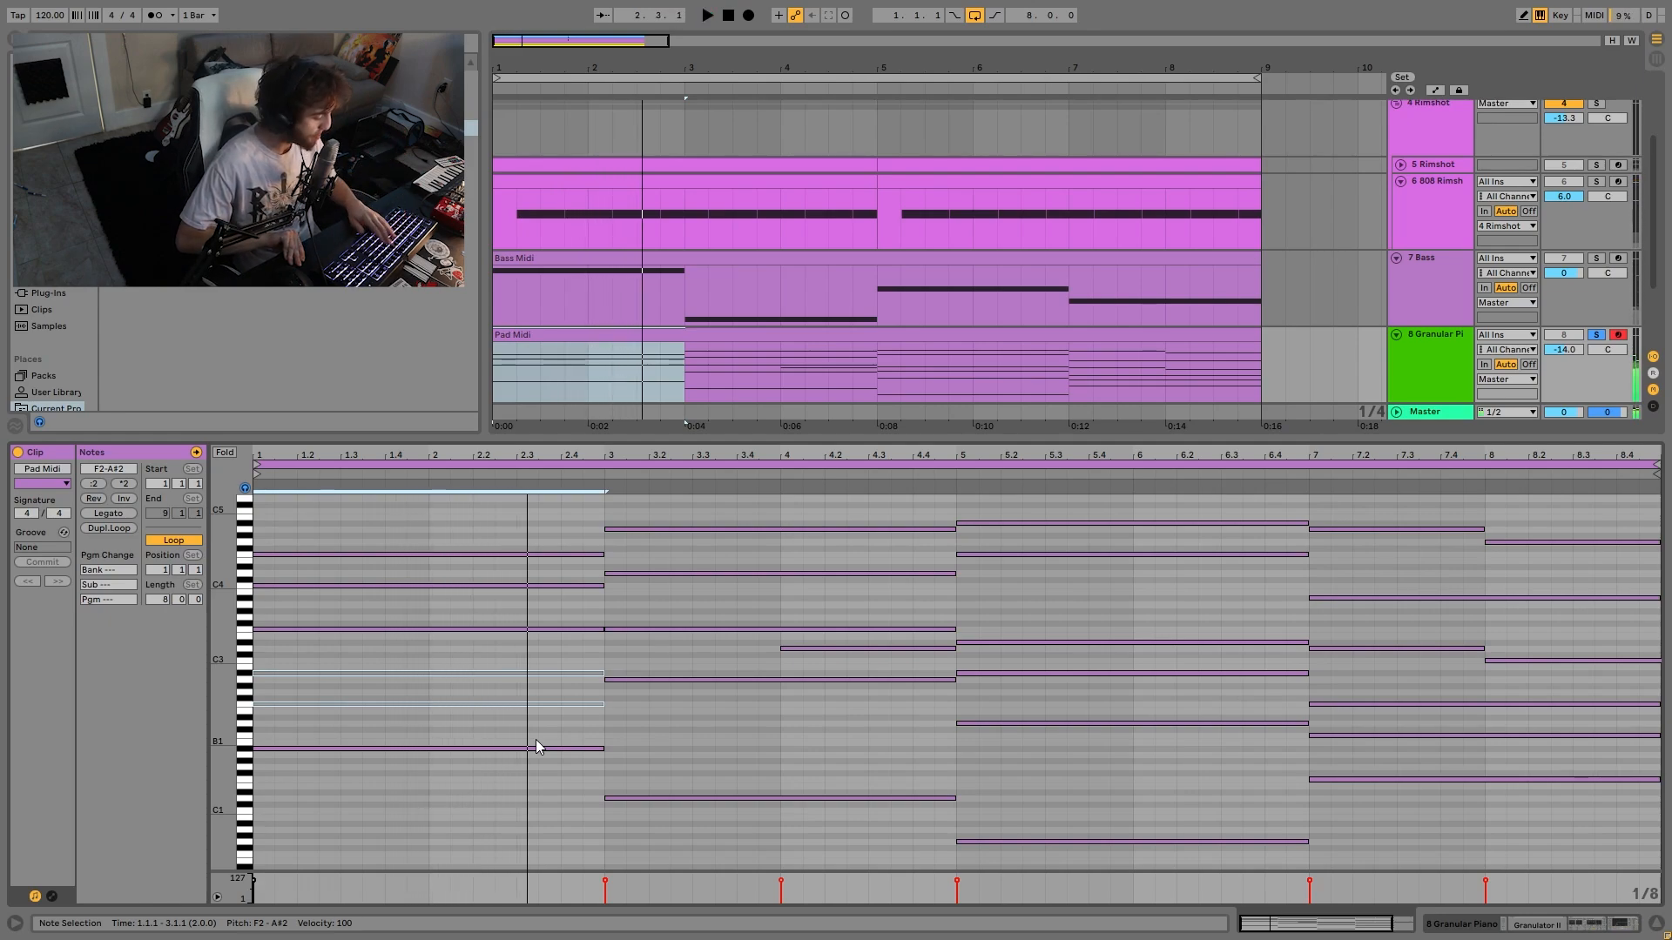
{"action": "key", "text": "space"}
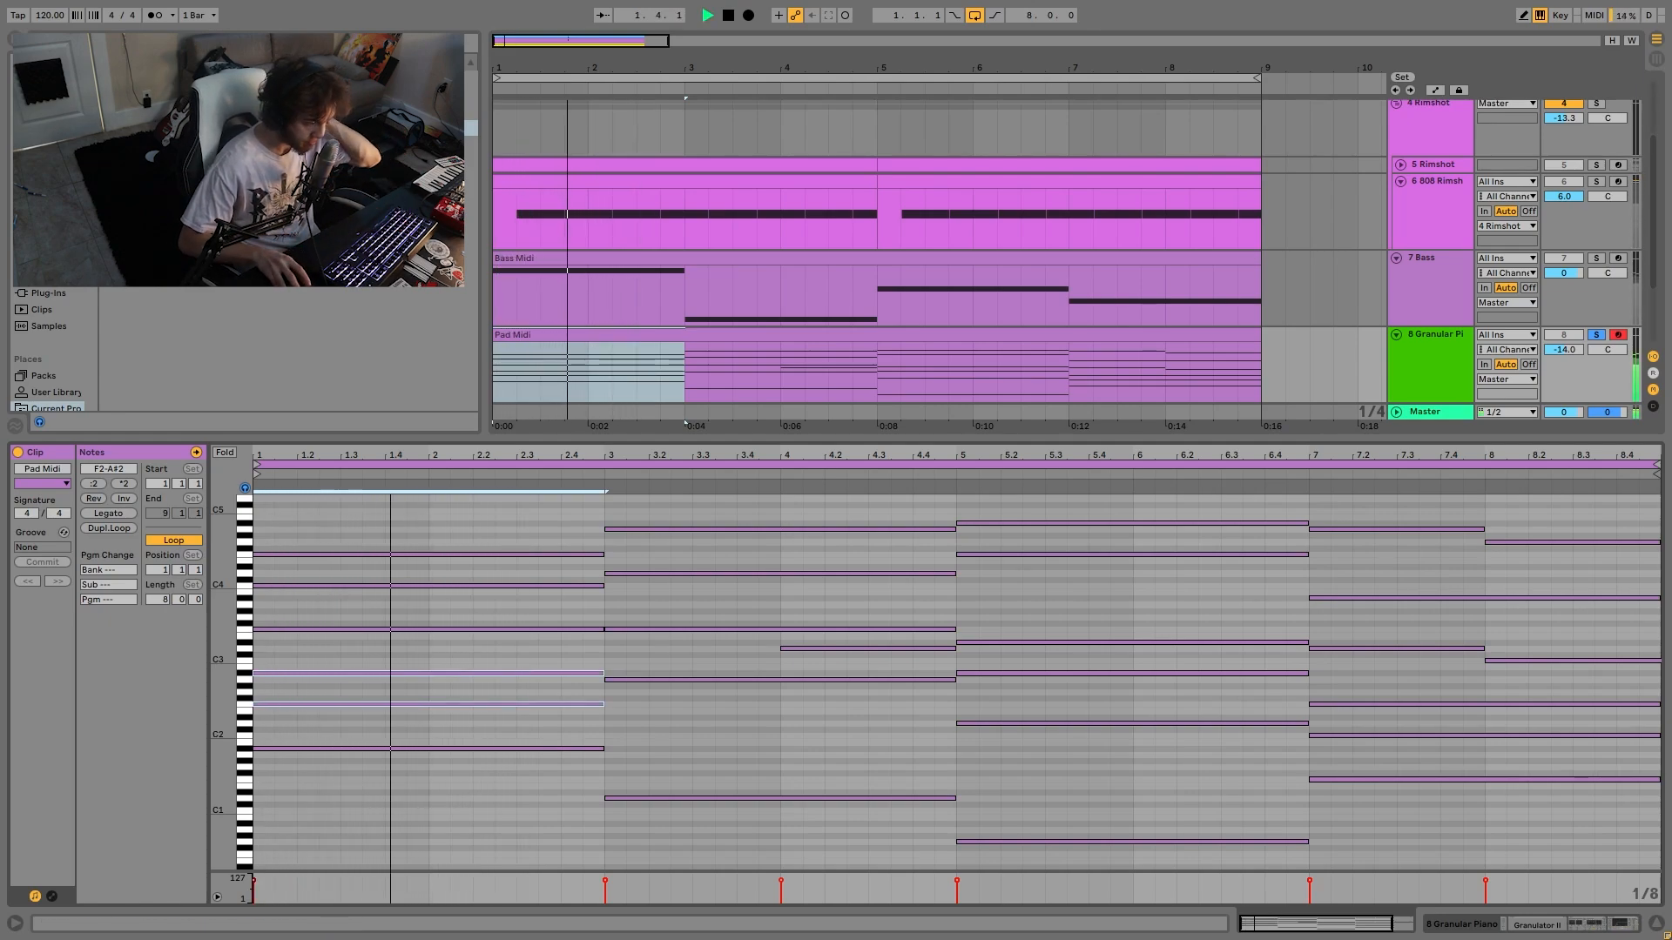
{"action": "left_click", "coordinate": [1549, 925]}
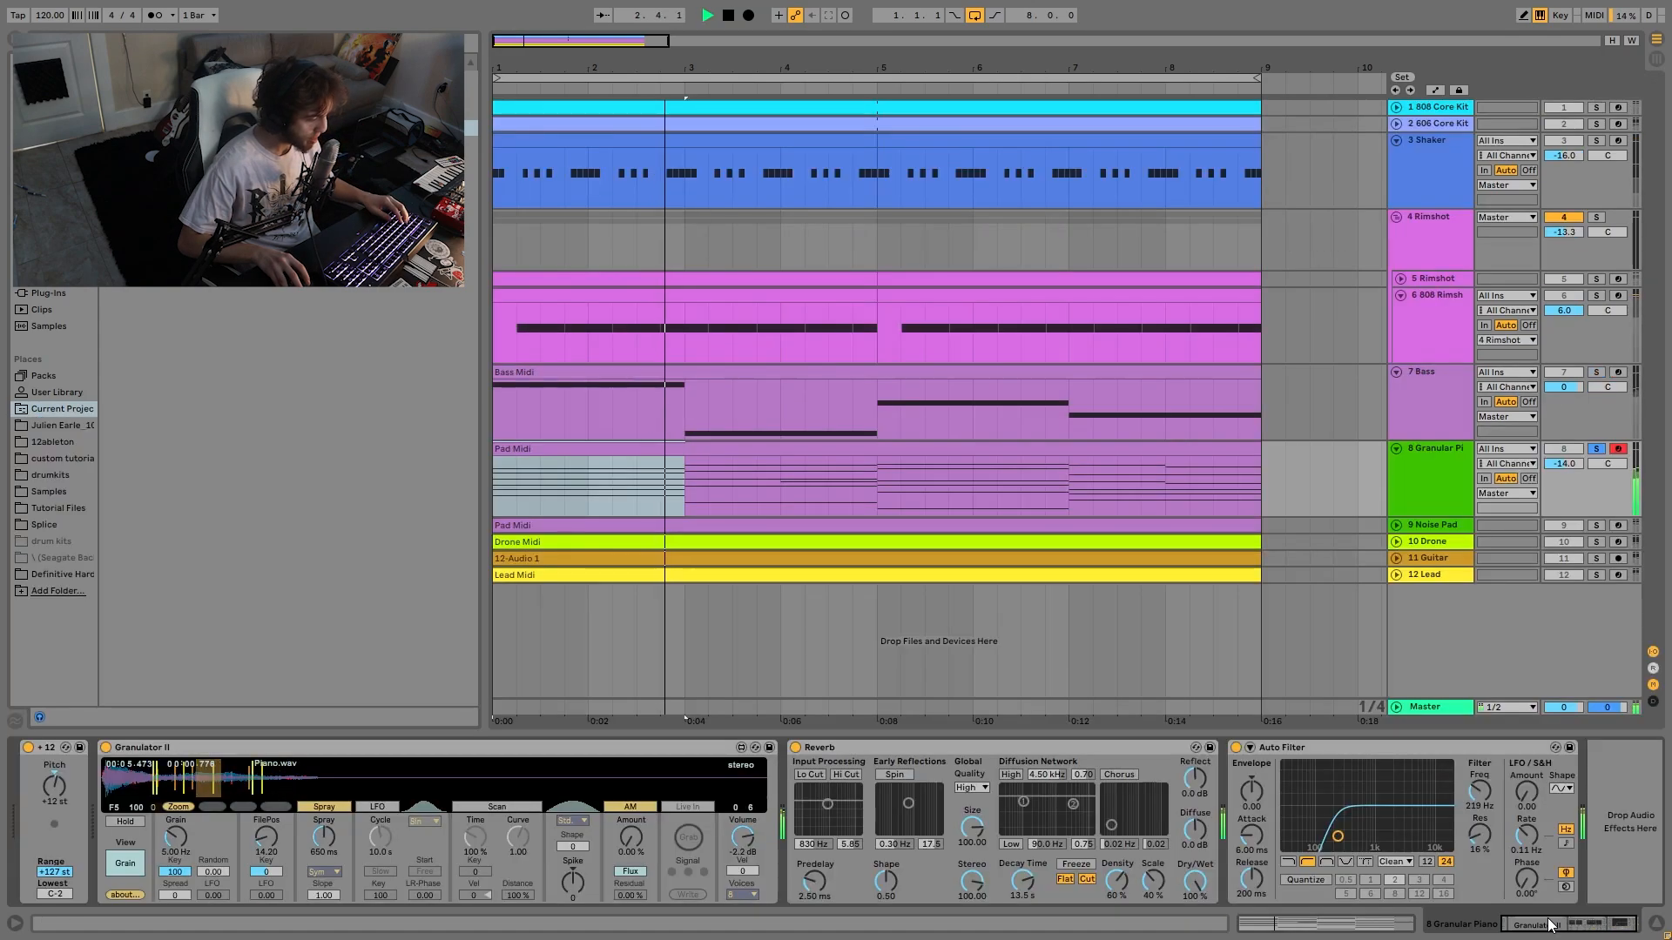
{"action": "key", "text": "space"}
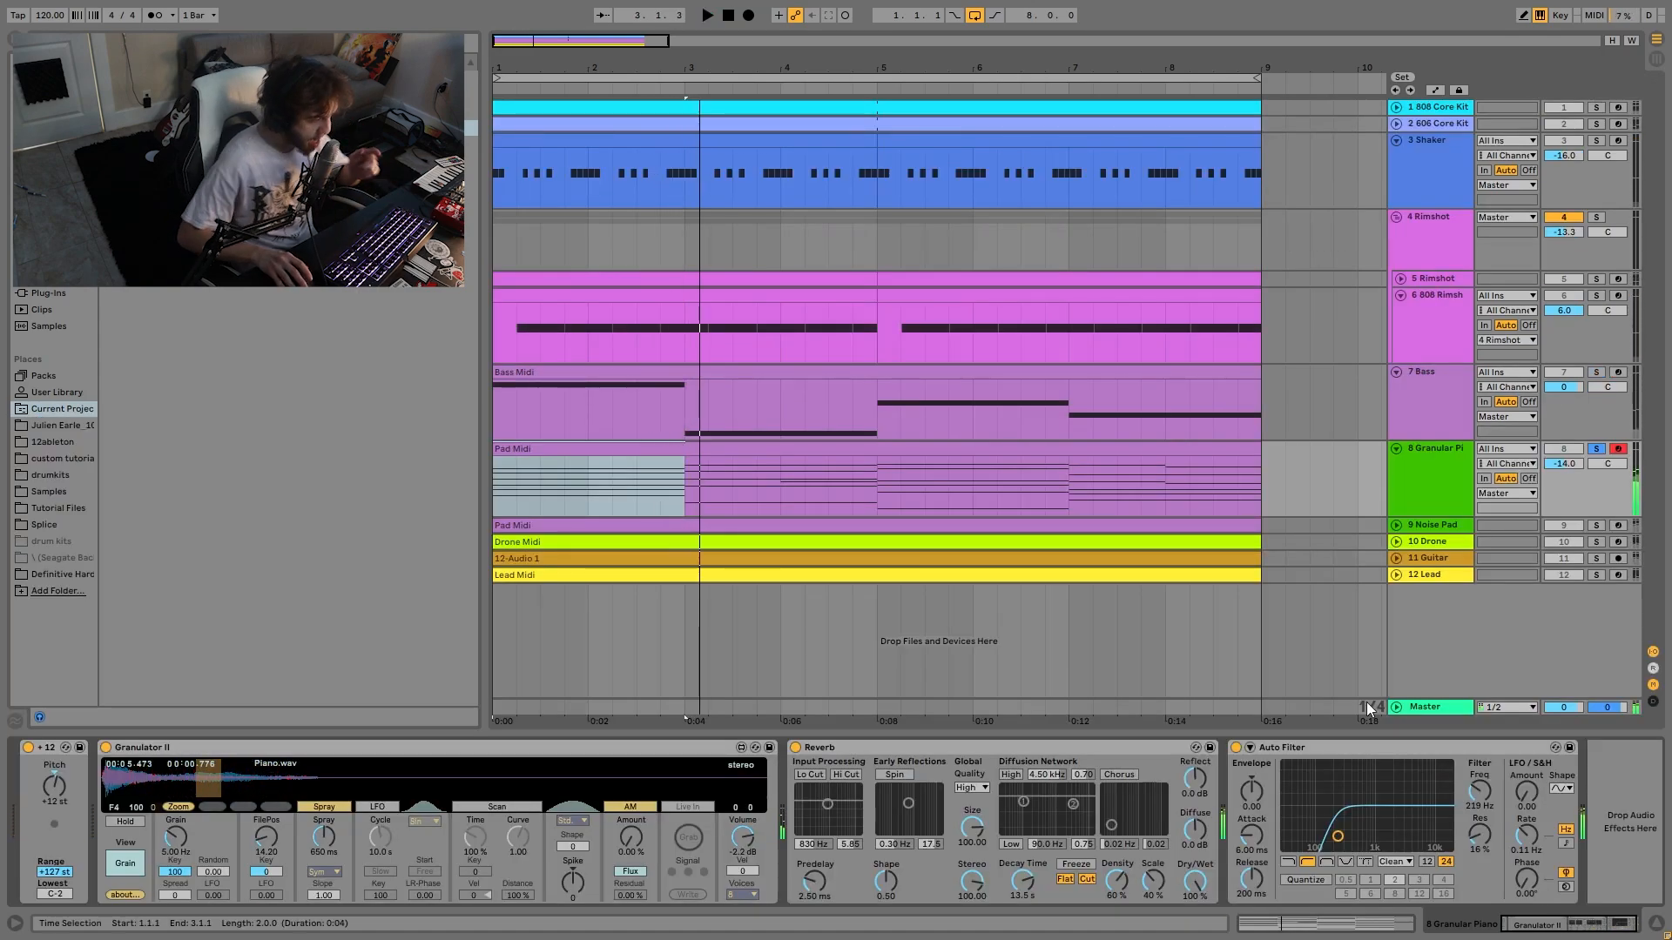
{"action": "left_click", "coordinate": [634, 446]}
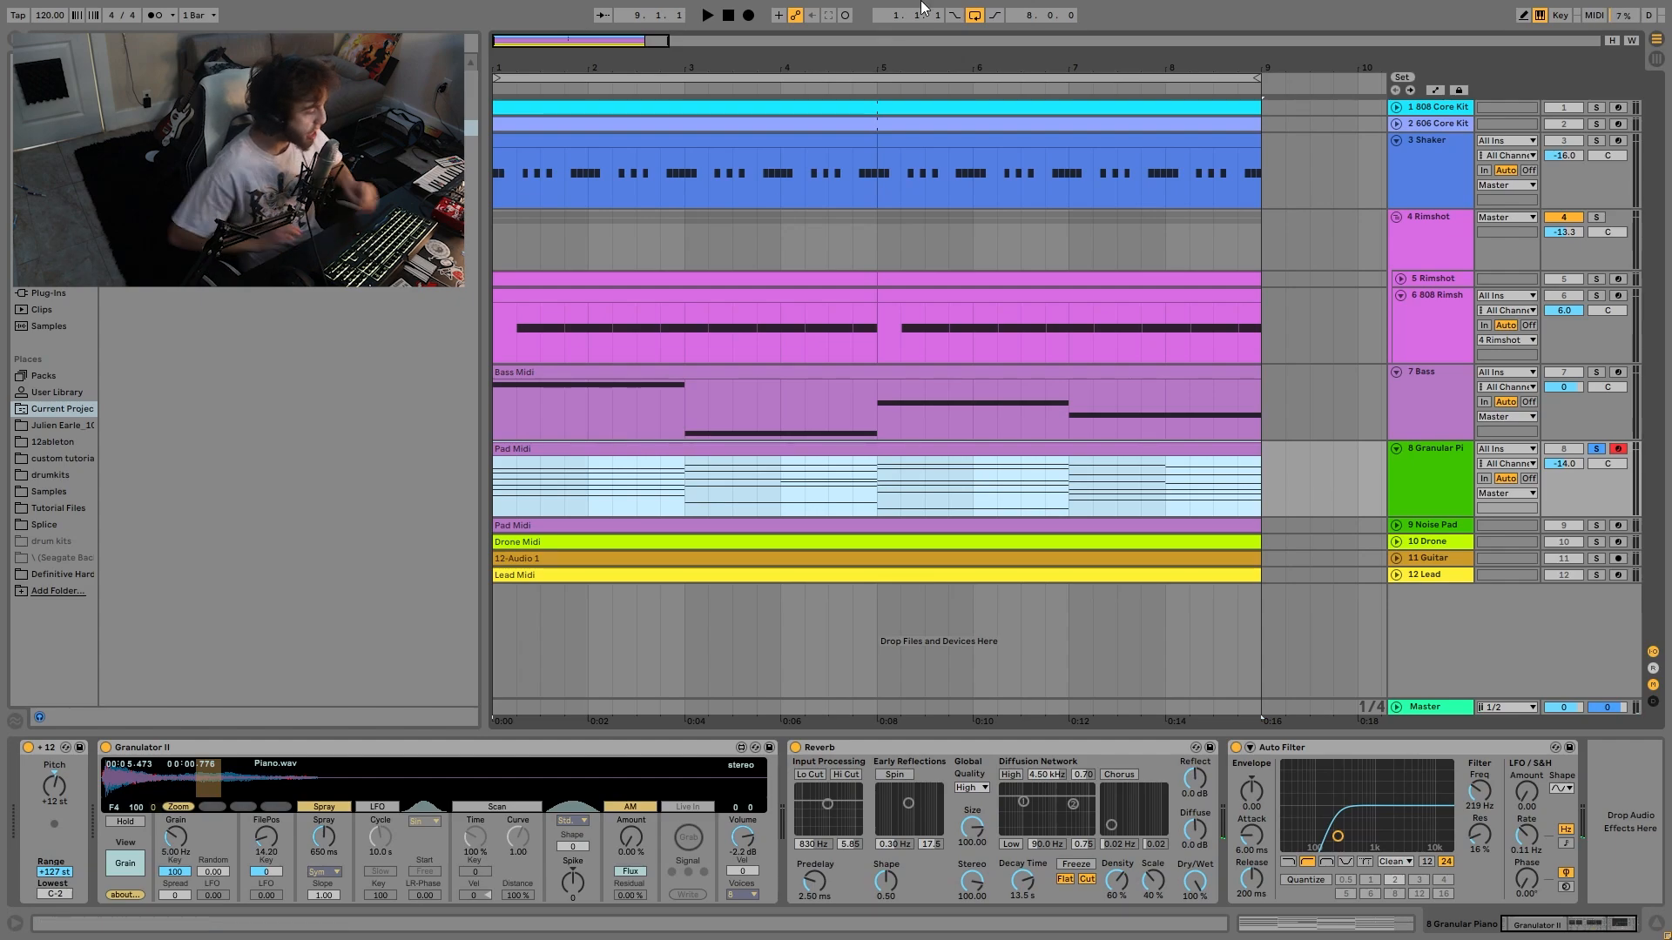
{"action": "key", "text": "space"}
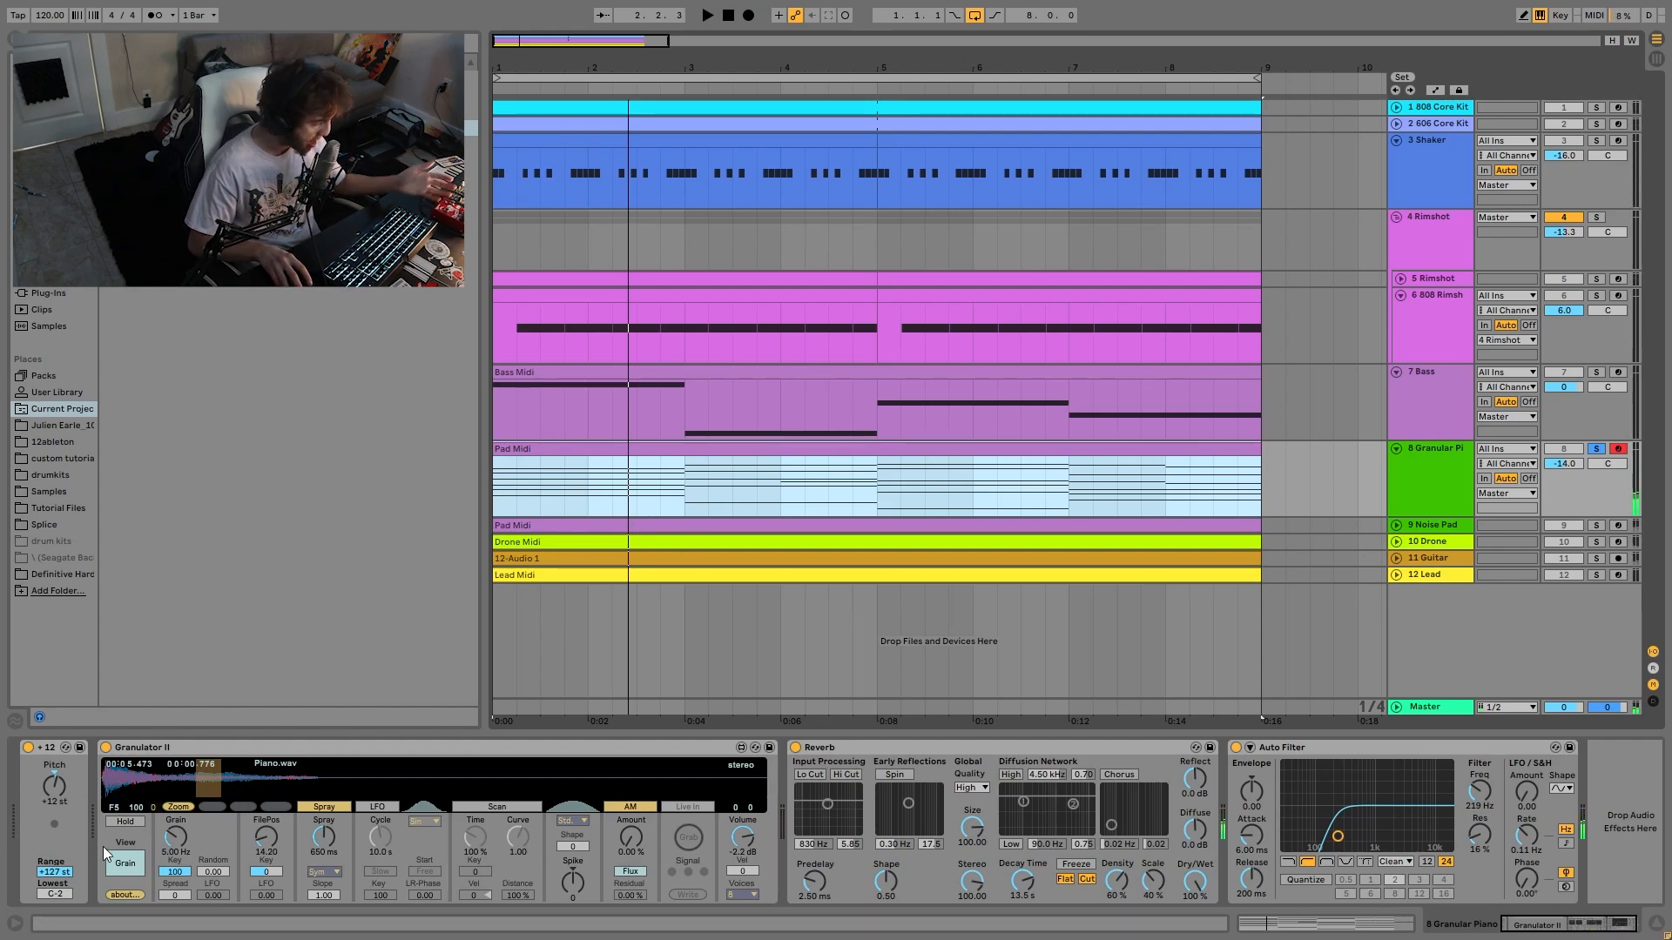
{"action": "key", "text": "space"}
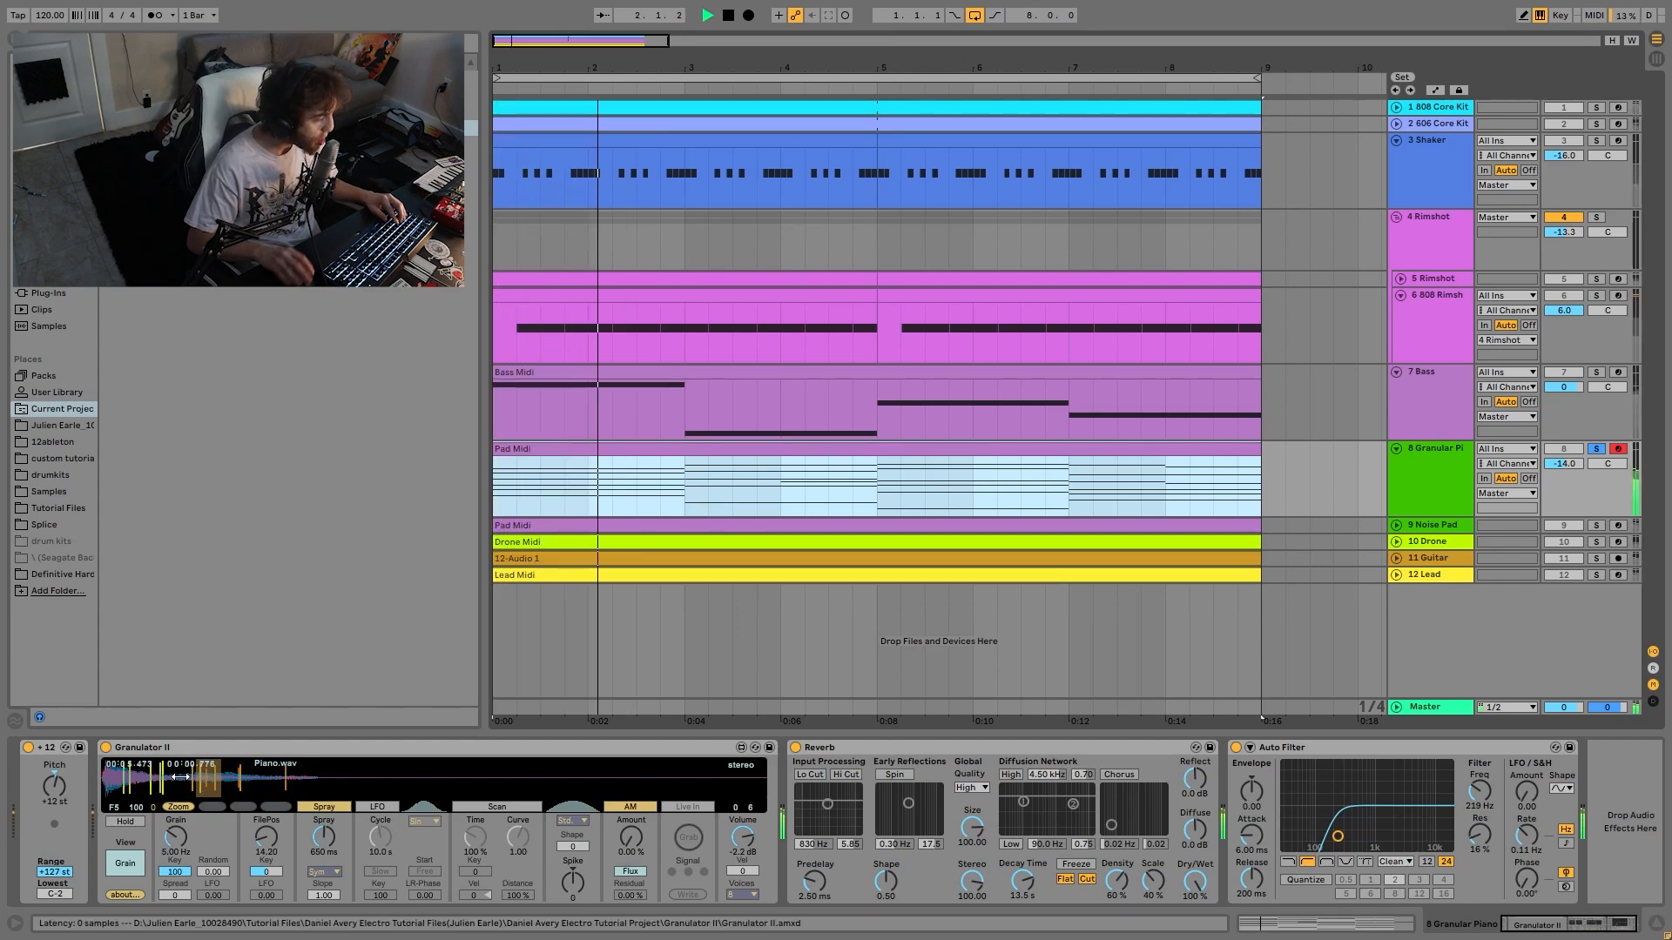
{"action": "key", "text": "space"}
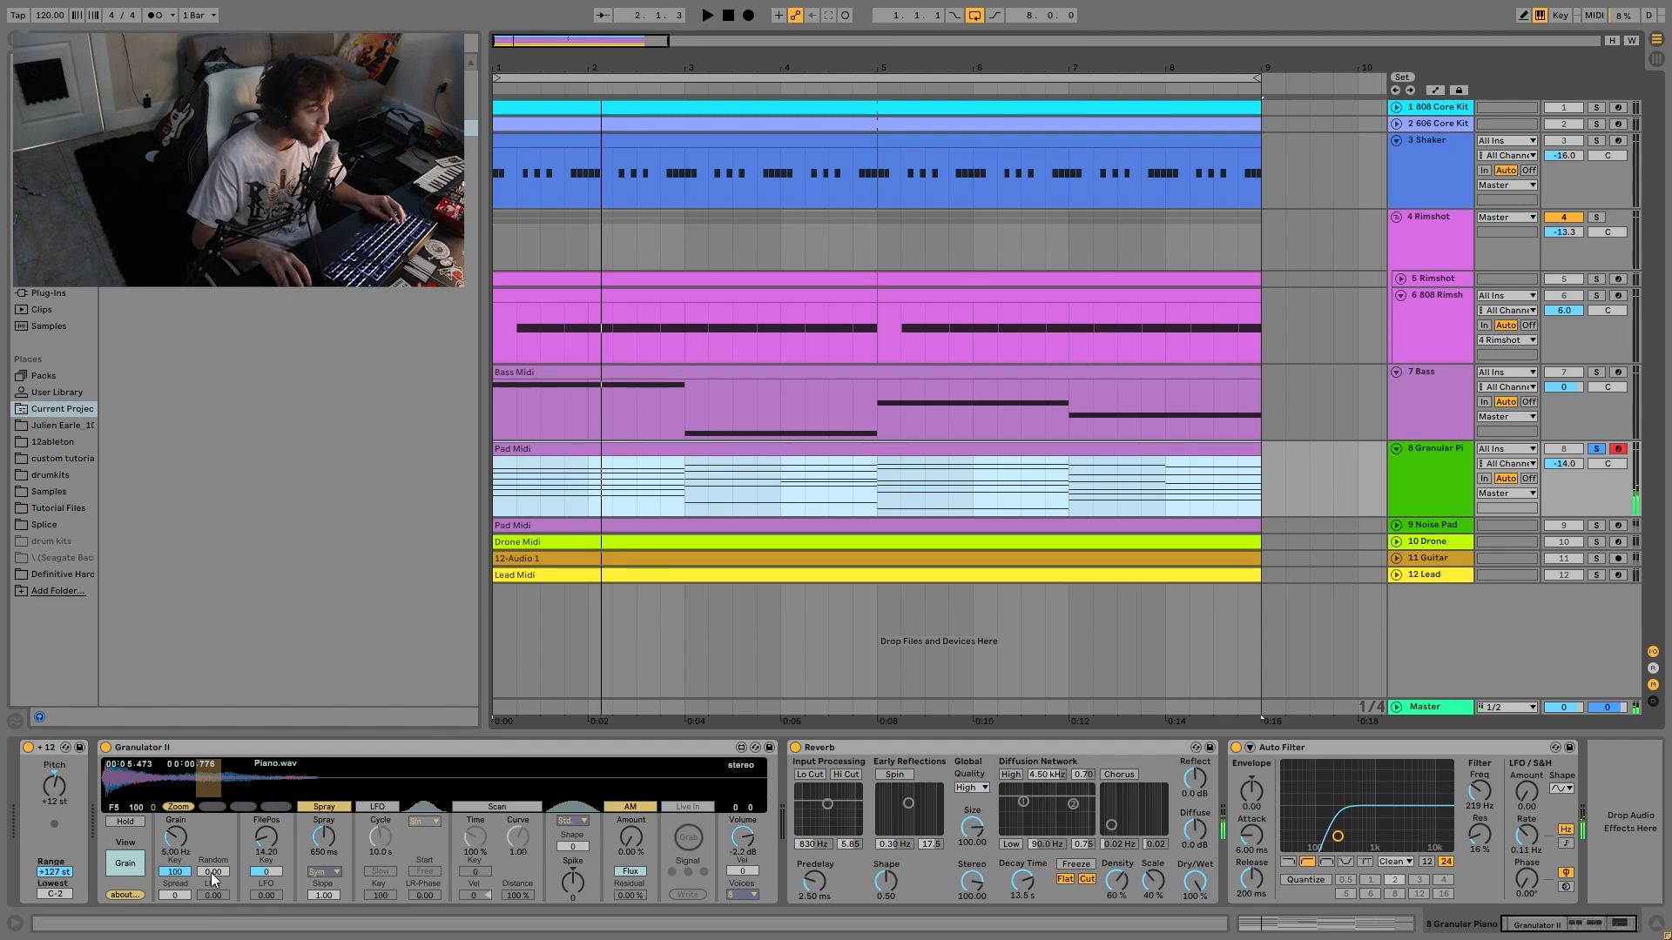
- Play the Granular Piano pad with its Reverb and Auto Filter switched off, undo both bypasses and play it again
{"action": "left_click", "coordinate": [795, 748]}
{"action": "key", "text": "space"}
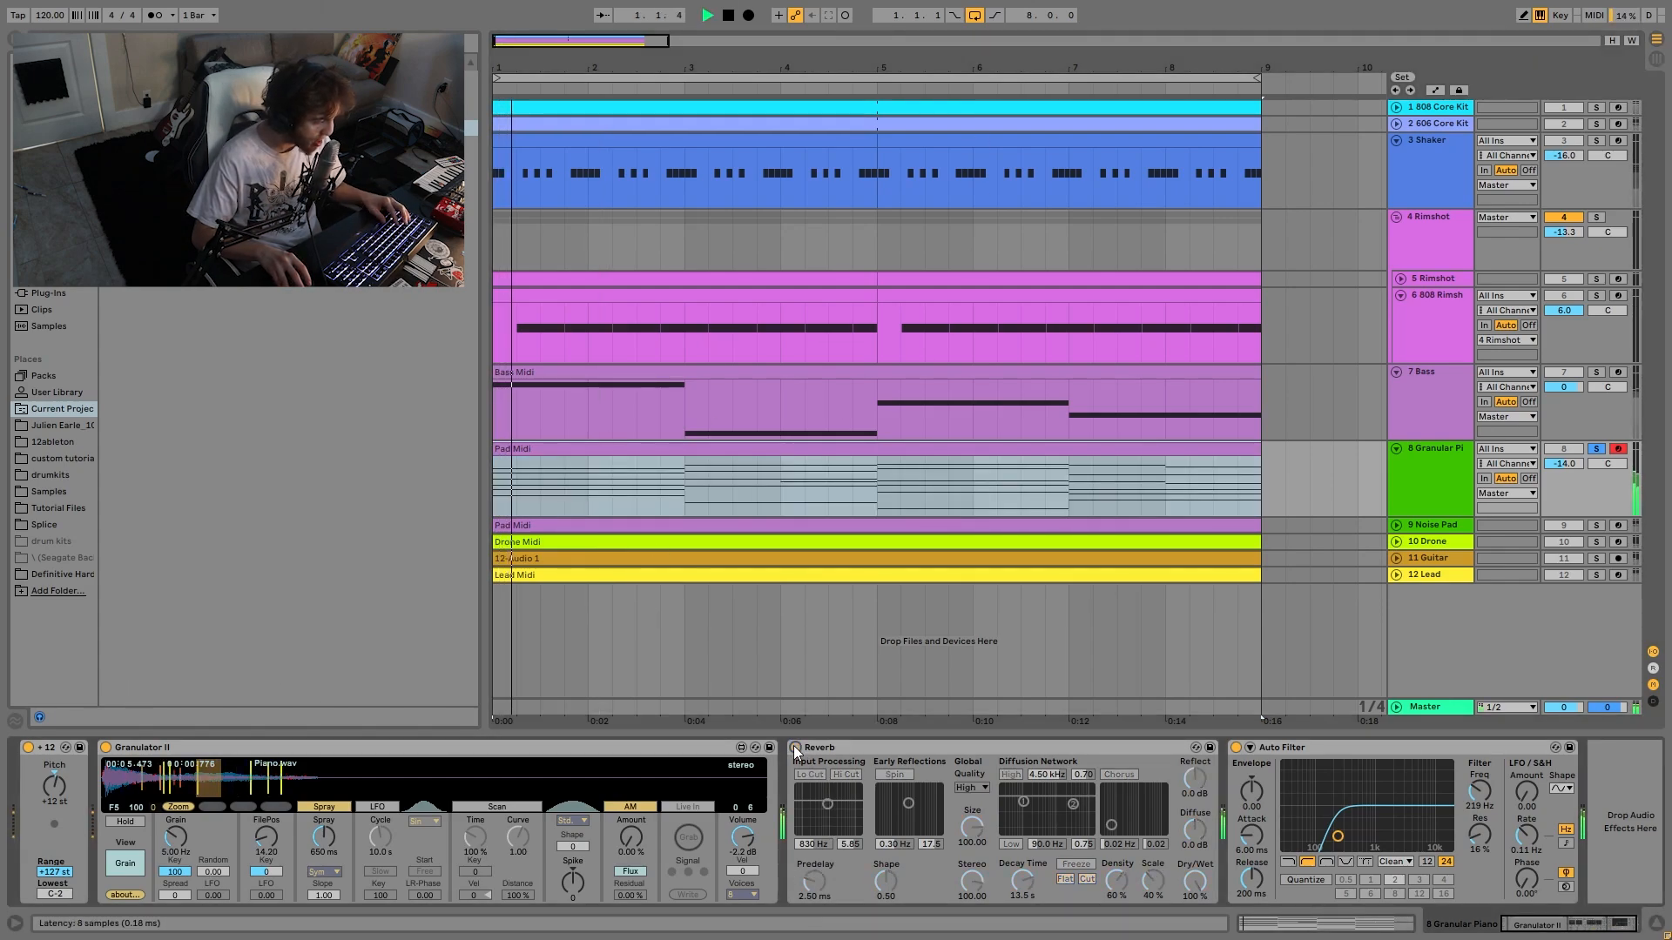
{"action": "left_click", "coordinate": [1236, 748]}
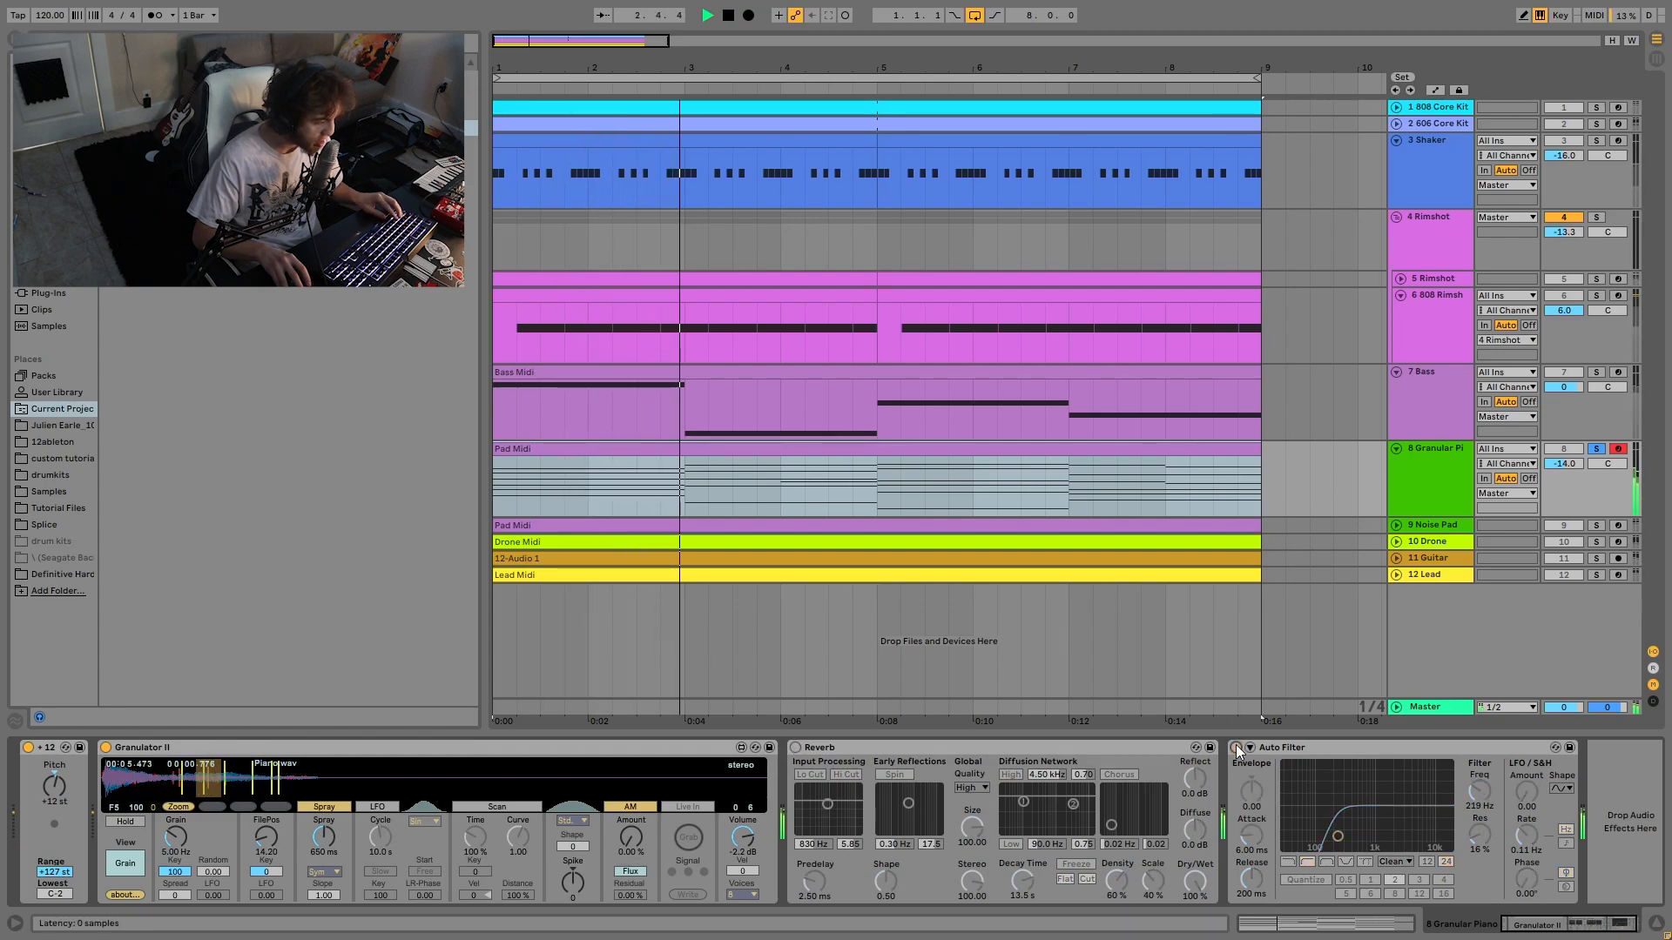
{"action": "key", "text": "ctrl+z"}
{"action": "key", "text": "ctrl+z"}
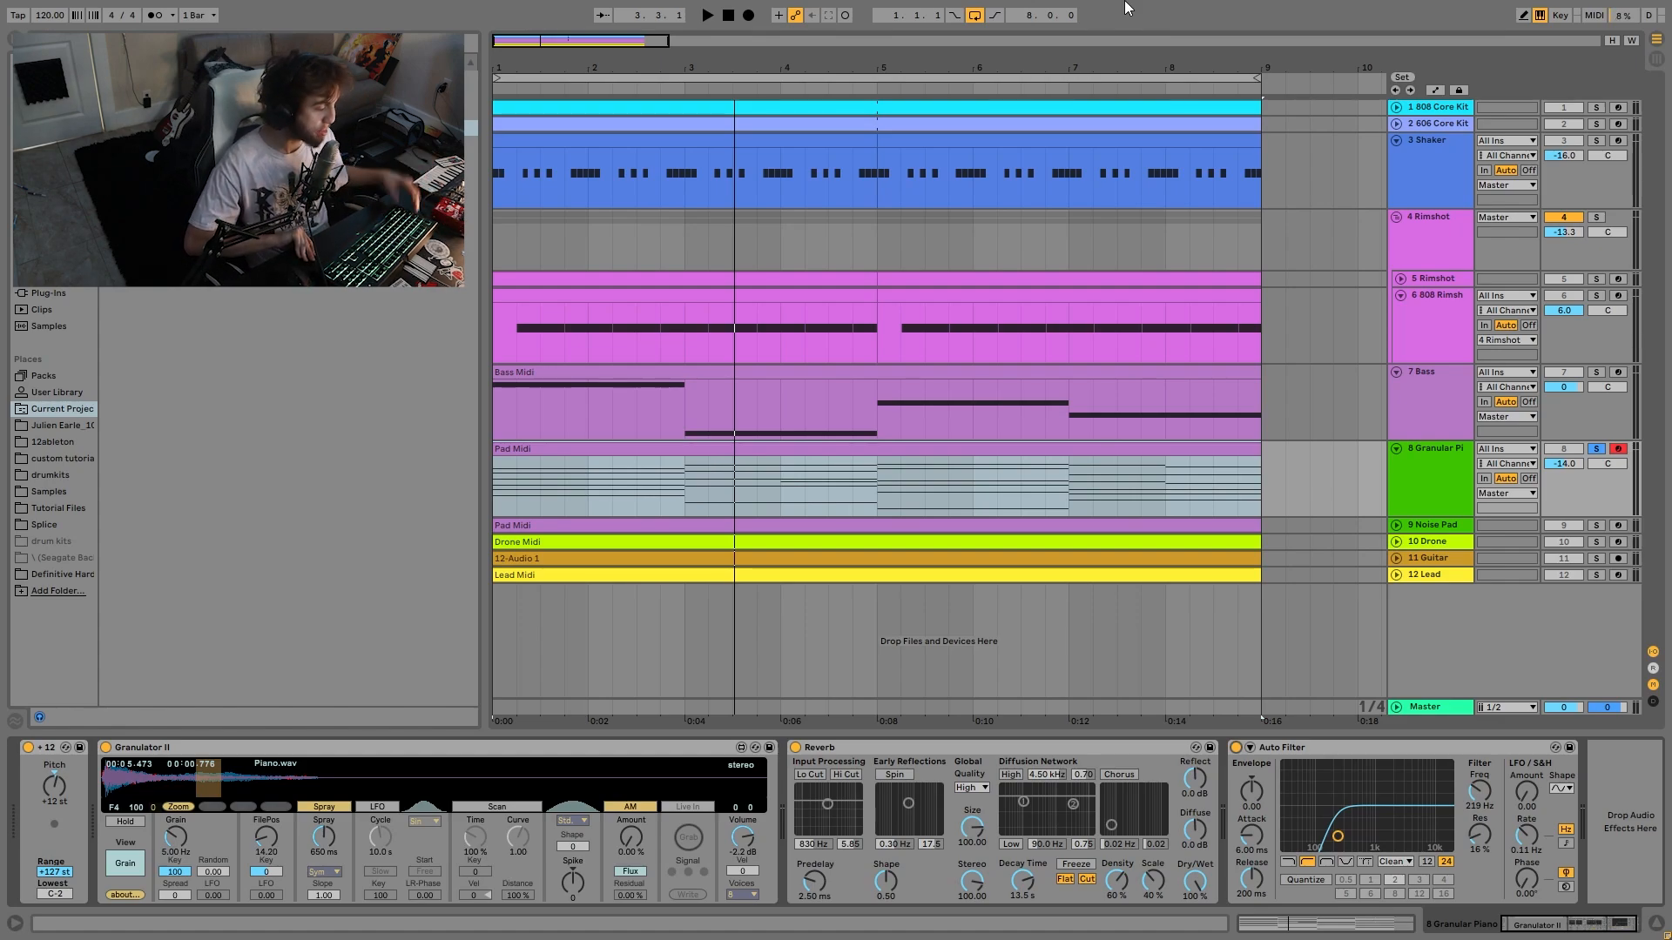
{"action": "key", "text": "space"}
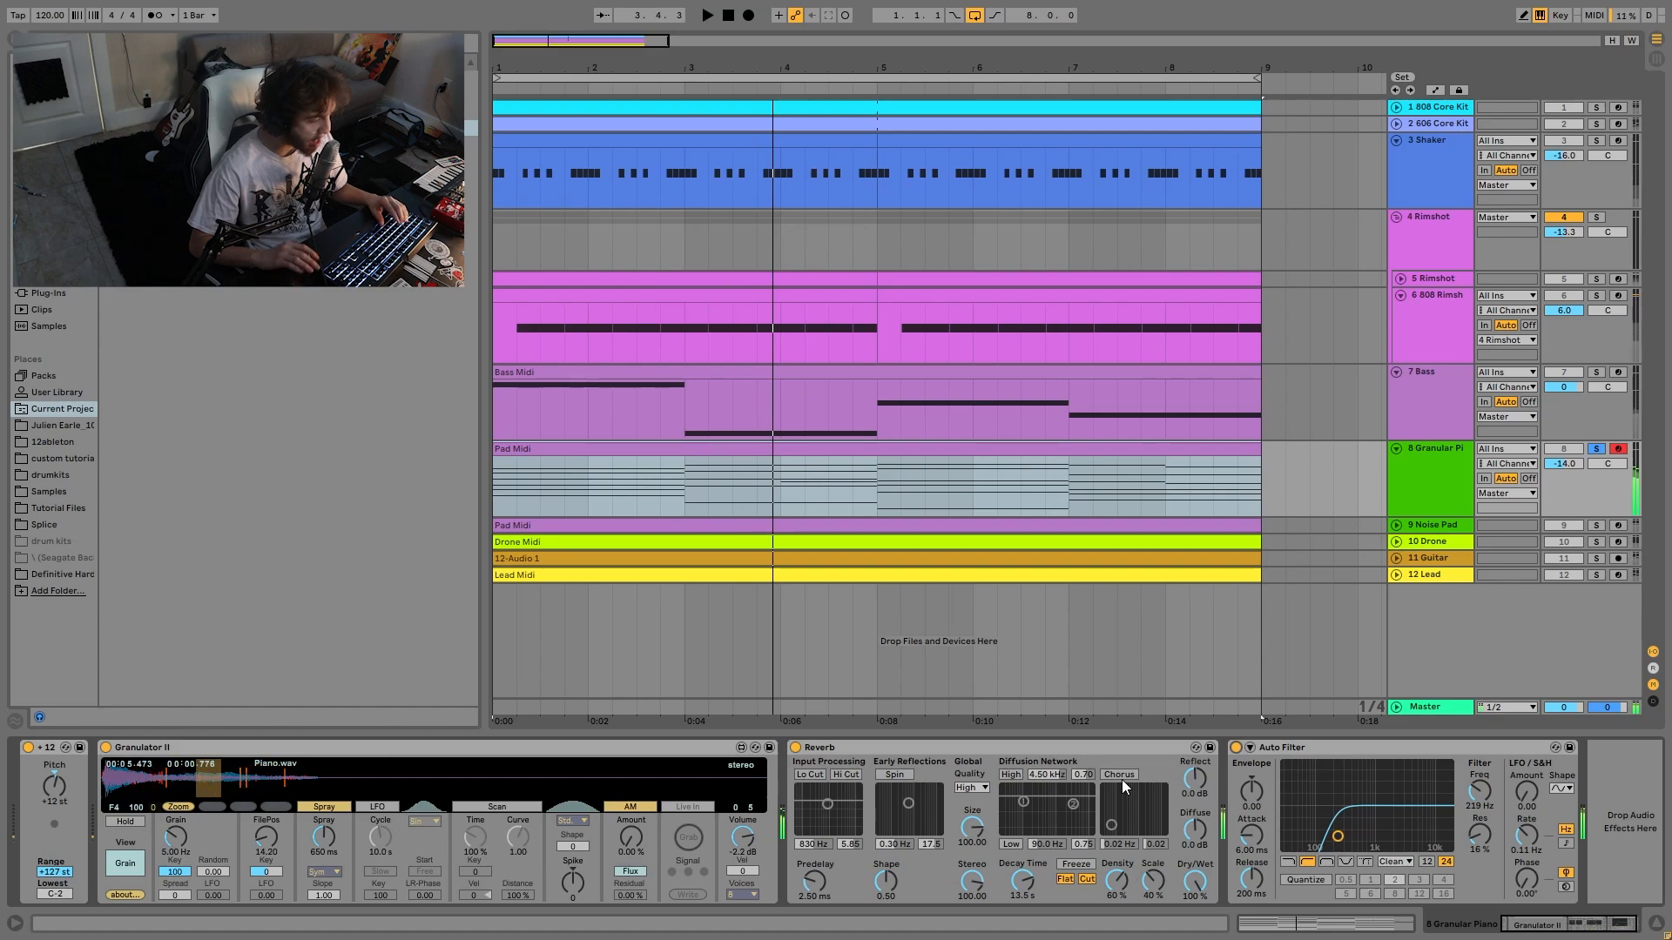
{"action": "key", "text": "space"}
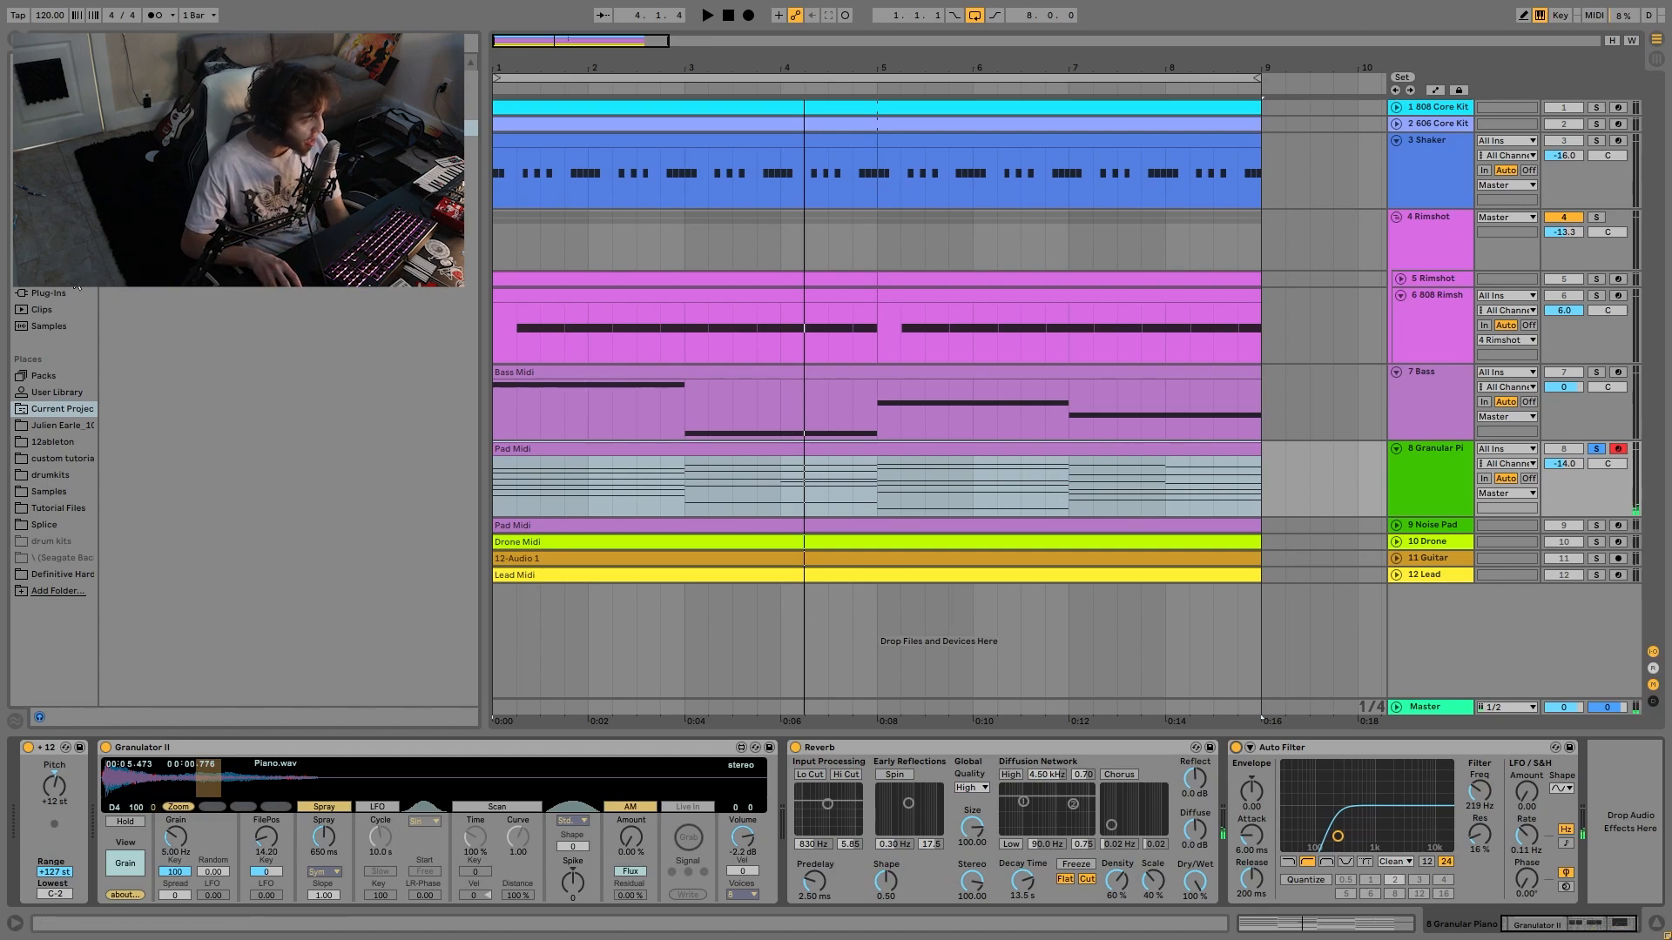
- Expand the current project's sample folders, select the Piano.wav sample used in Granulator II and play the pad
{"action": "left_click", "coordinate": [227, 112]}
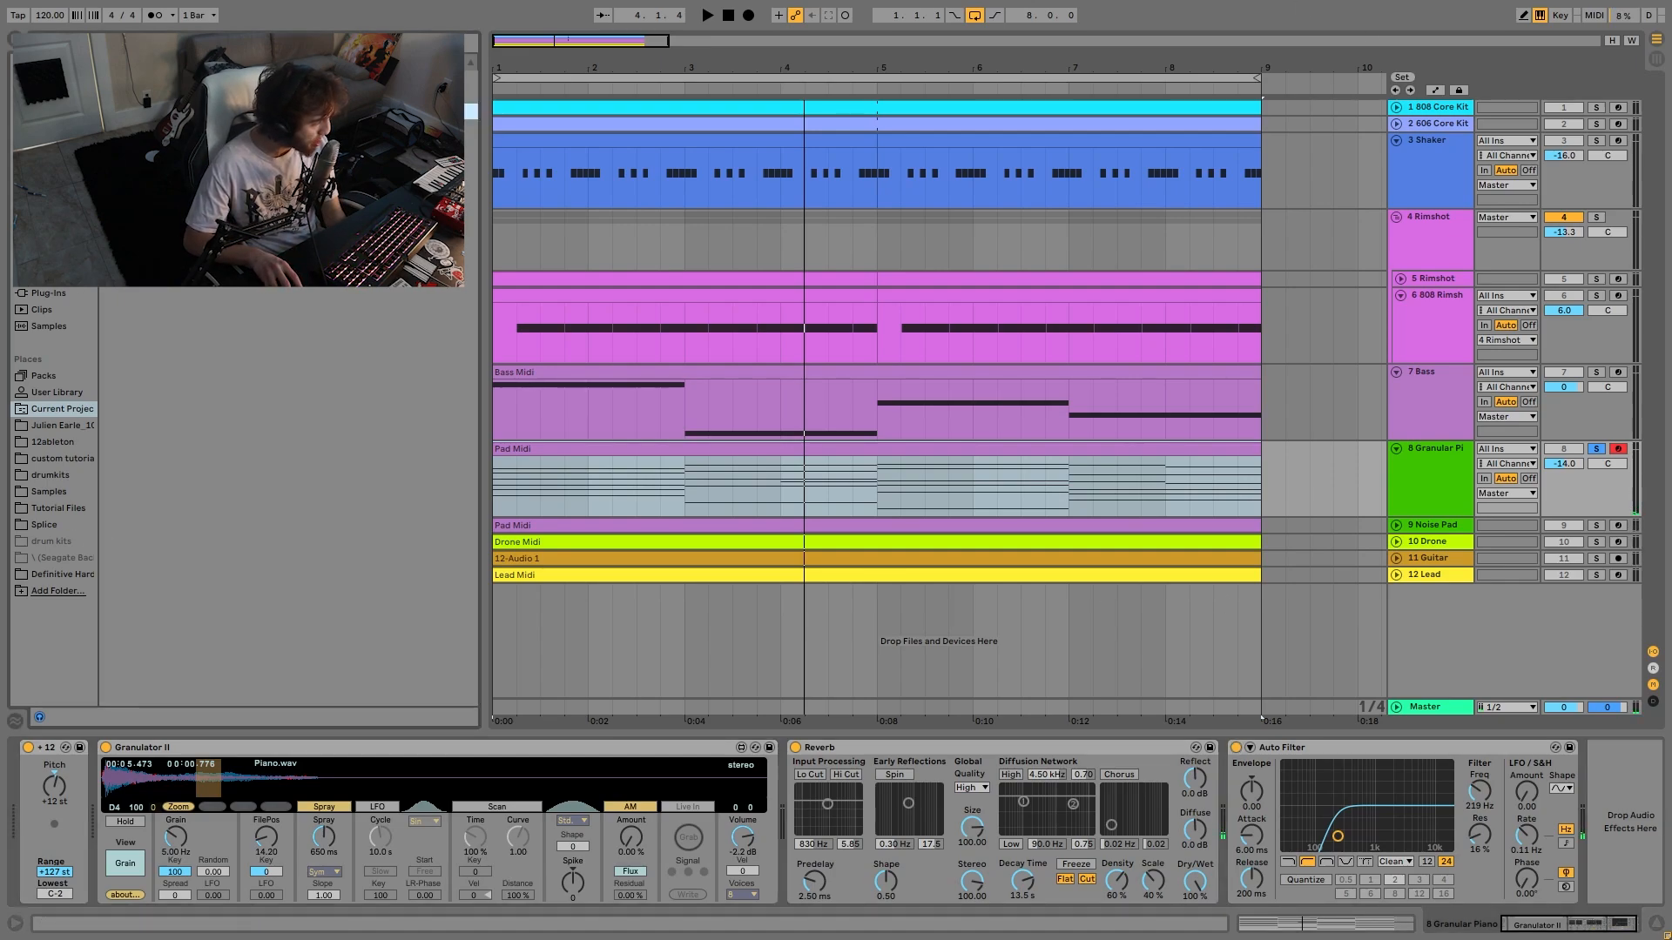
{"action": "left_click", "coordinate": [166, 144]}
{"action": "double_click", "coordinate": [166, 128]}
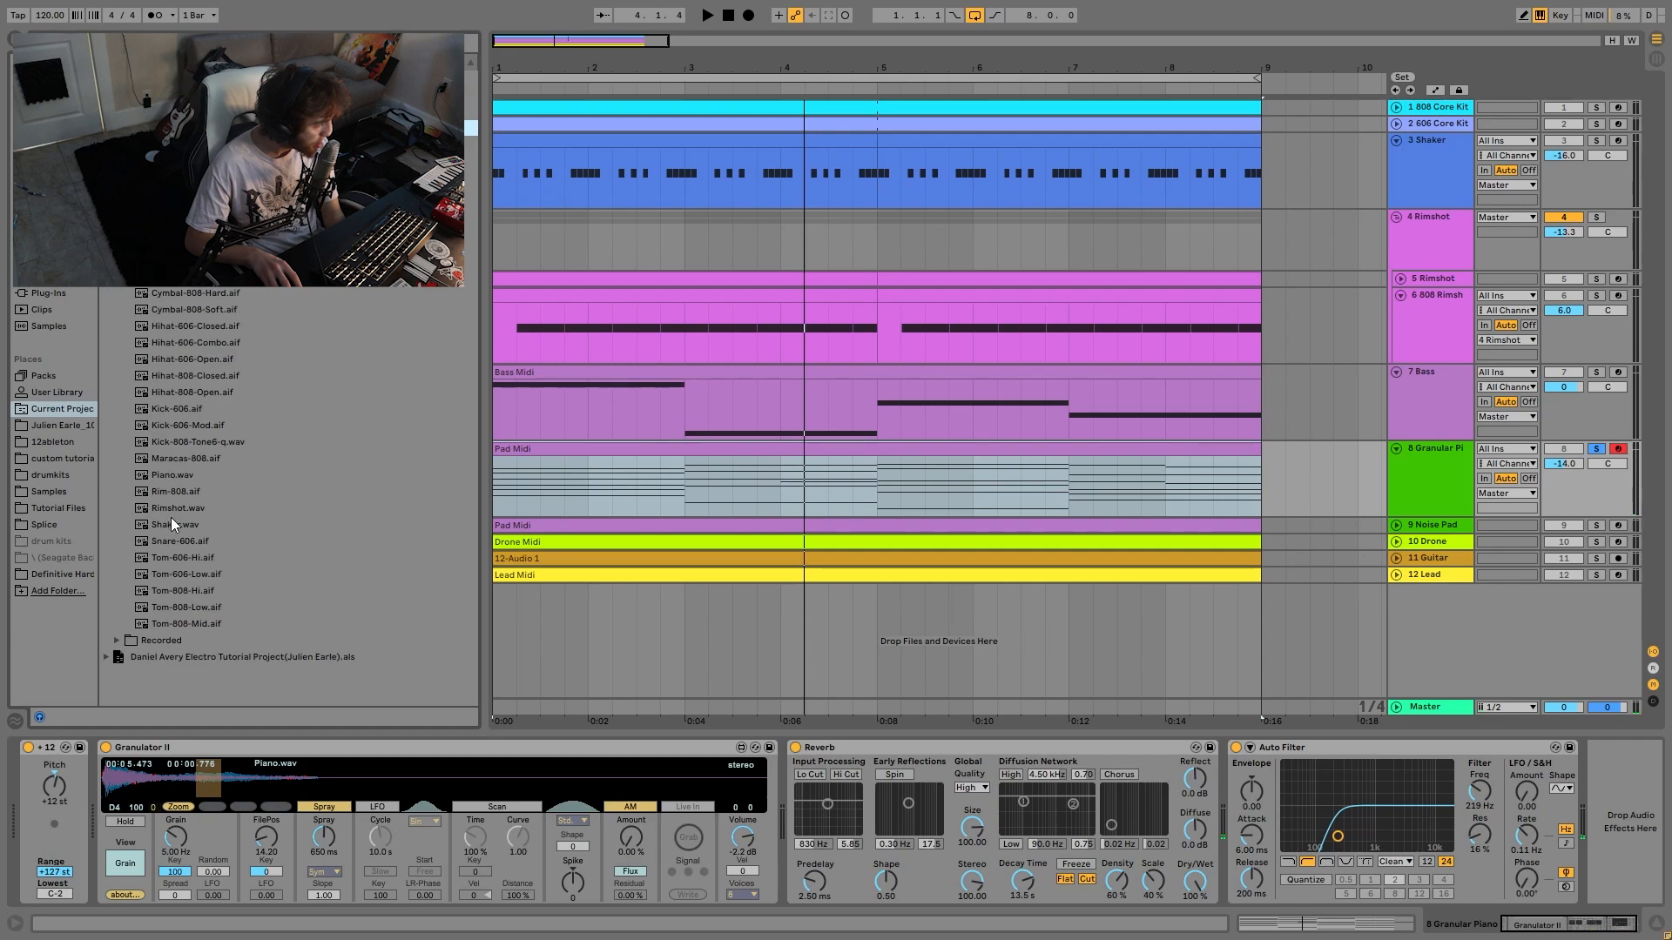
{"action": "left_click", "coordinate": [155, 477]}
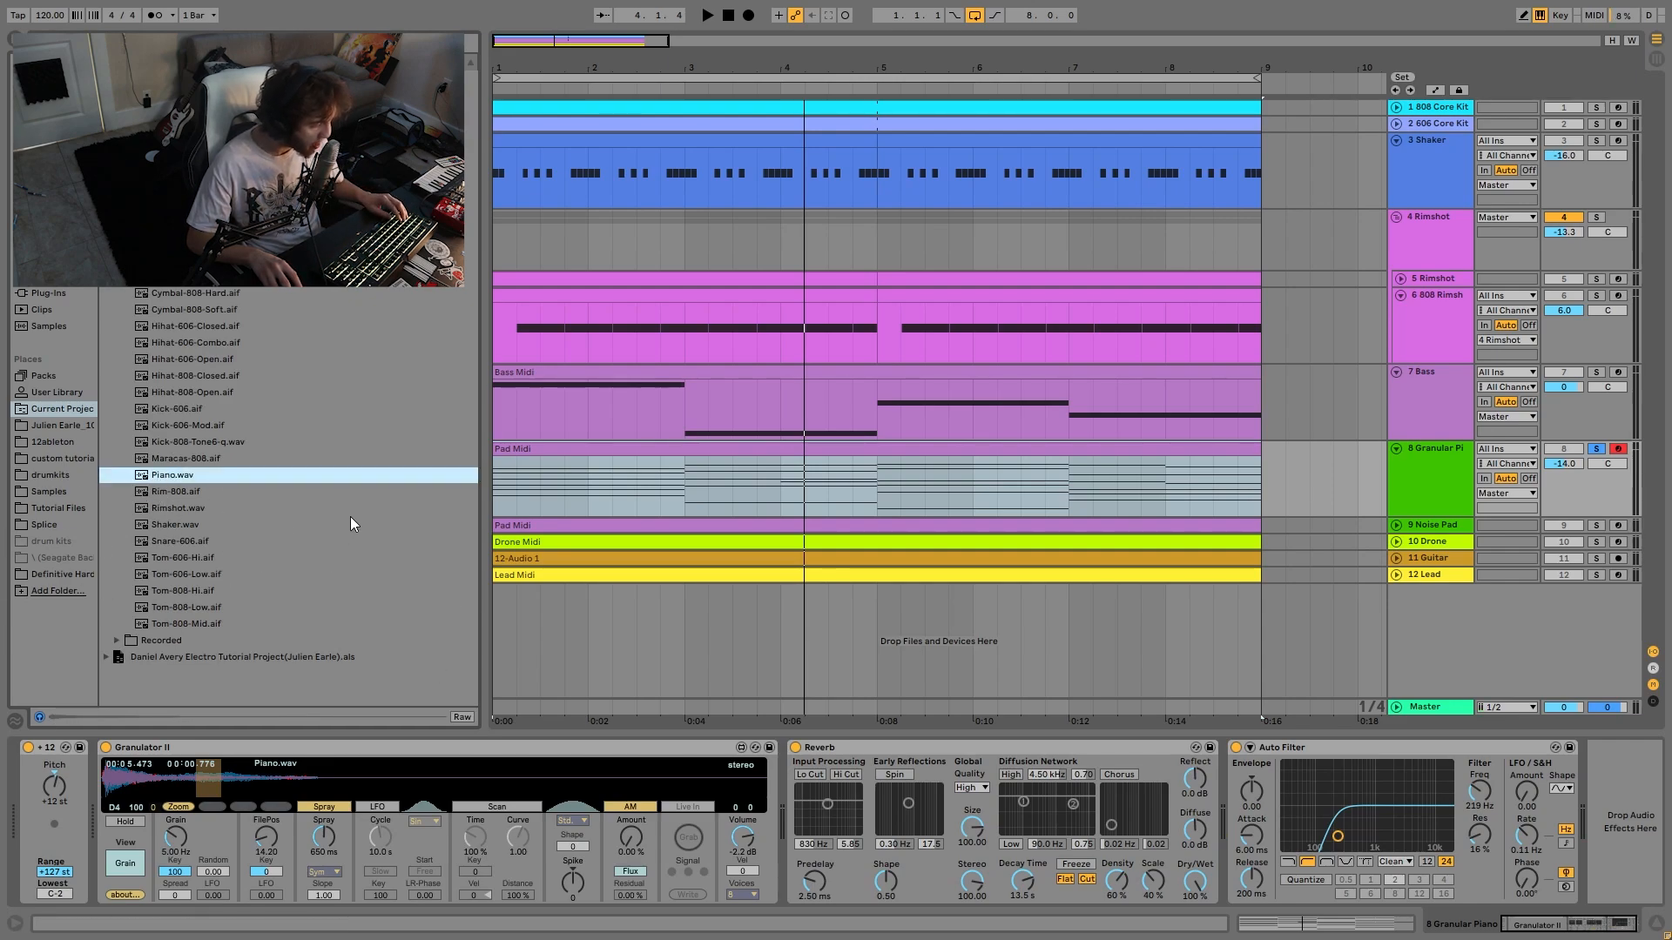
{"action": "key", "text": "space"}
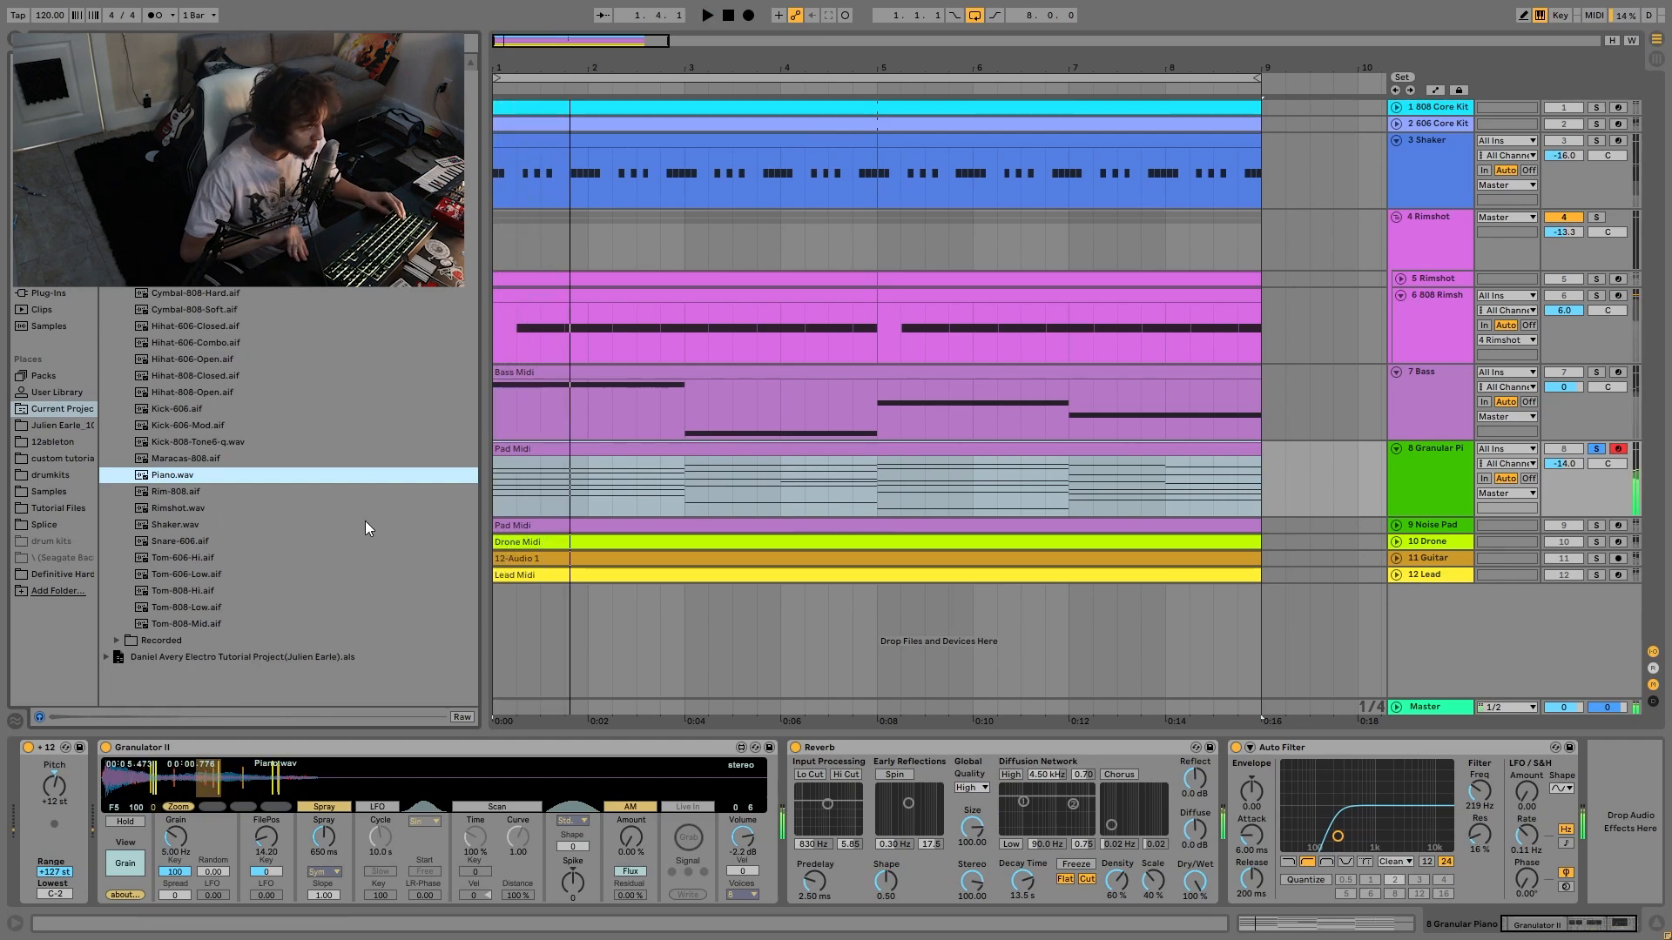
- Solo the Noise Pad, unfold its track and open its Pad Midi clip, playing it to hear the chords
{"action": "left_click", "coordinate": [1597, 525]}
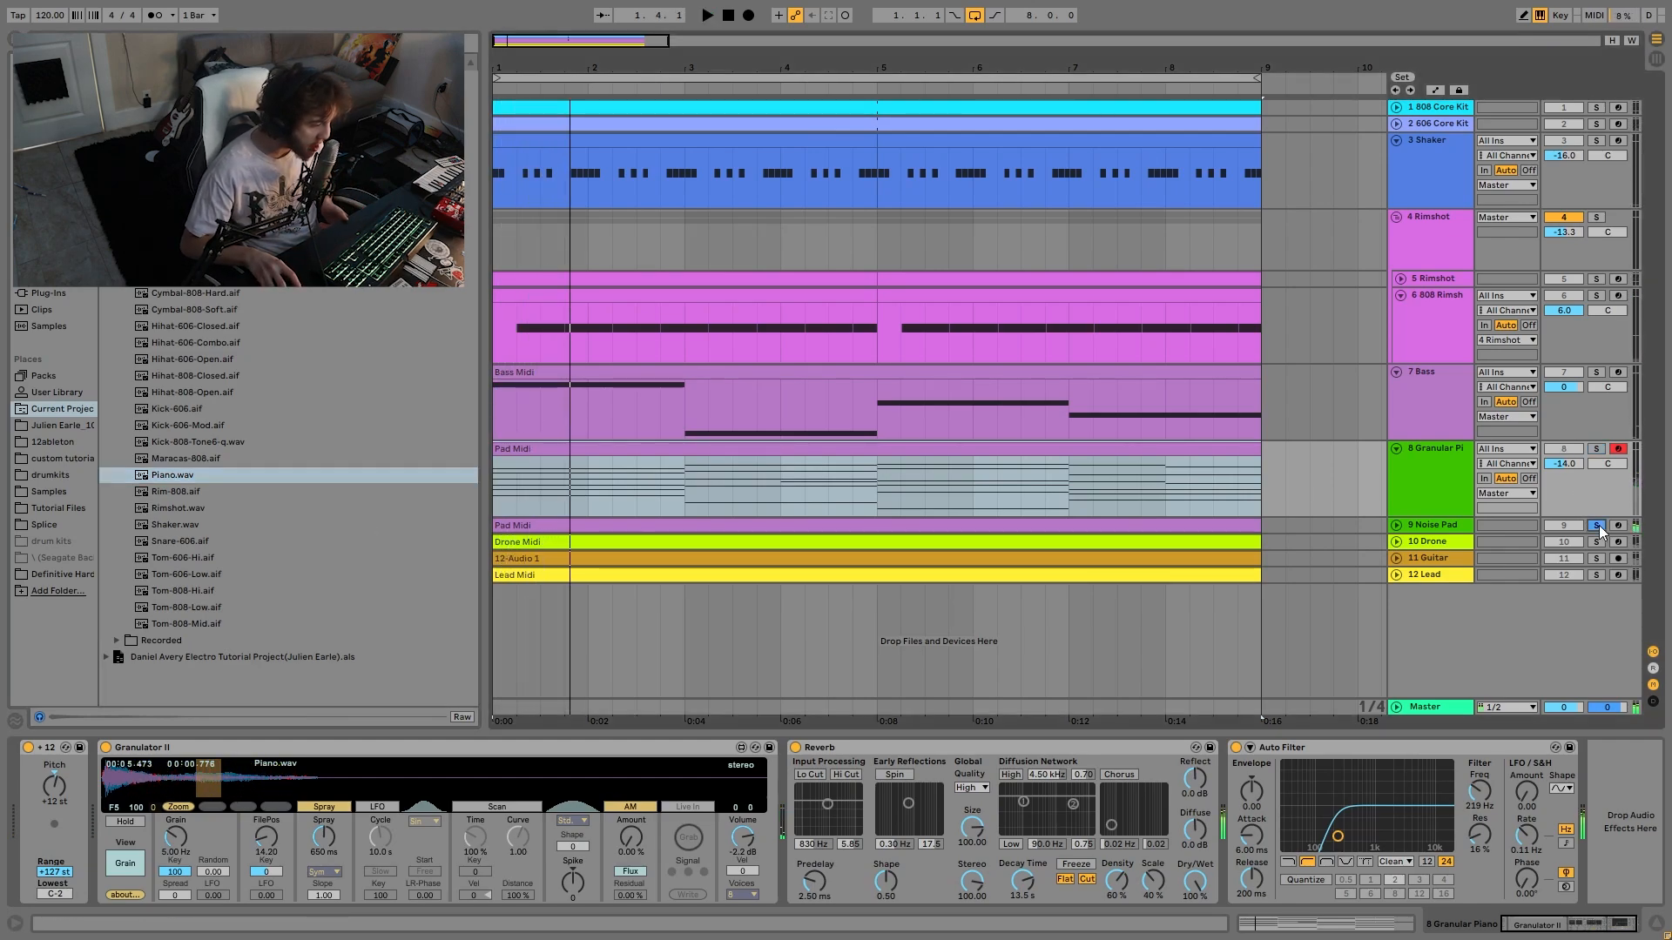
{"action": "key", "text": "space"}
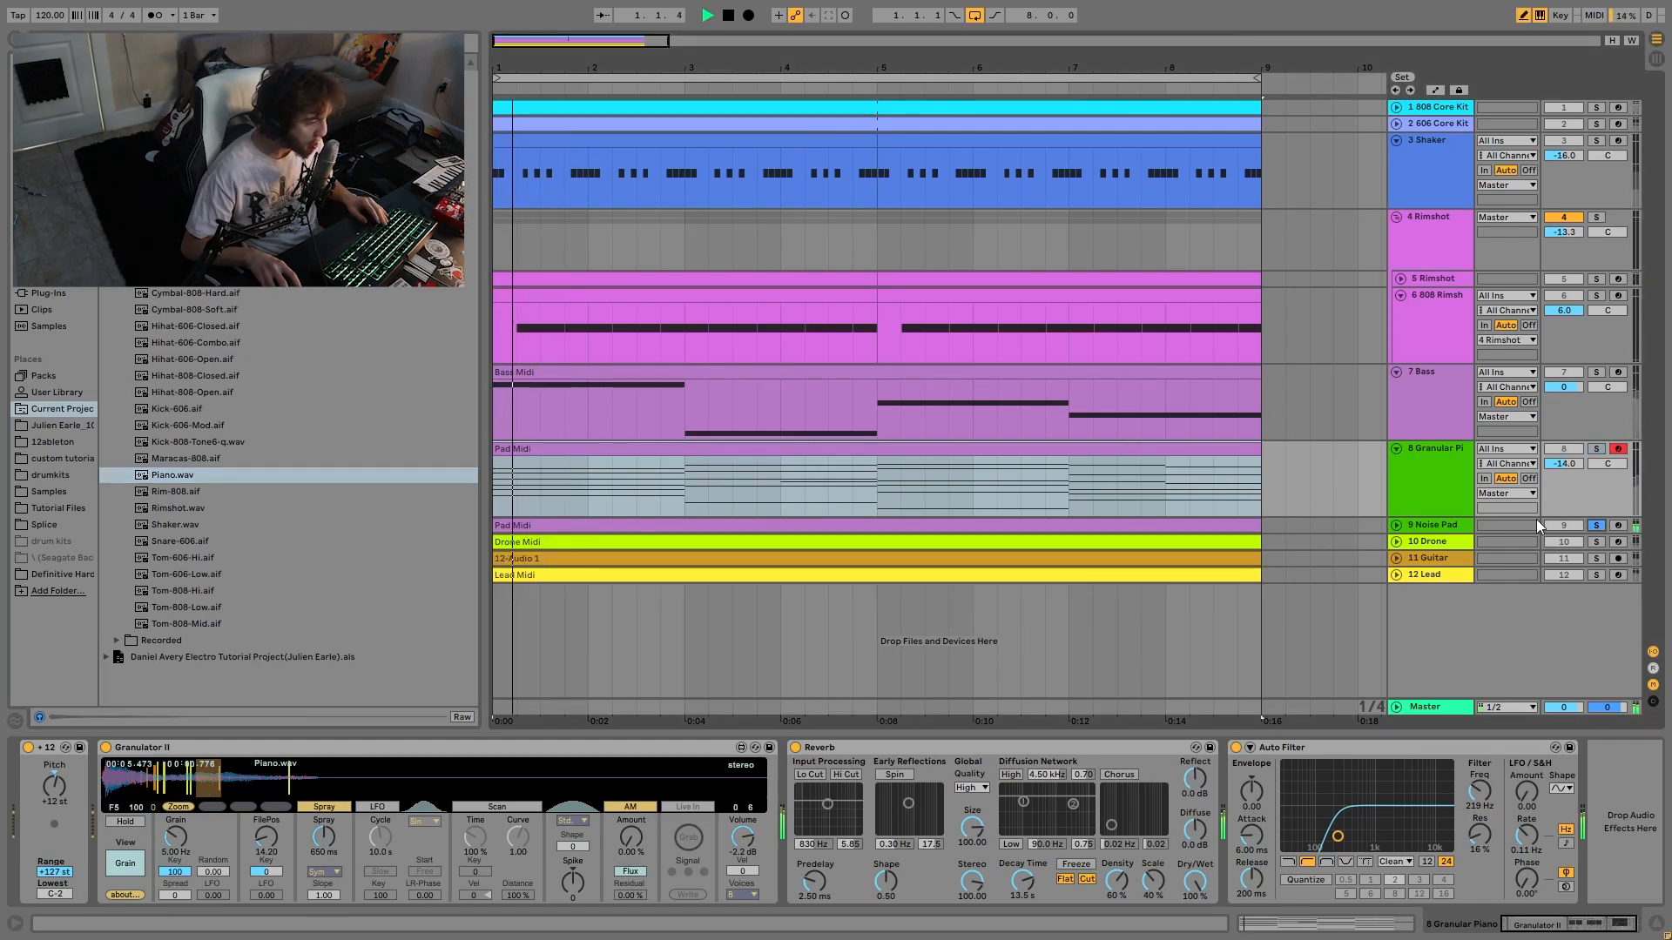
{"action": "left_click", "coordinate": [1397, 526]}
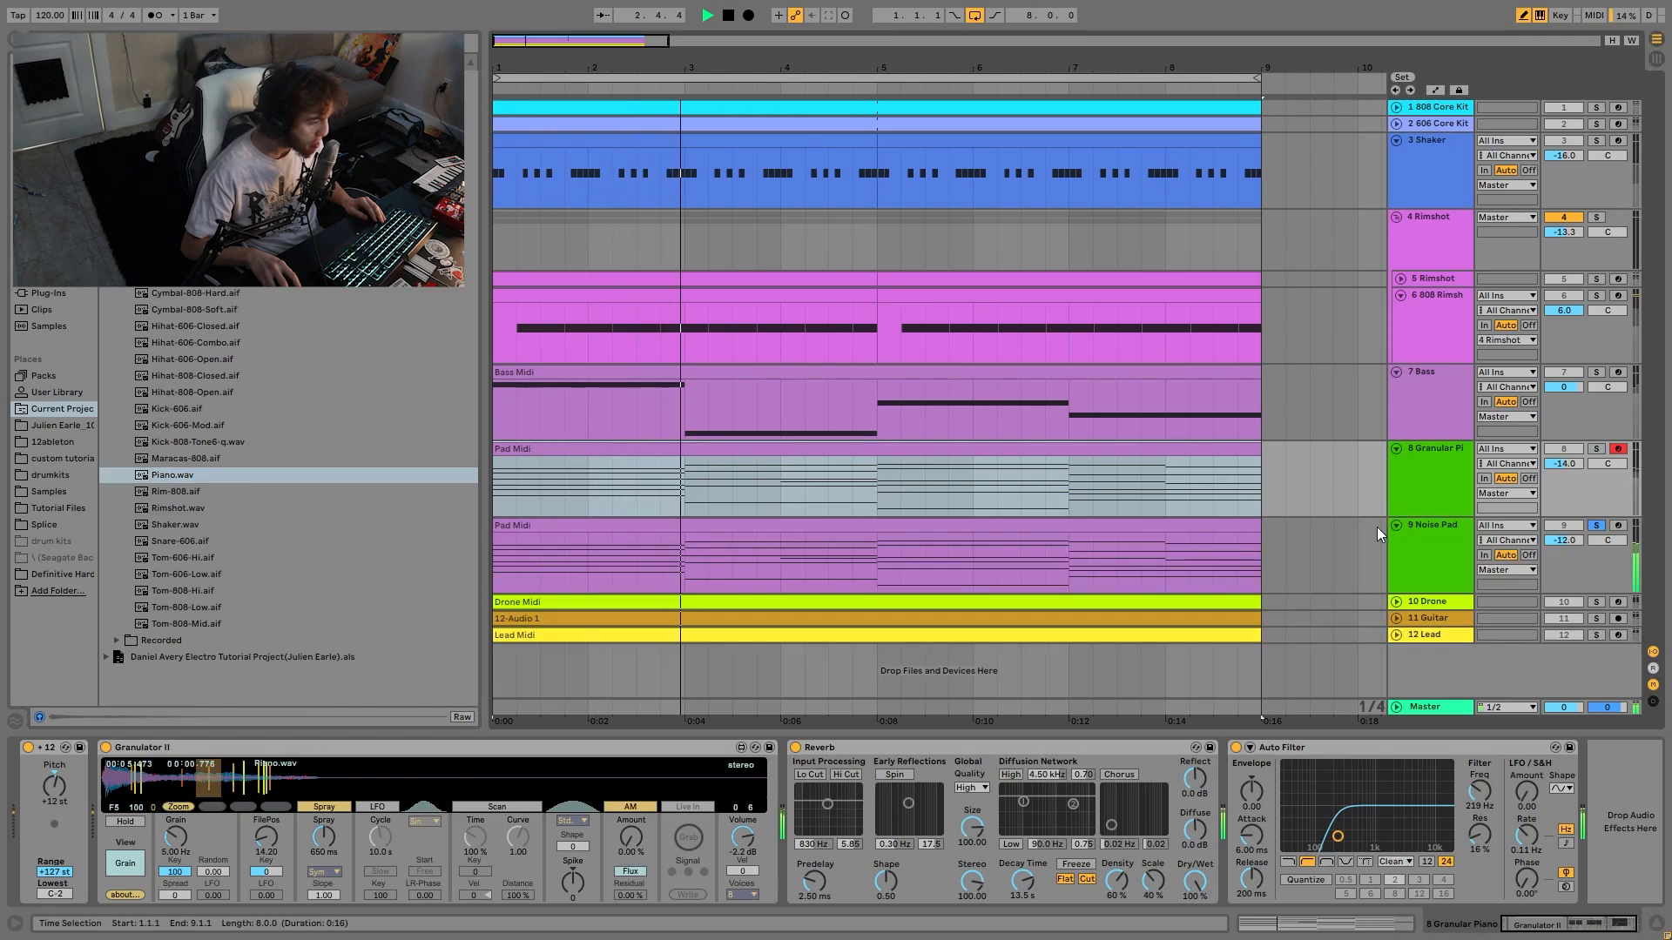
{"action": "double_click", "coordinate": [1225, 536]}
{"action": "key", "text": "space"}
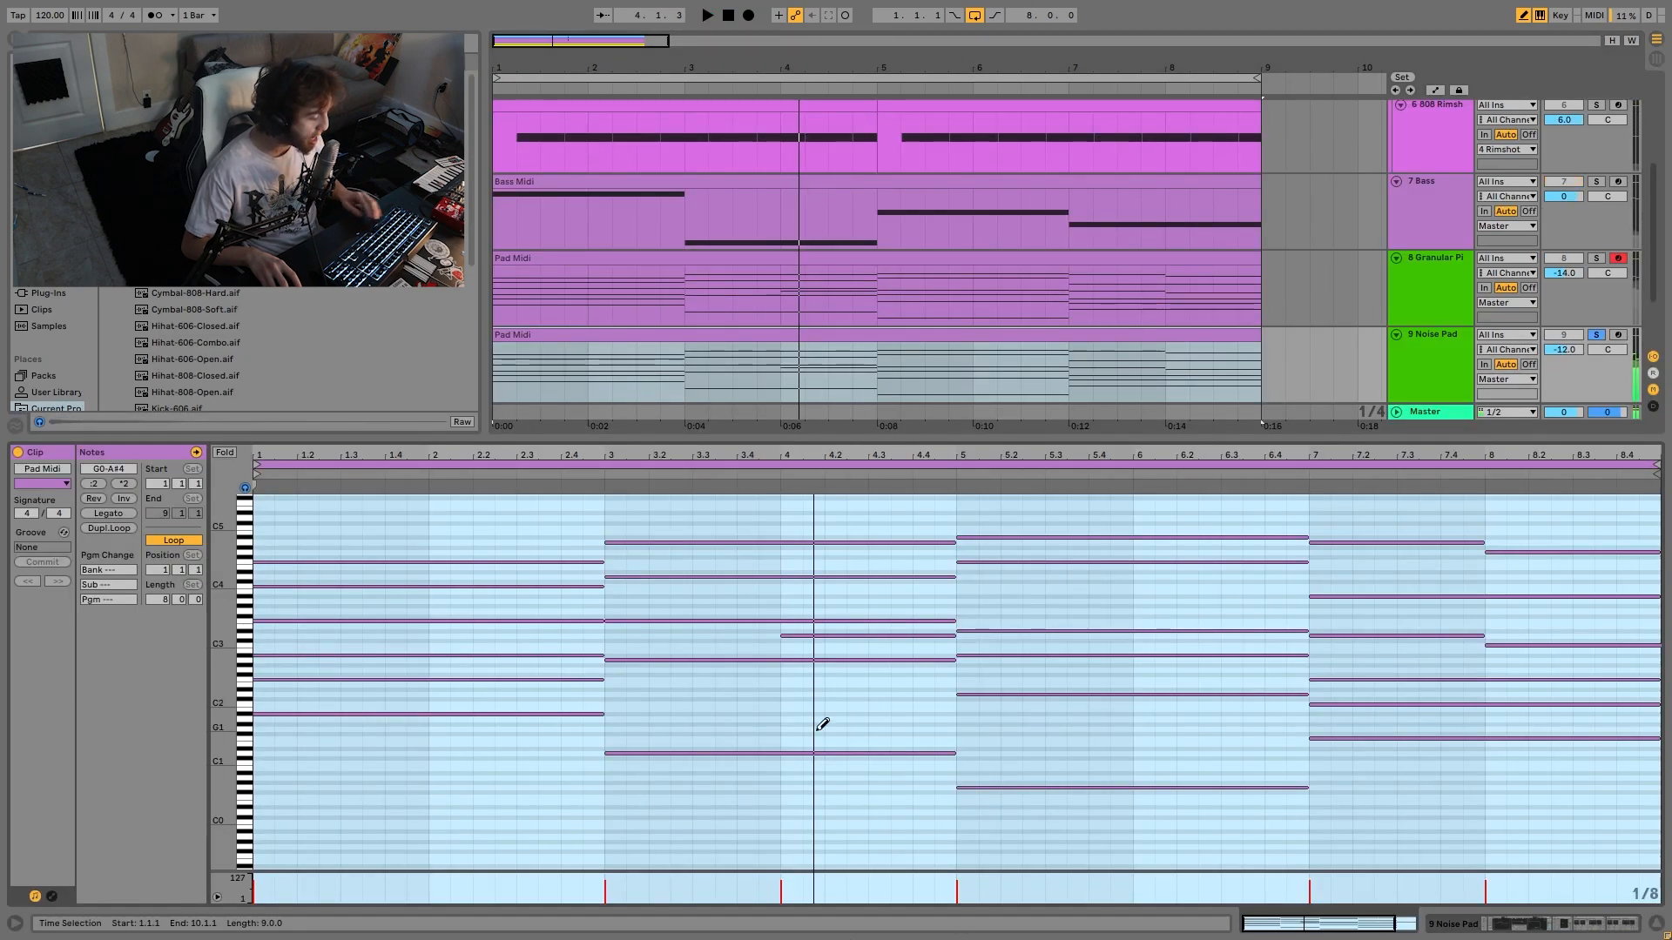
{"action": "key", "text": "space"}
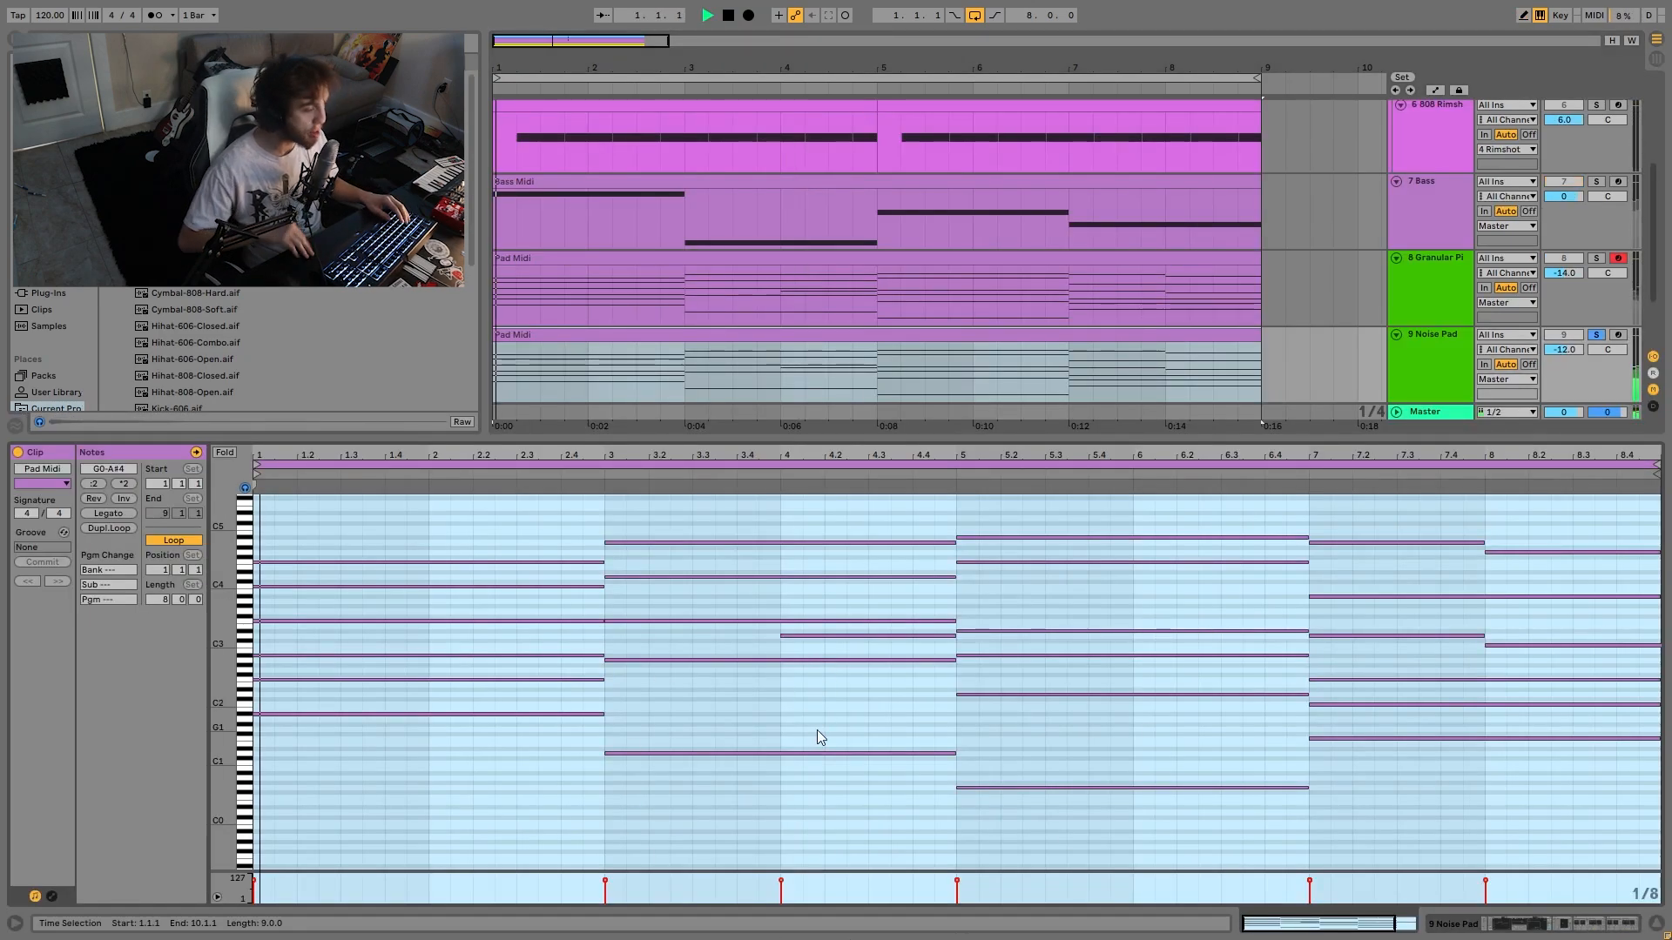
{"action": "key", "text": "space"}
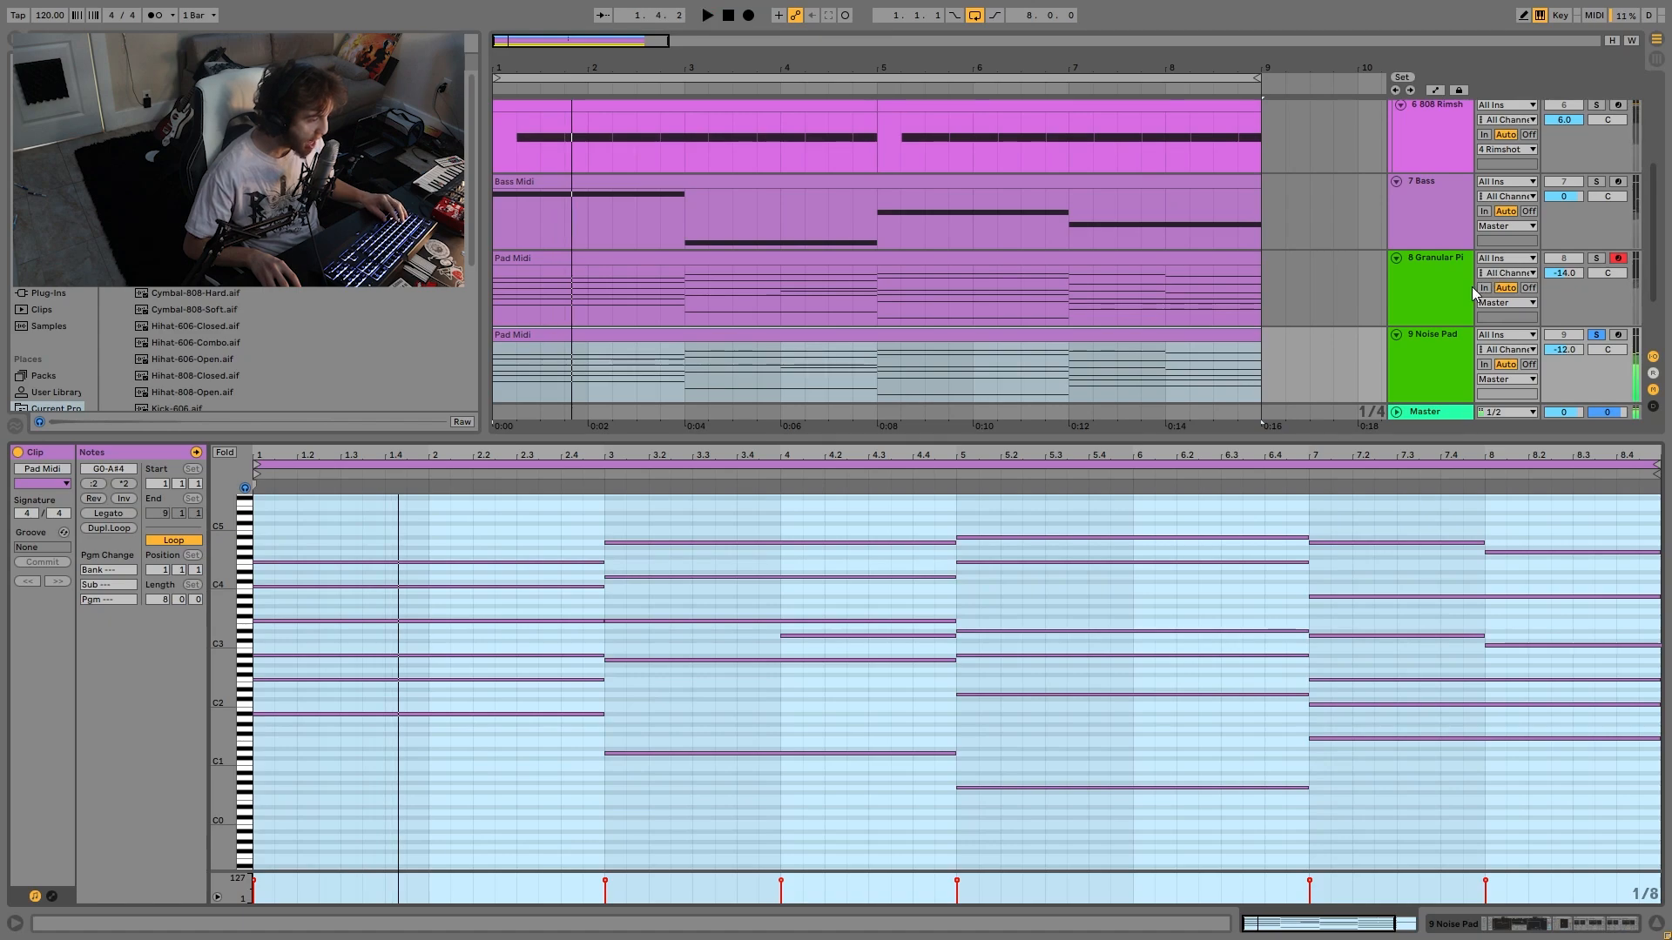
- Solo the Granular Piano alongside the Noise Pad, play both layers together and take the Granular Piano out of solo
{"action": "left_click", "coordinate": [1596, 258]}
{"action": "key", "text": "space"}
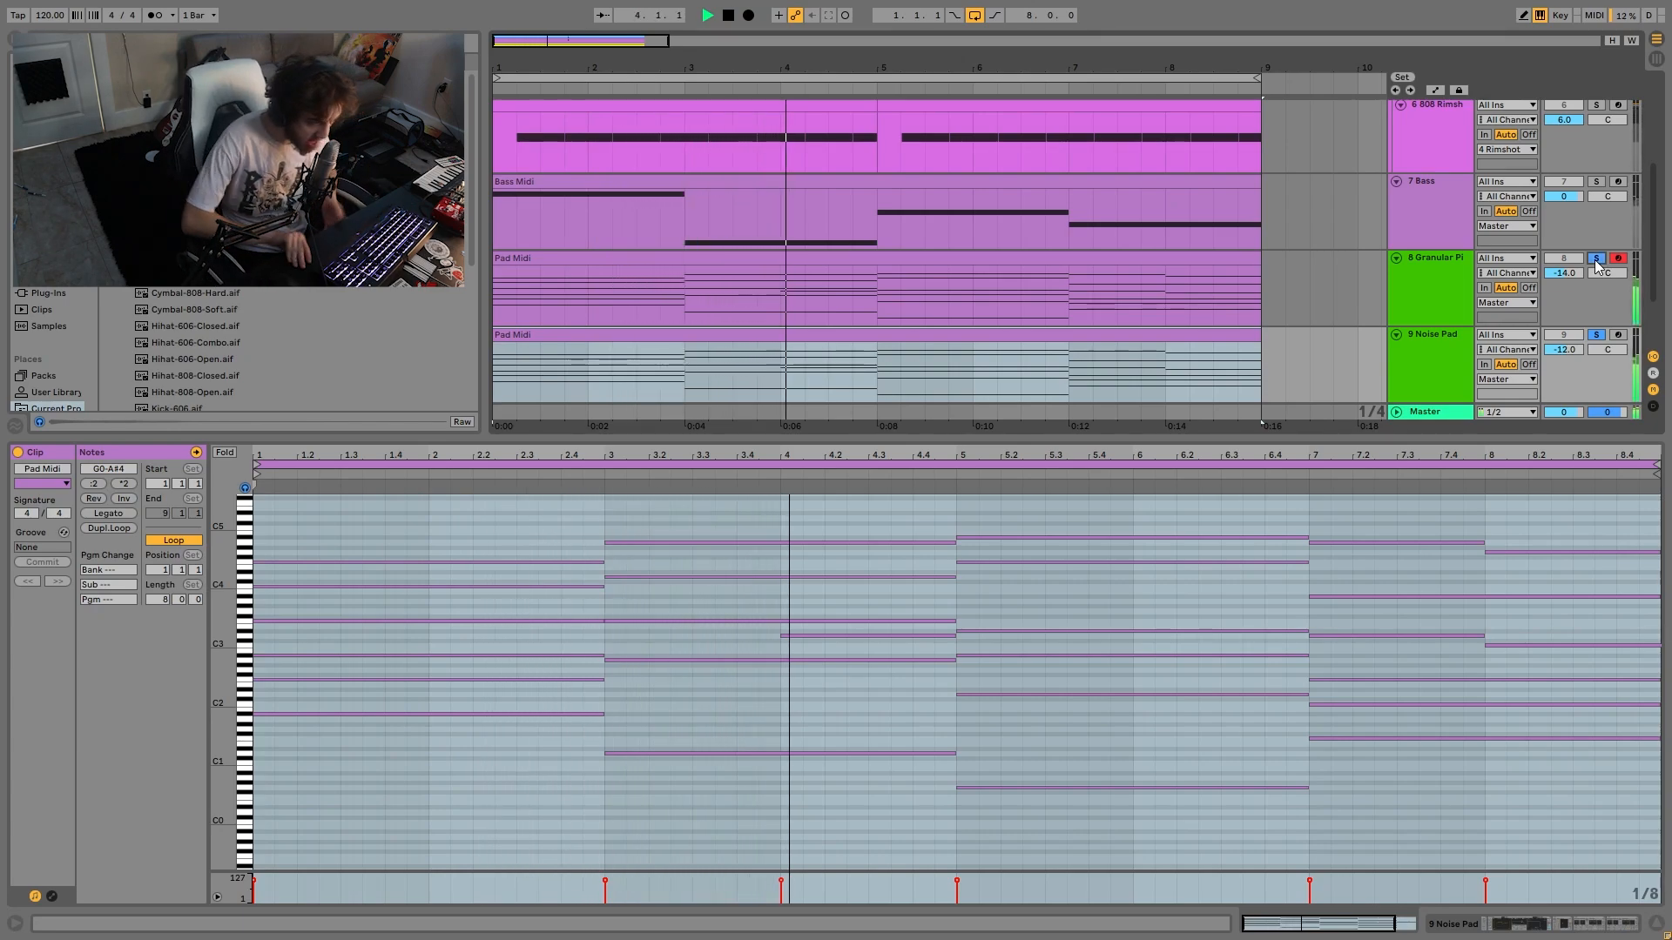
{"action": "left_click", "coordinate": [1596, 259]}
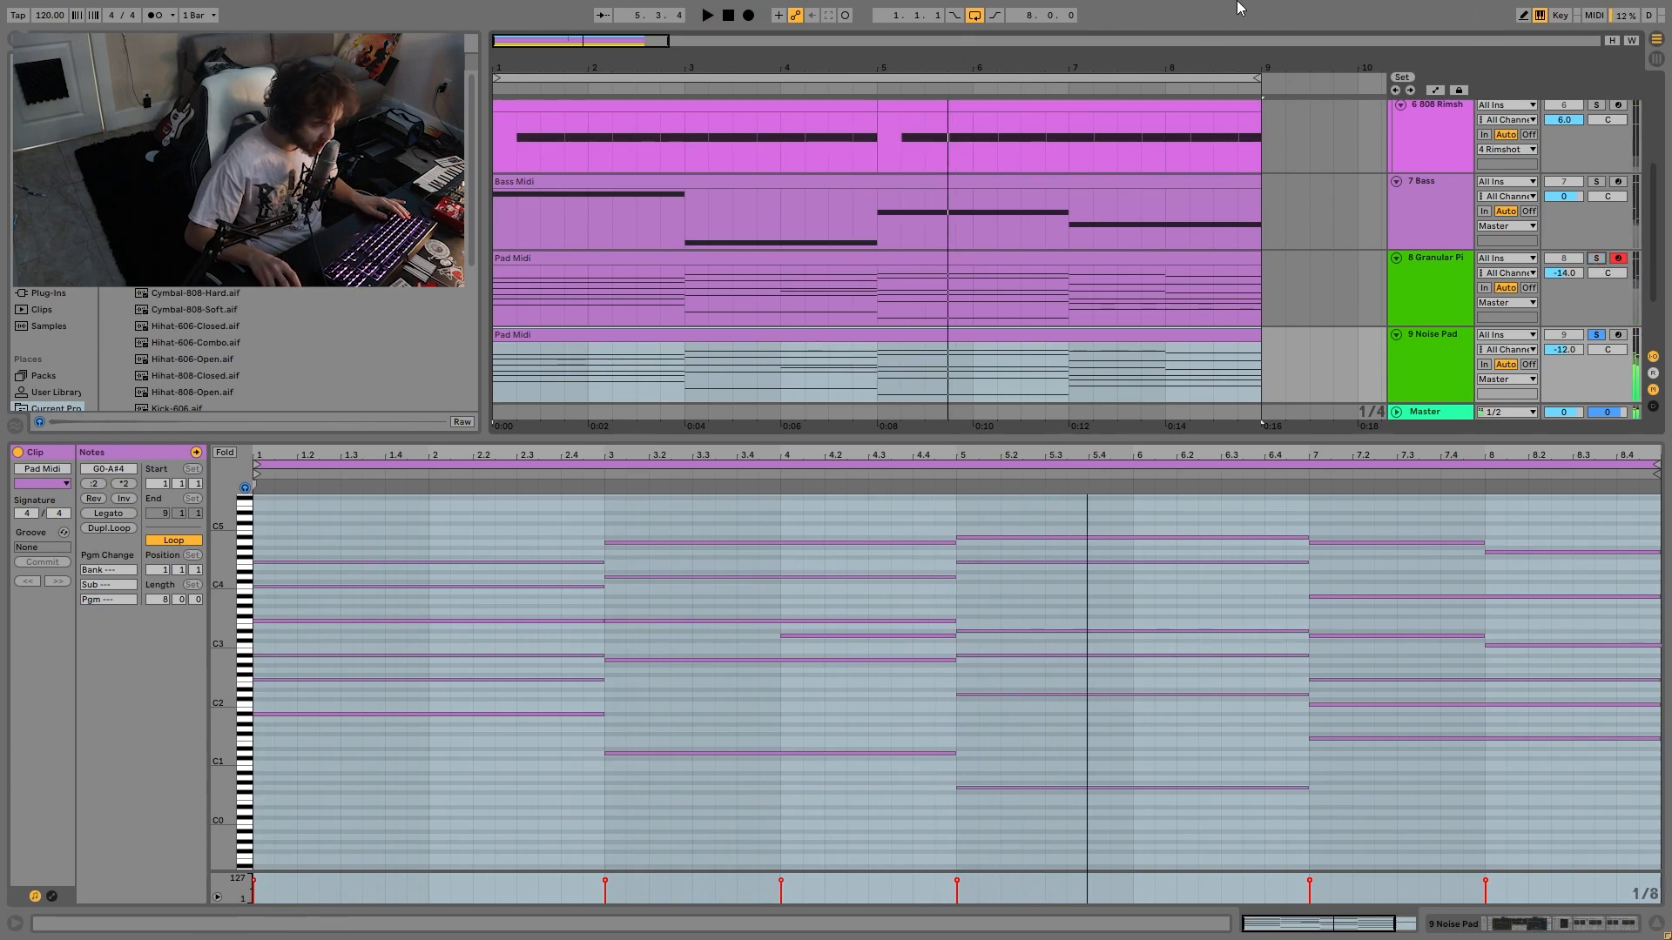
{"action": "double_click", "coordinate": [1430, 343]}
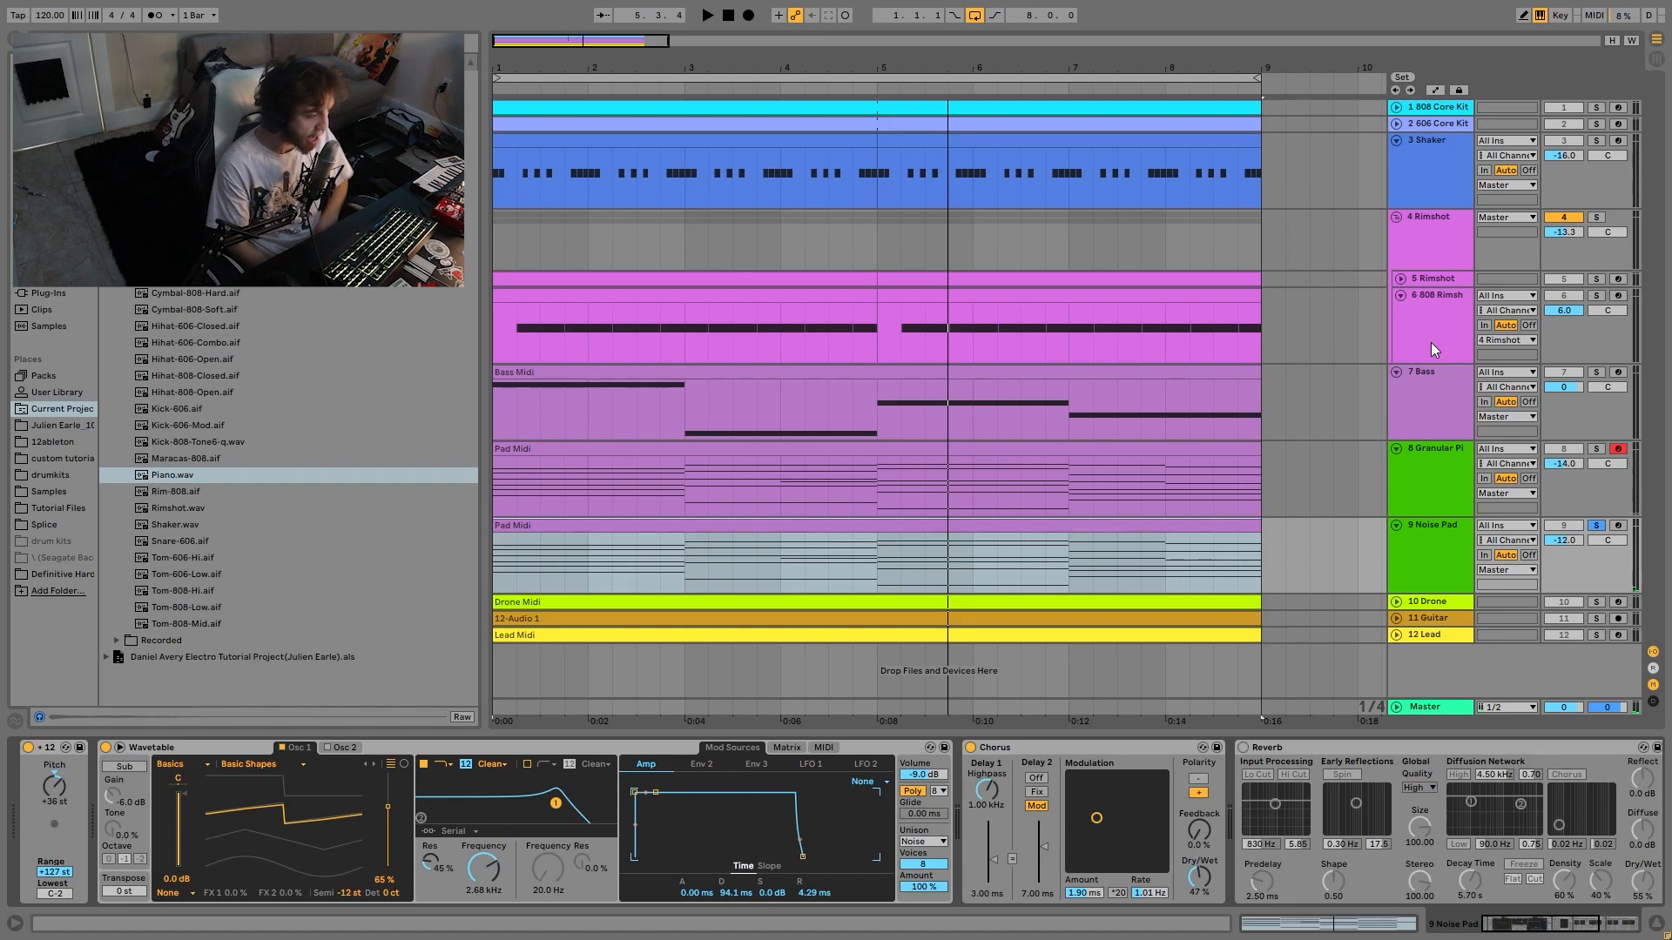
{"action": "key", "text": "space"}
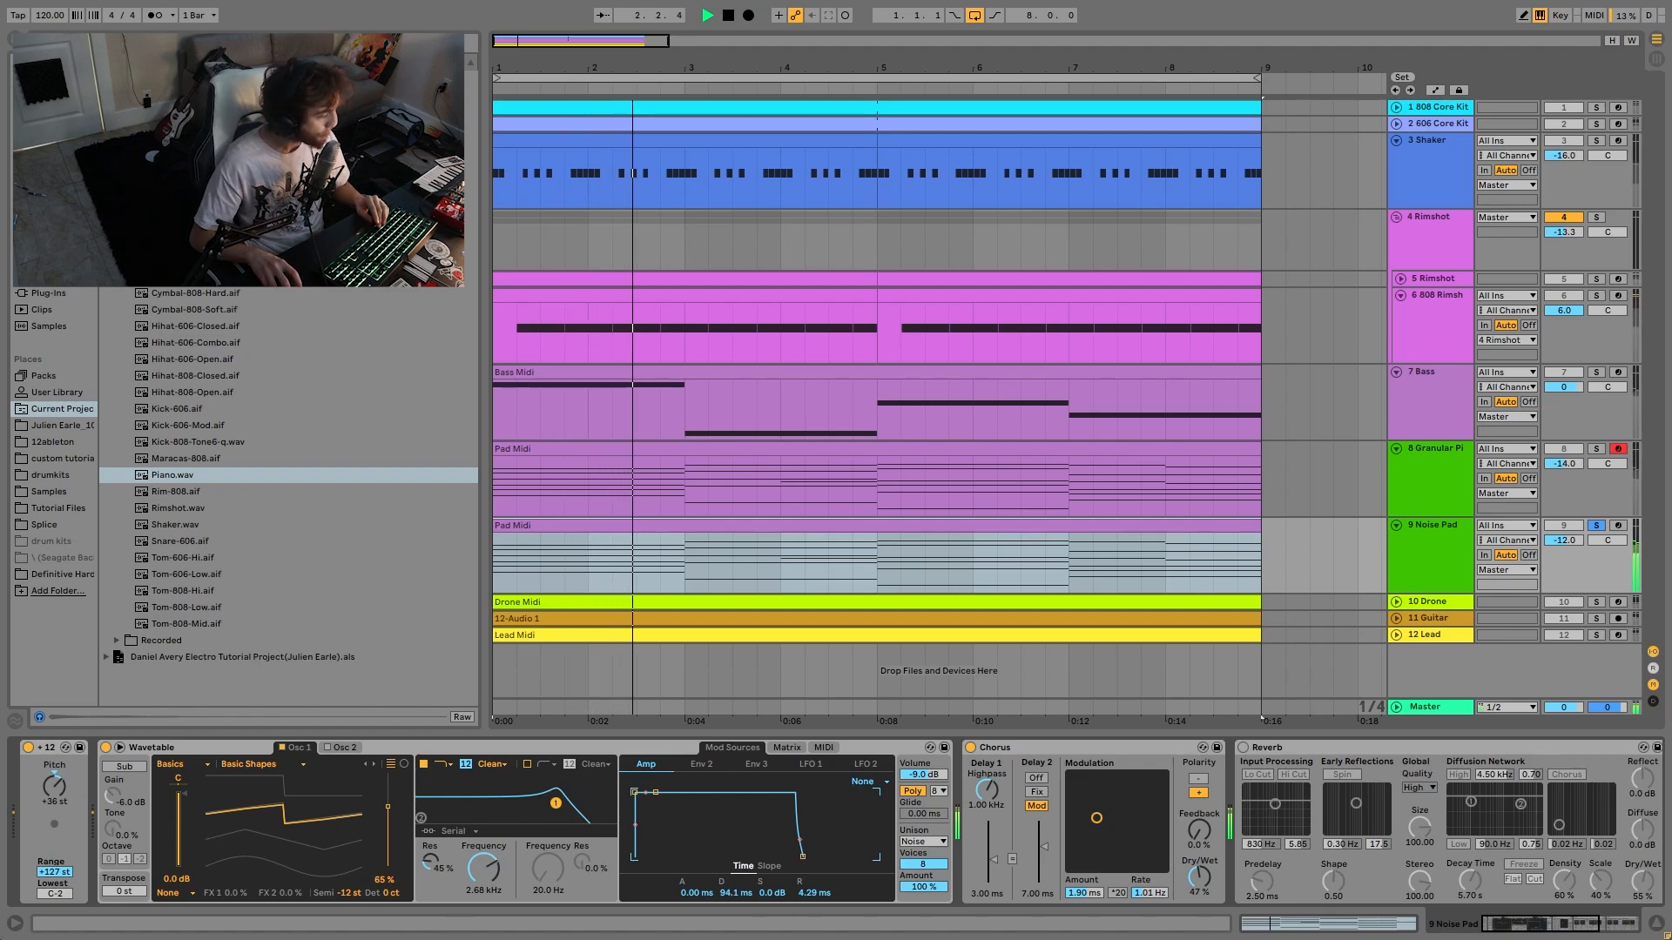
{"action": "key", "text": "space"}
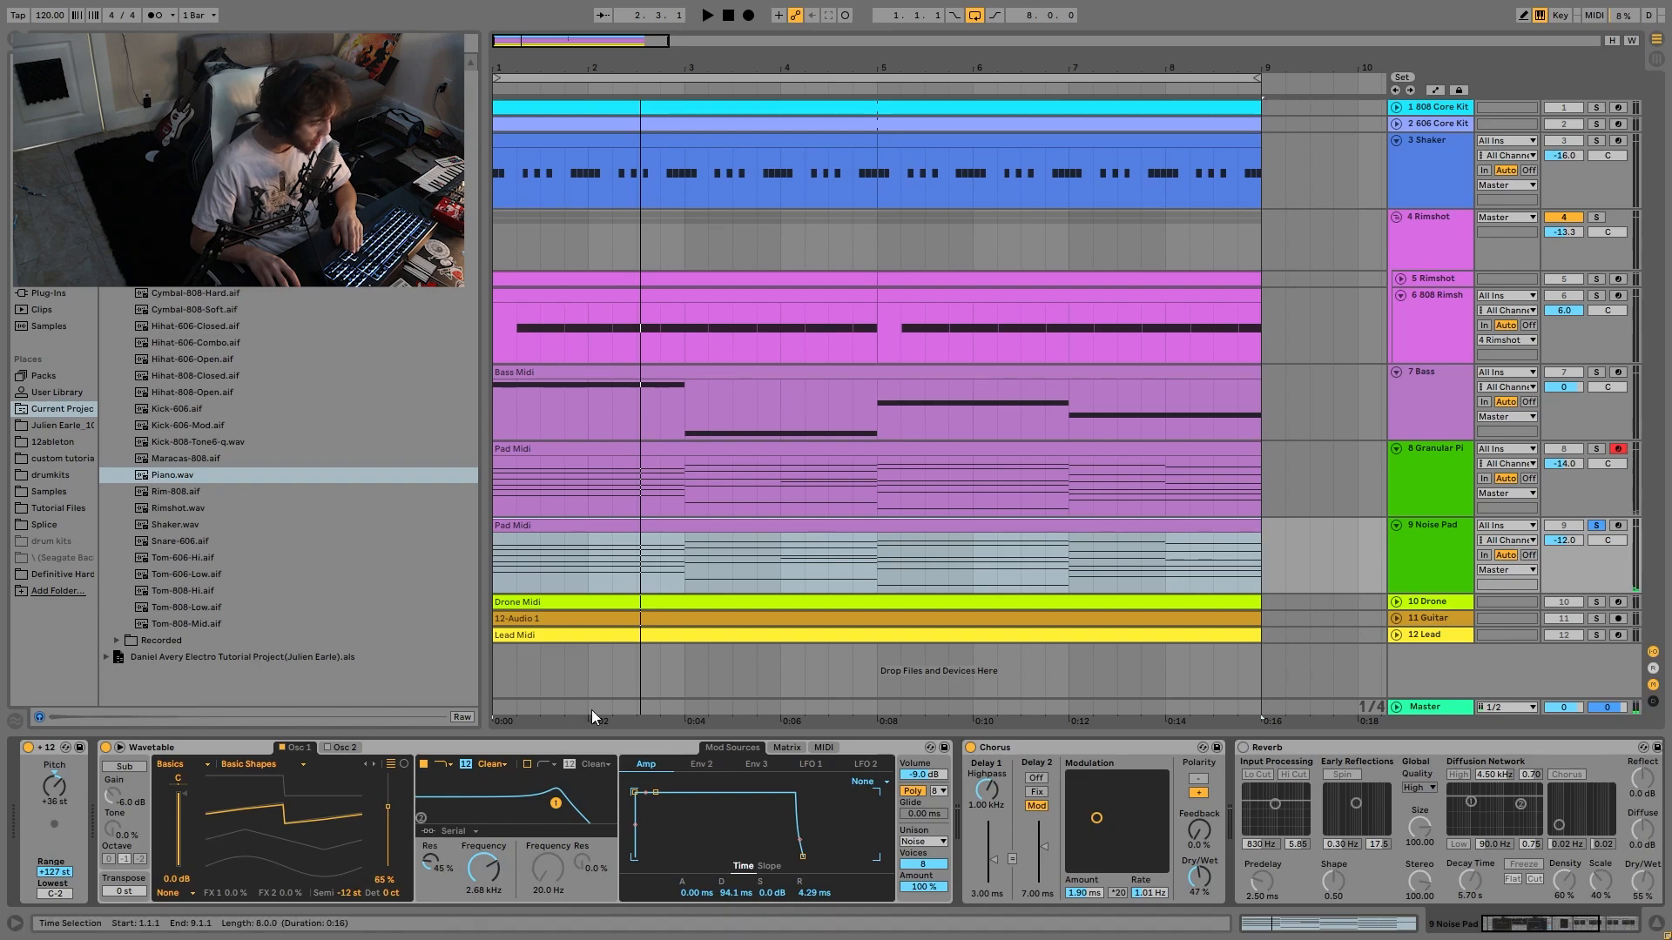
- Try opening the Wavetable filter frequency to about 20.5 kHz while the Noise Pad plays, and undo the change
{"action": "key", "text": "space"}
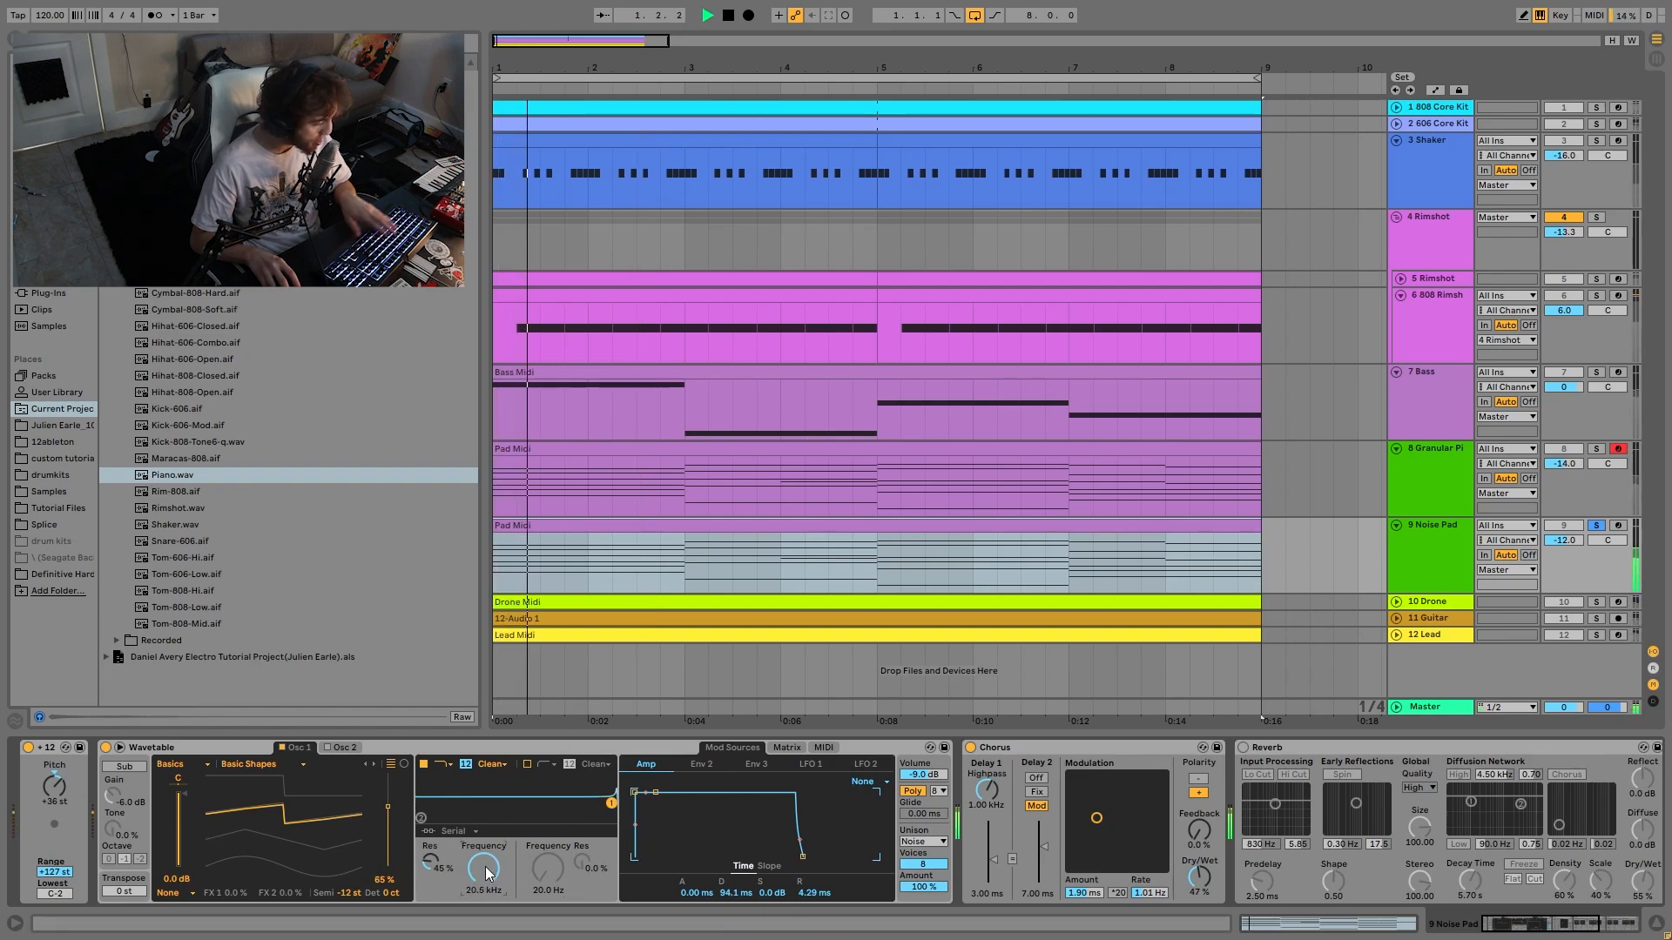
{"action": "key", "text": "space"}
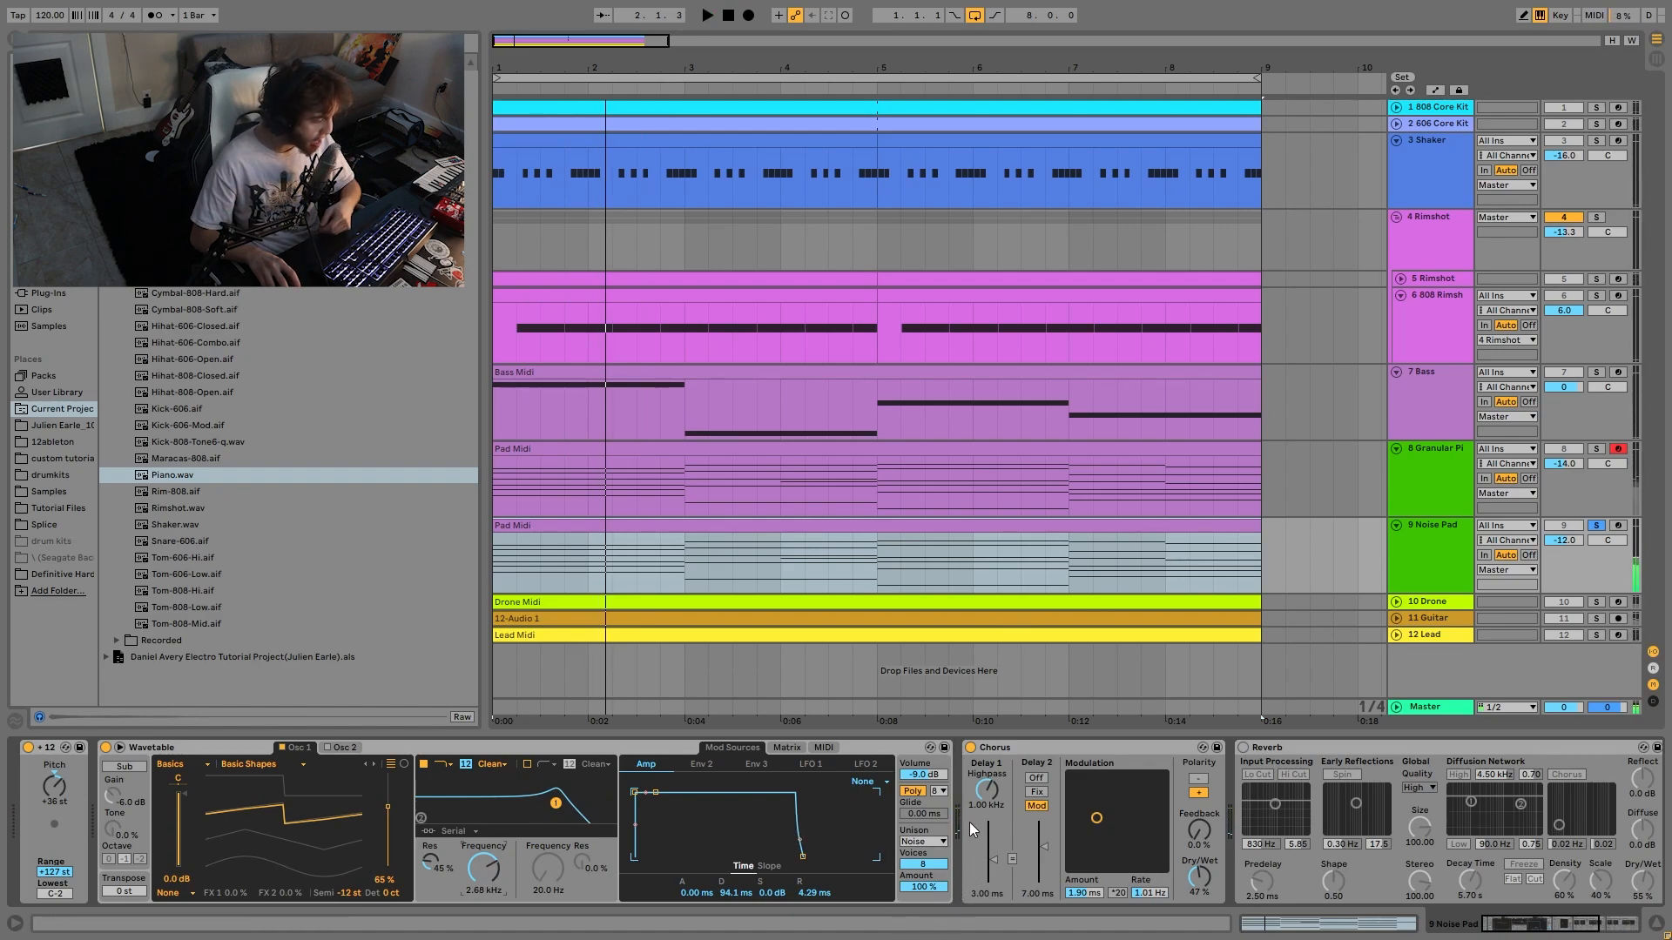
{"action": "key", "text": "ctrl+z"}
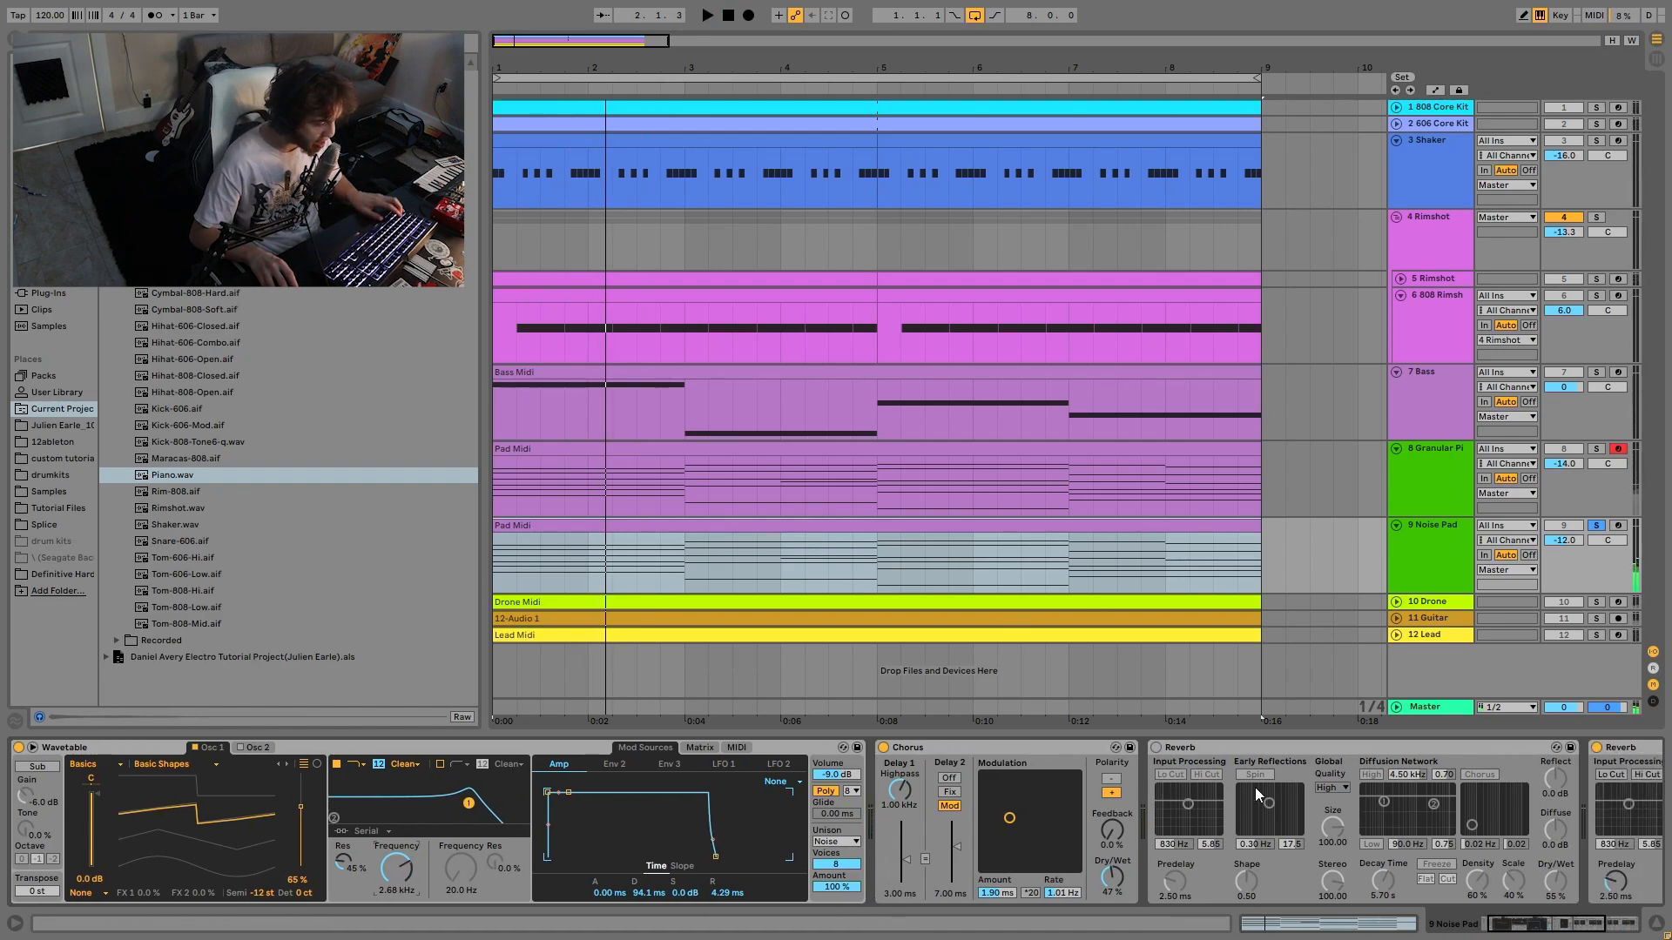
- Delete the switched-off first Reverb from the Noise Pad's chain and play the pad through the Chorus and remaining Reverb
{"action": "left_click", "coordinate": [1292, 750]}
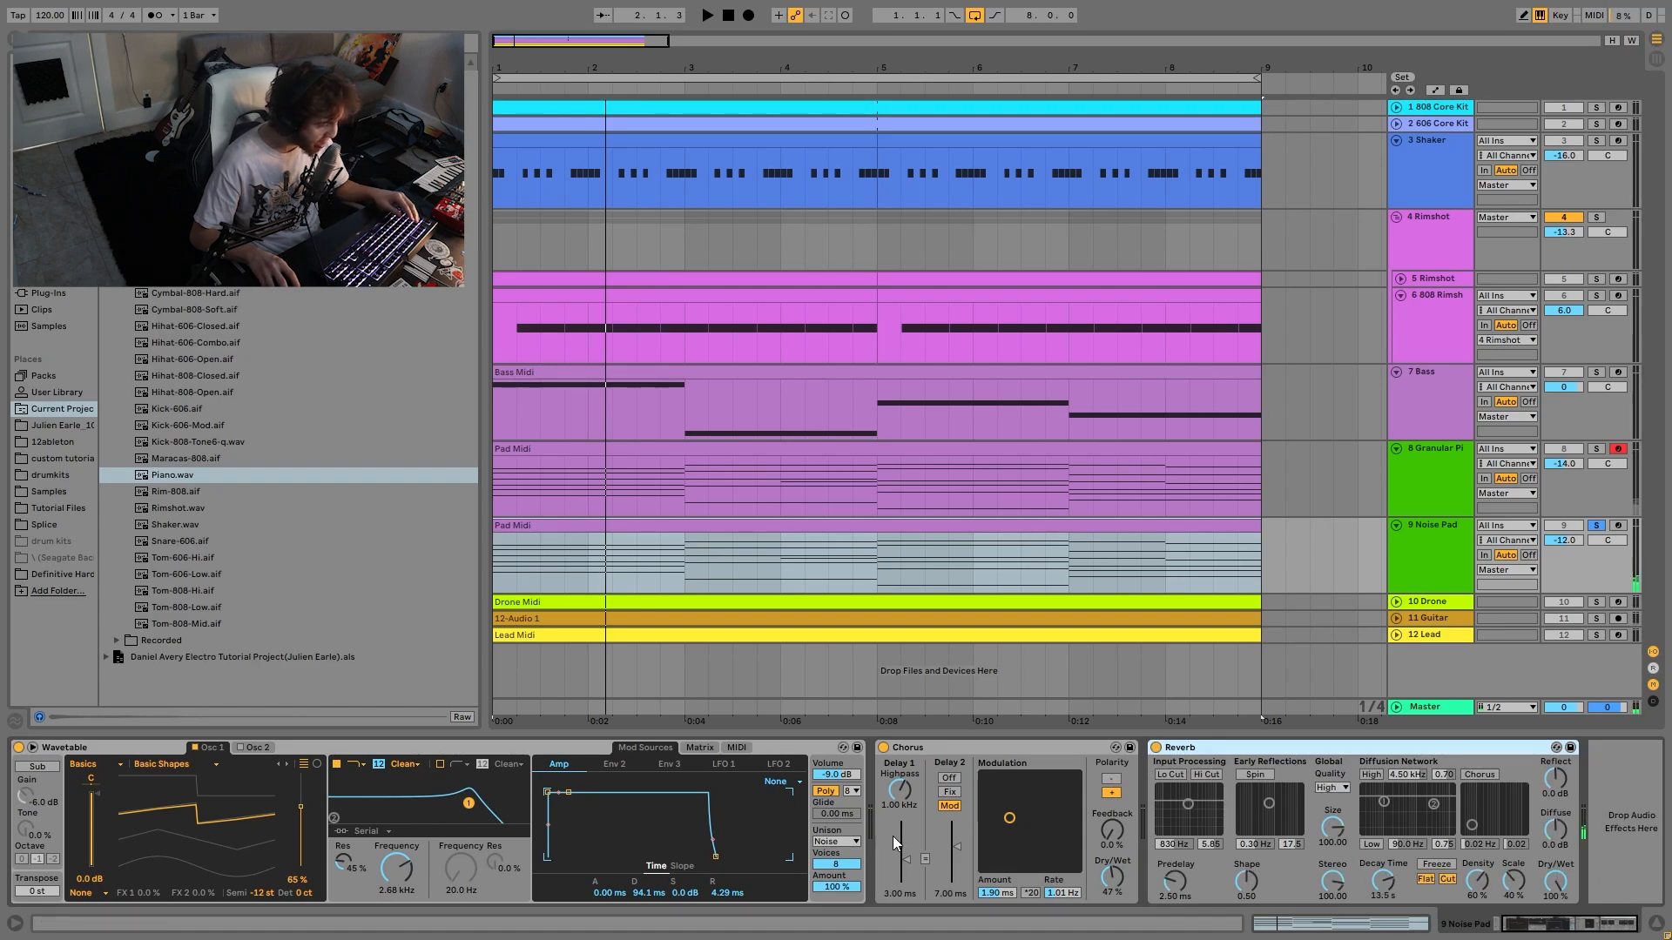
{"action": "key", "text": "space"}
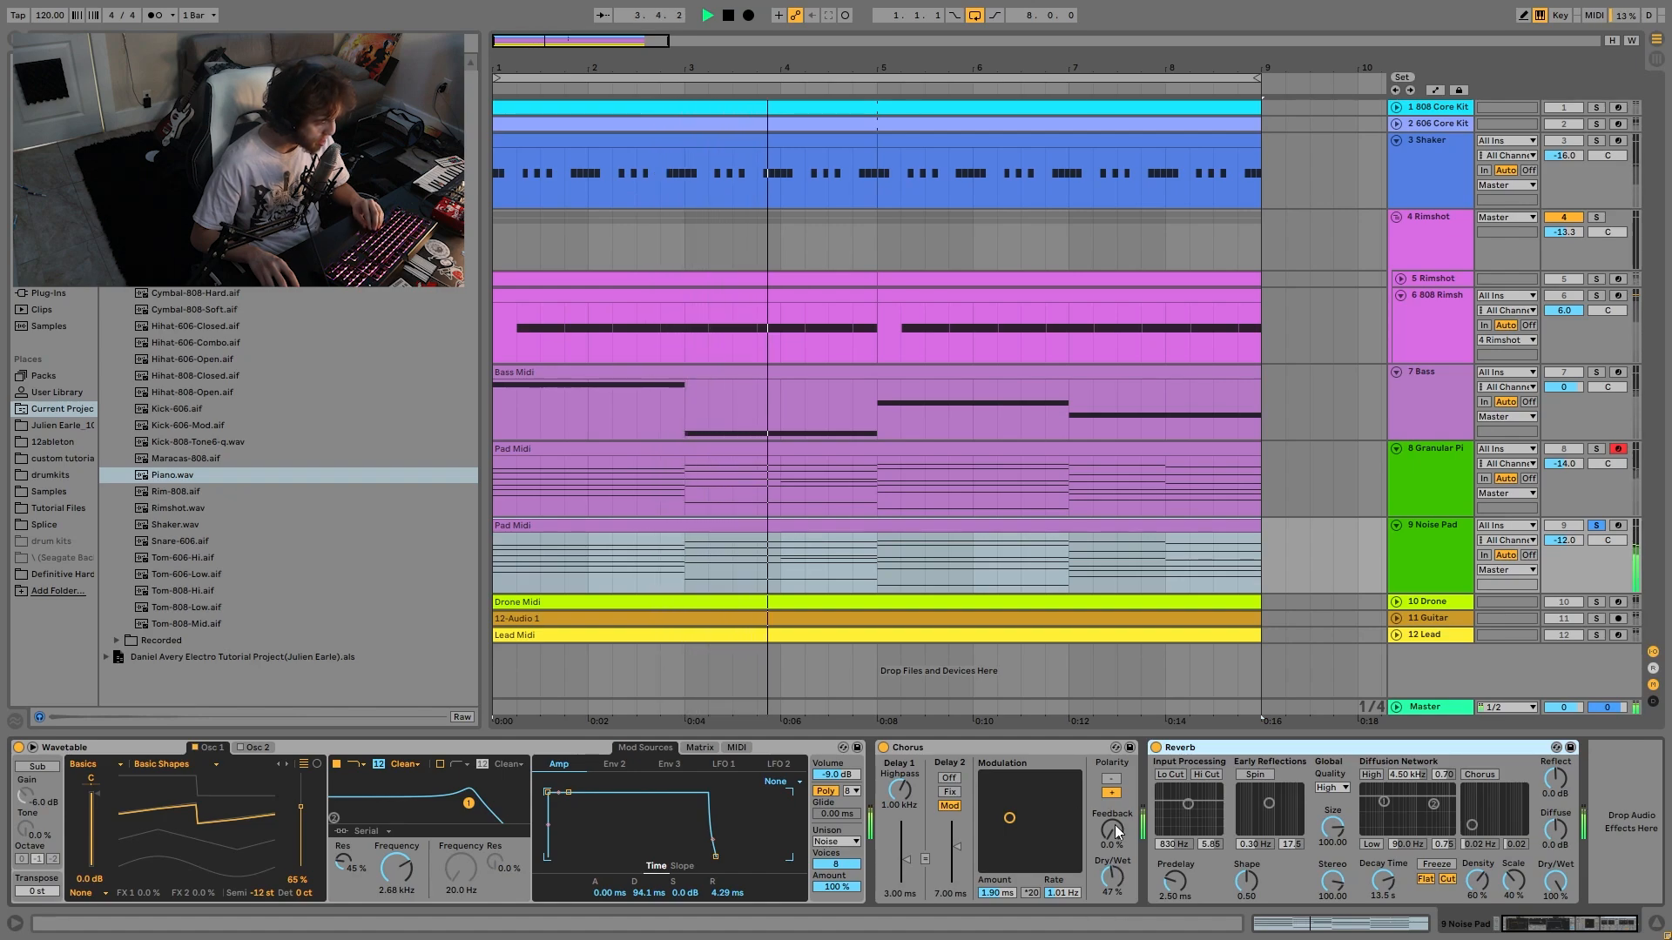
{"action": "key", "text": "space"}
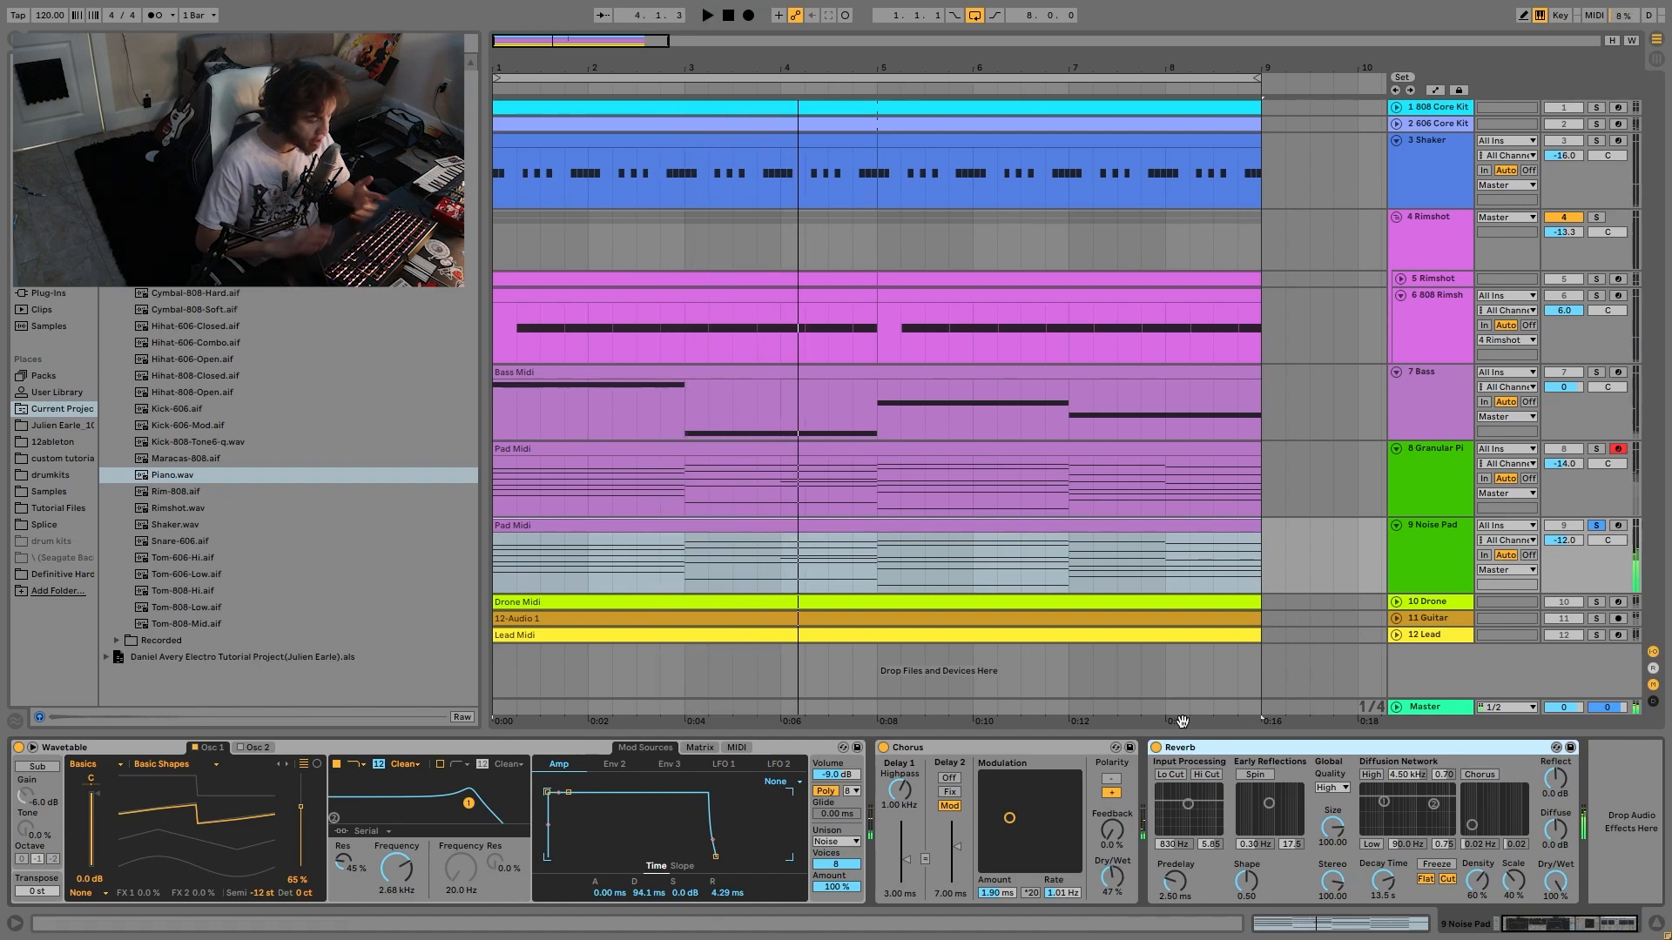
{"action": "key", "text": "space"}
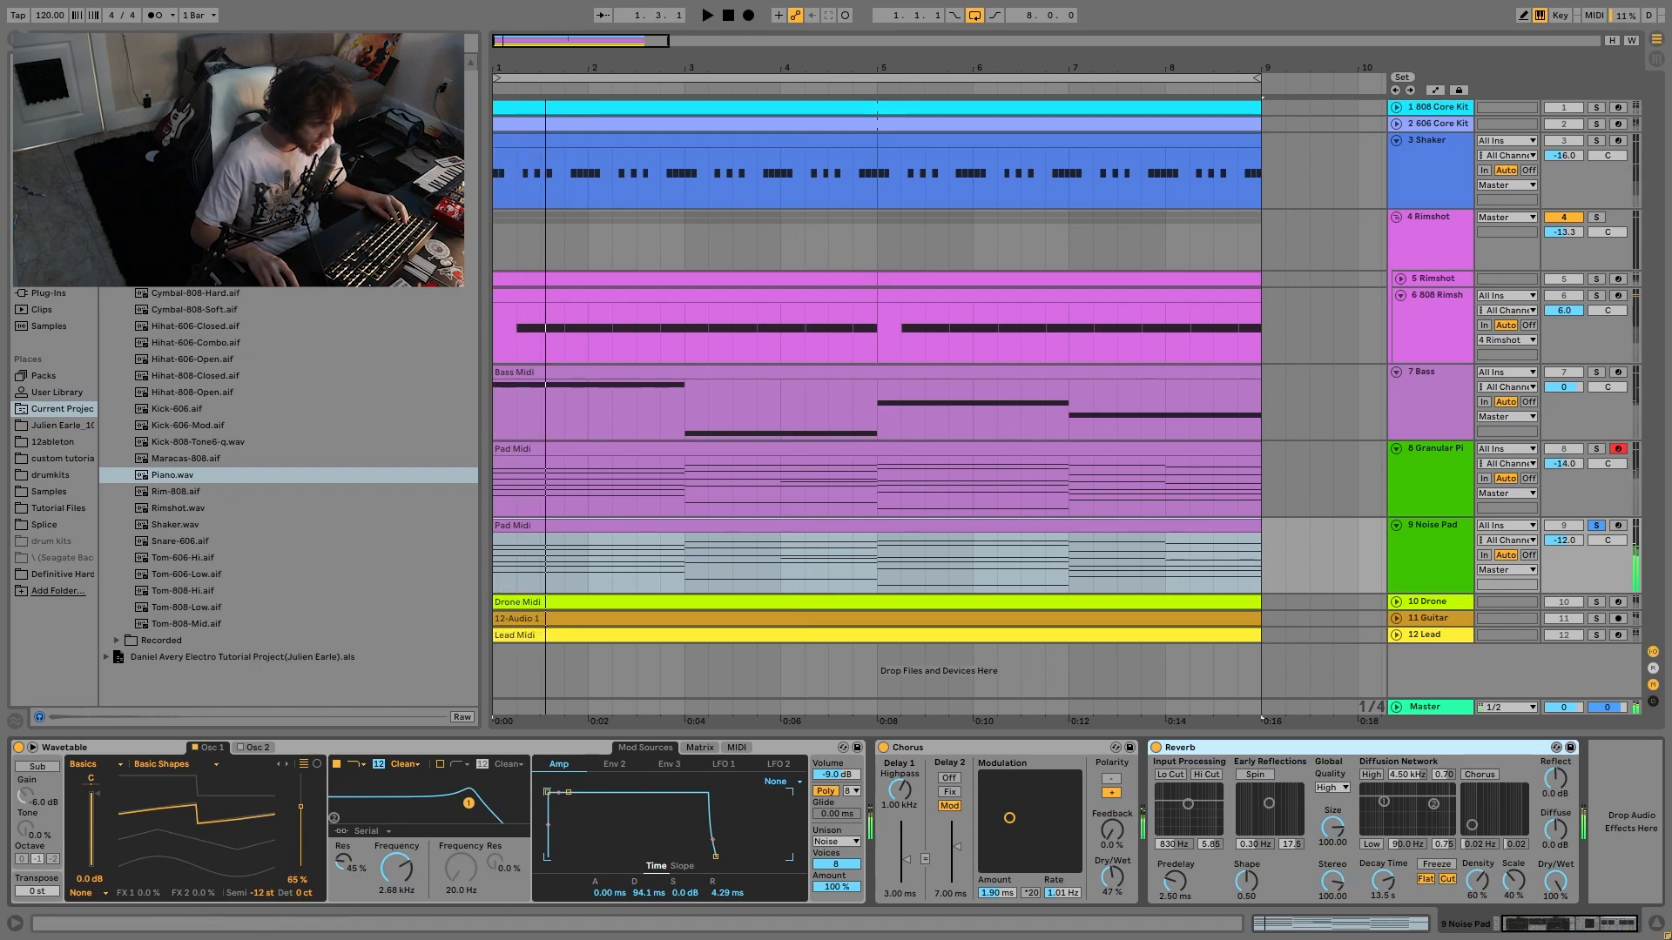
- Solo the Drone, unfold its track and open the Drone Midi clip while playing it to examine its four notes
{"action": "left_click", "coordinate": [1596, 602]}
{"action": "key", "text": "space"}
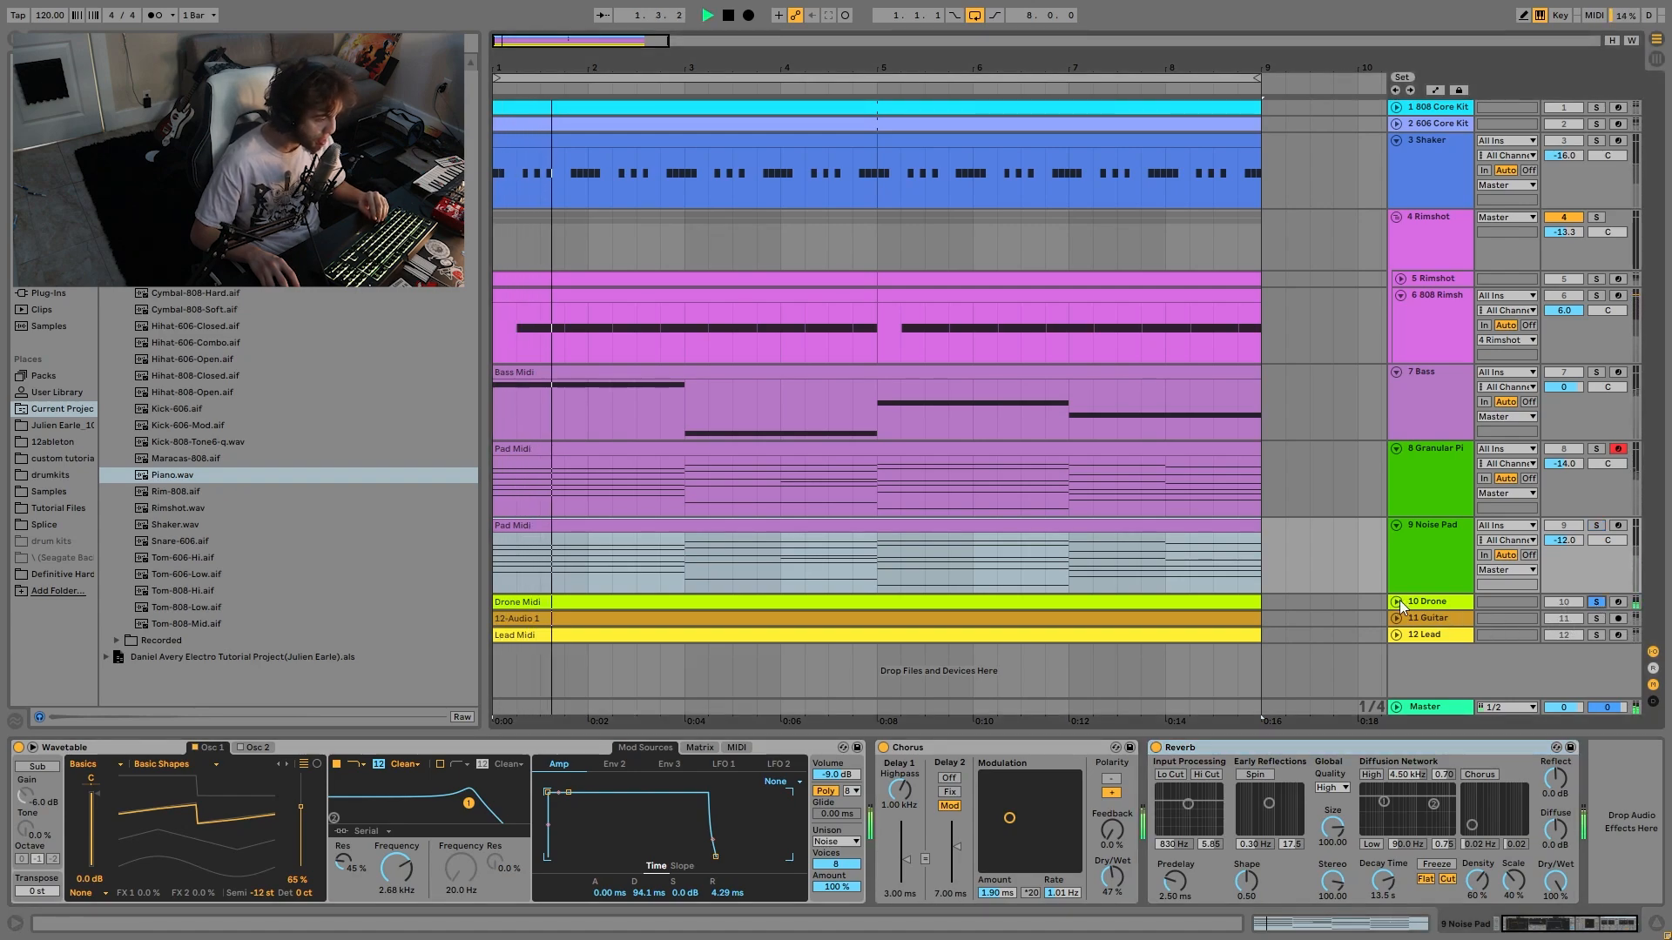
{"action": "left_click", "coordinate": [1404, 602]}
{"action": "left_click", "coordinate": [1397, 603]}
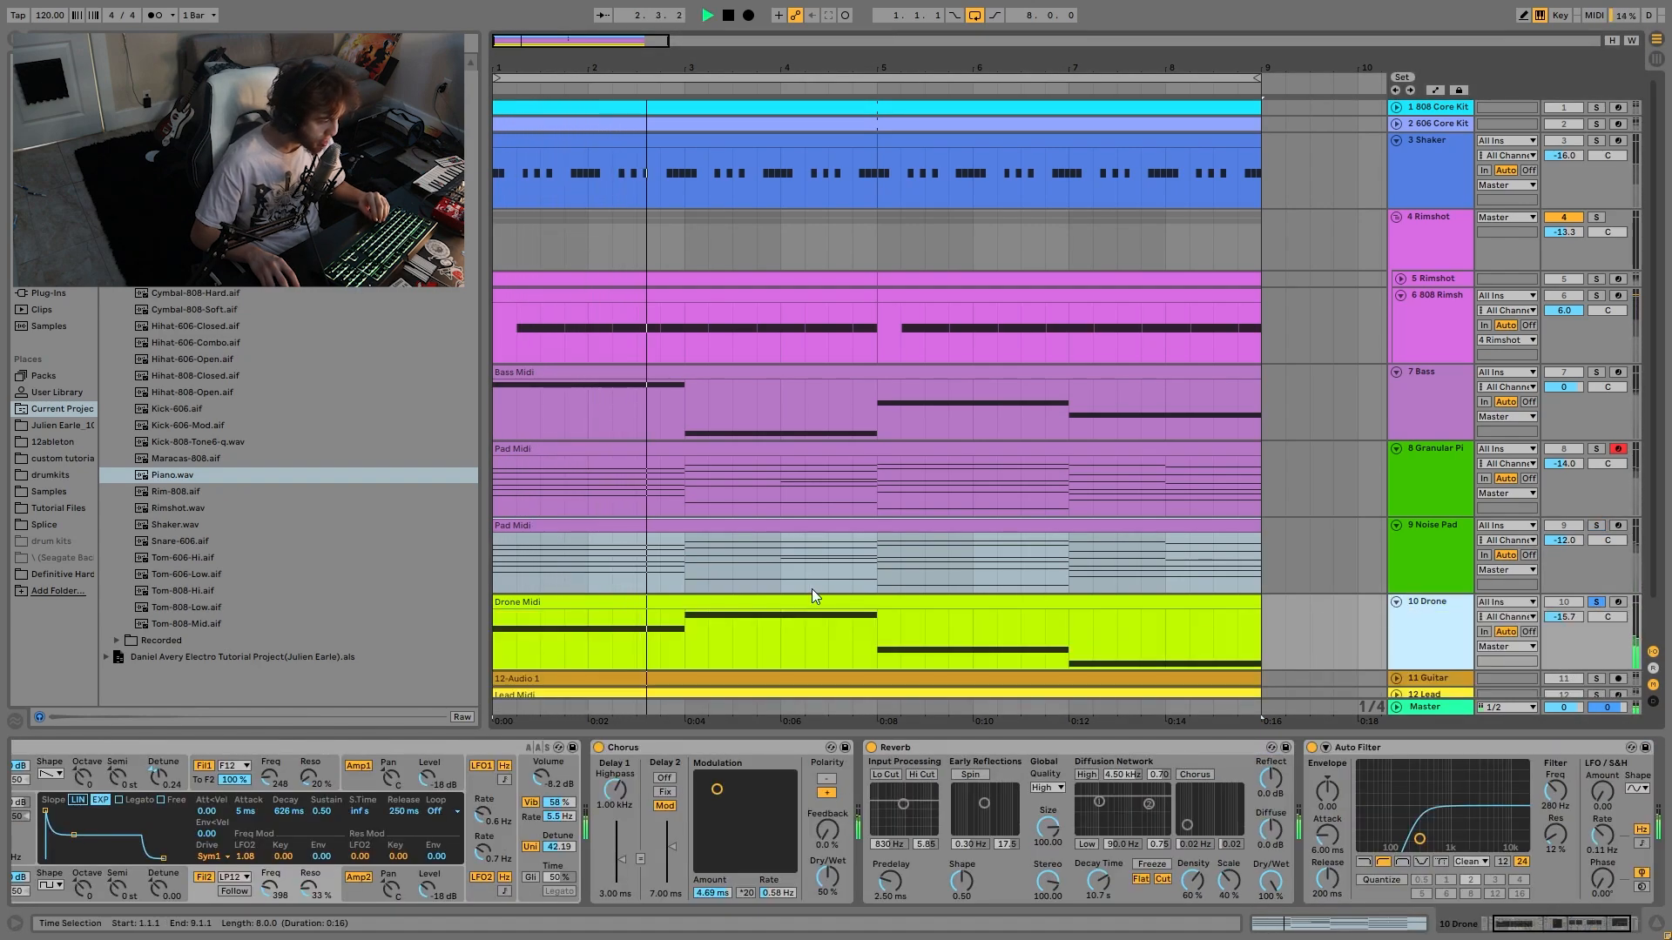
{"action": "double_click", "coordinate": [811, 589]}
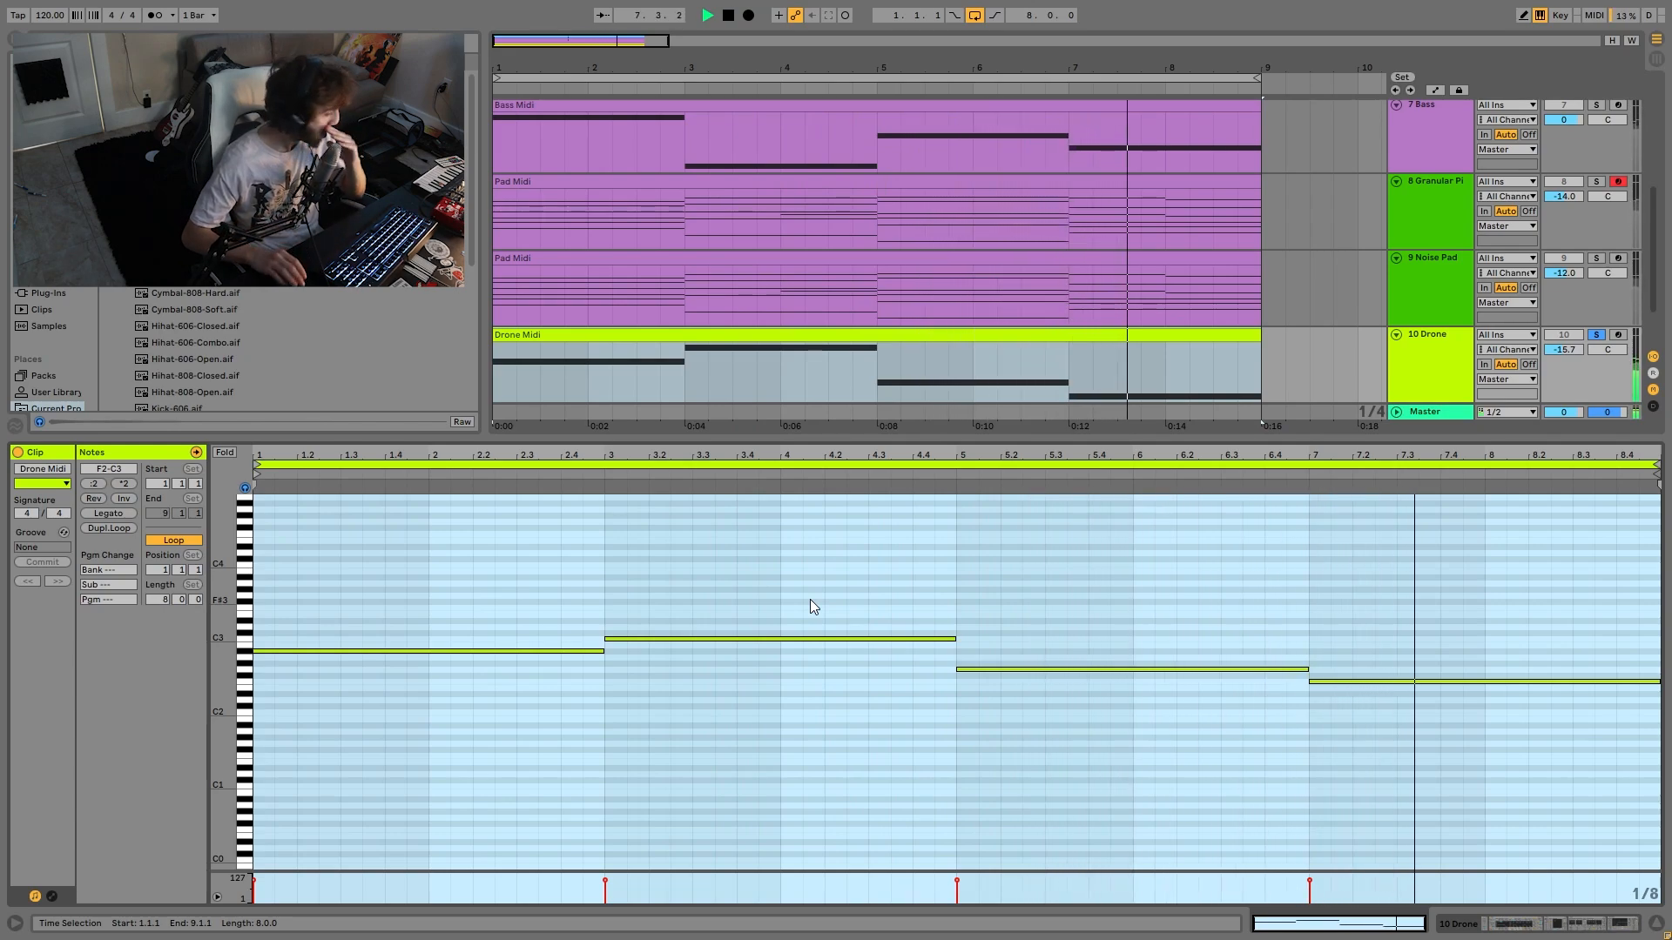
{"action": "key", "text": "space"}
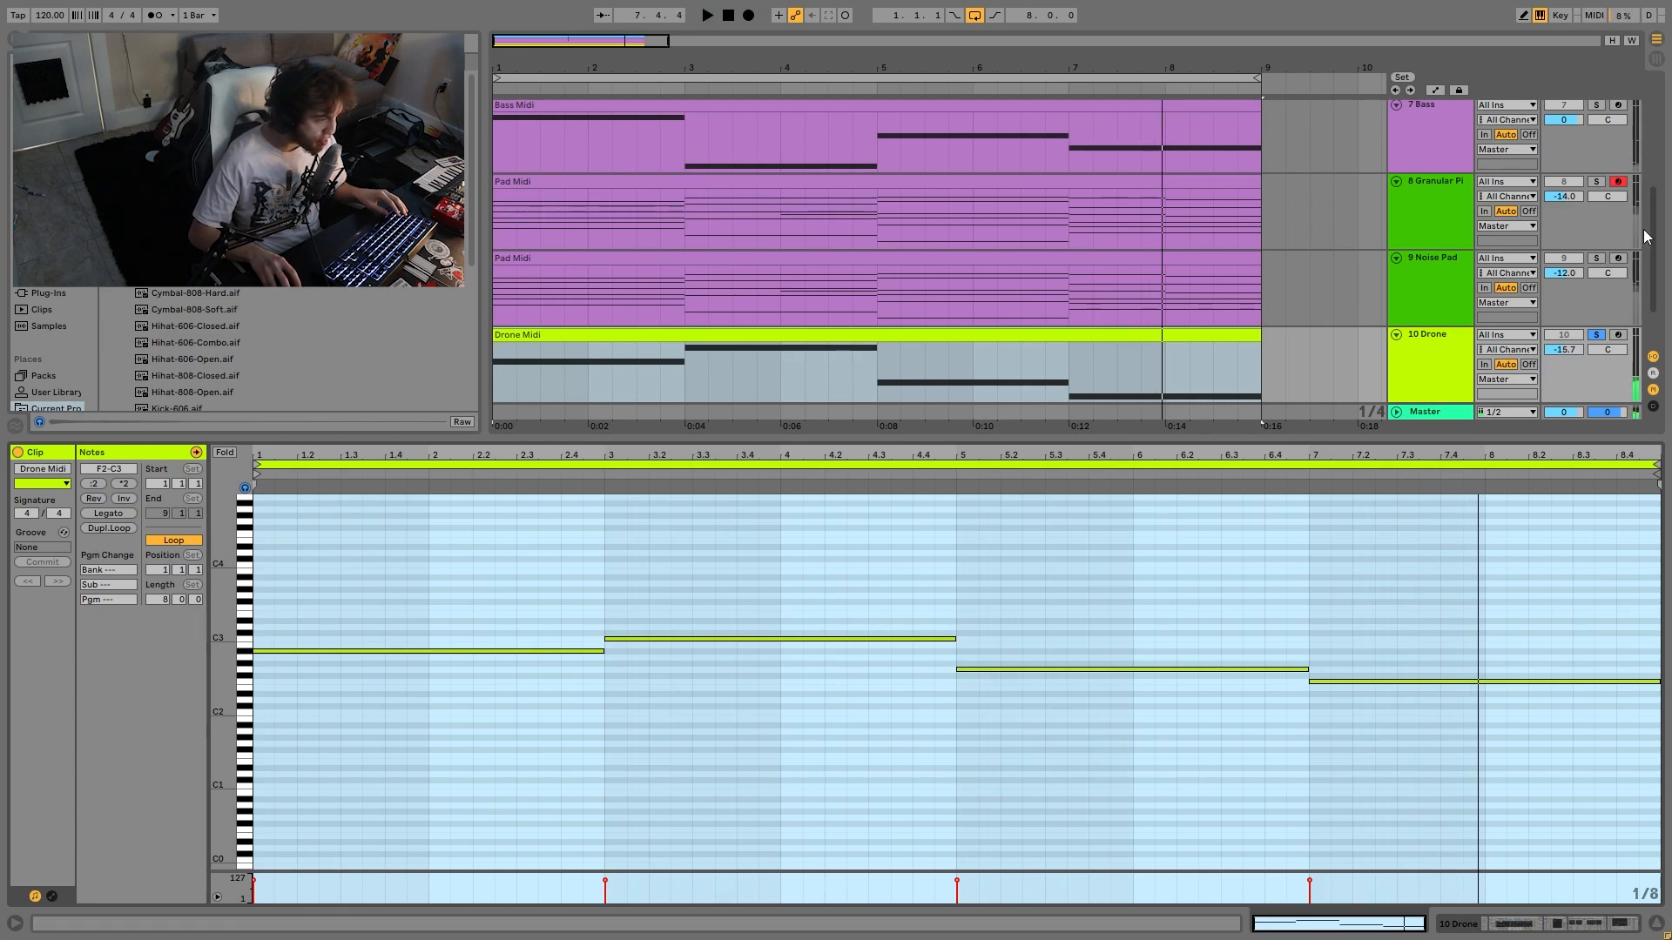
{"action": "left_click", "coordinate": [1599, 104]}
{"action": "key", "text": "space"}
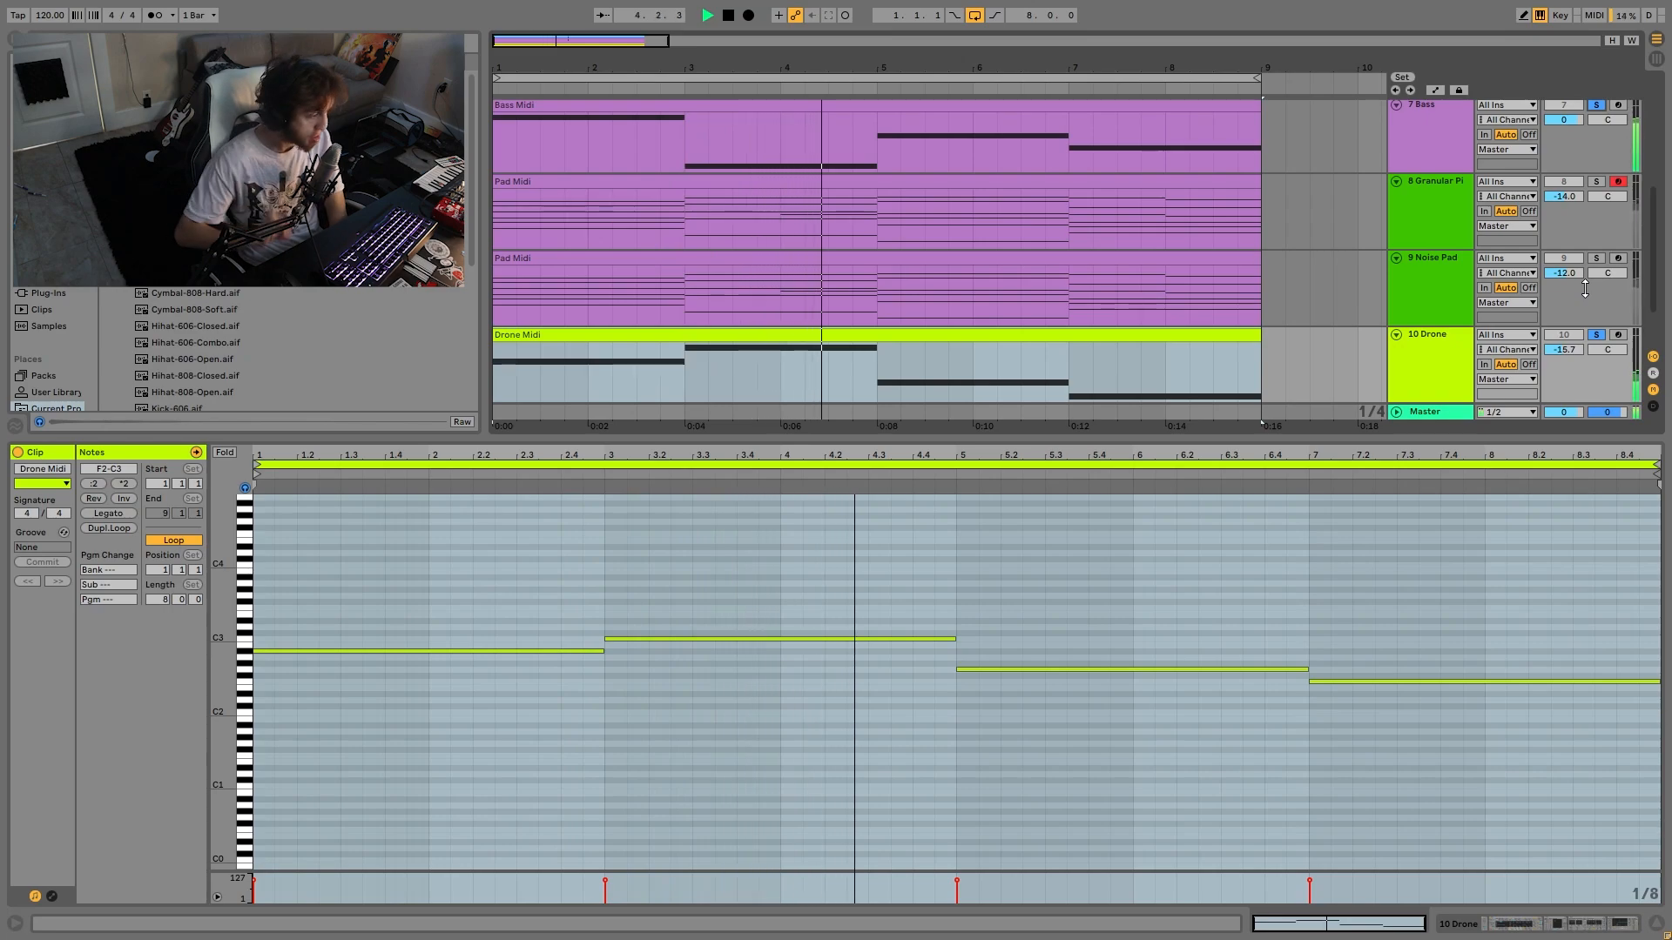
{"action": "left_click", "coordinate": [1440, 383]}
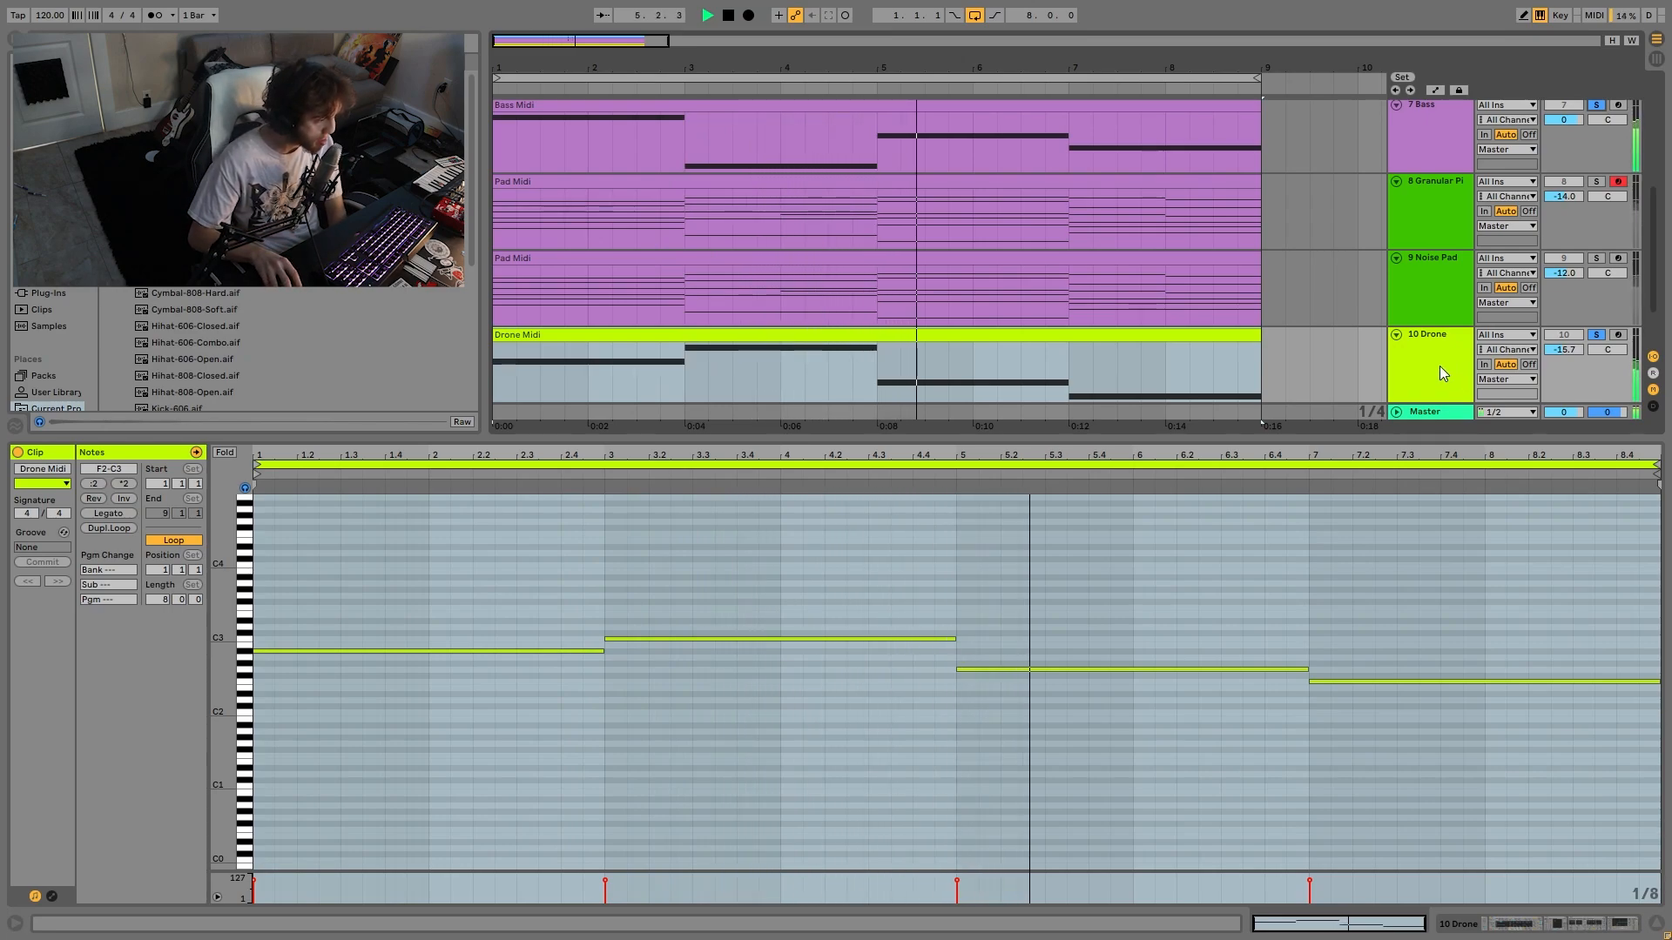
{"action": "left_click", "coordinate": [1439, 366]}
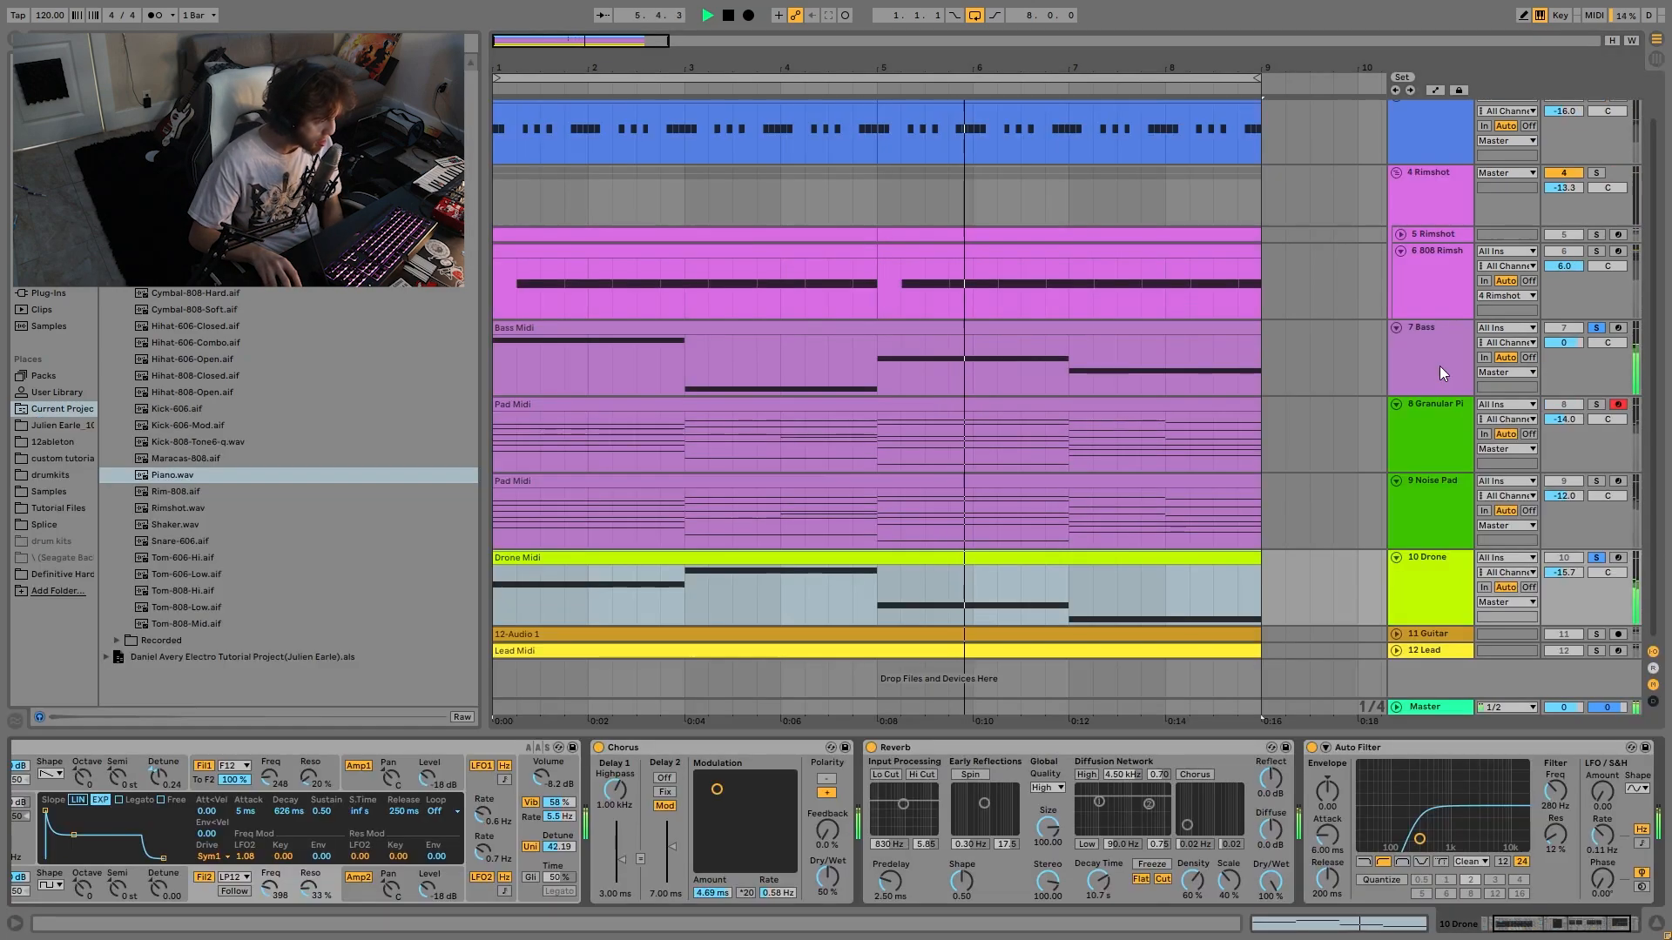
{"action": "left_click", "coordinate": [1596, 404]}
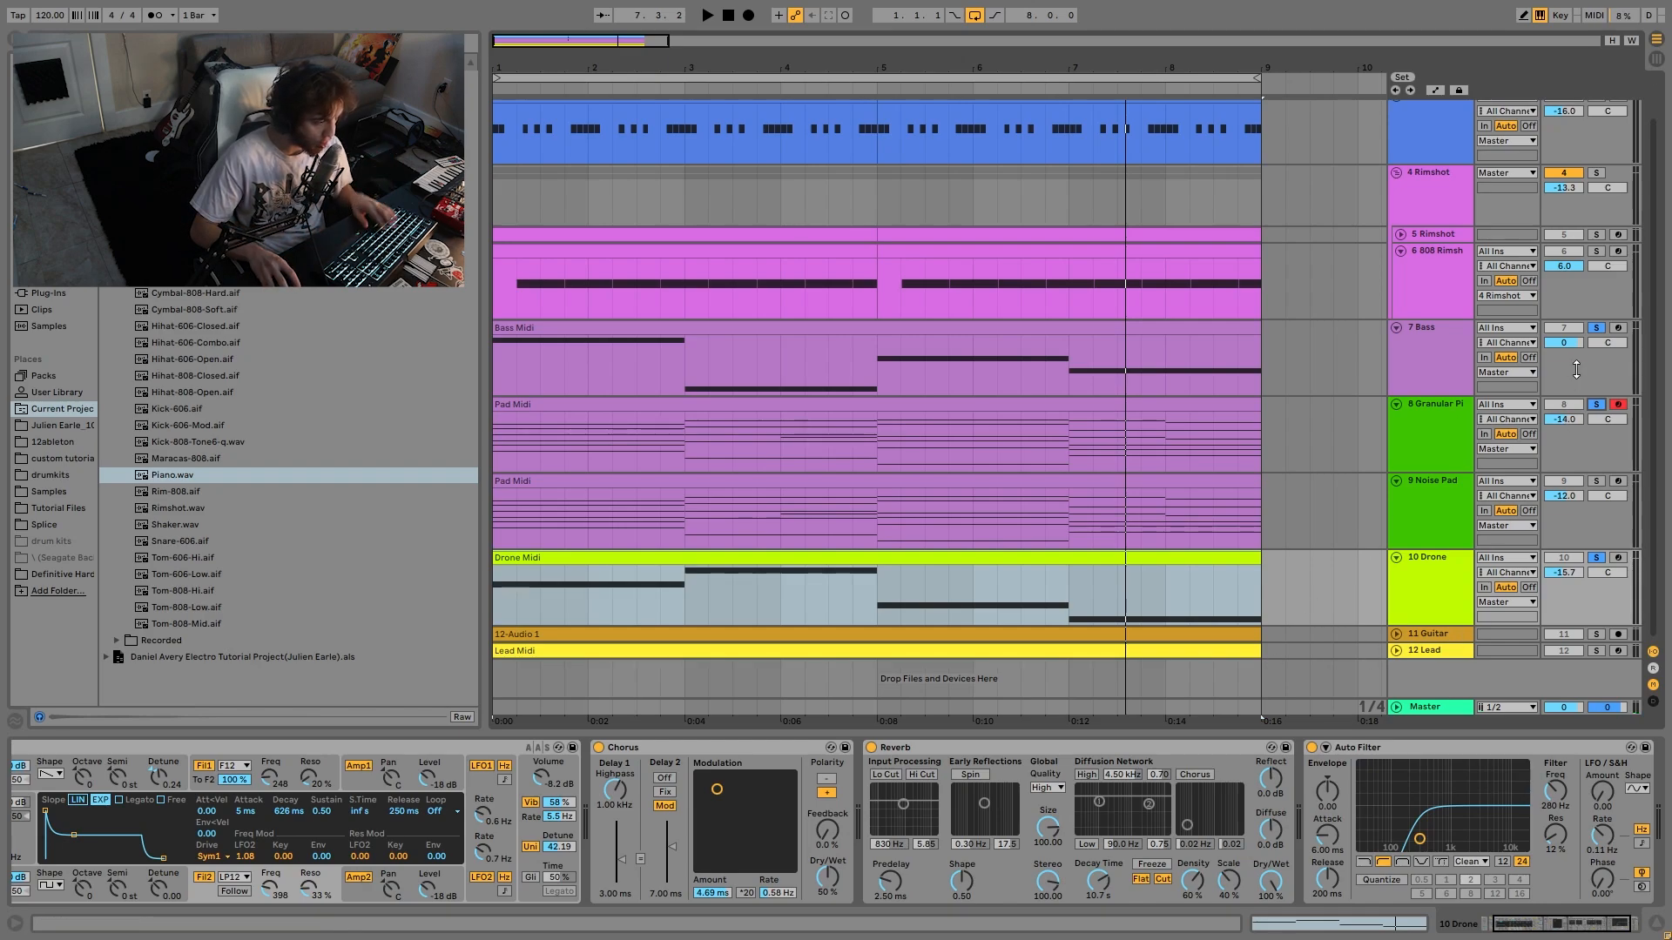
- Solo only the Drone and play it while showing the Analog synth at the start of its device chain
{"action": "left_click", "coordinate": [1596, 560]}
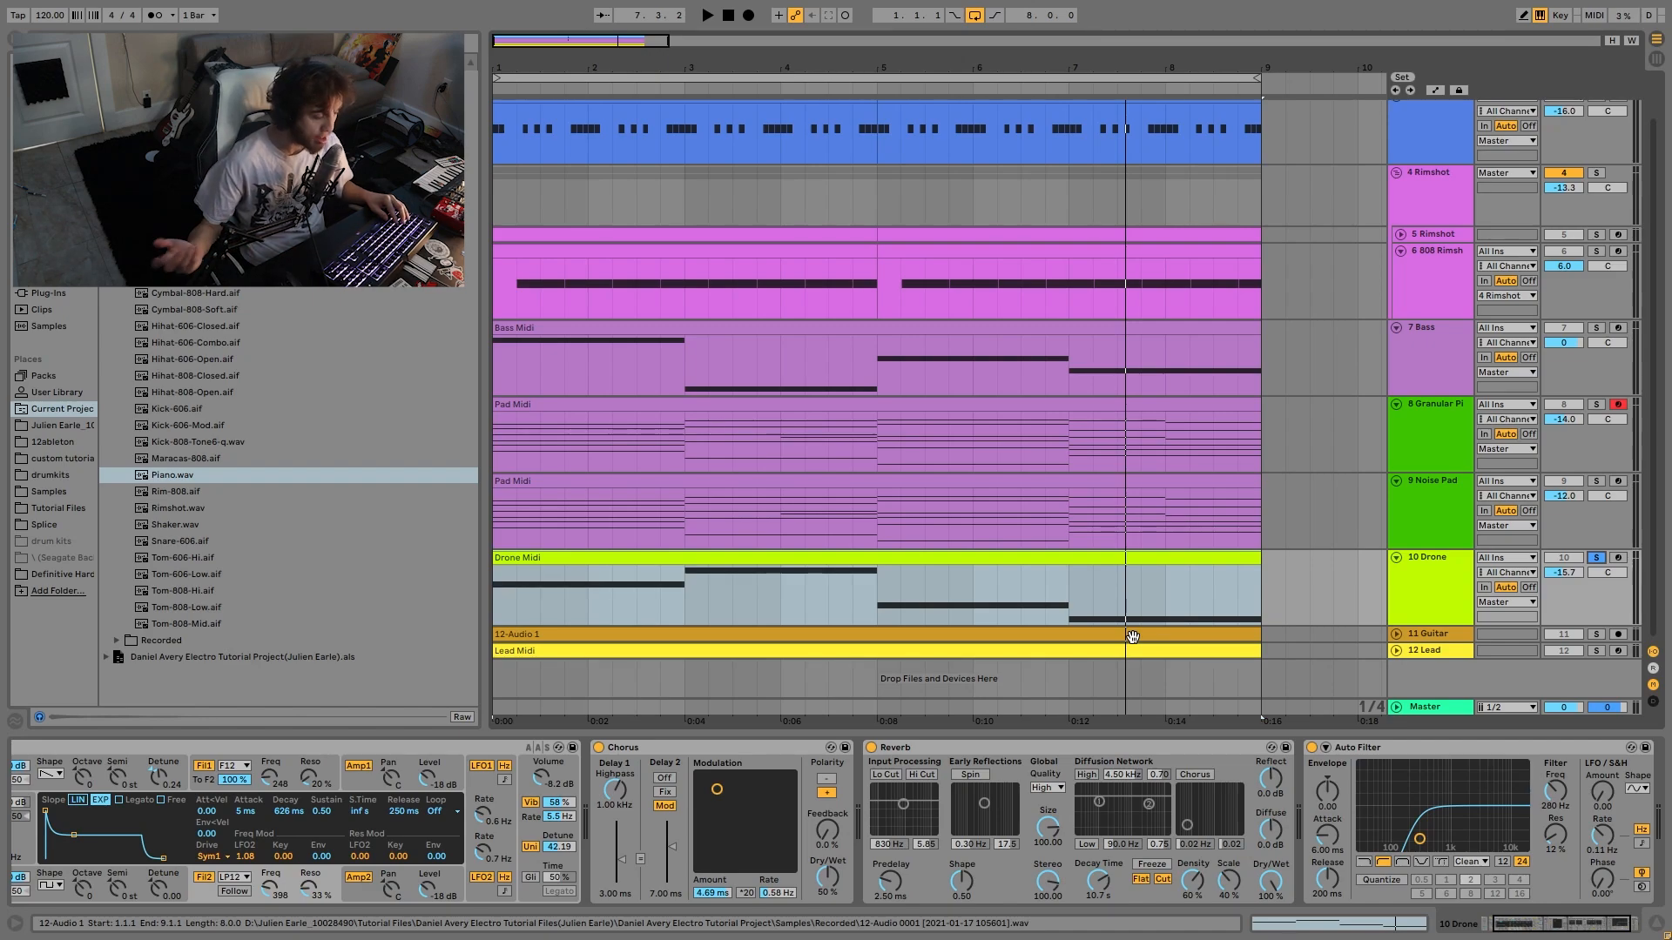
{"action": "key", "text": "space"}
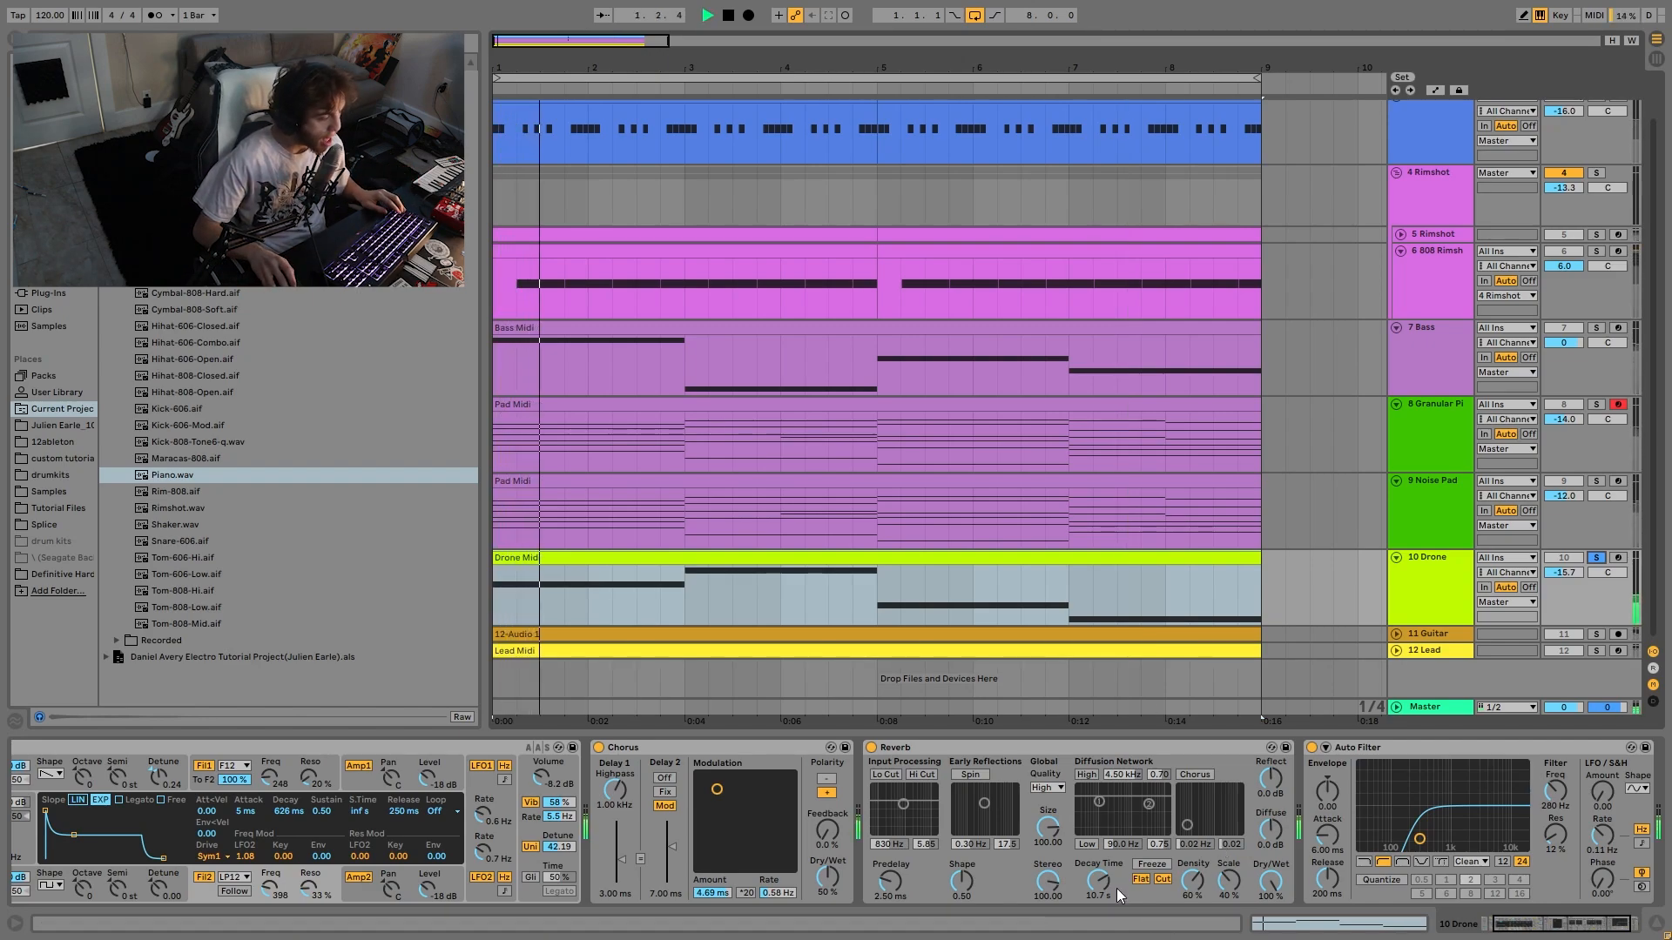
{"action": "scroll", "coordinate": [1116, 888], "scroll_direction": "left", "scroll_amount": 3}
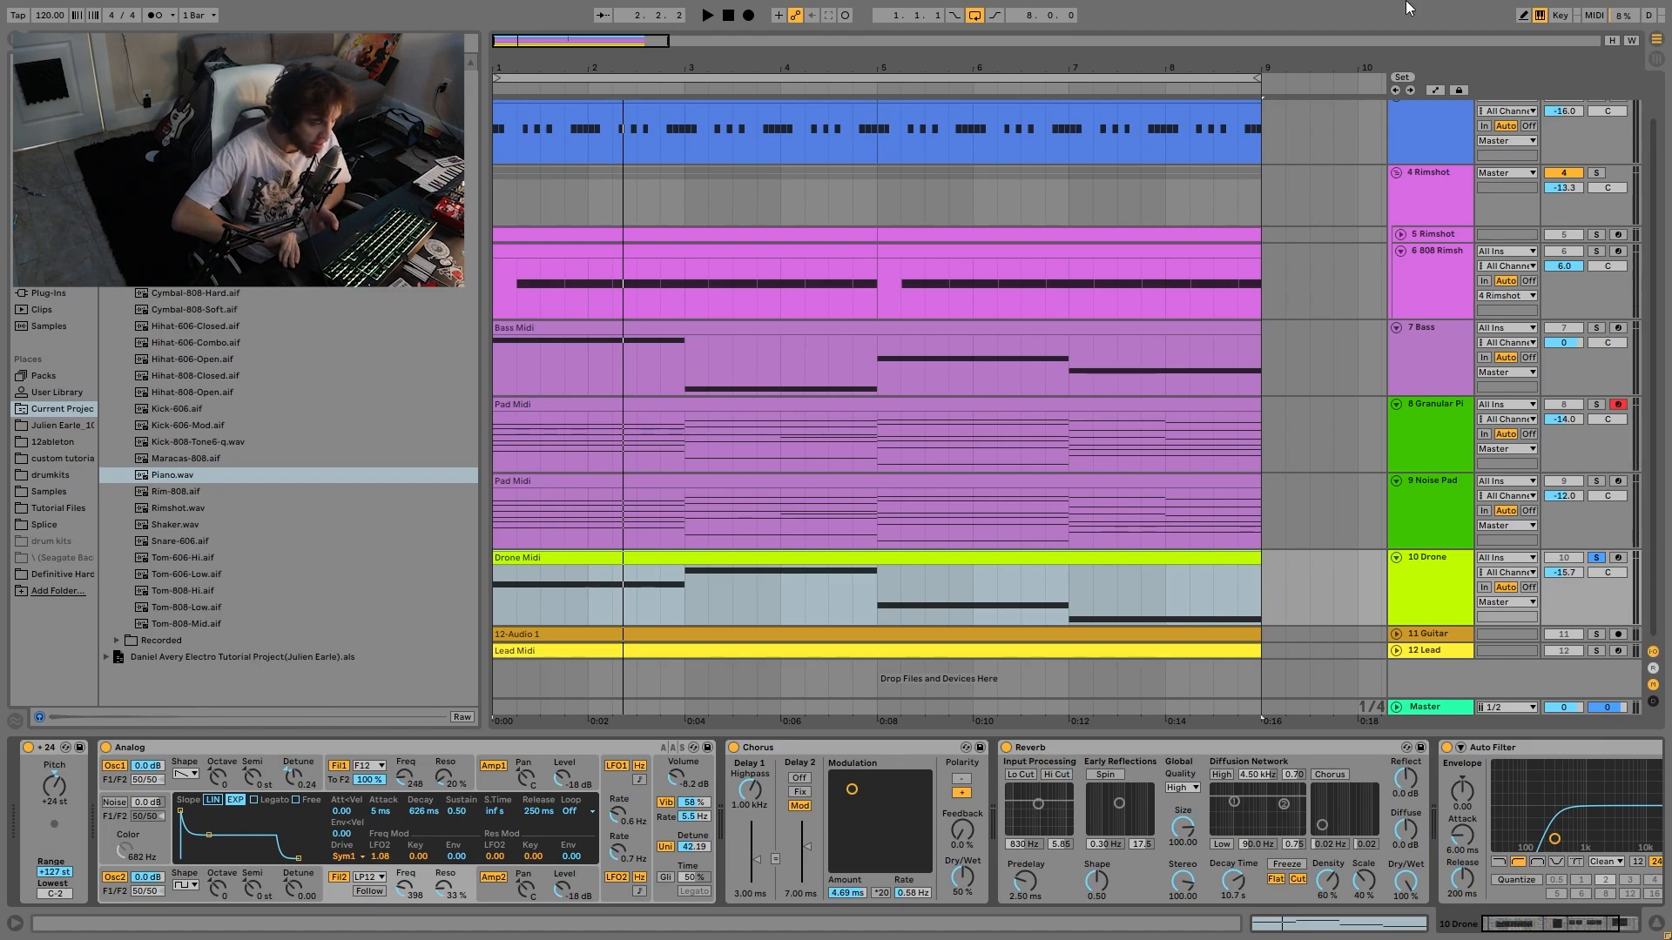
{"action": "key", "text": "space"}
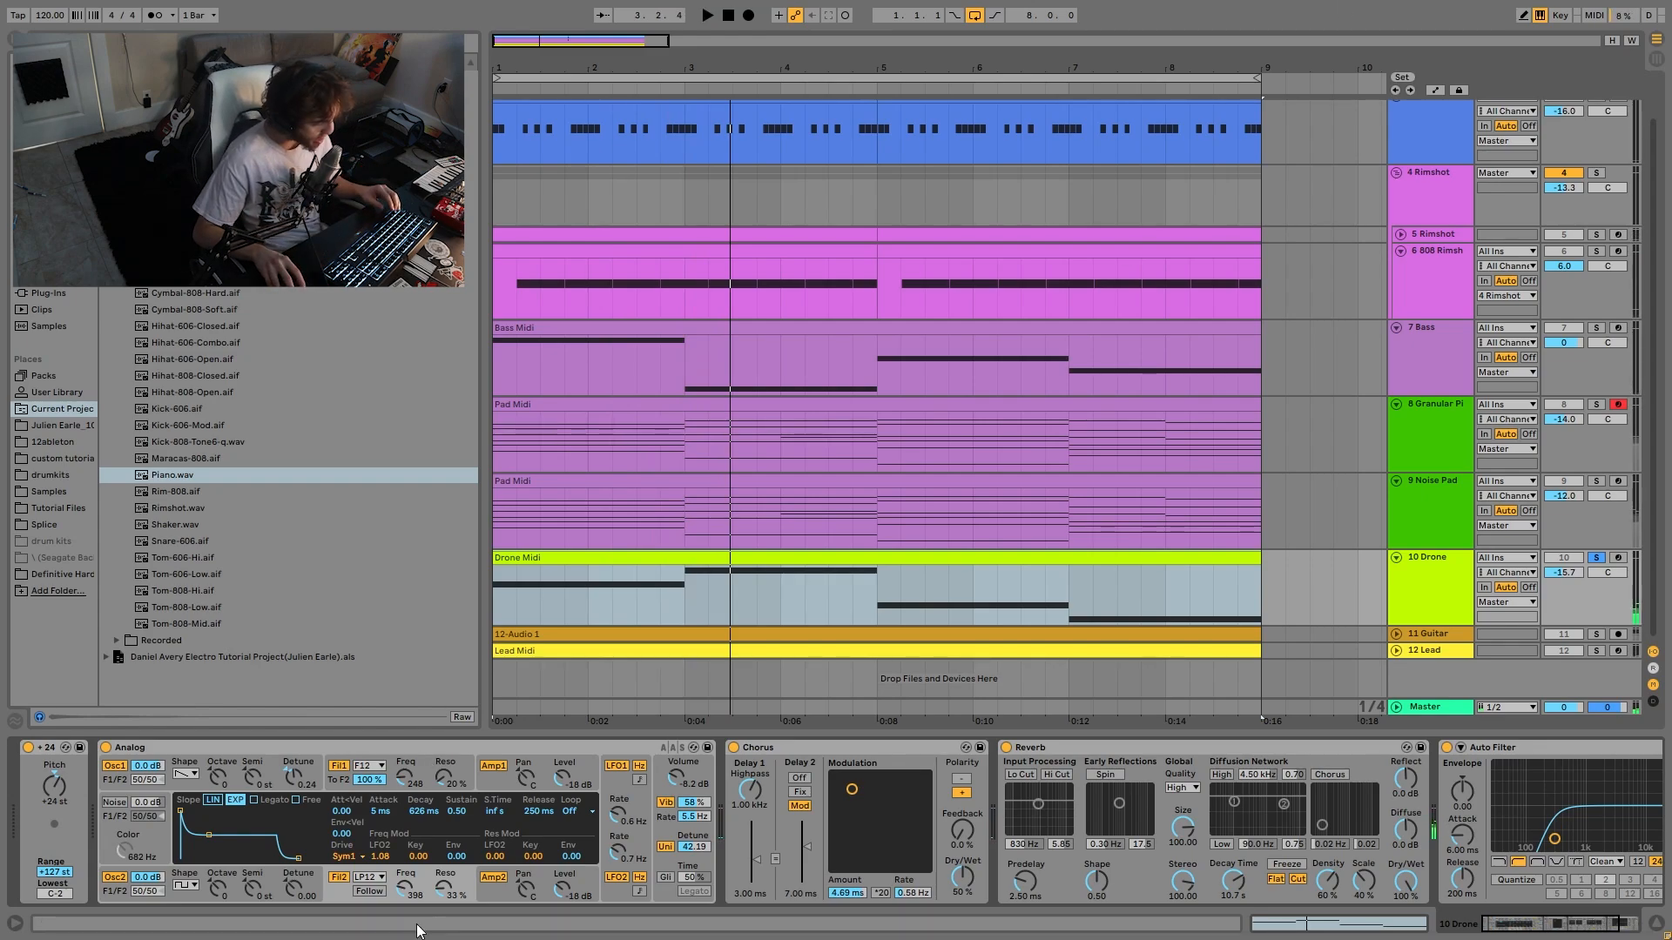
- Examine the Drone's Analog filter 1 and filter 2 settings between playbacks, and look through the effects that follow
{"action": "left_click", "coordinate": [411, 759]}
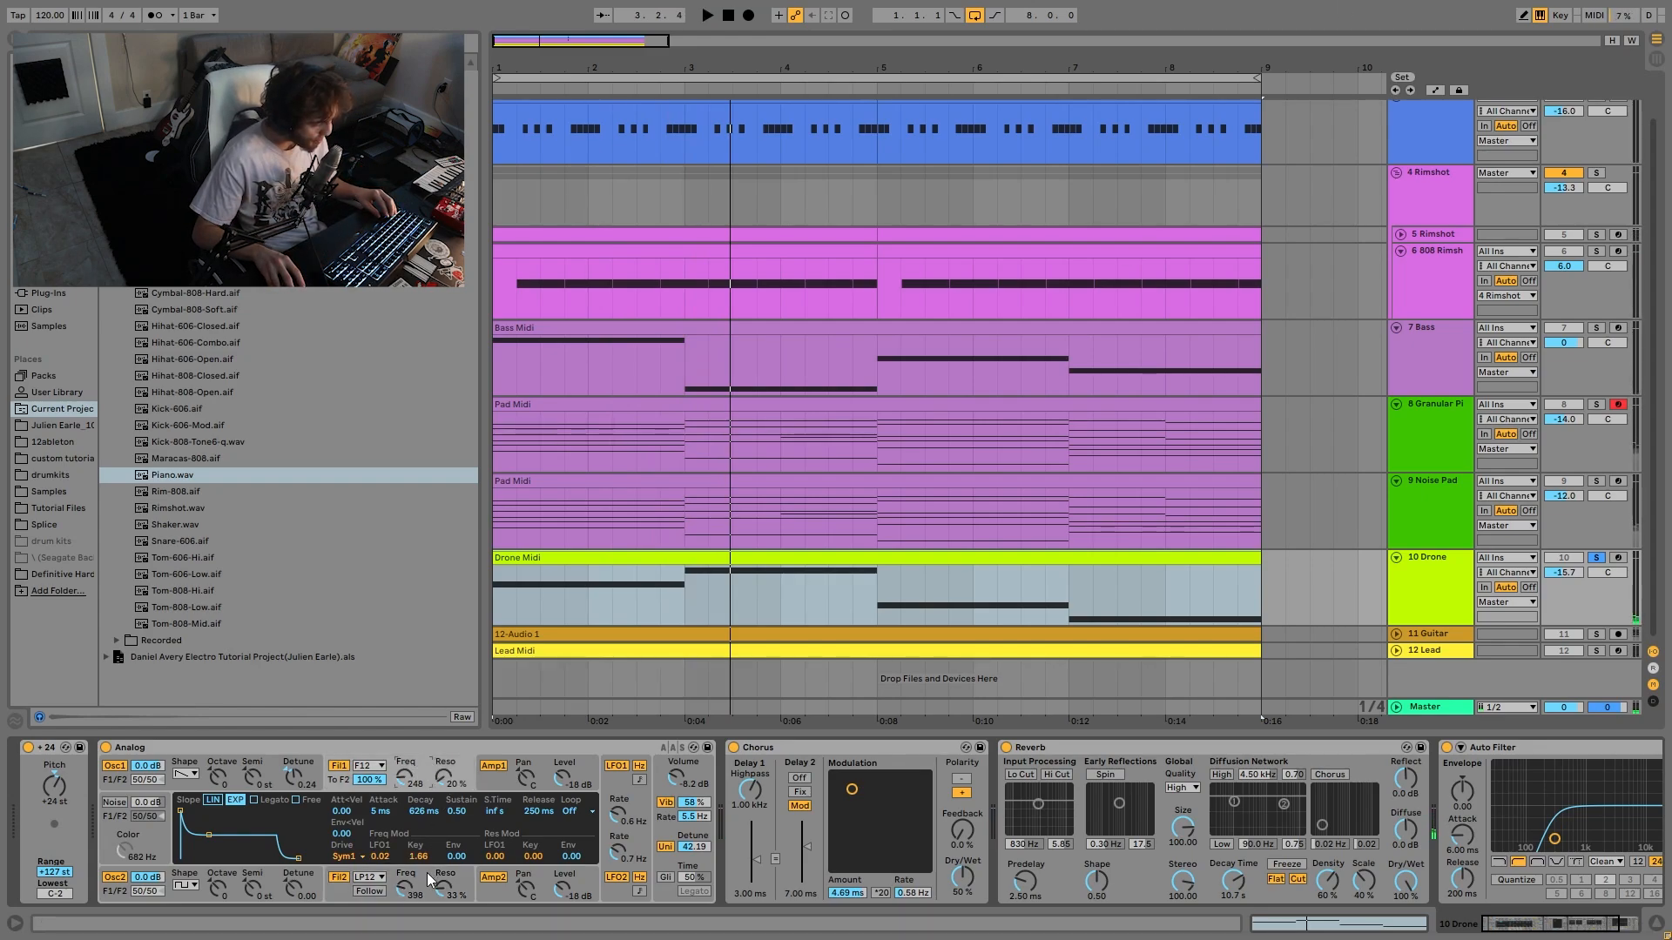
{"action": "key", "text": "space"}
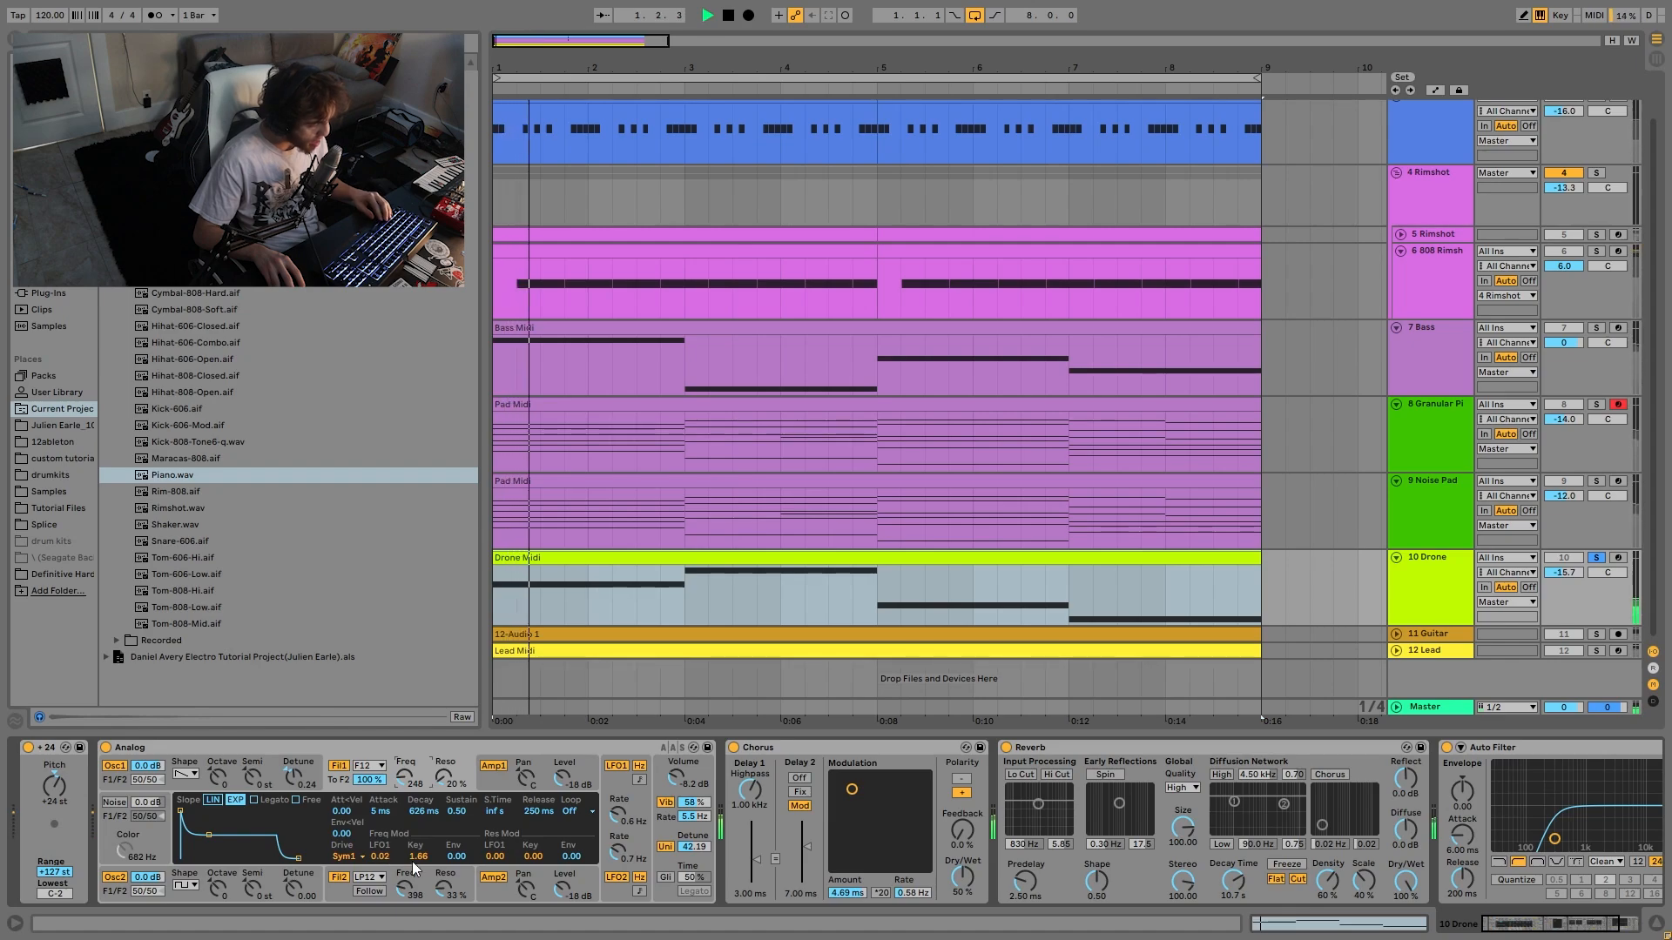
{"action": "left_click", "coordinate": [399, 877]}
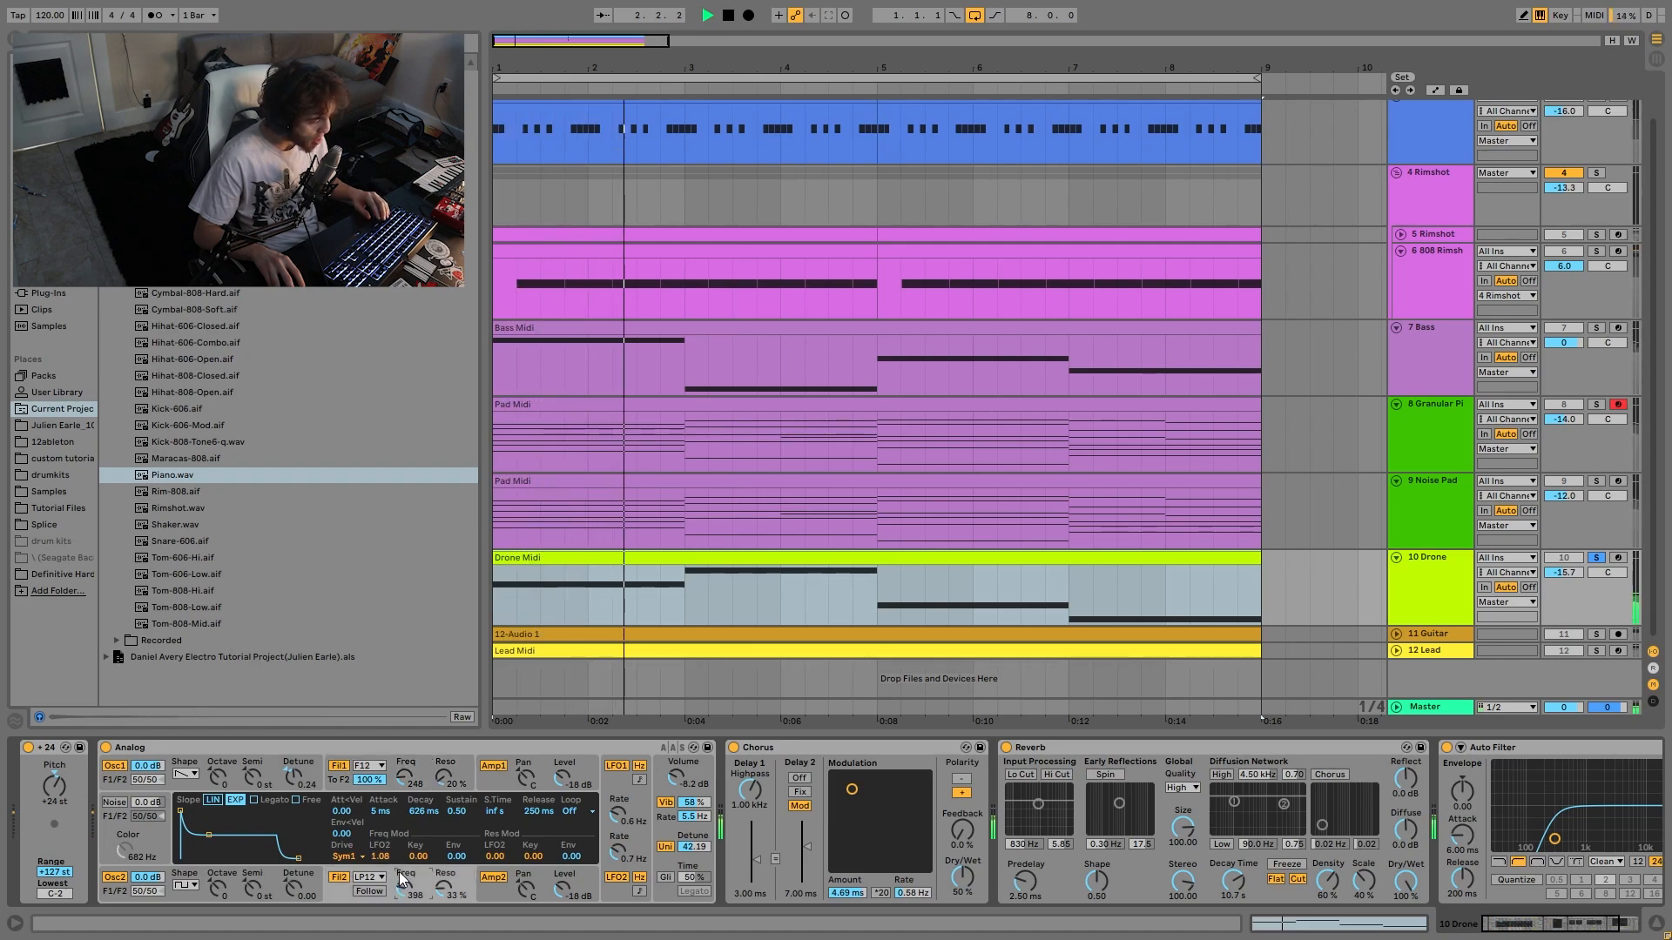
{"action": "key", "text": "space"}
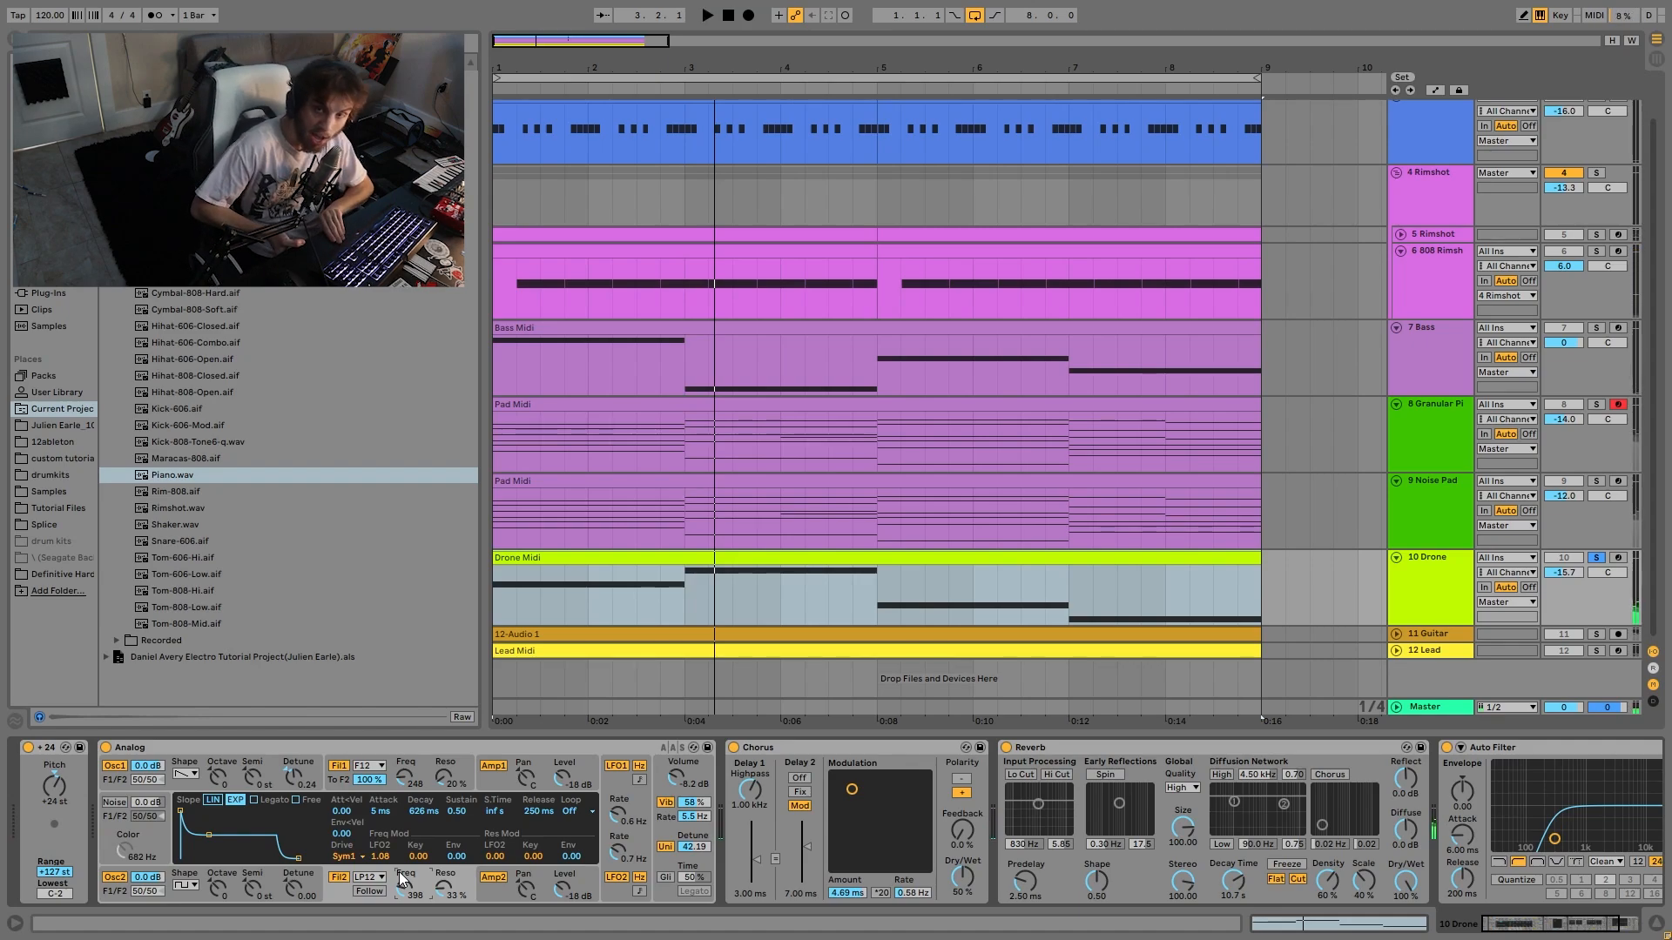
{"action": "key", "text": "space"}
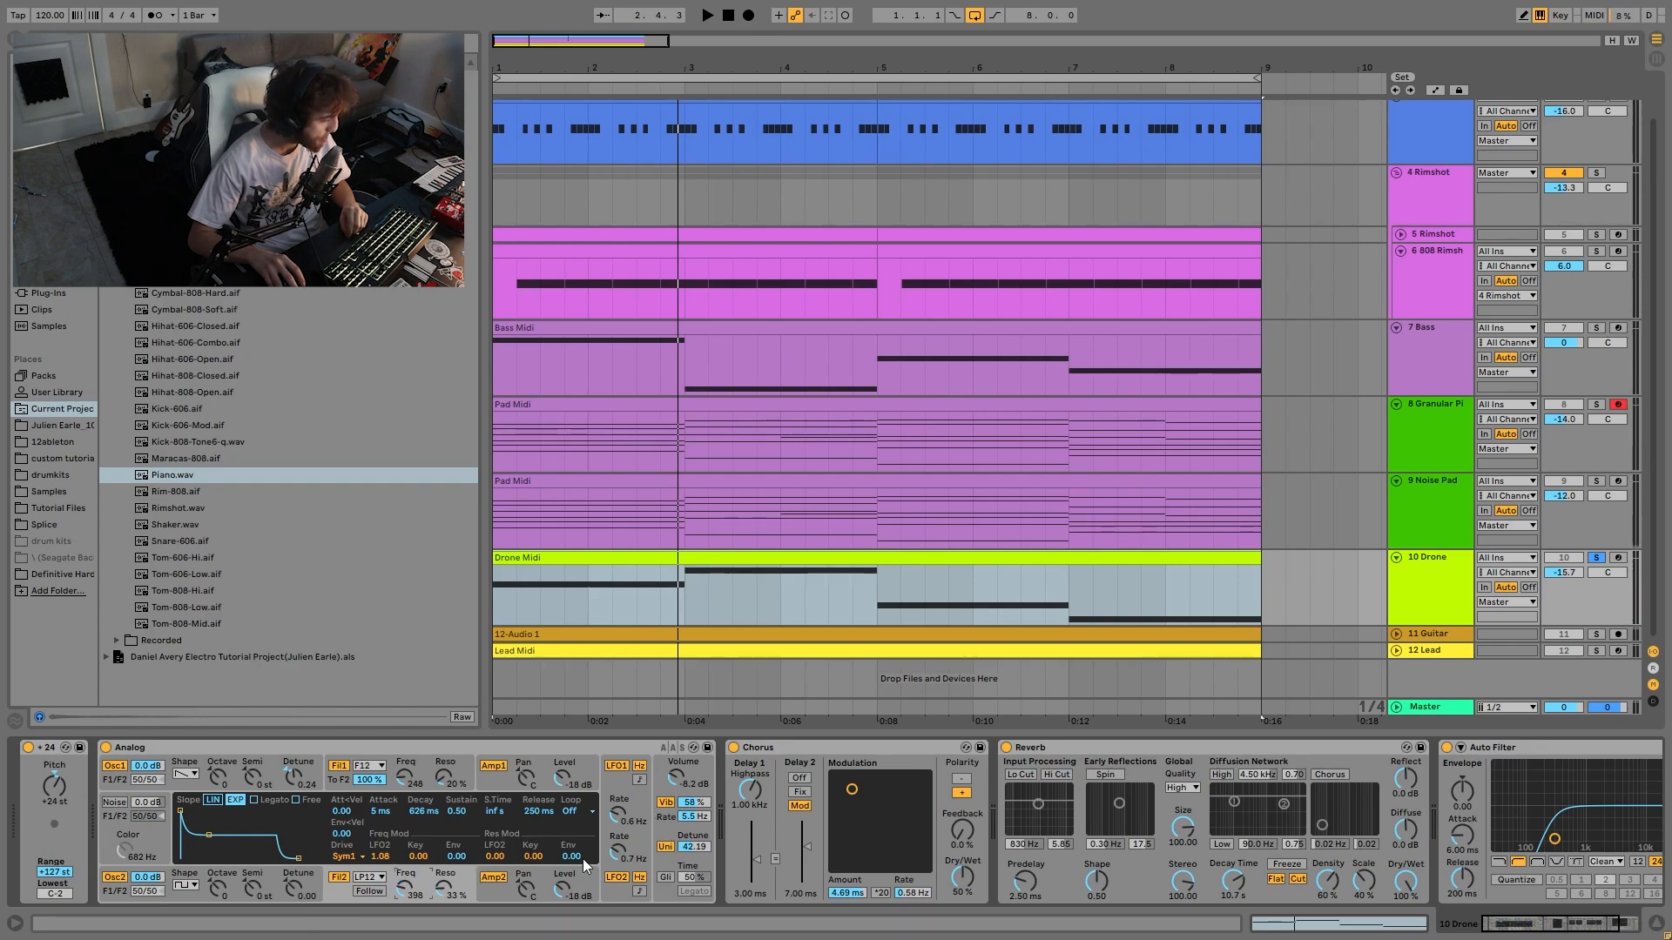
{"action": "scroll", "coordinate": [791, 824], "scroll_direction": "right", "scroll_amount": 5}
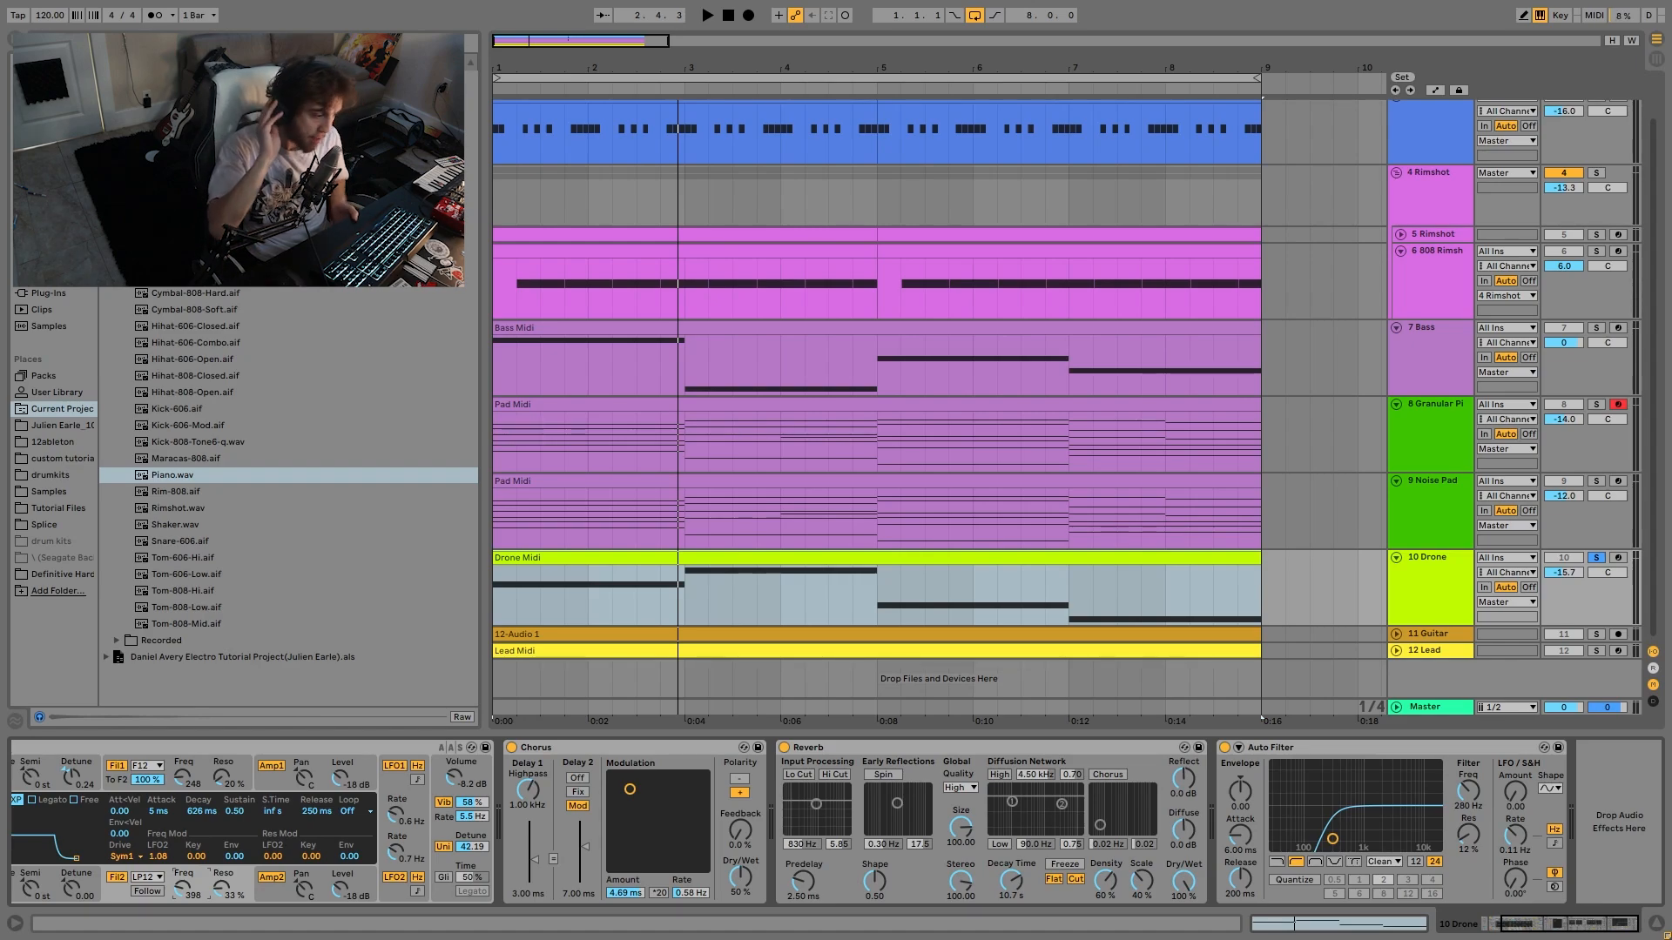
- Solo the Guitar, play it, unfold its track and show its device chain
{"action": "left_click", "coordinate": [1599, 636]}
{"action": "key", "text": "space"}
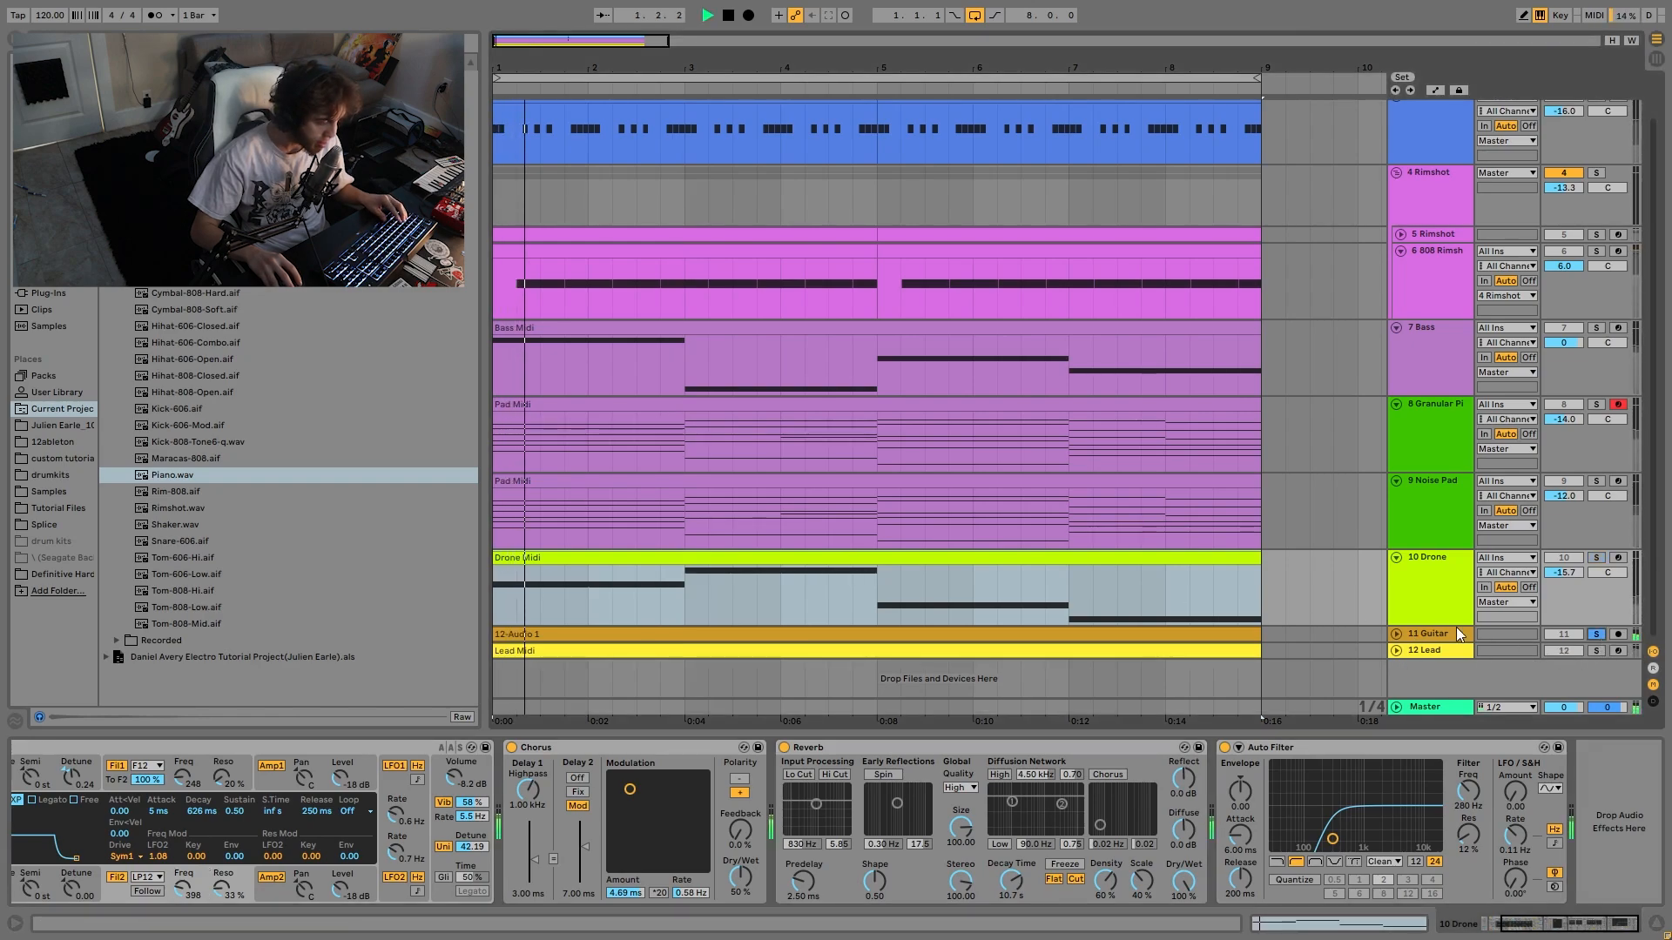
{"action": "left_click", "coordinate": [1396, 634]}
{"action": "left_click", "coordinate": [1409, 635]}
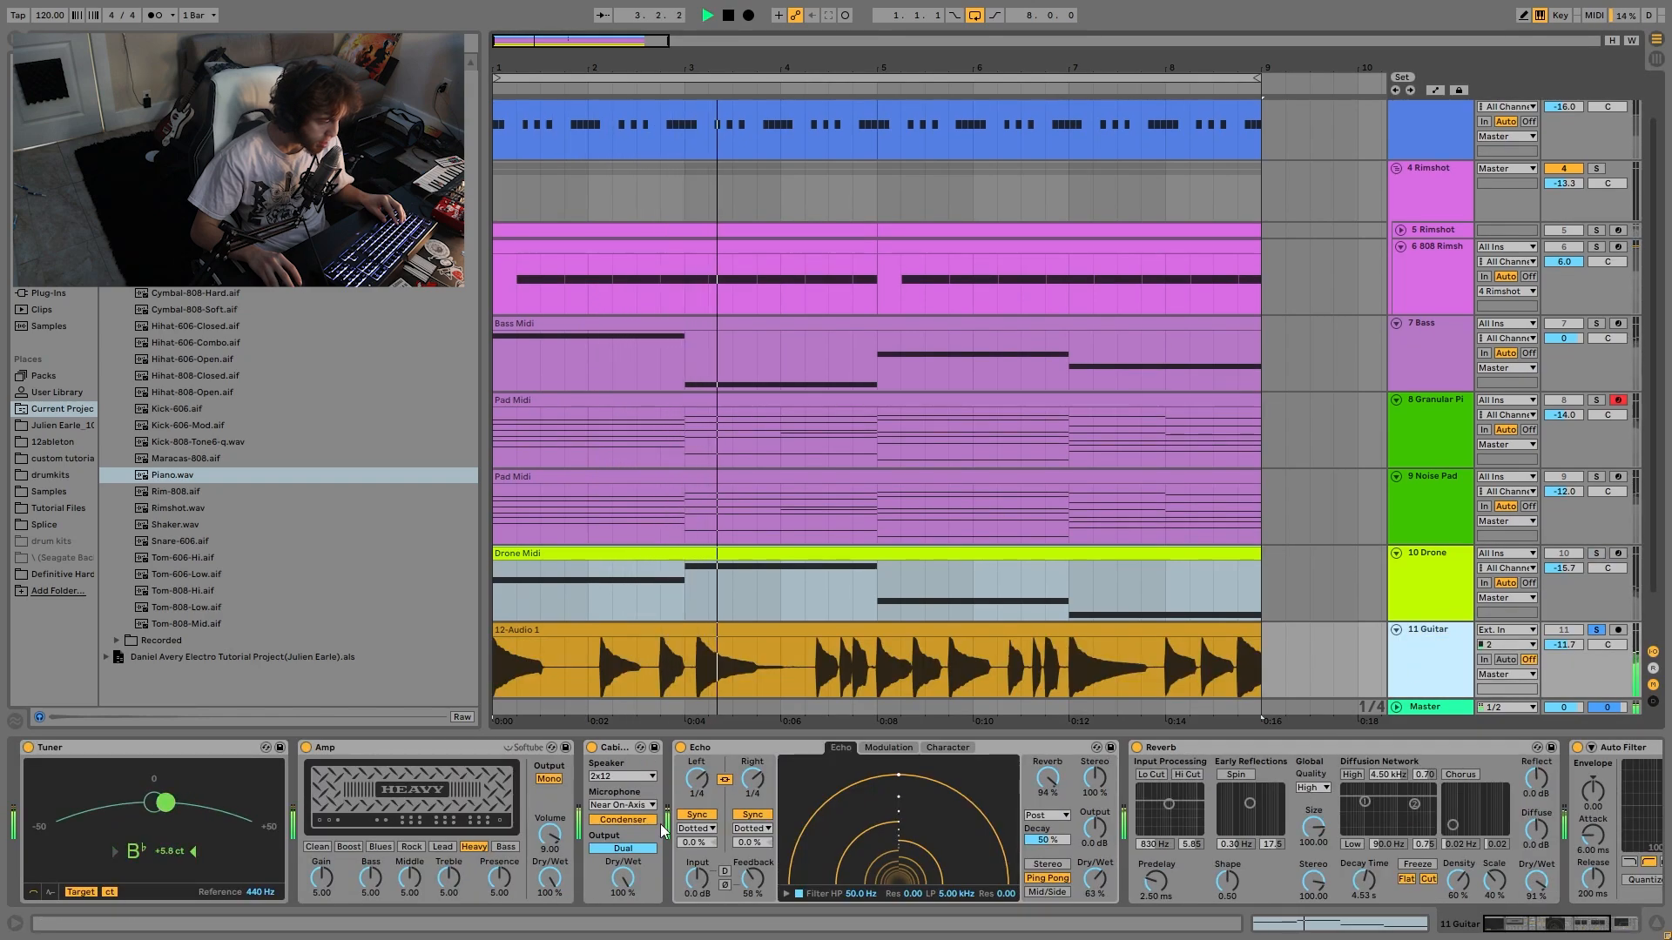
- Stop playback and group all of the Guitar's devices into one Audio Effect Rack
{"action": "left_click", "coordinate": [395, 749]}
{"action": "key", "text": "space"}
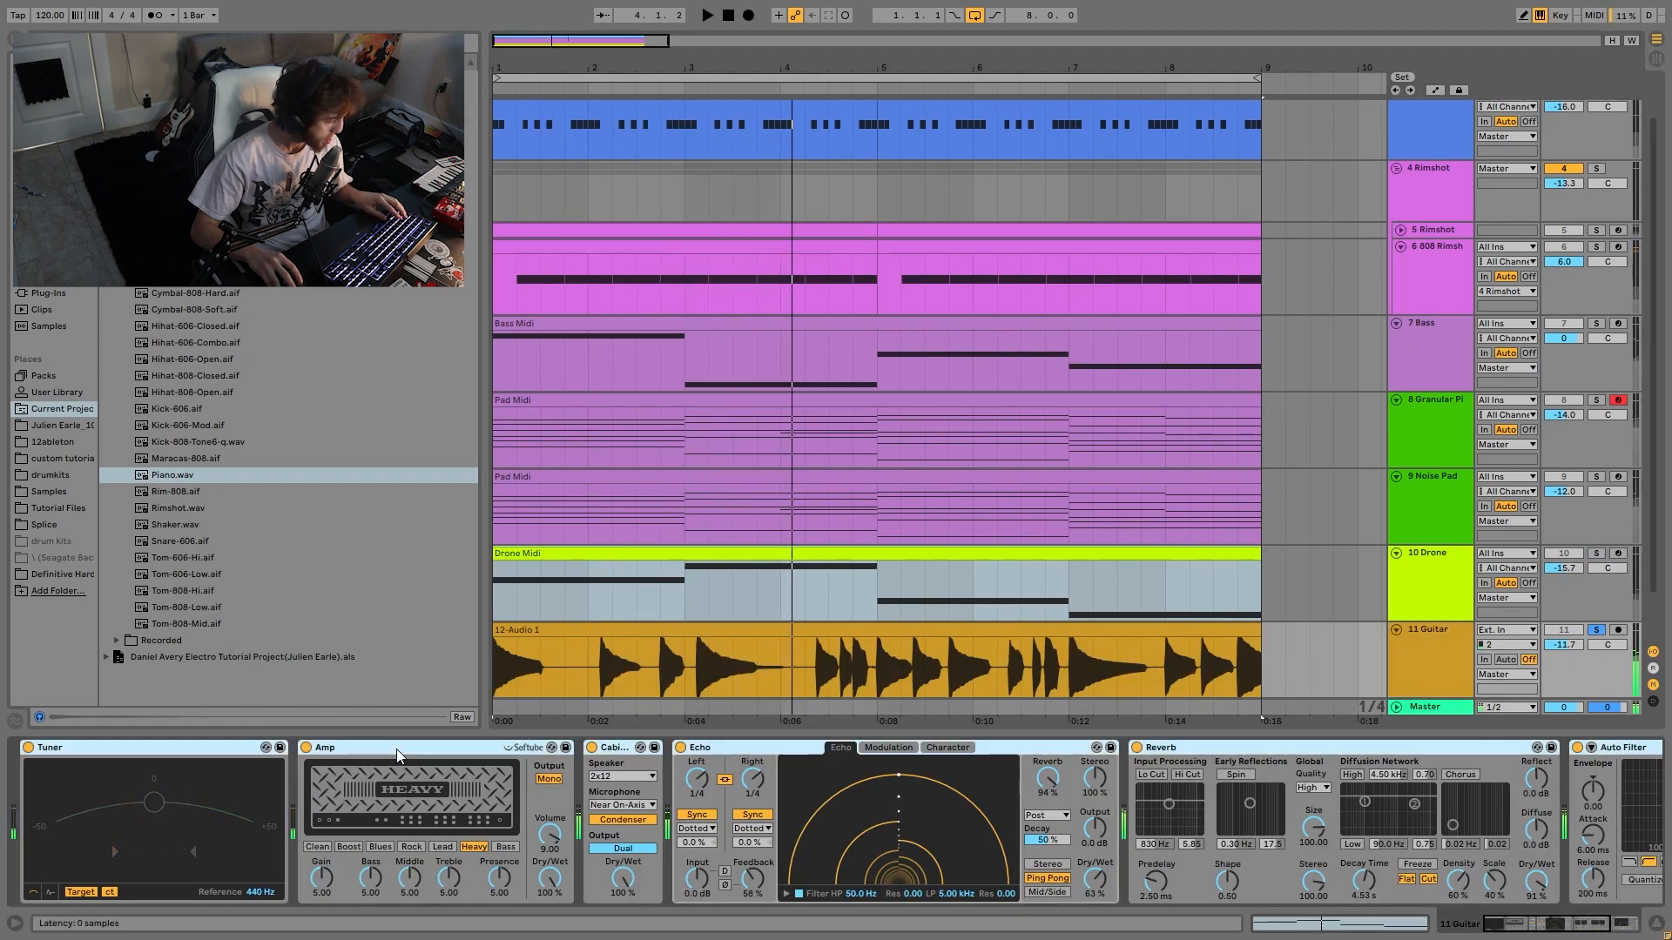
{"action": "key", "text": "ctrl+a"}
{"action": "key", "text": "ctrl+g"}
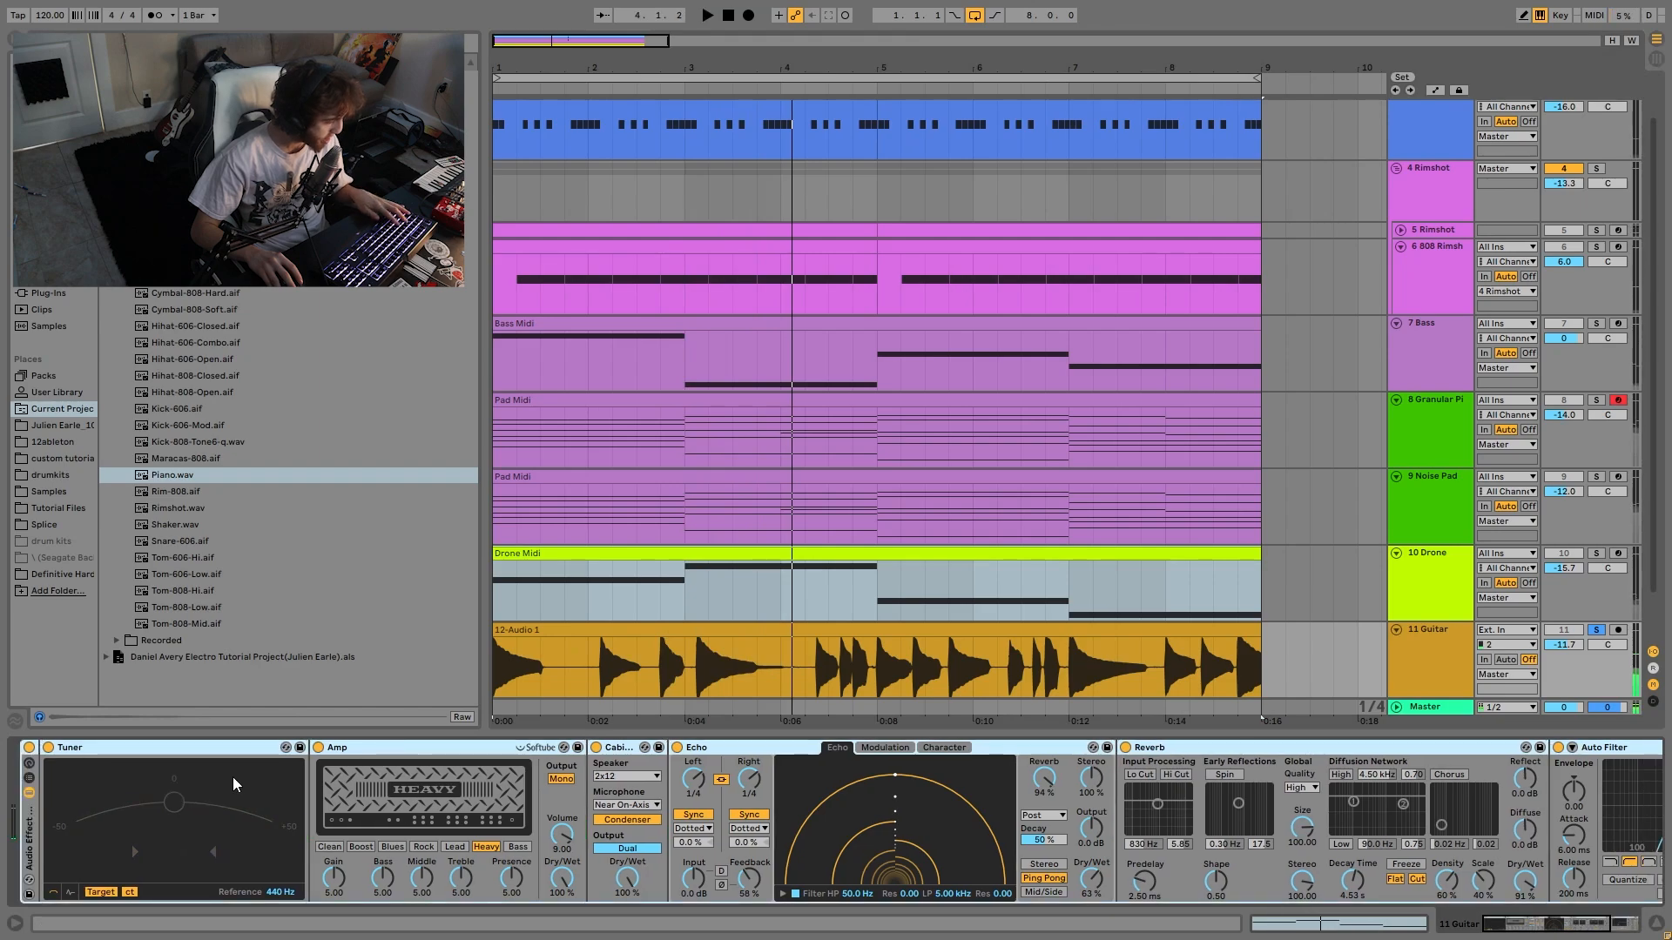
- Switch off the Guitar's Audio Effect Rack and play the unprocessed recording
{"action": "left_click", "coordinate": [29, 748]}
{"action": "left_click", "coordinate": [27, 751]}
{"action": "key", "text": "space"}
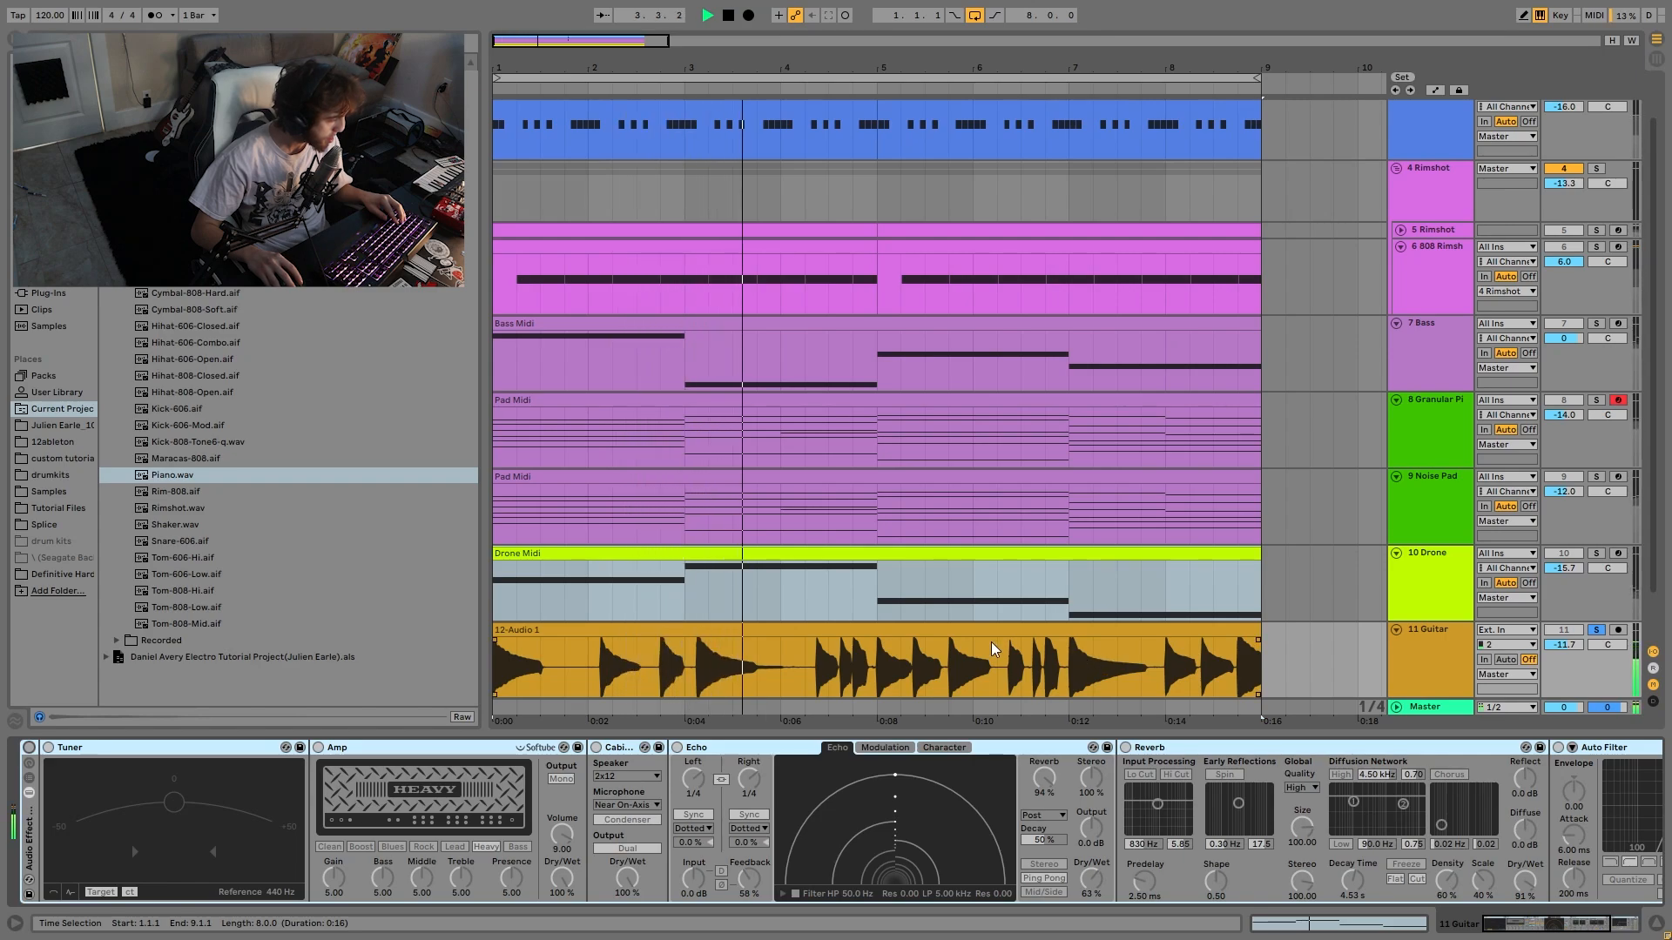
- Open the Guitar's audio clip, set its transpose to 3 st and play it
{"action": "double_click", "coordinate": [935, 628]}
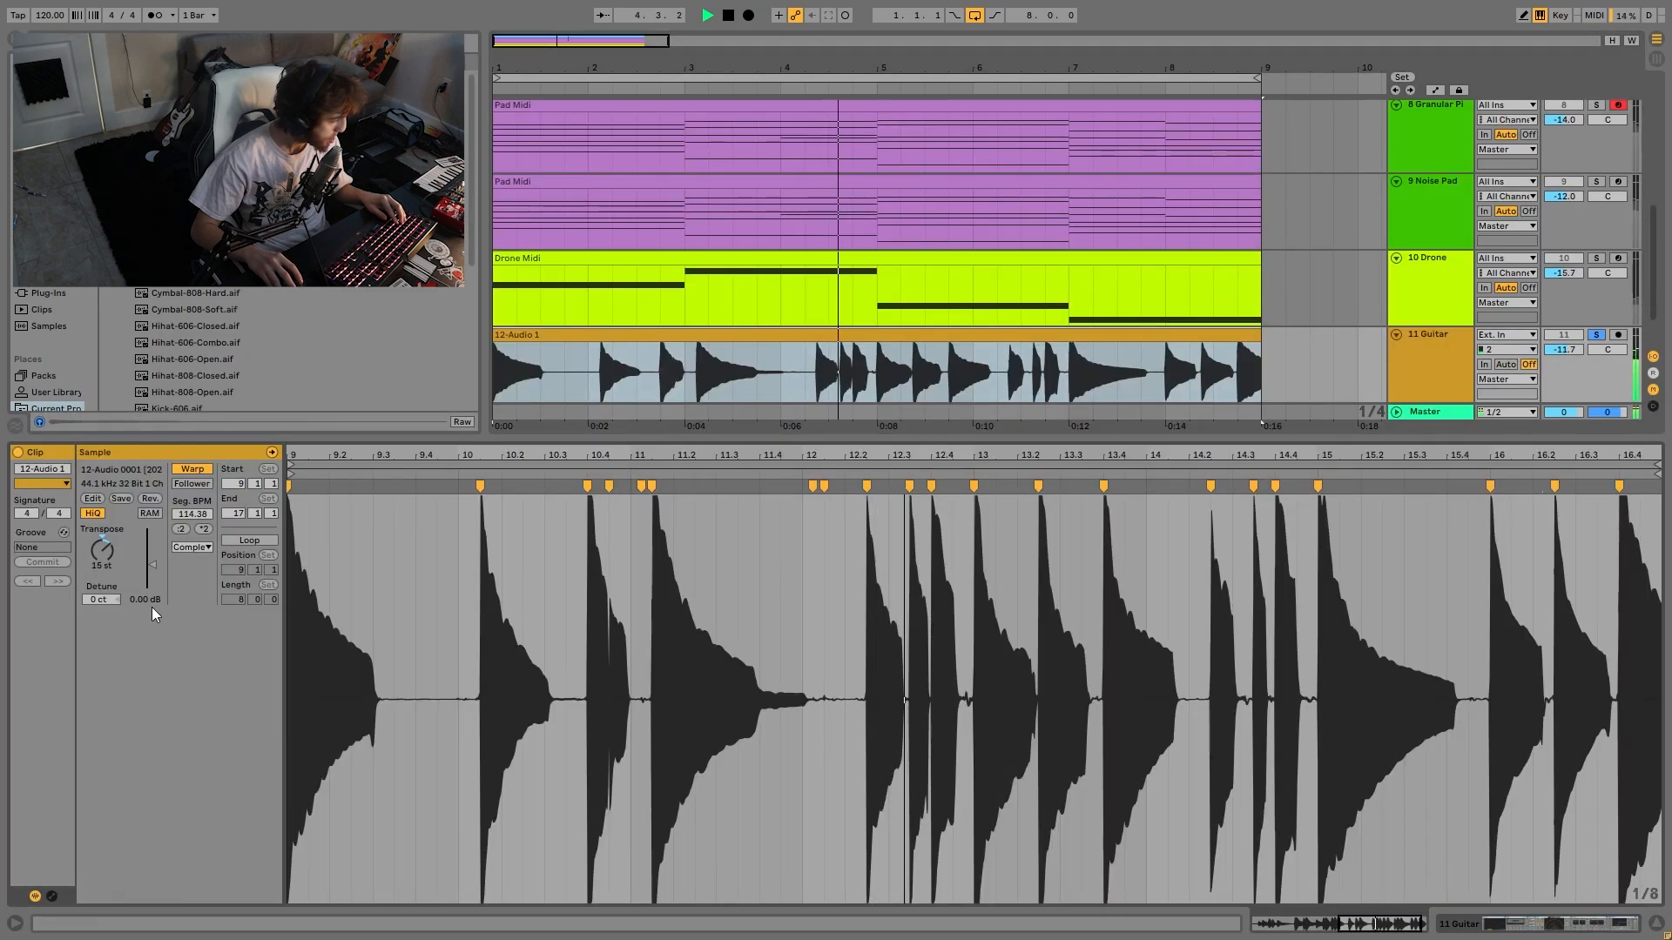
{"action": "key", "text": "space"}
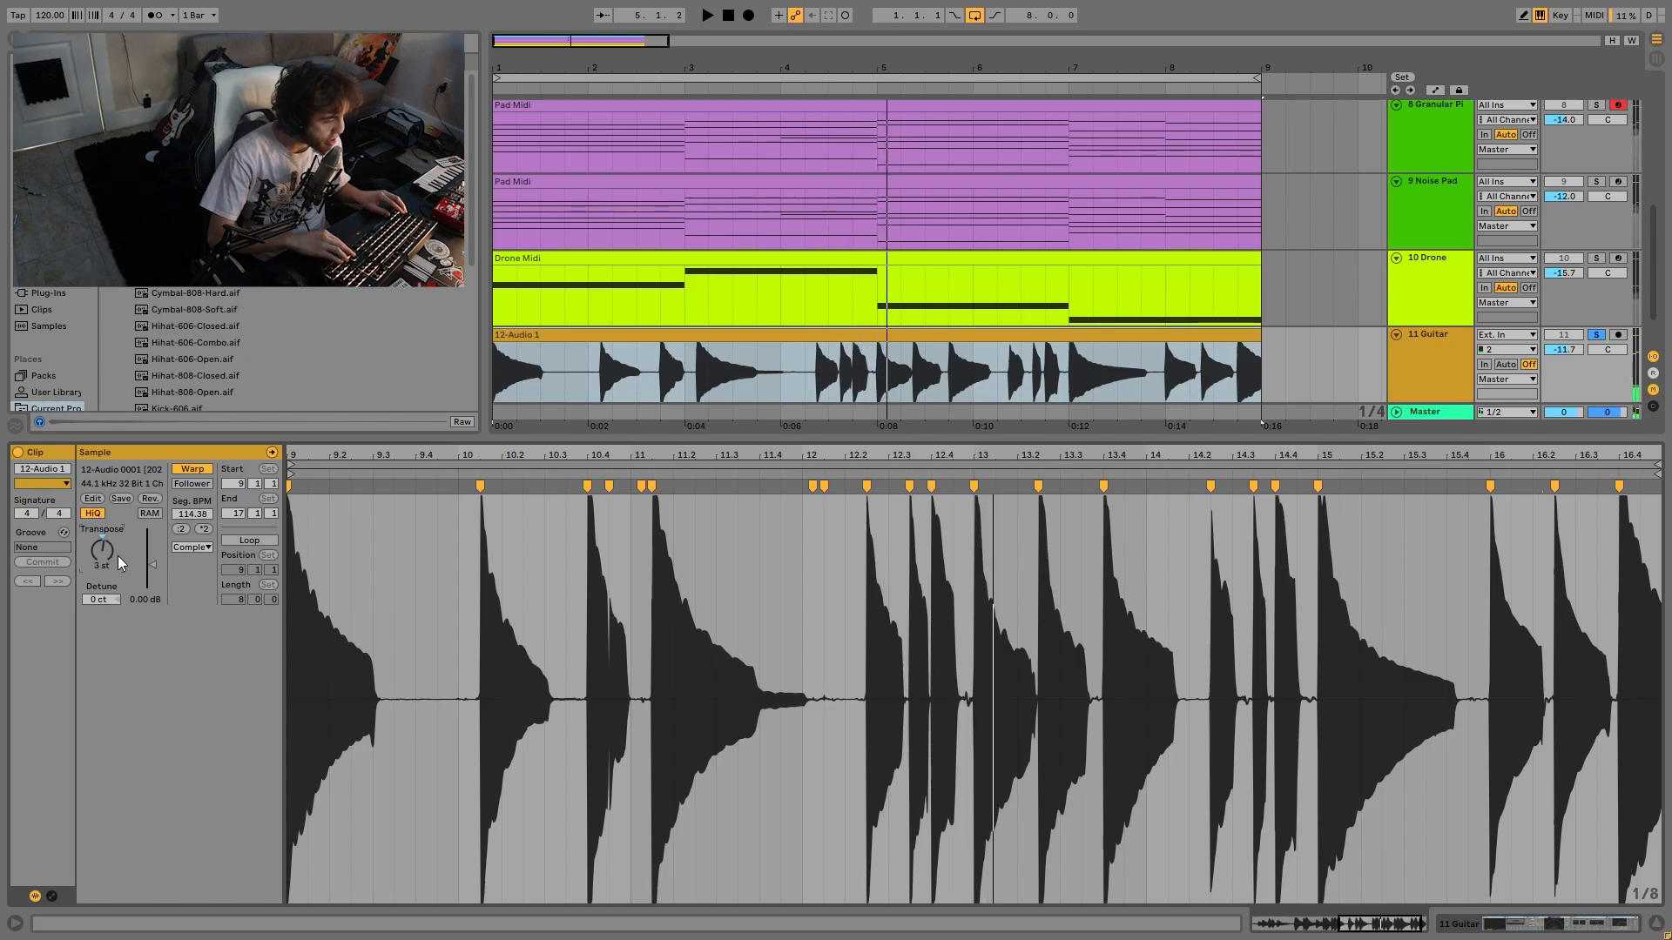
{"action": "left_click_drag", "start_coordinate": [118, 556], "coordinate": [117, 576]}
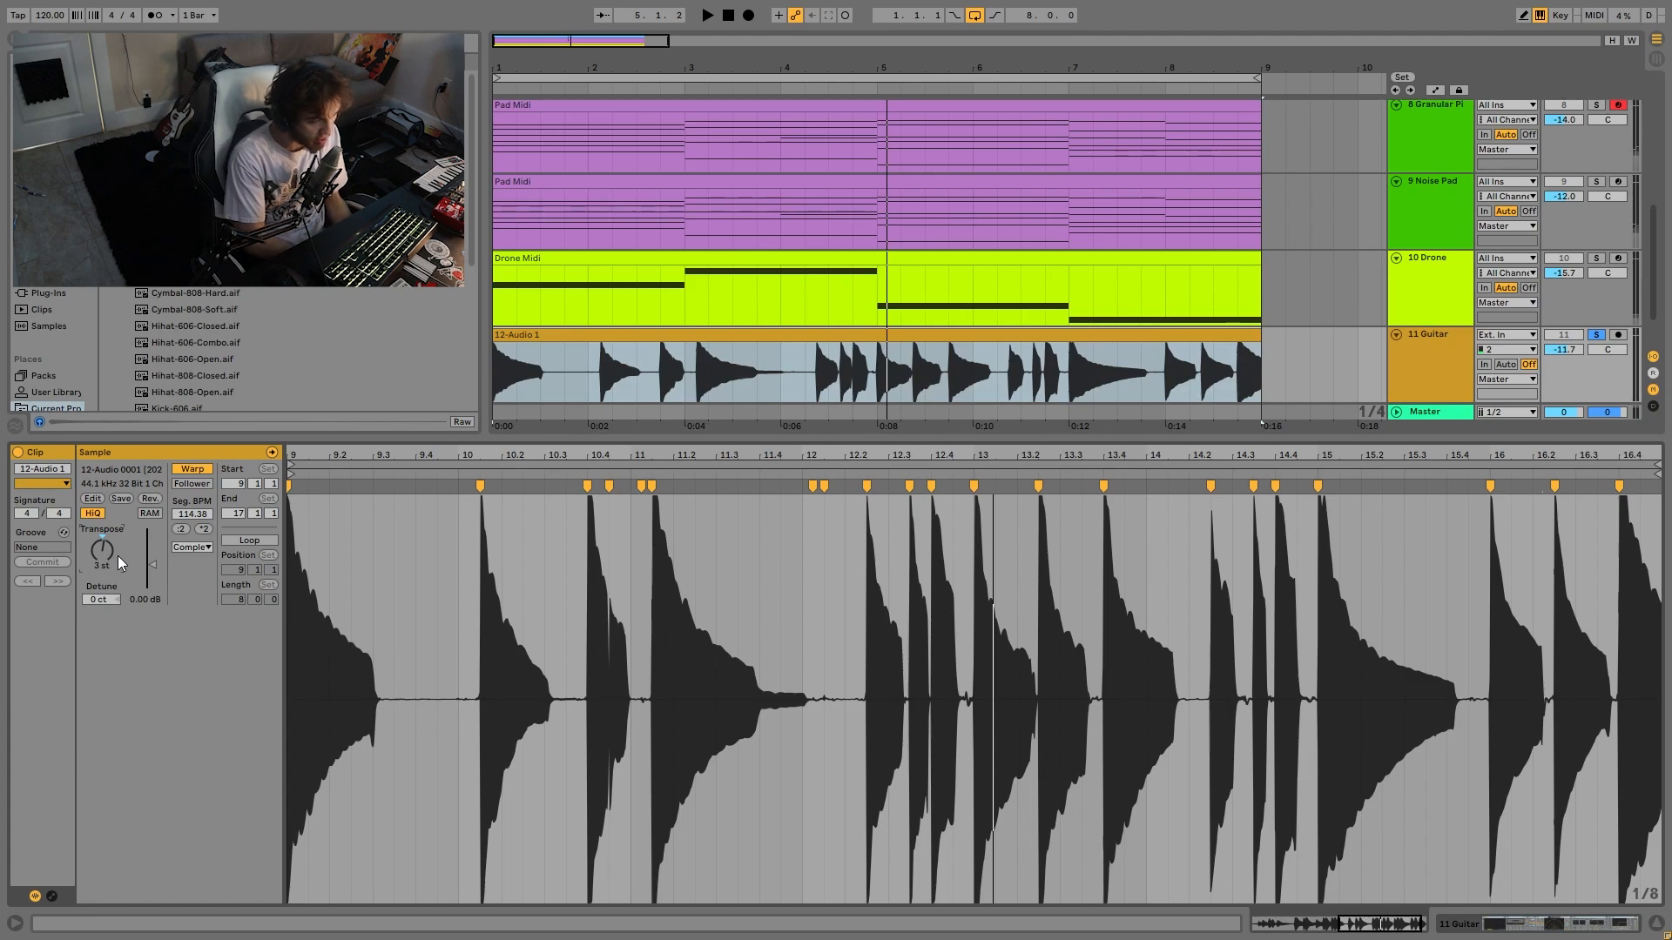
{"action": "key", "text": "space"}
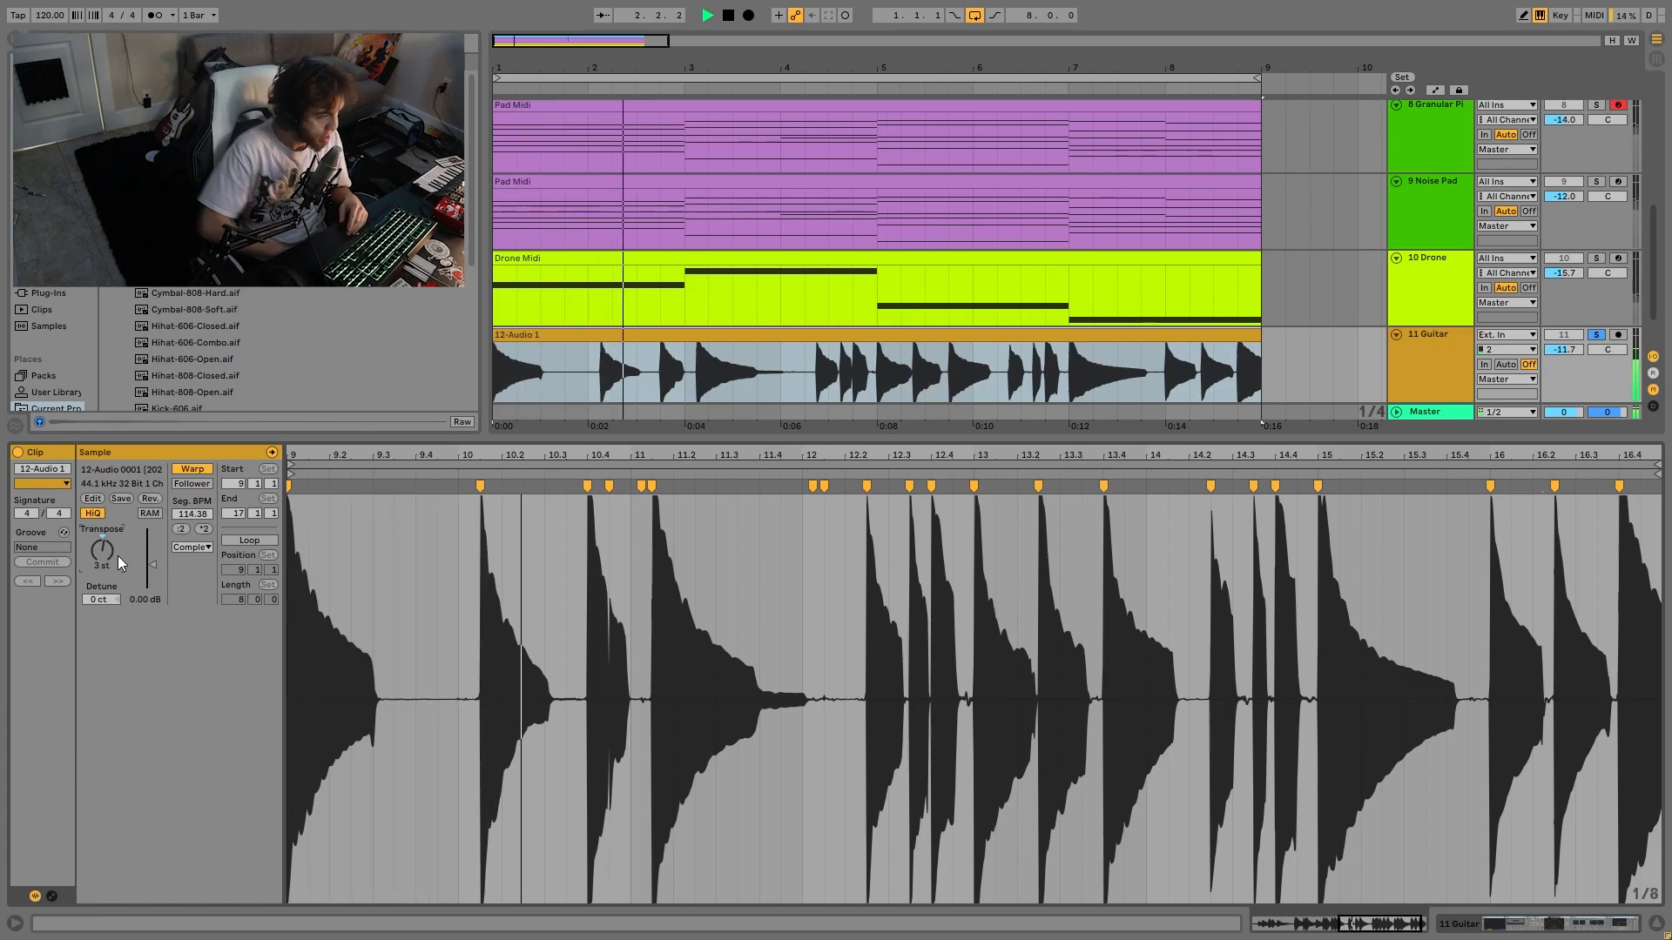
- Compare the transposed Guitar with the Bass soloed alongside it, and look over the bass and pad tracks
{"action": "scroll", "coordinate": [1418, 130], "scroll_direction": "up", "scroll_amount": 3}
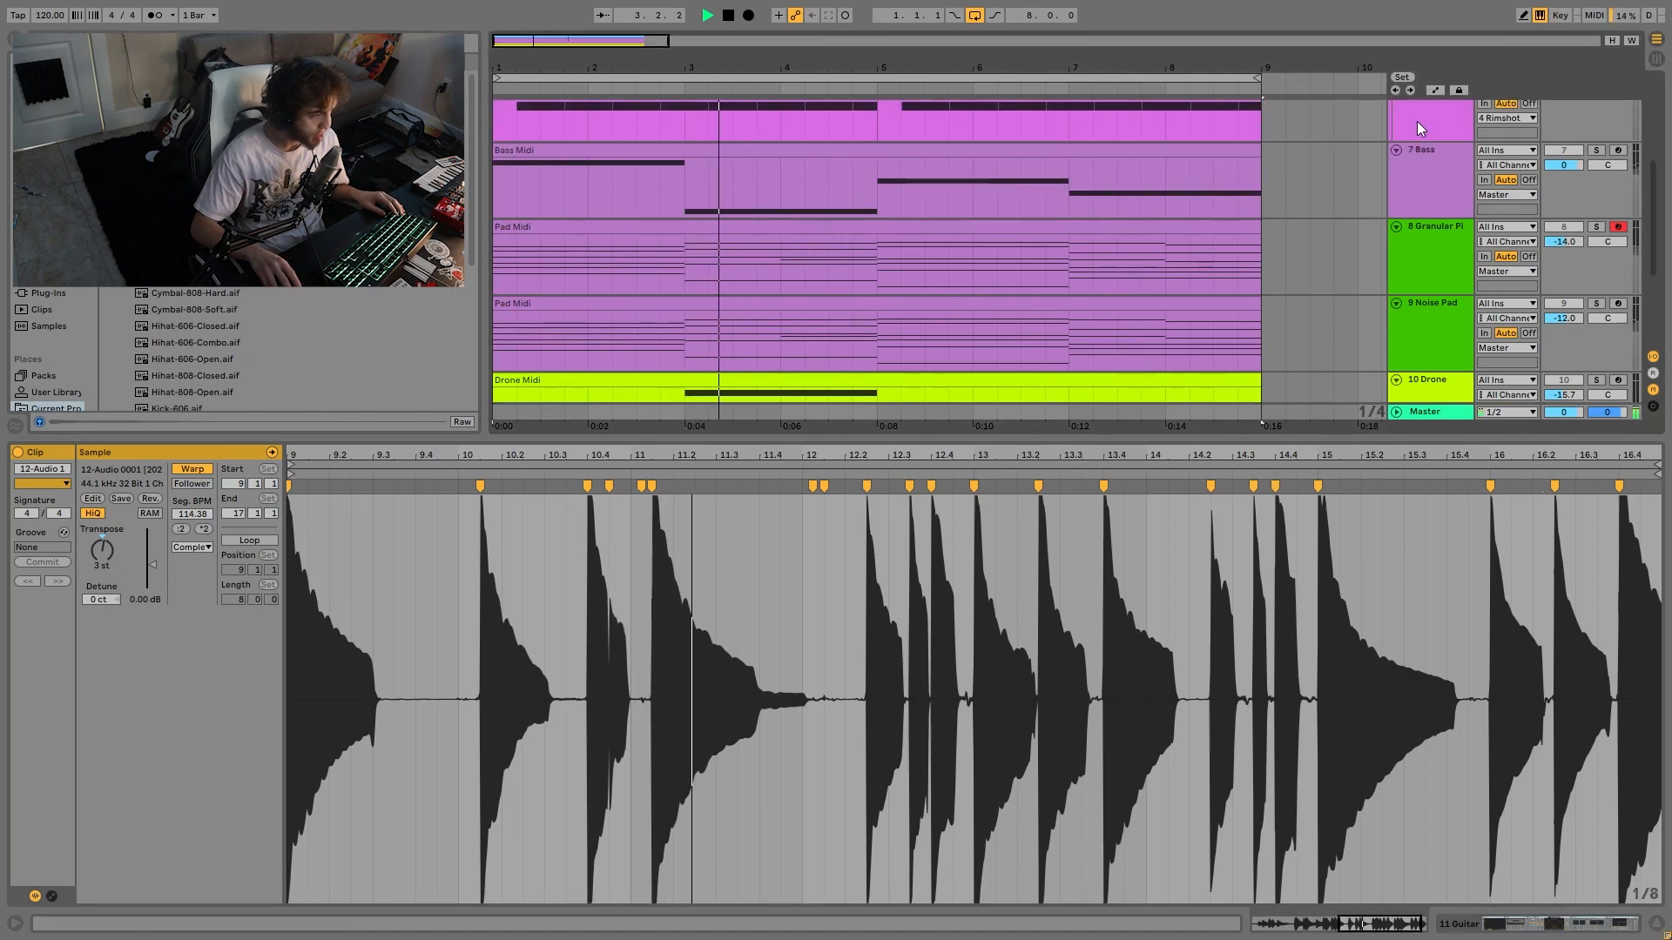
{"action": "left_click", "coordinate": [1597, 149]}
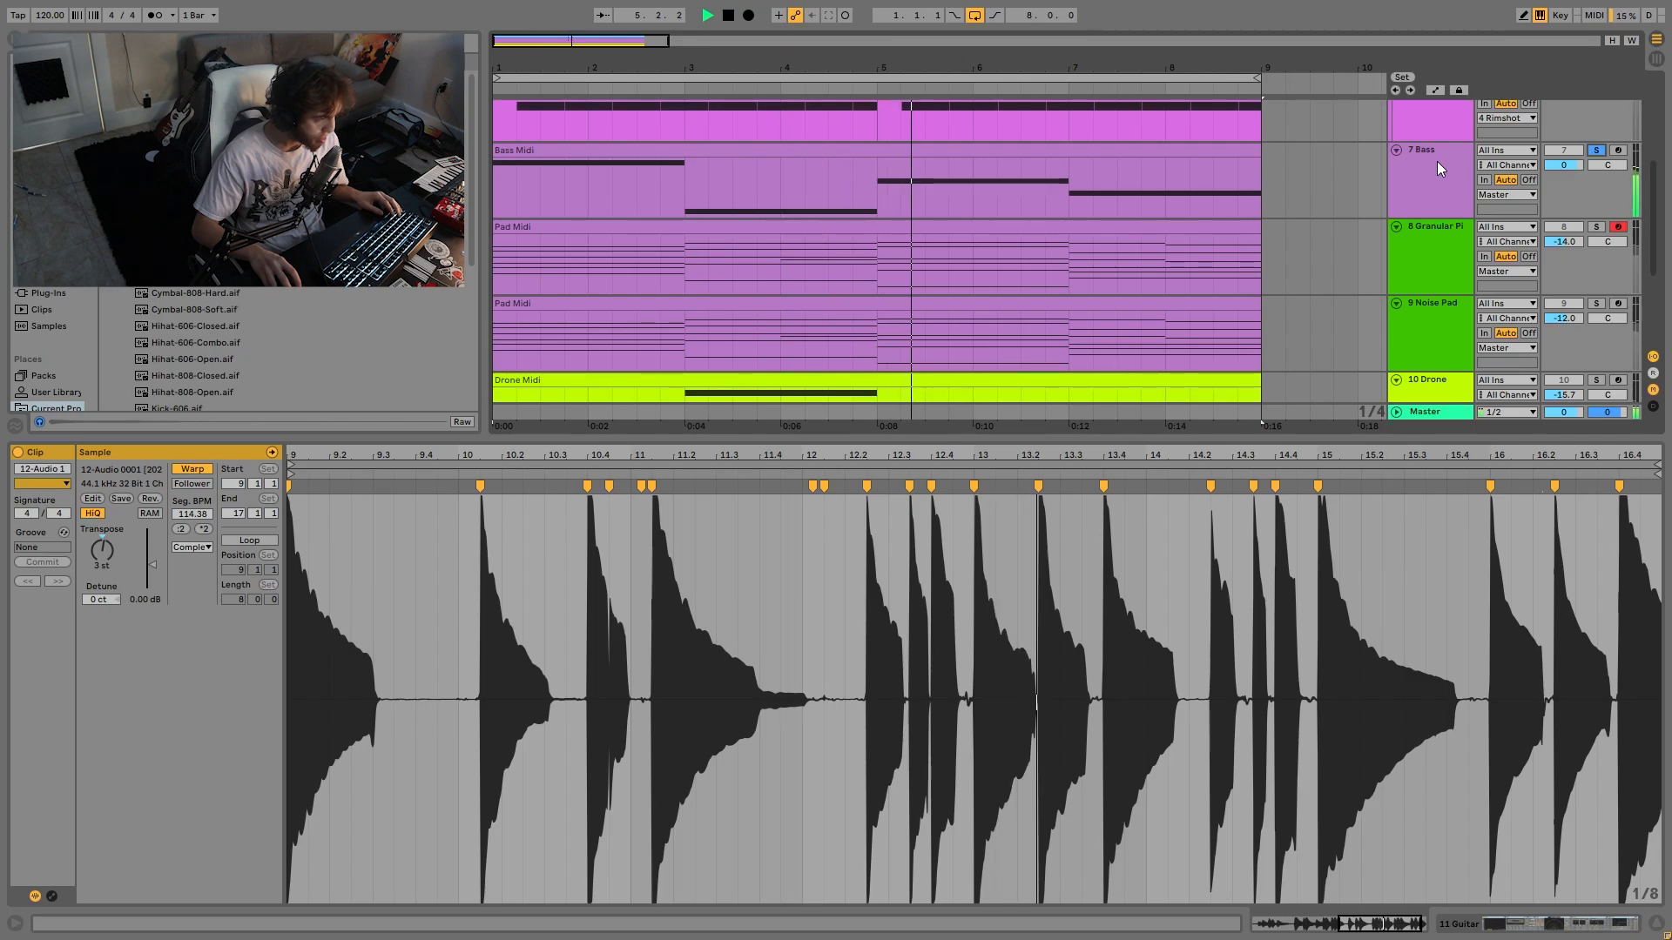
{"action": "scroll", "coordinate": [1437, 161], "scroll_direction": "down", "scroll_amount": 2}
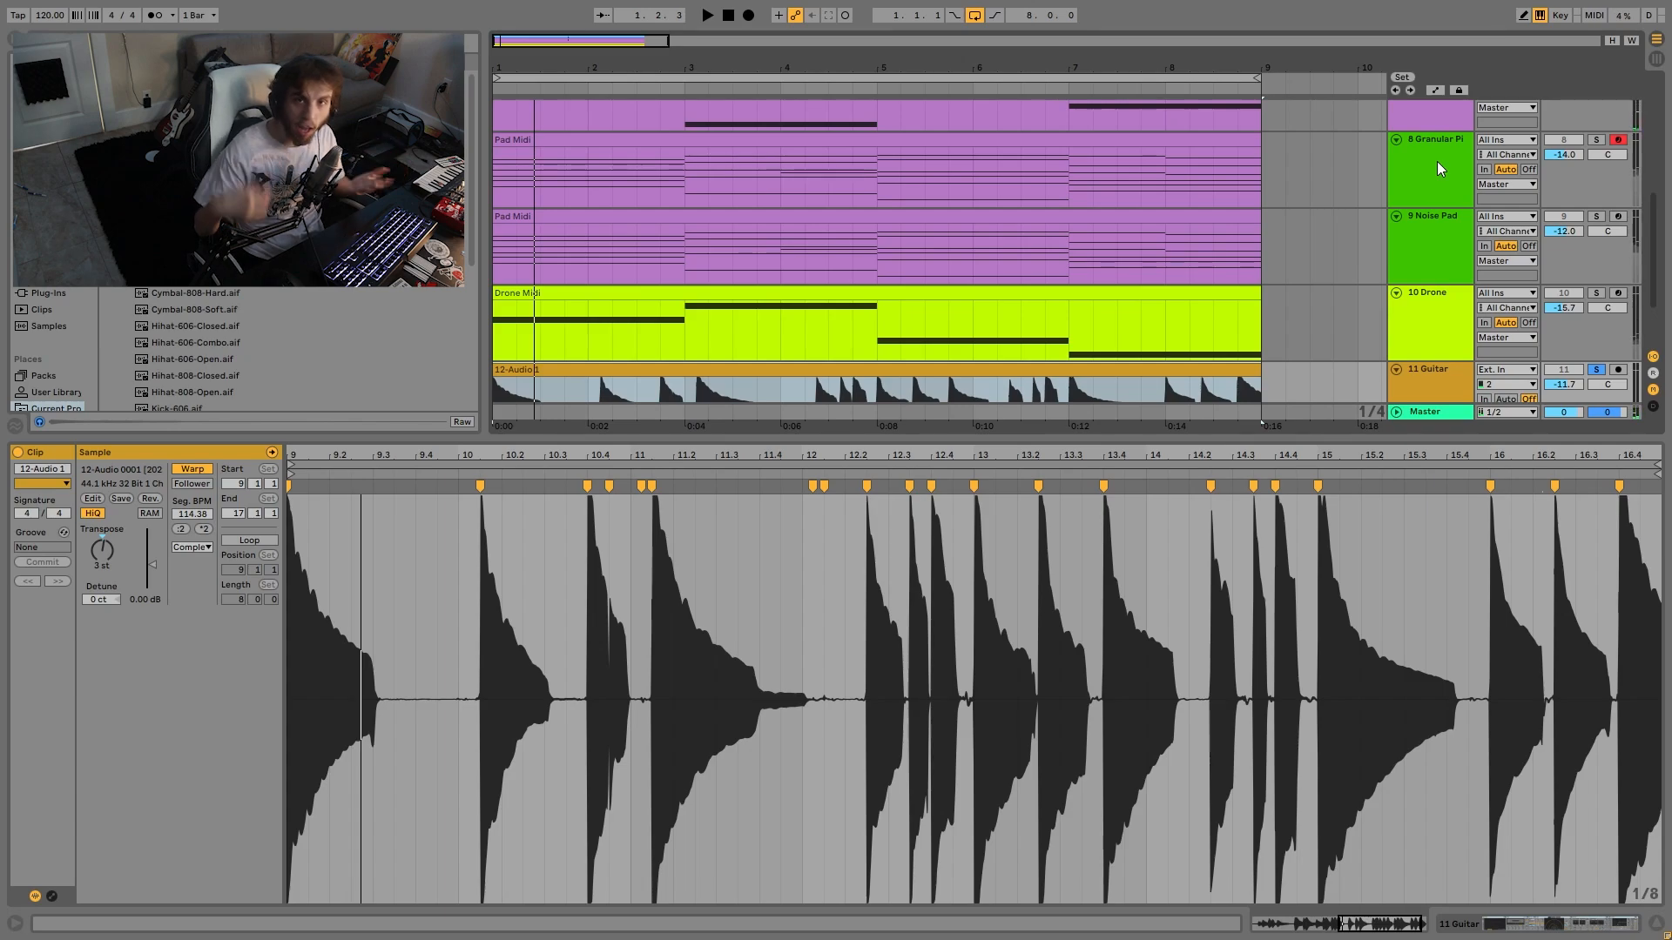
{"action": "scroll", "coordinate": [1437, 160], "scroll_direction": "up", "scroll_amount": 5}
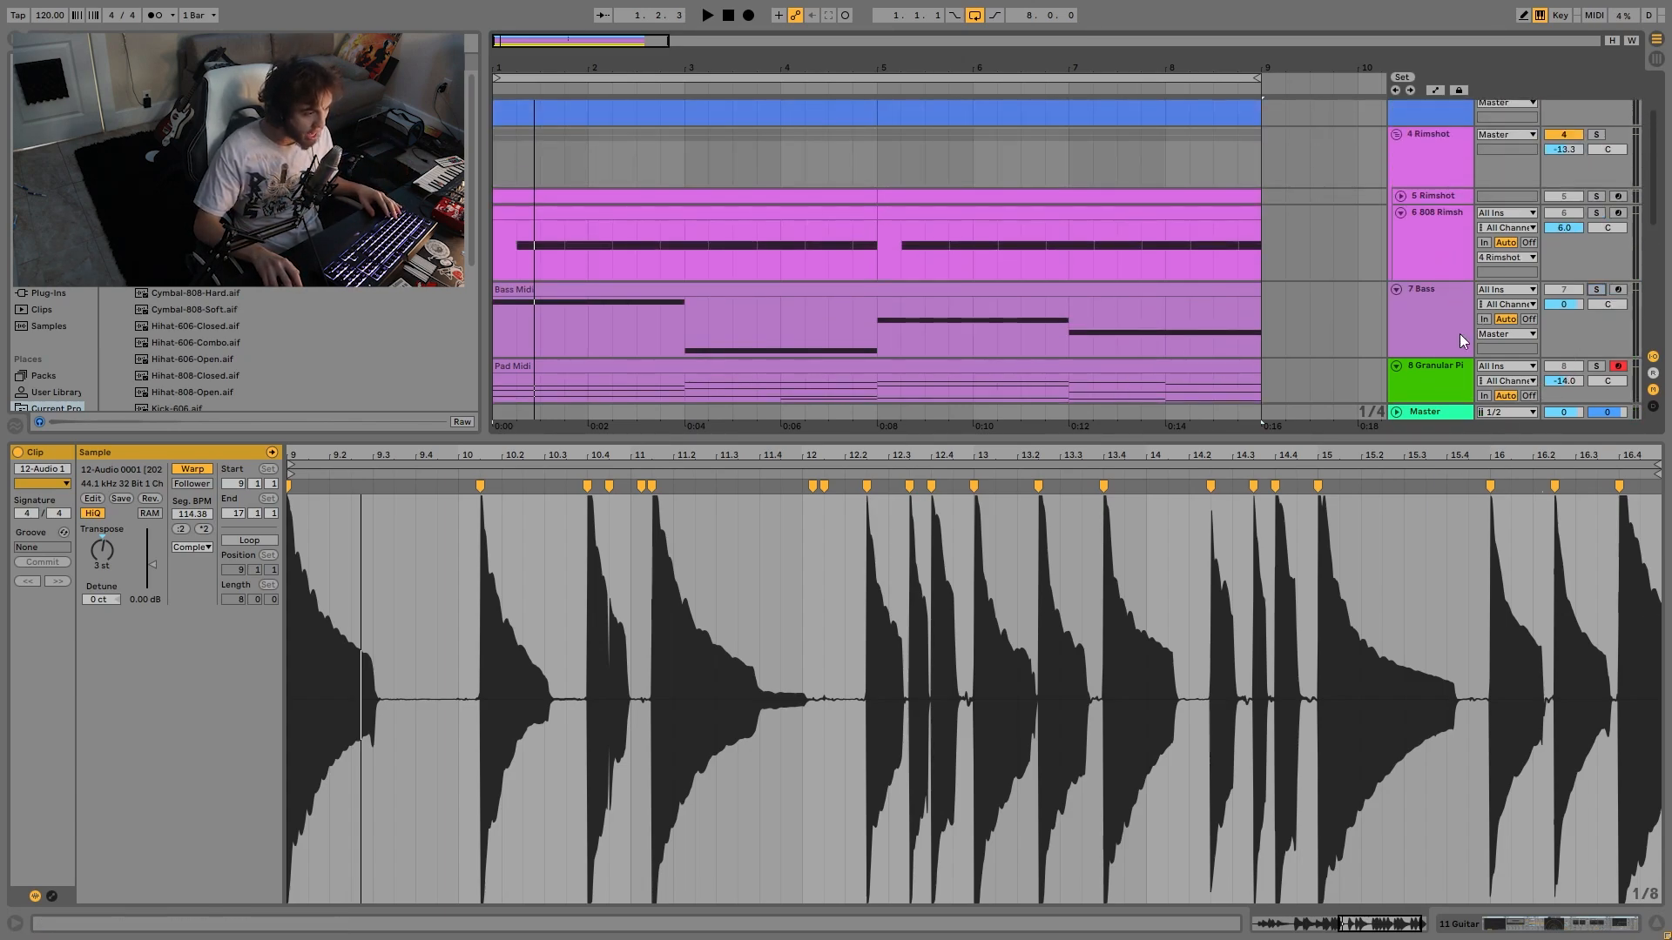
{"action": "scroll", "coordinate": [1462, 310], "scroll_direction": "down", "scroll_amount": 5}
{"action": "scroll", "coordinate": [1542, 392], "scroll_direction": "down", "scroll_amount": 1}
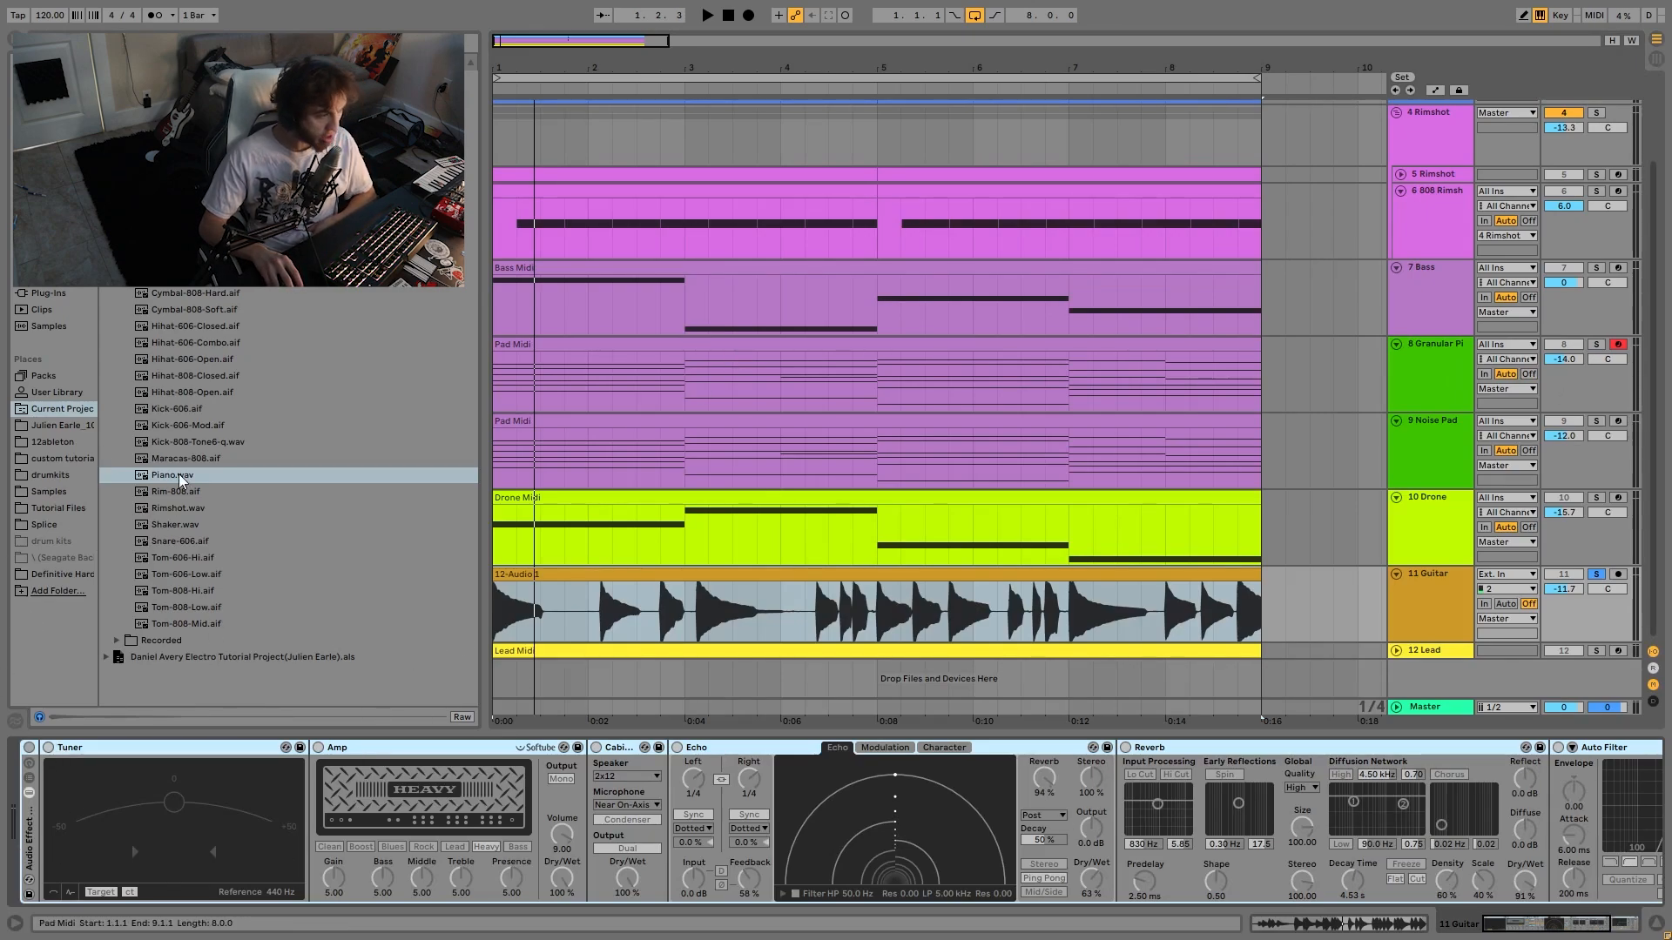
- Switch the Guitar's effect rack back on, set its audio clip's transpose to 15 st and play it
{"action": "left_click", "coordinate": [29, 747]}
{"action": "left_click", "coordinate": [155, 753]}
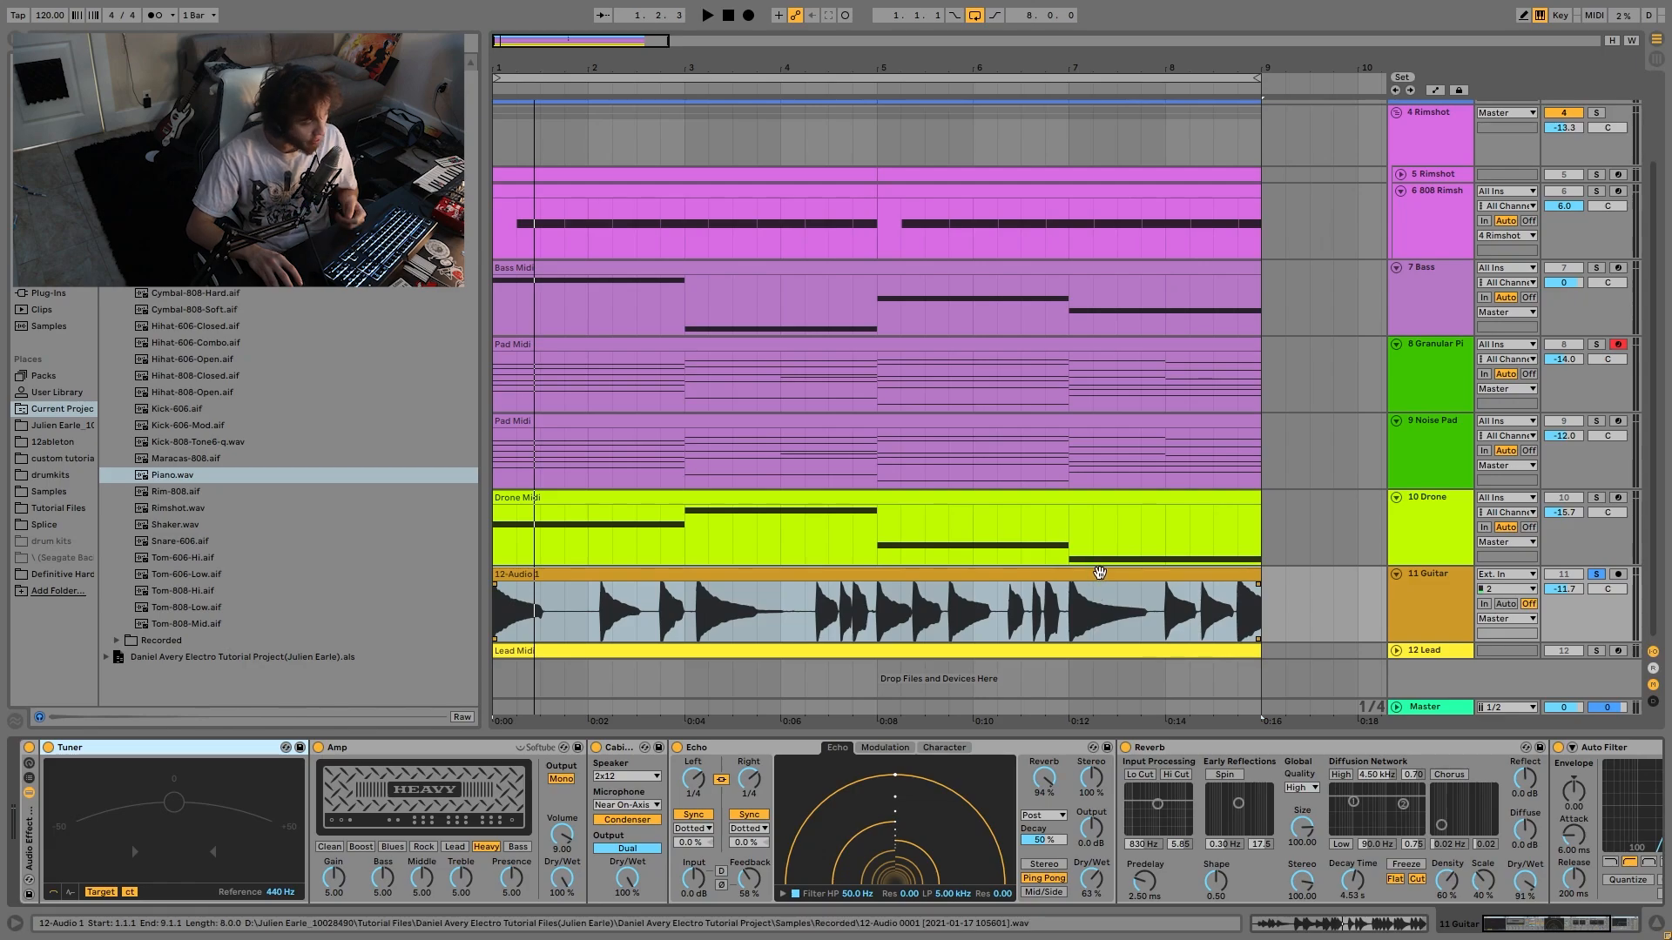
{"action": "double_click", "coordinate": [1094, 587]}
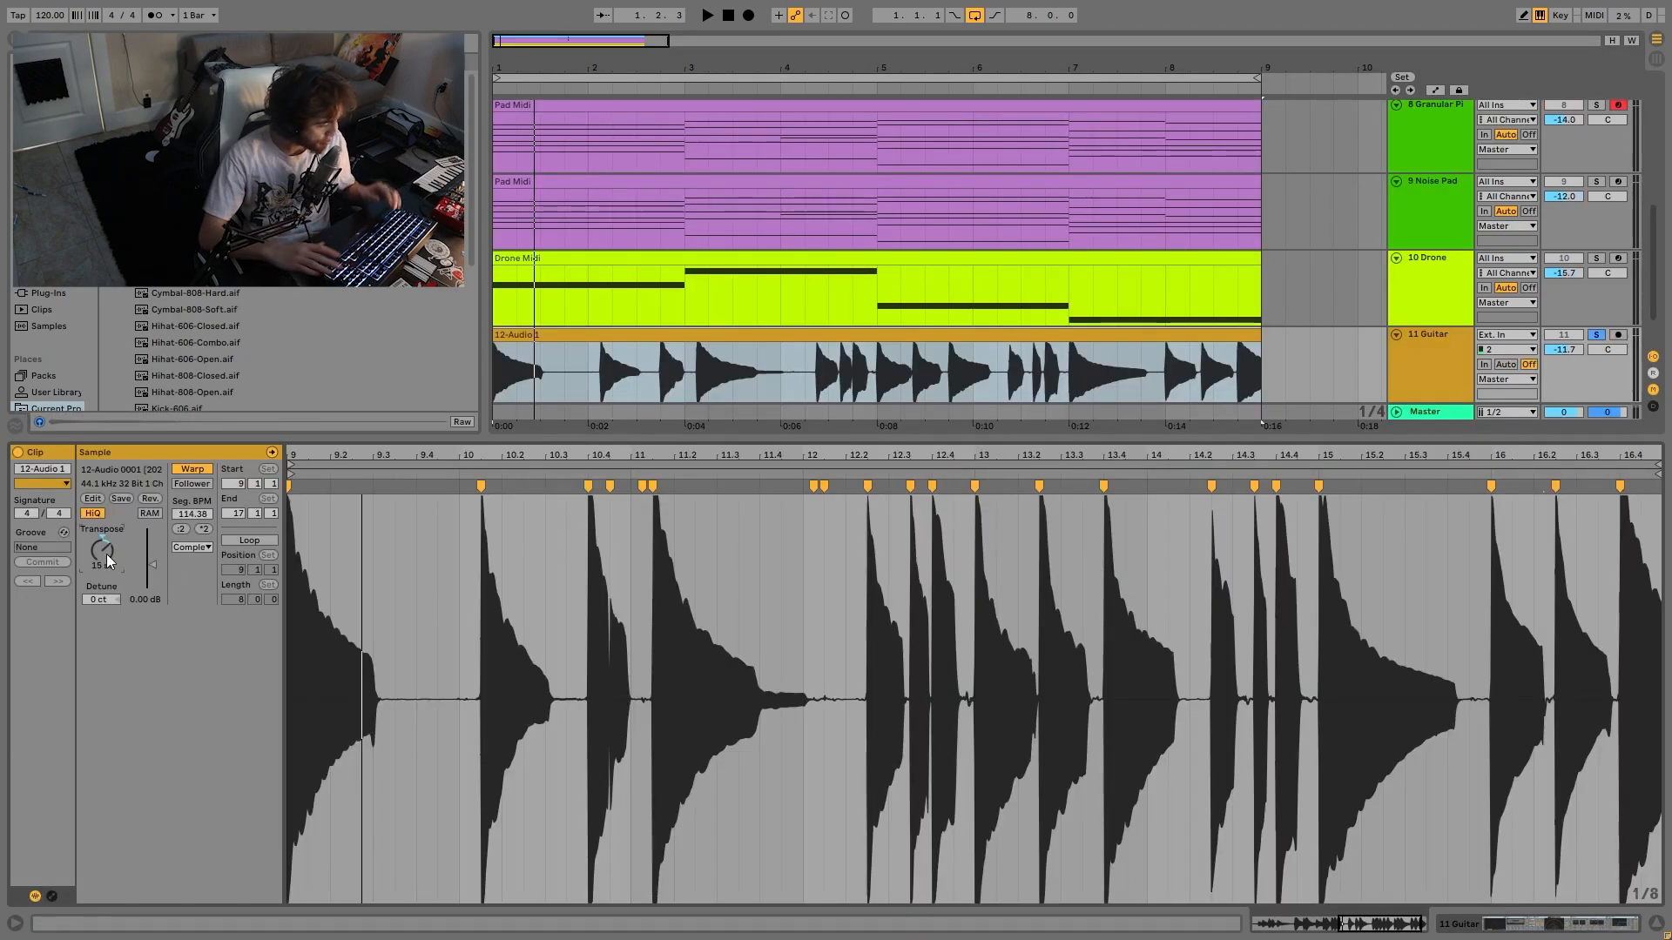
{"action": "key", "text": "space"}
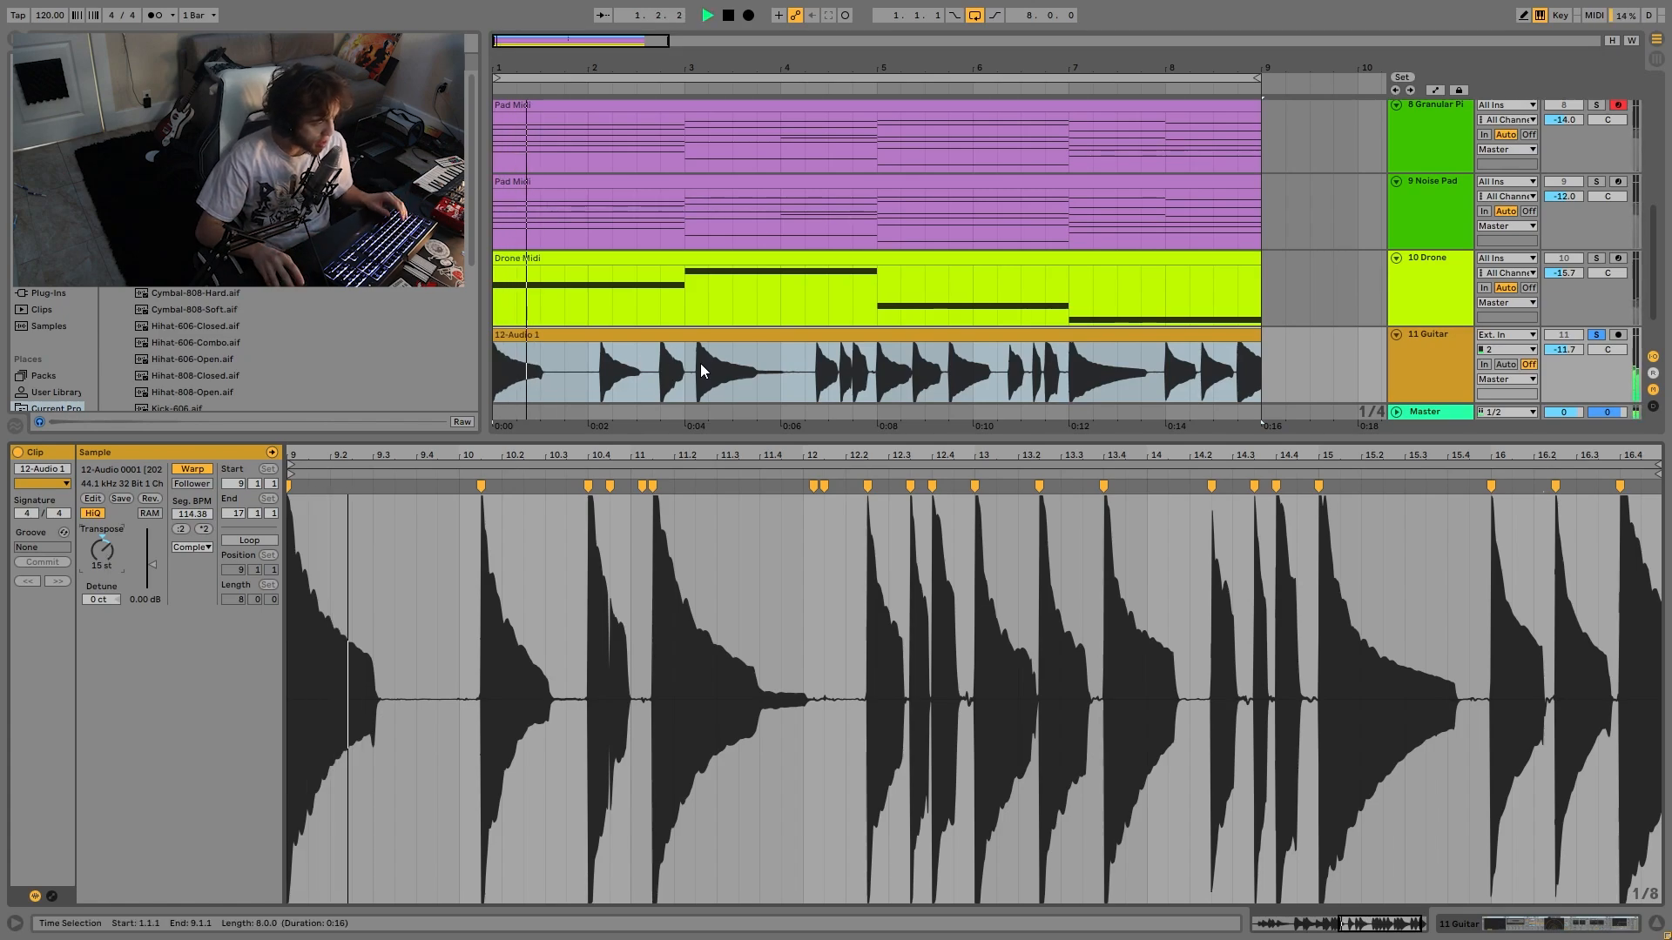
{"action": "left_click", "coordinate": [1428, 335]}
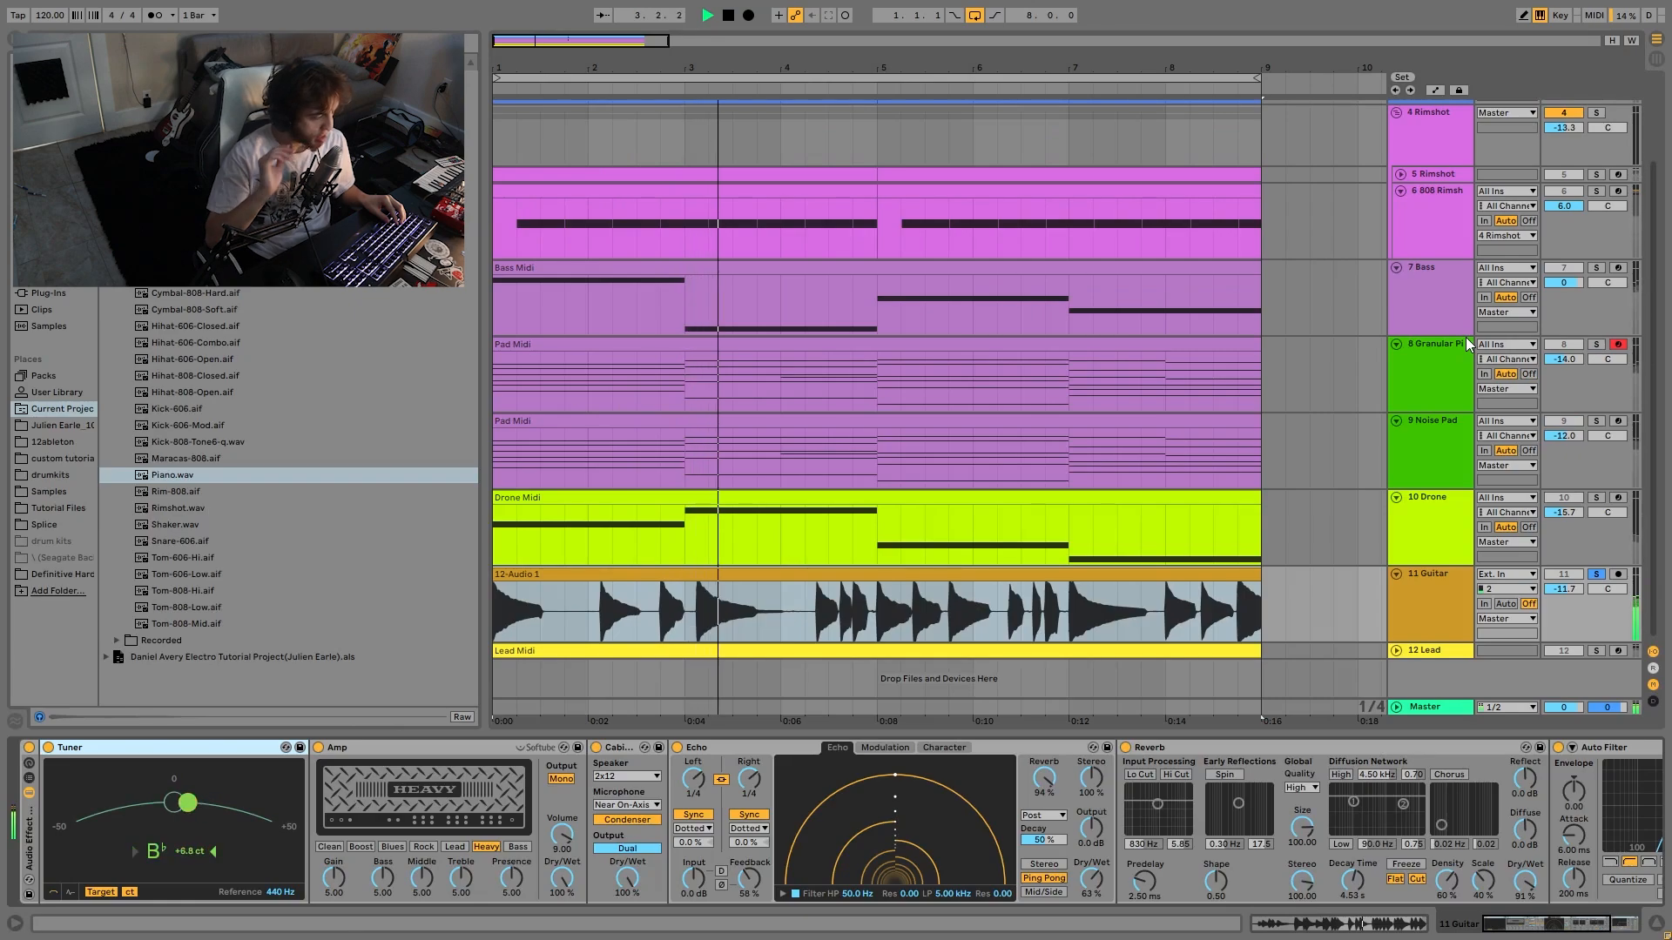
{"action": "key", "text": "space"}
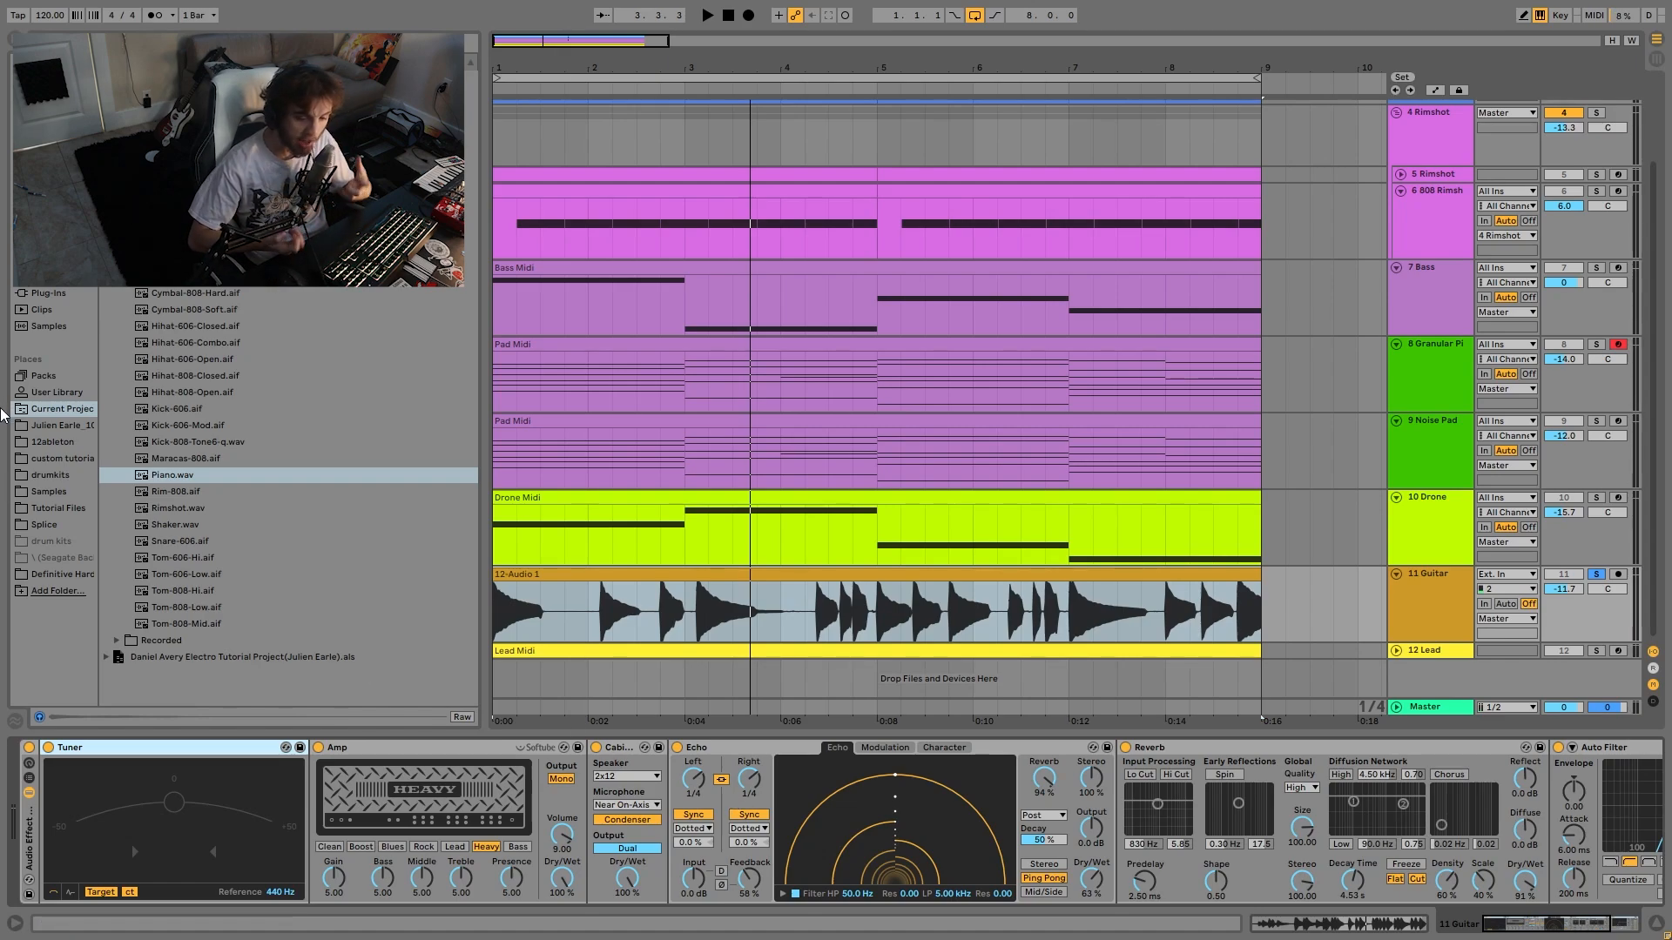
{"action": "key", "text": "space"}
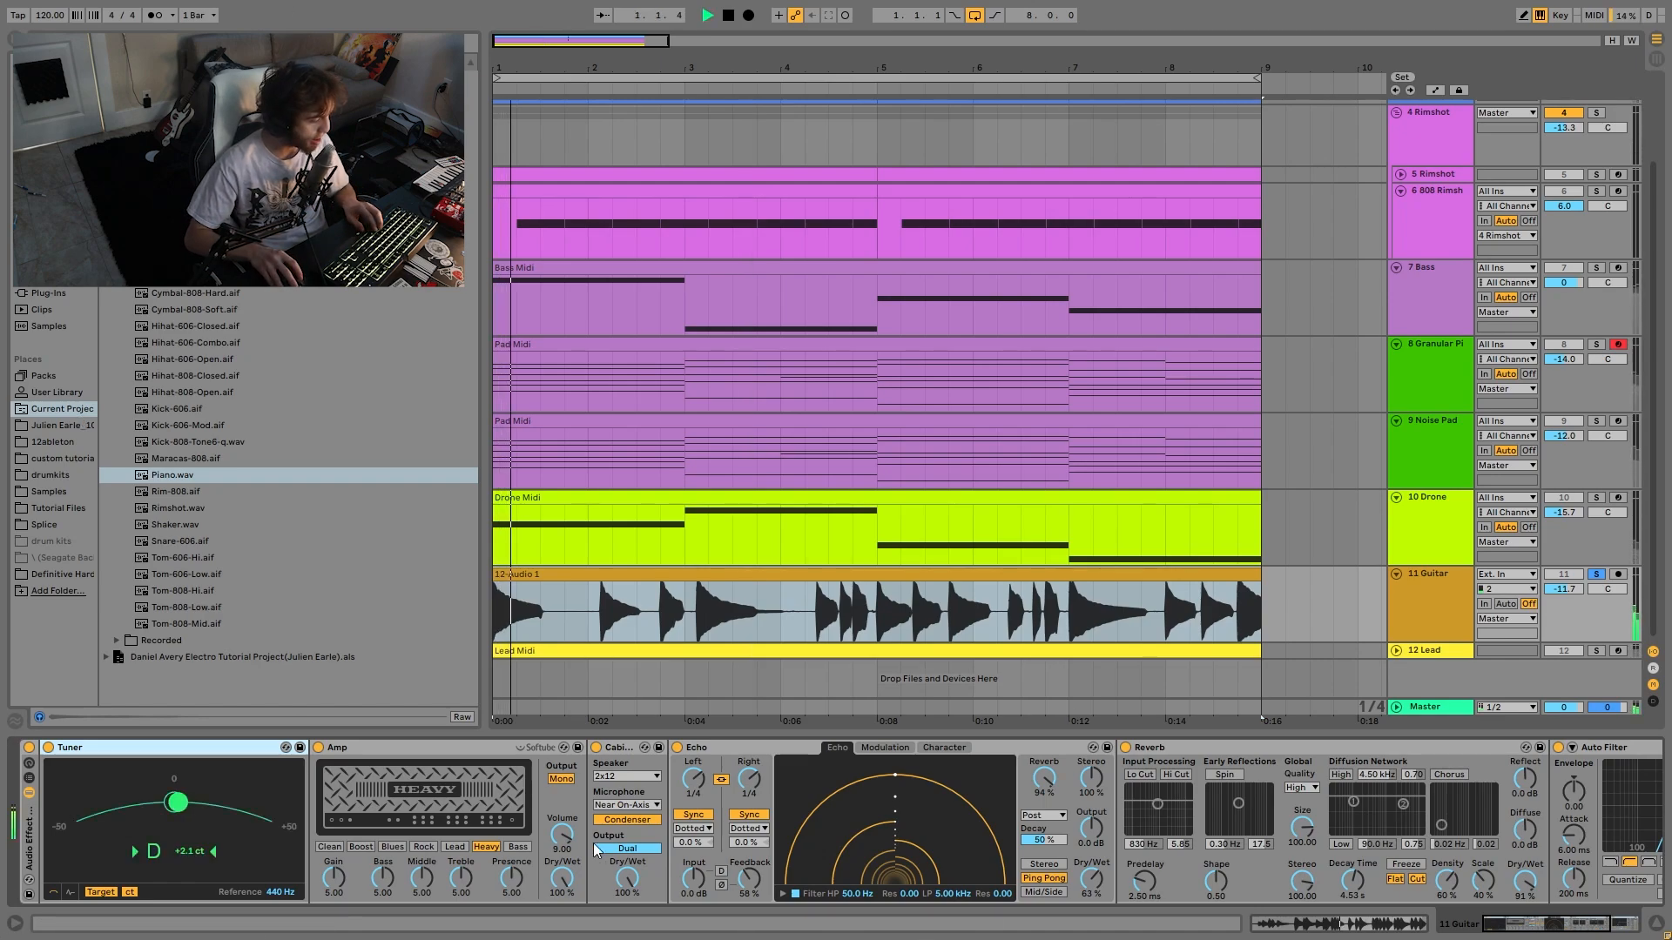
{"action": "key", "text": "space"}
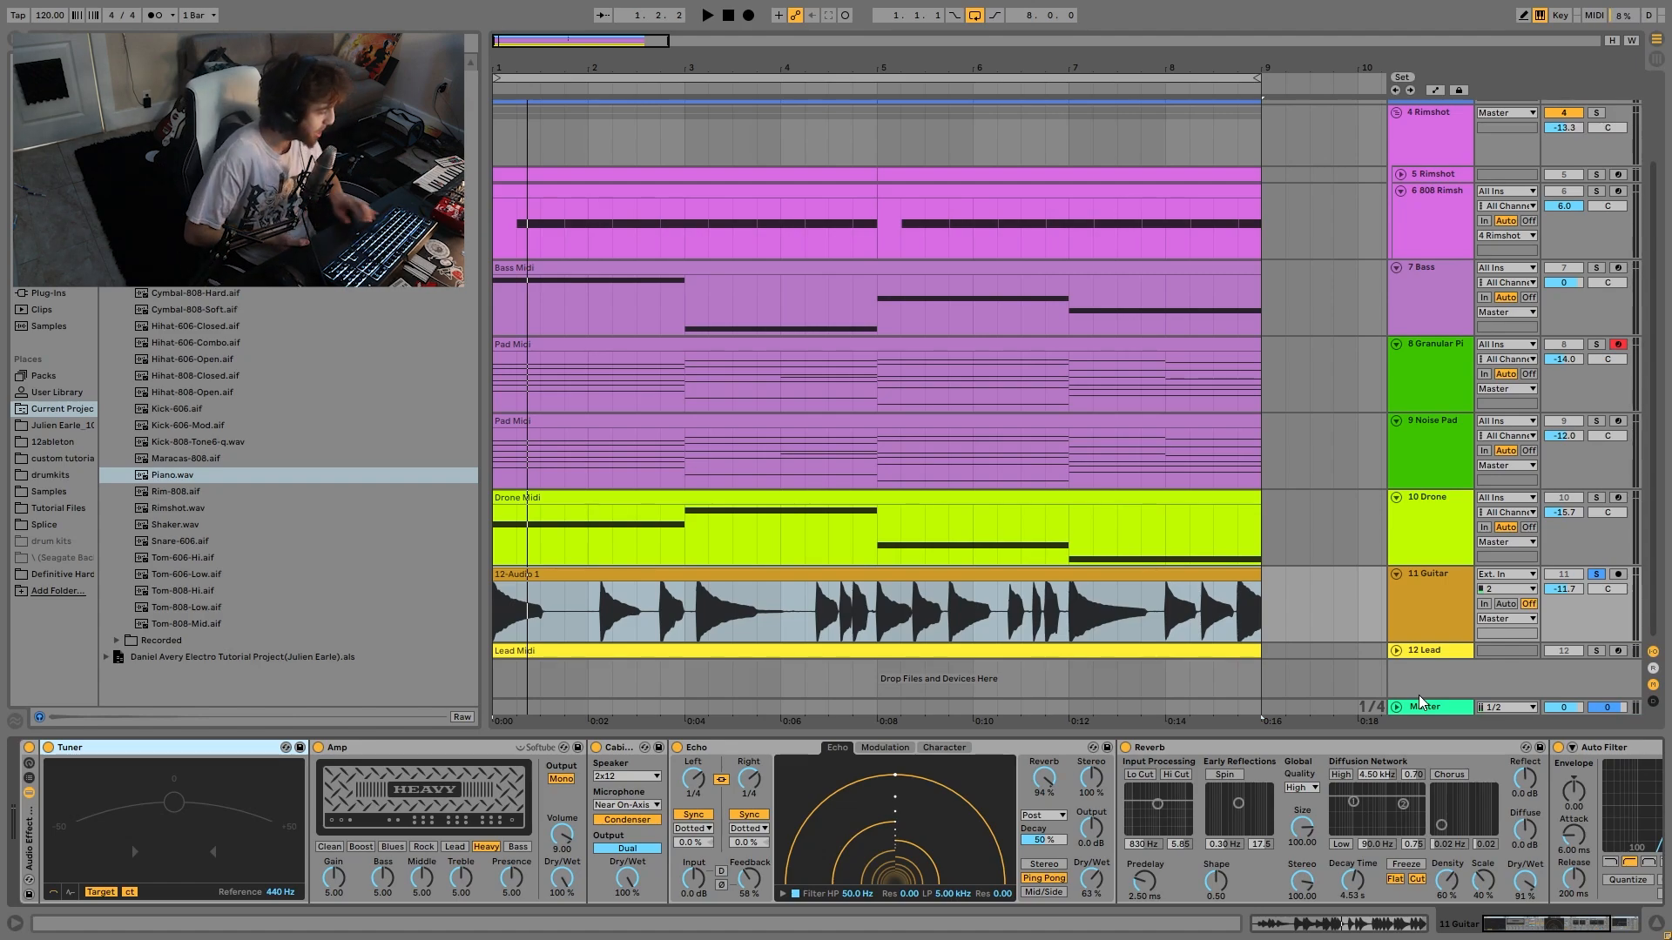
- Play the Guitar and examine the Echo, Reverb and Auto Filter at the end of its rack
{"action": "key", "text": "space"}
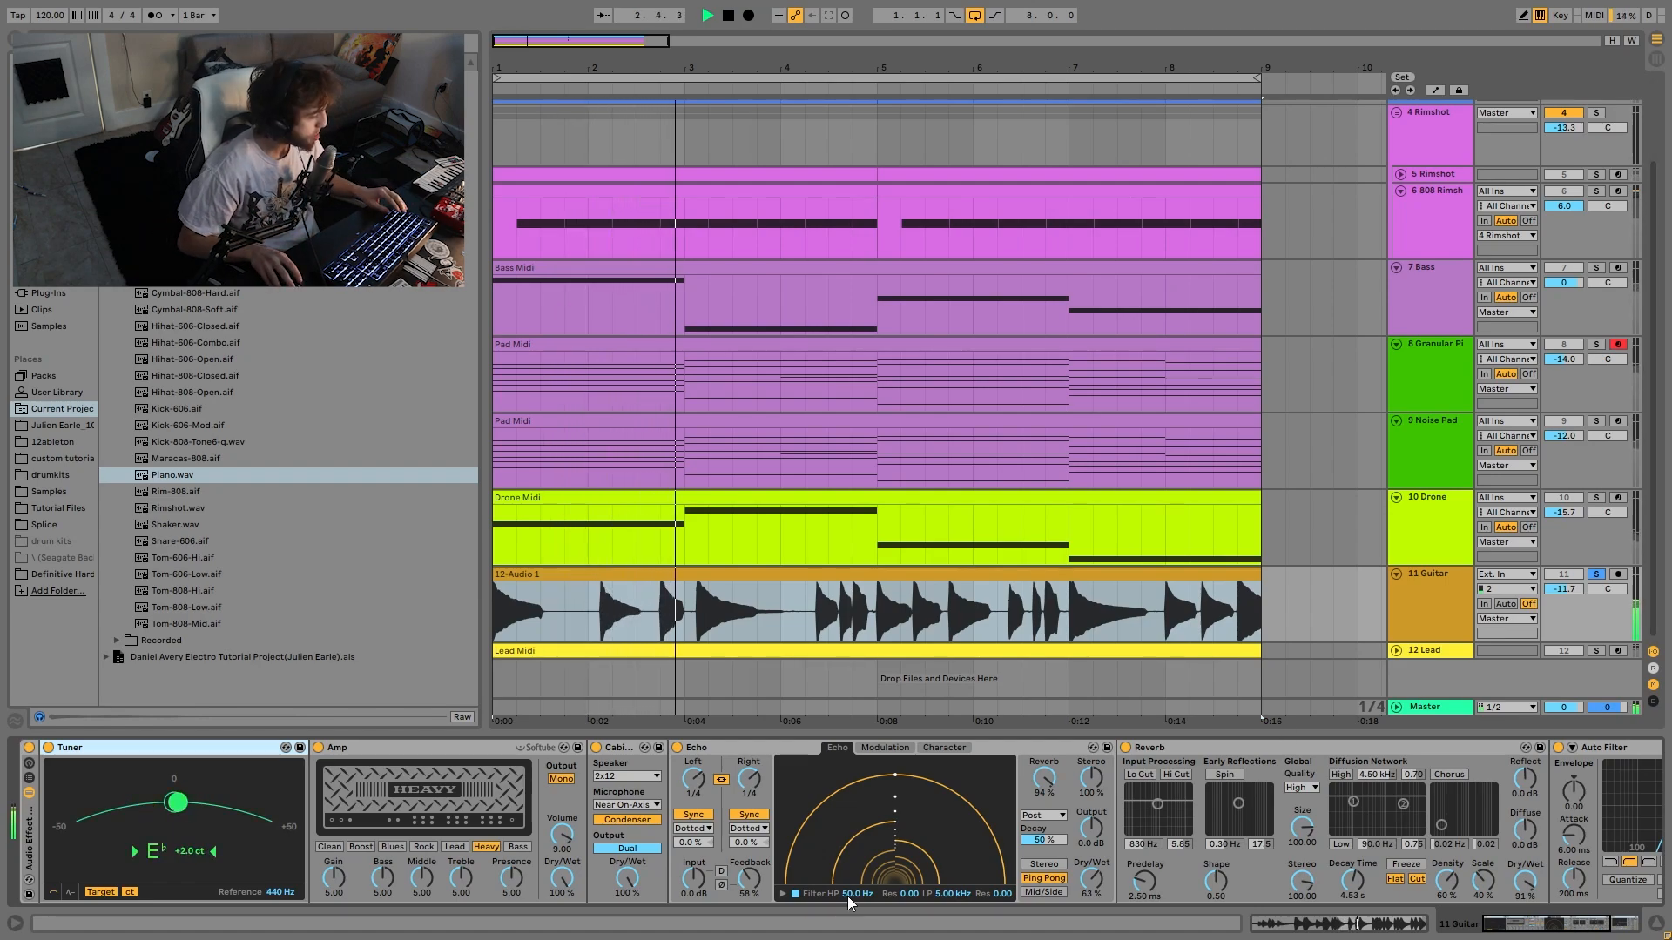
{"action": "scroll", "coordinate": [775, 822], "scroll_direction": "right", "scroll_amount": 5}
{"action": "scroll", "coordinate": [775, 822], "scroll_direction": "right", "scroll_amount": 1}
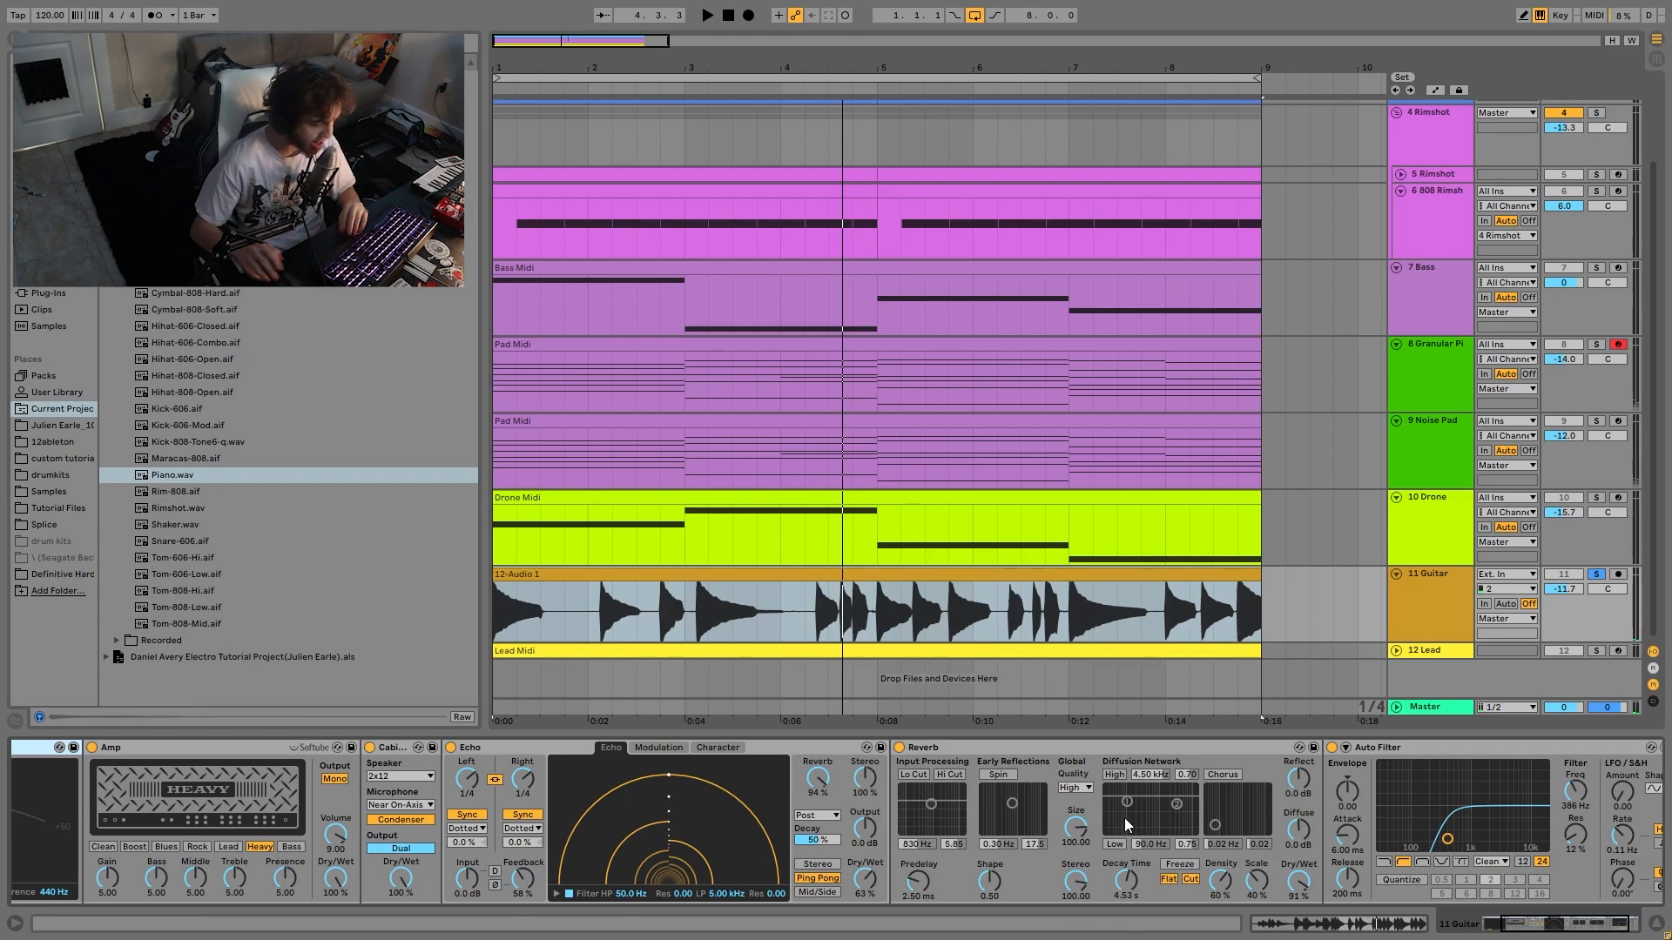
{"action": "scroll", "coordinate": [1125, 817], "scroll_direction": "right", "scroll_amount": 2}
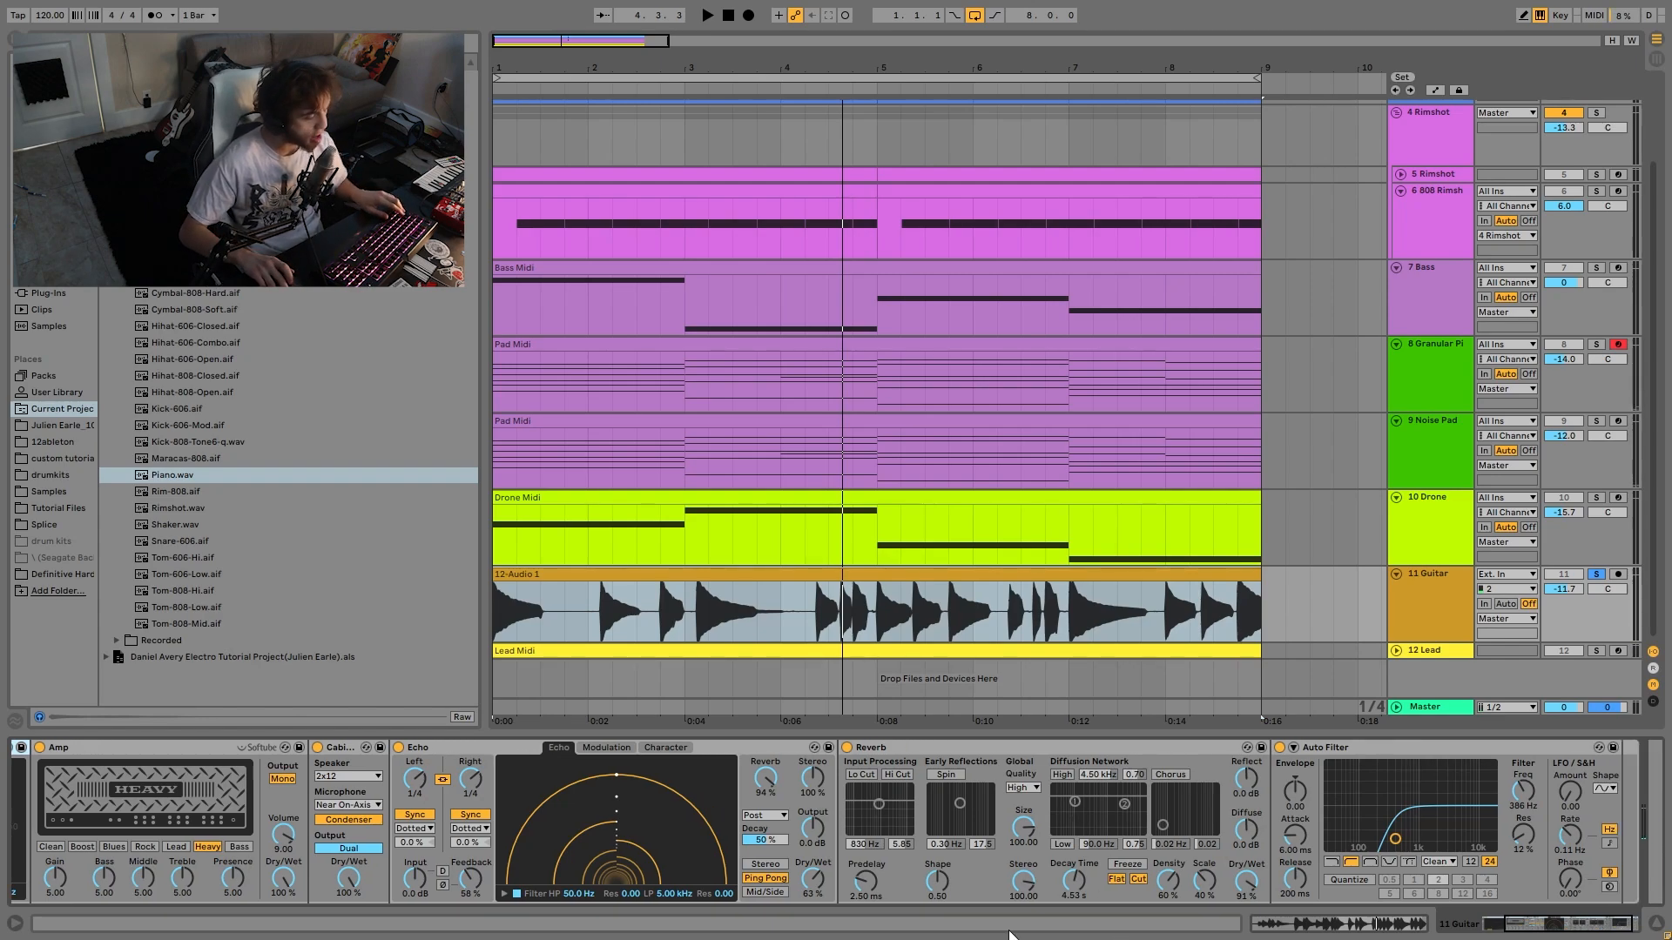
{"action": "left_click", "coordinate": [1316, 747]}
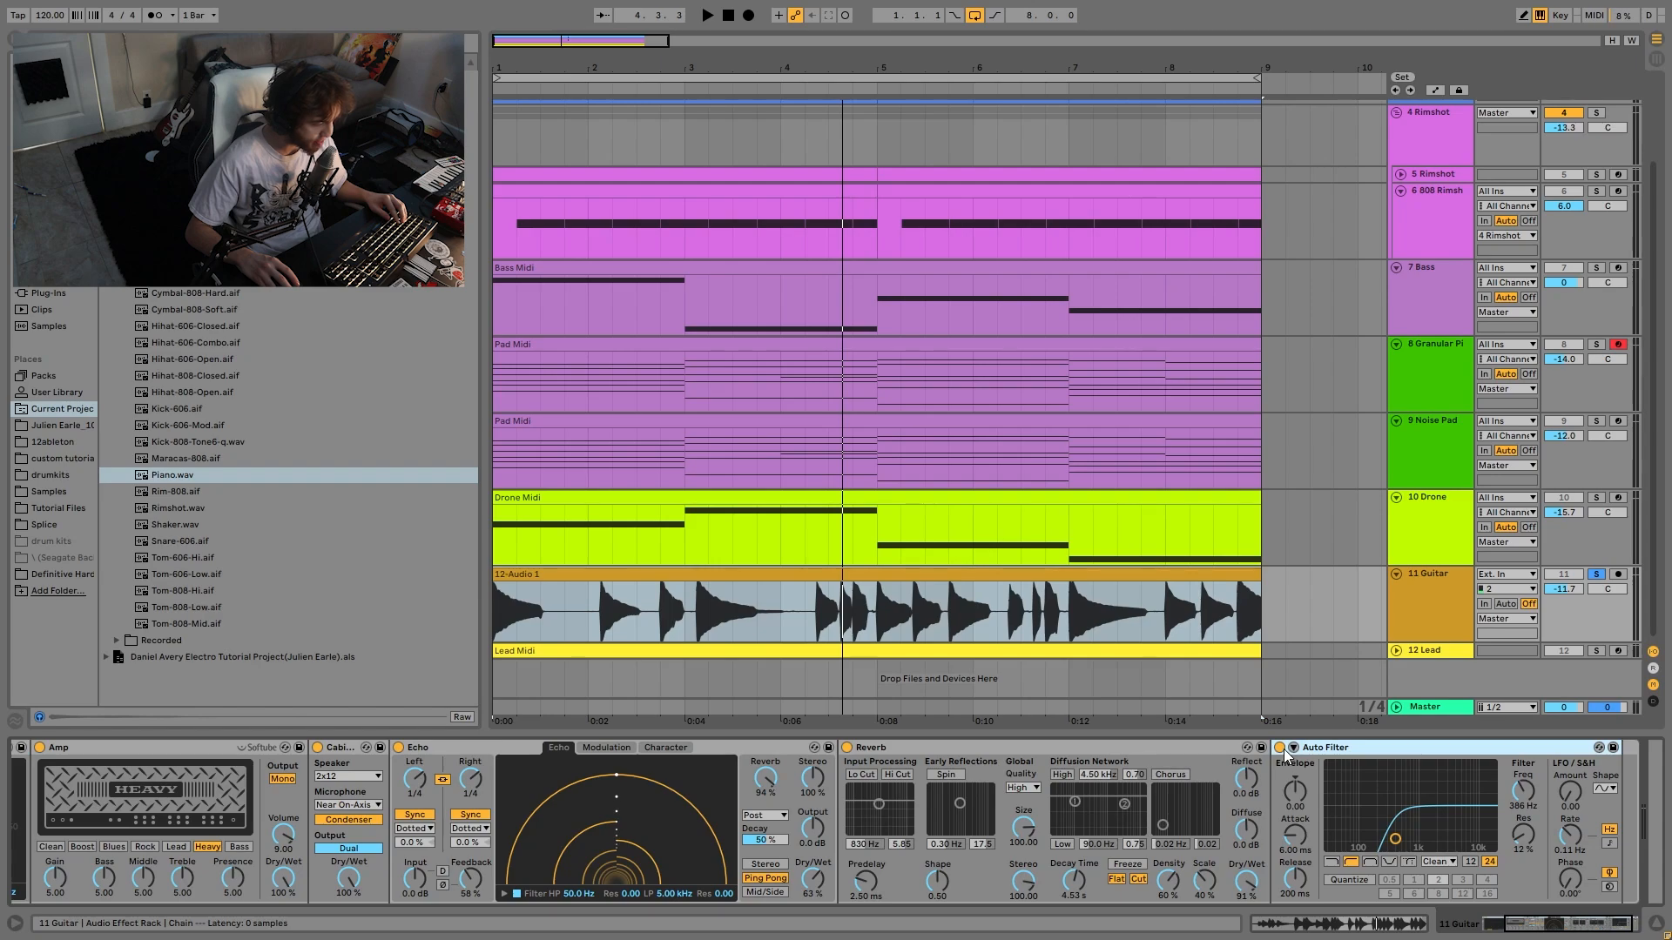
- Play the Guitar with its Auto Filter switched off and with it back on to compare the two sounds
{"action": "left_click", "coordinate": [1281, 748]}
{"action": "key", "text": "space"}
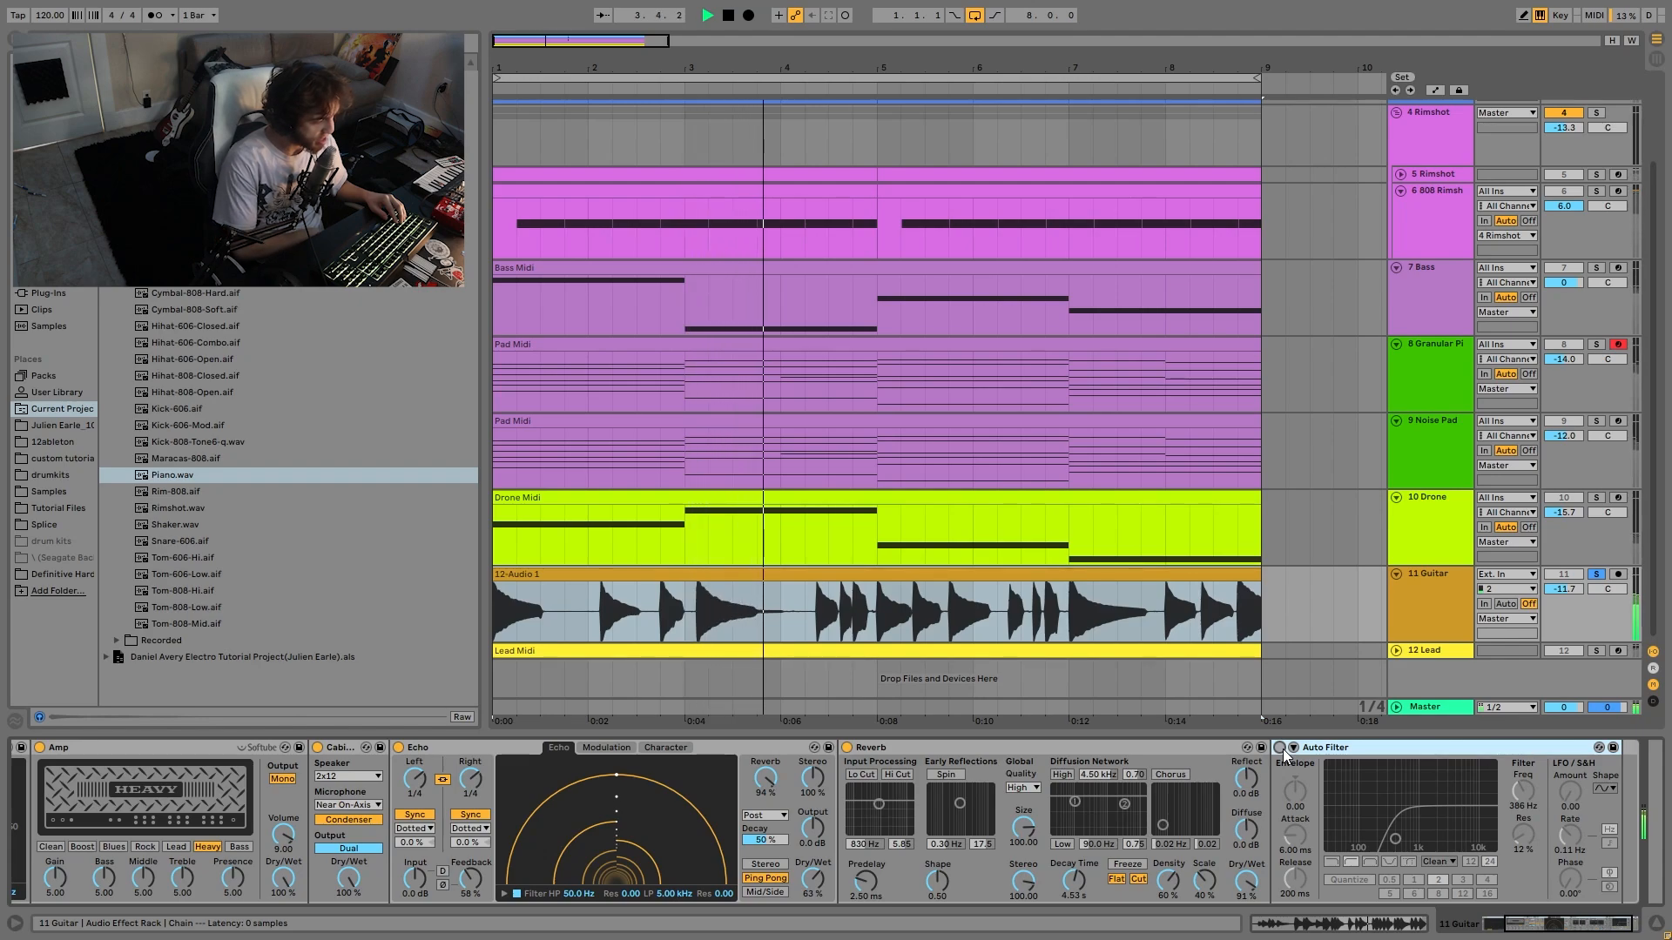
{"action": "left_click", "coordinate": [1280, 748]}
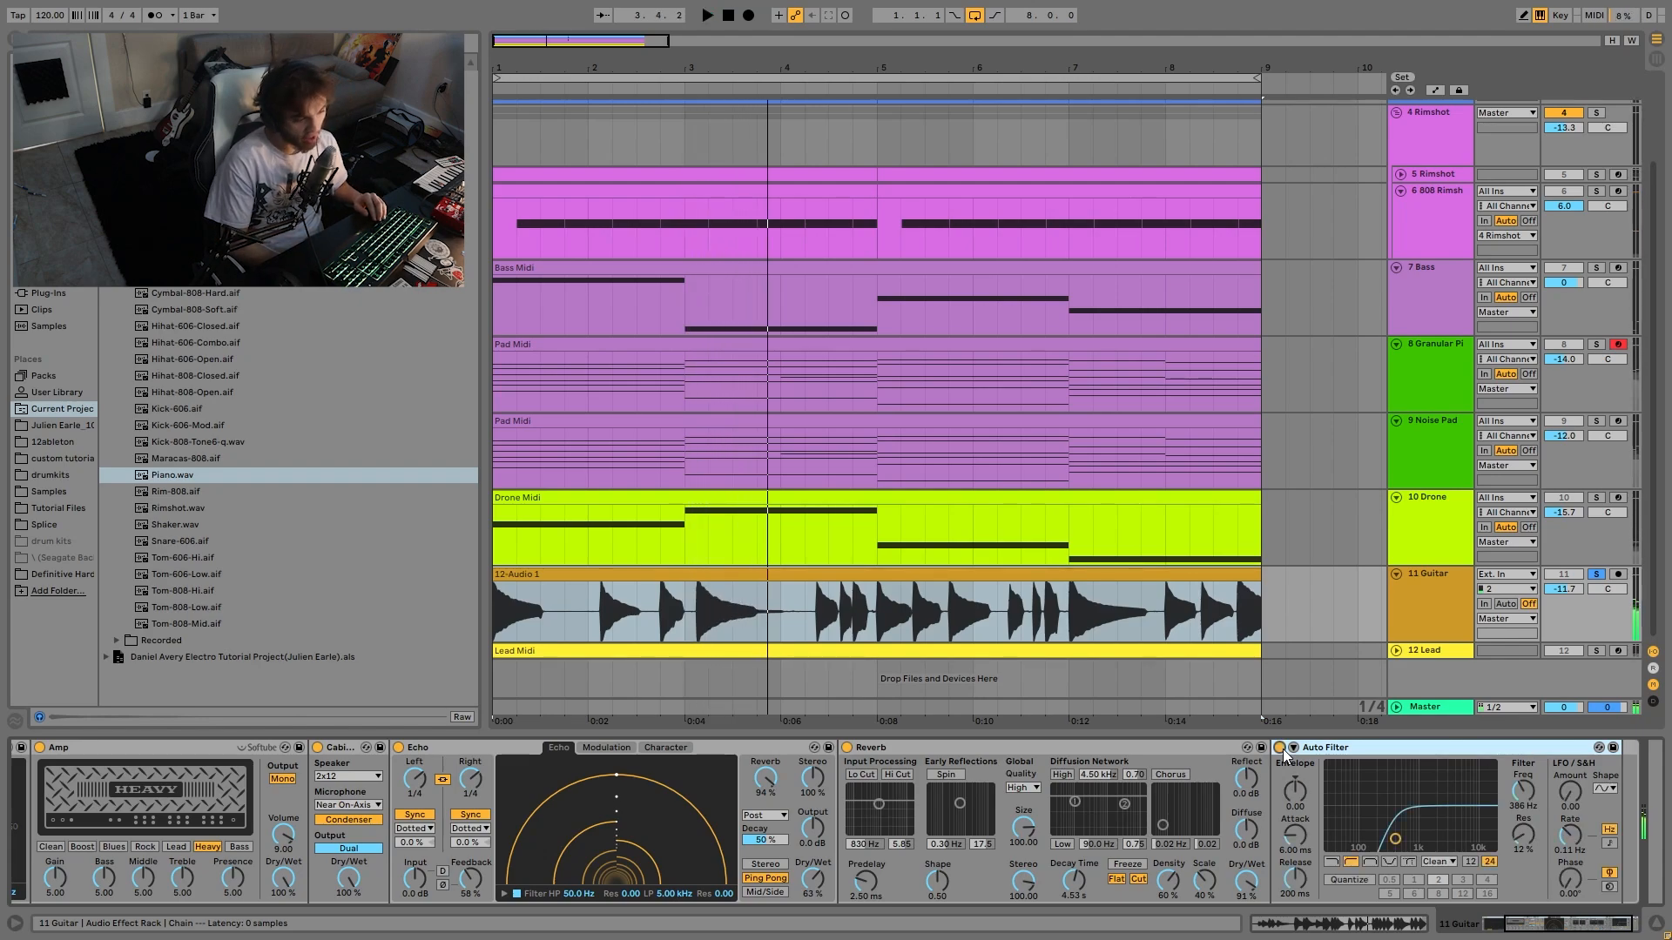
{"action": "key", "text": "space"}
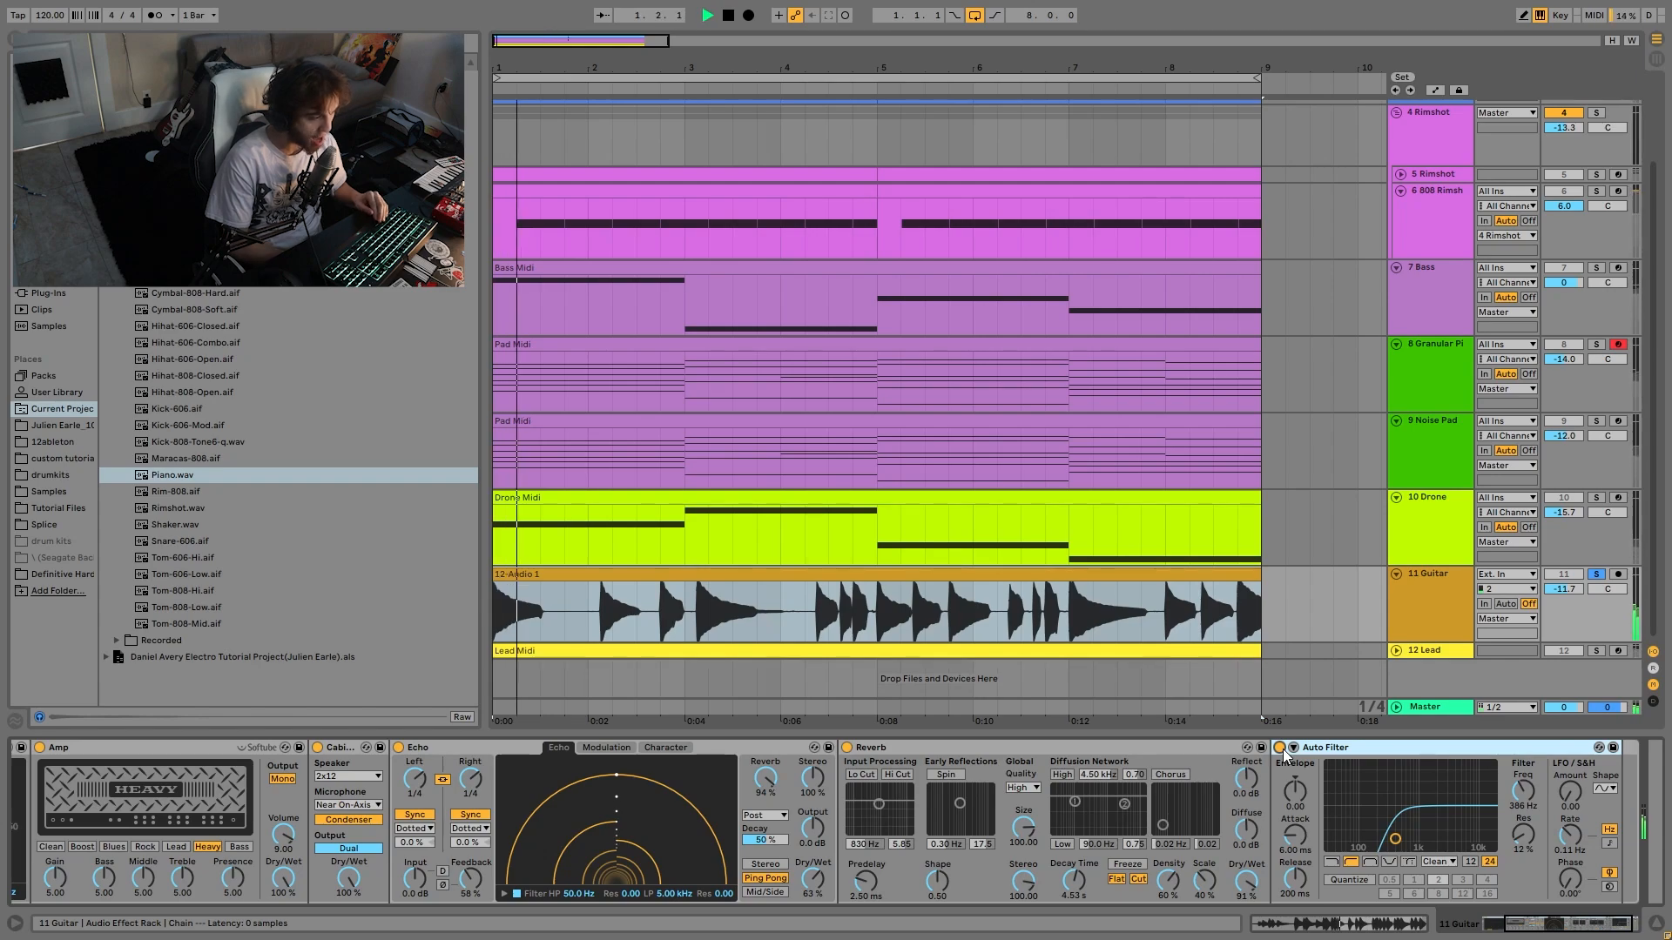
{"action": "key", "text": "space"}
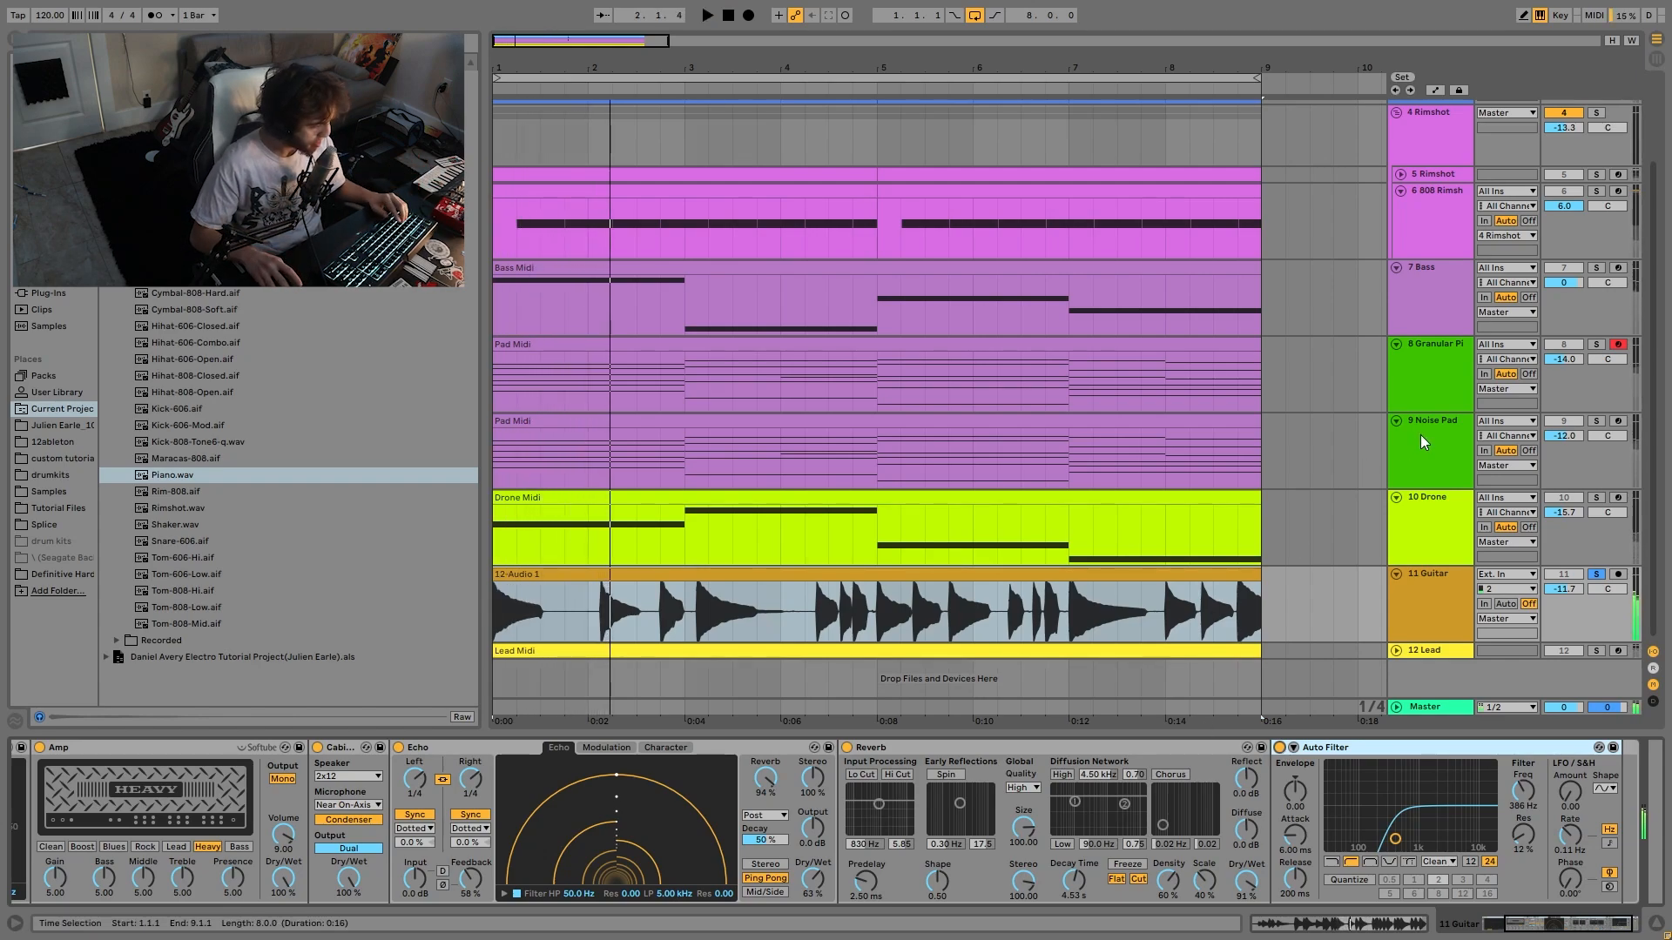
- Solo the Lead track, unfold it and listen to it with its MIDI clip open in the note editor
{"action": "left_click", "coordinate": [1595, 651]}
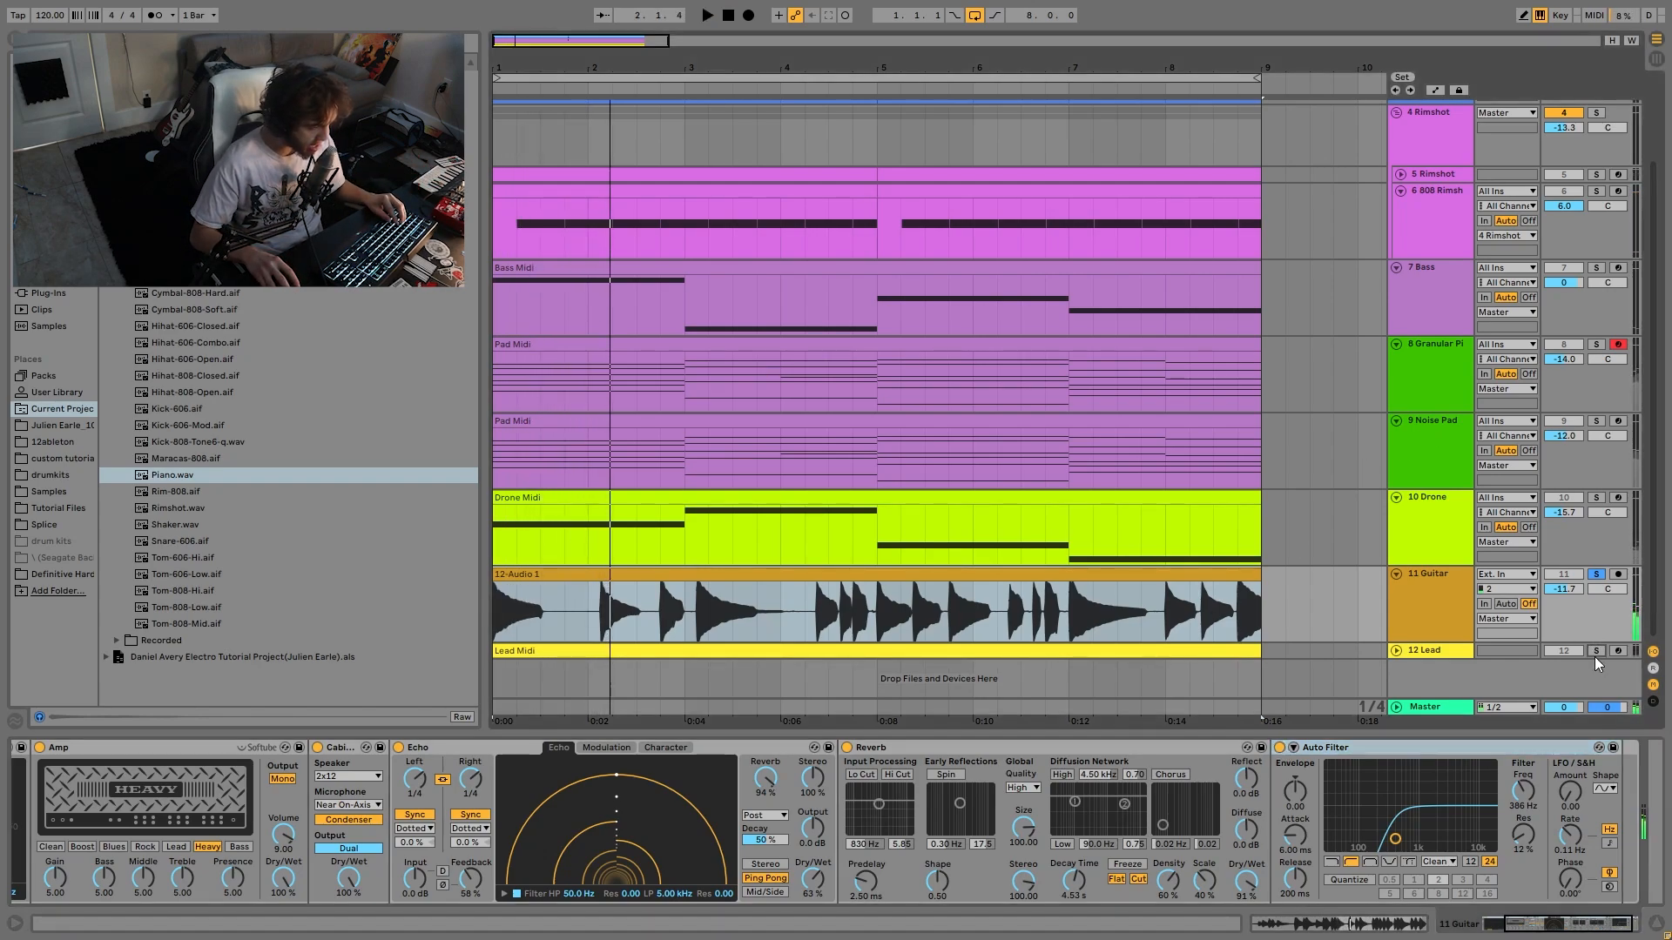
{"action": "key", "text": "space"}
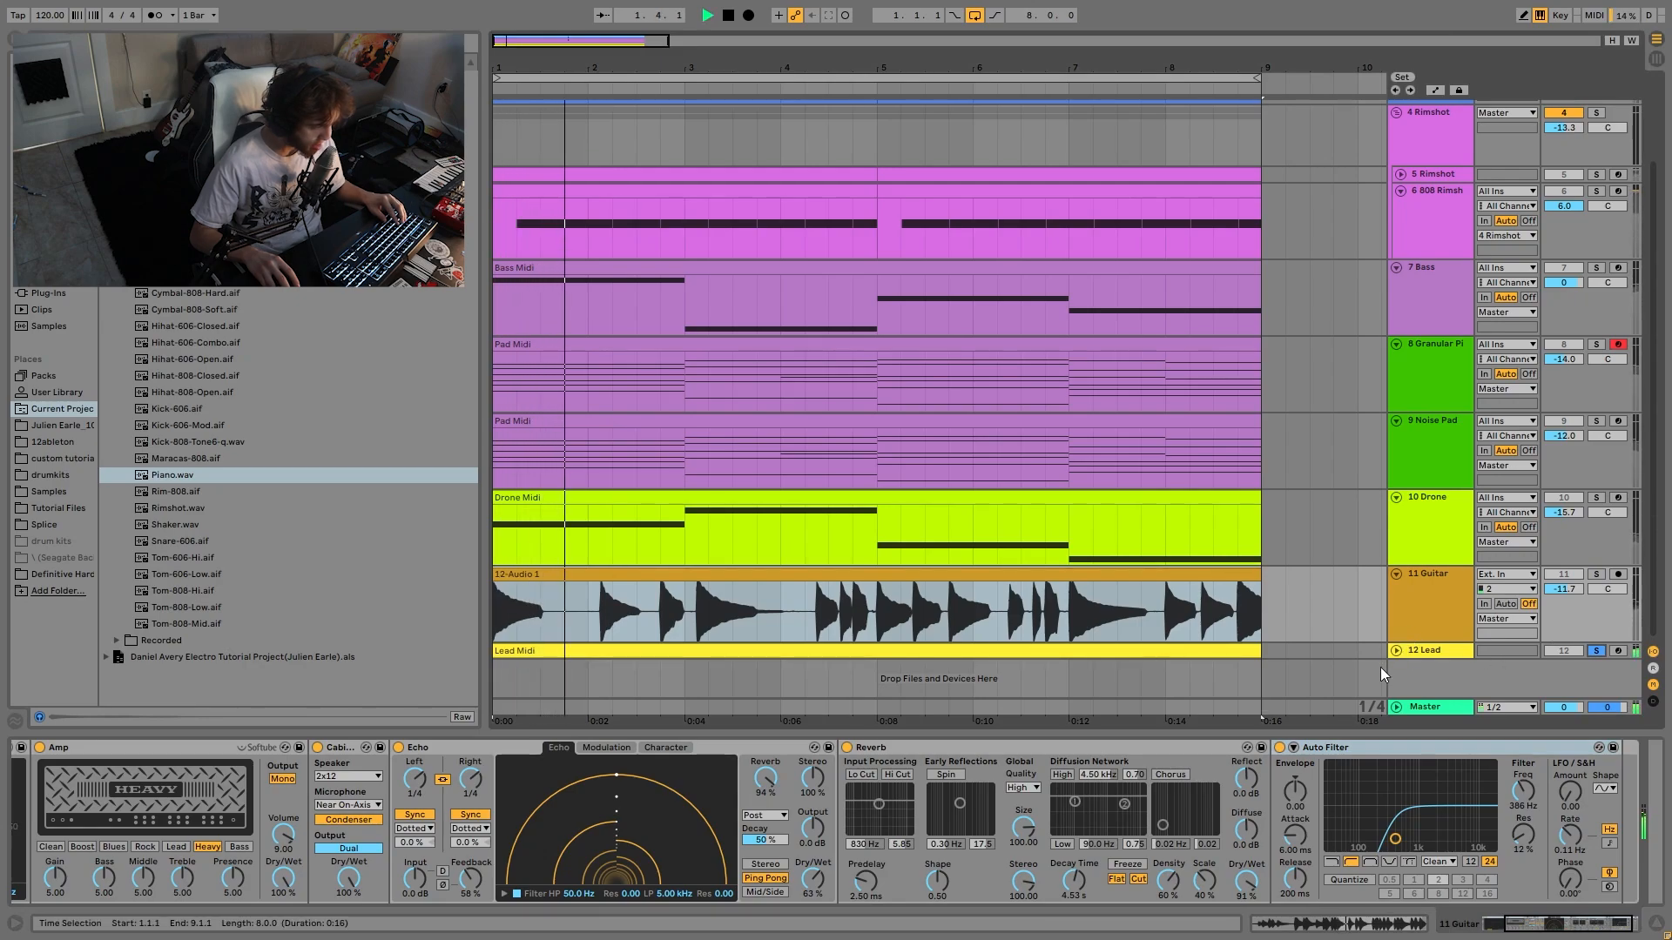
{"action": "left_click", "coordinate": [1398, 651]}
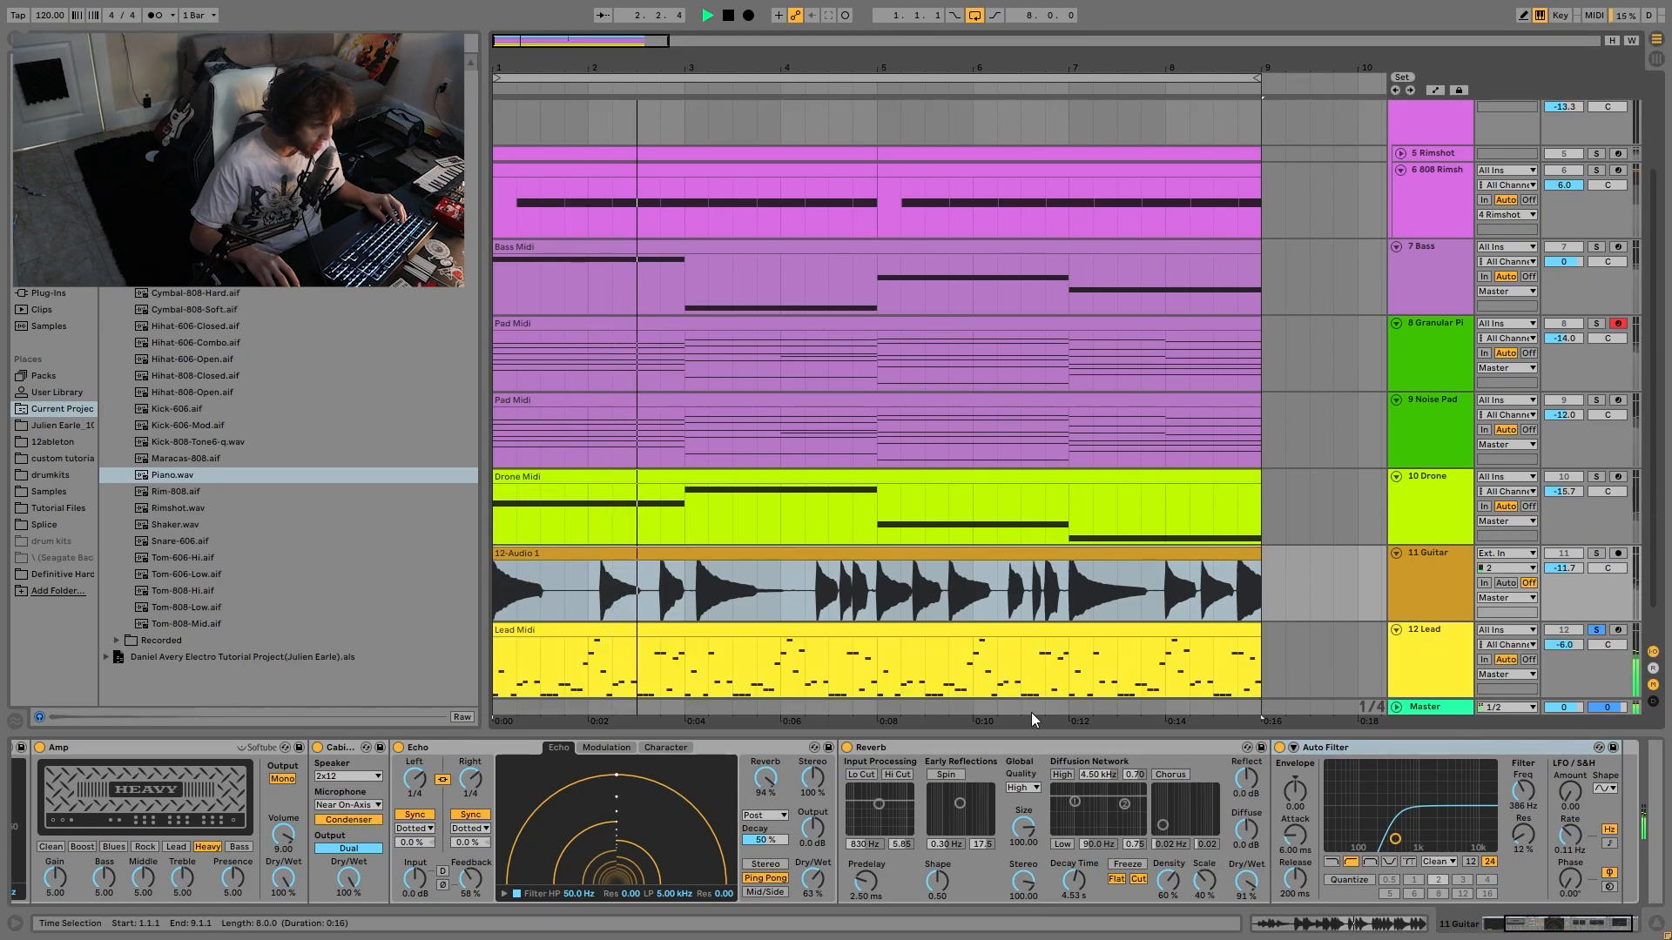
{"action": "double_click", "coordinate": [1001, 649]}
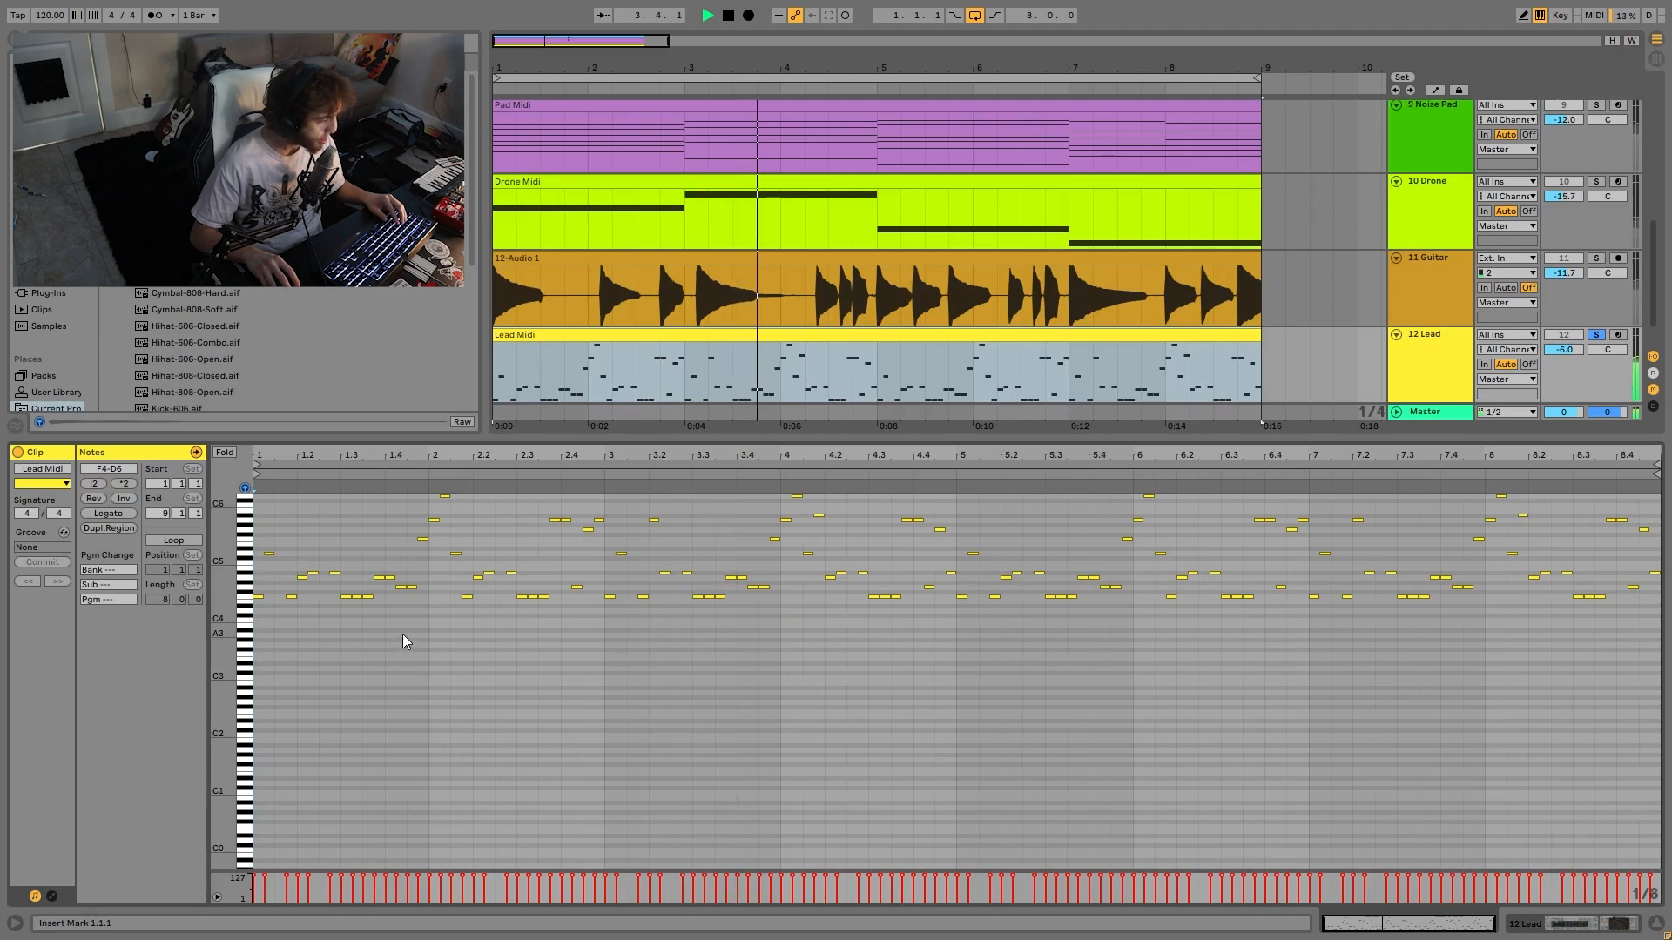
{"action": "key", "text": "space"}
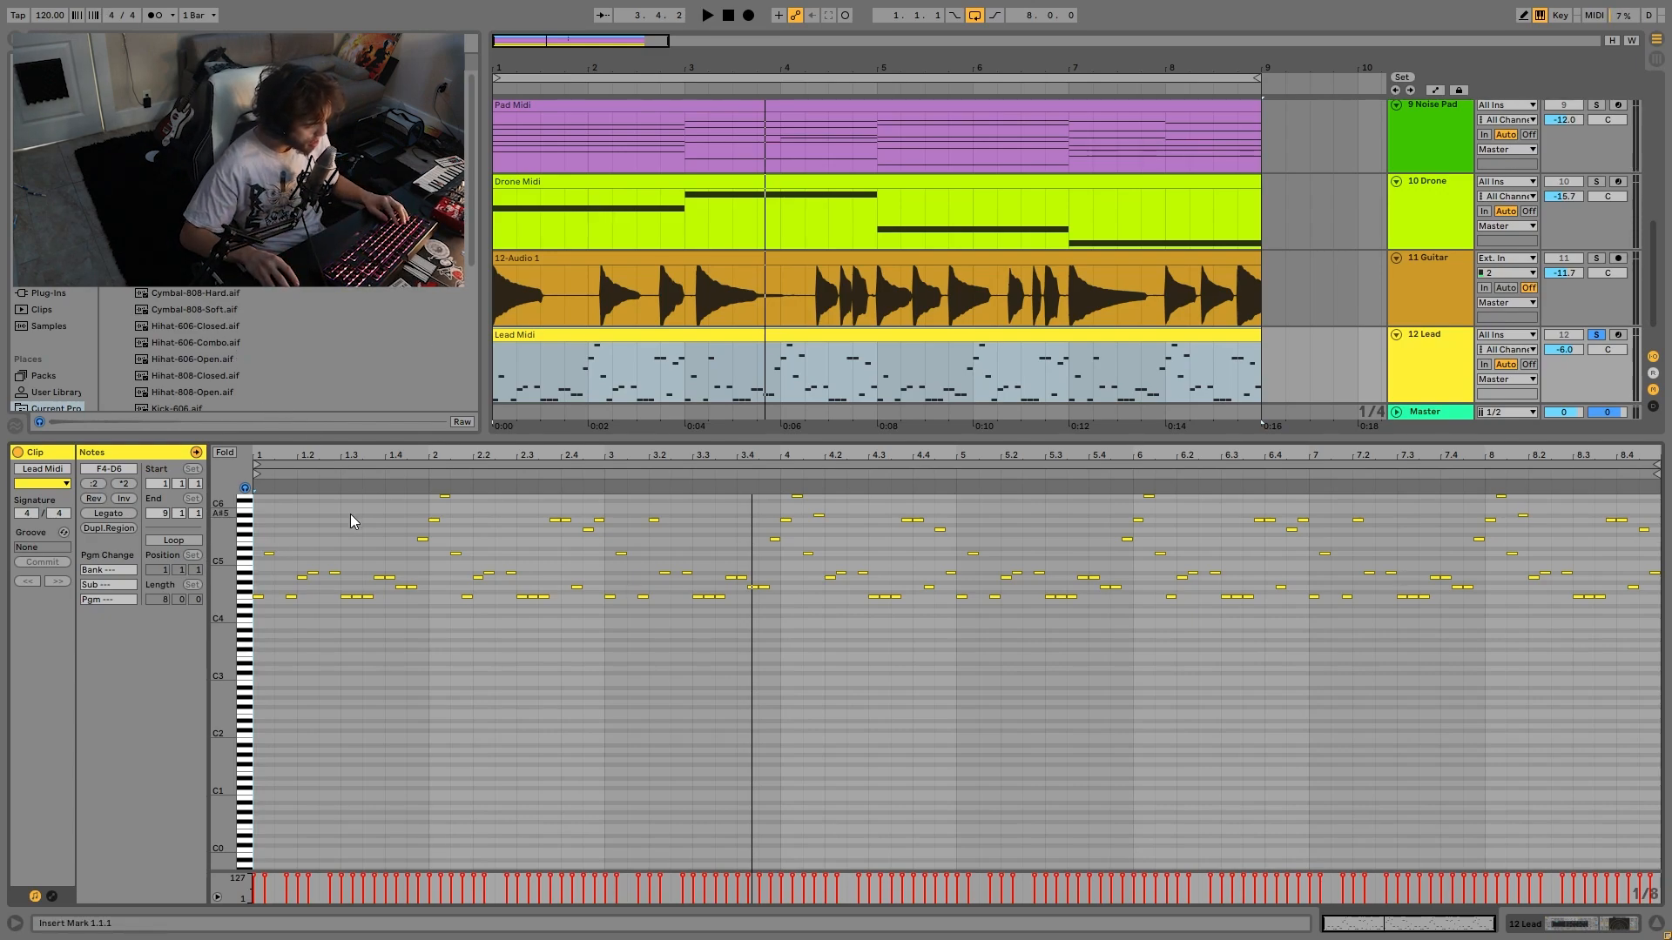
- Examine individual notes in the first two bars of the Lead clip and replay the opening of the melody
{"action": "double_click", "coordinate": [296, 577]}
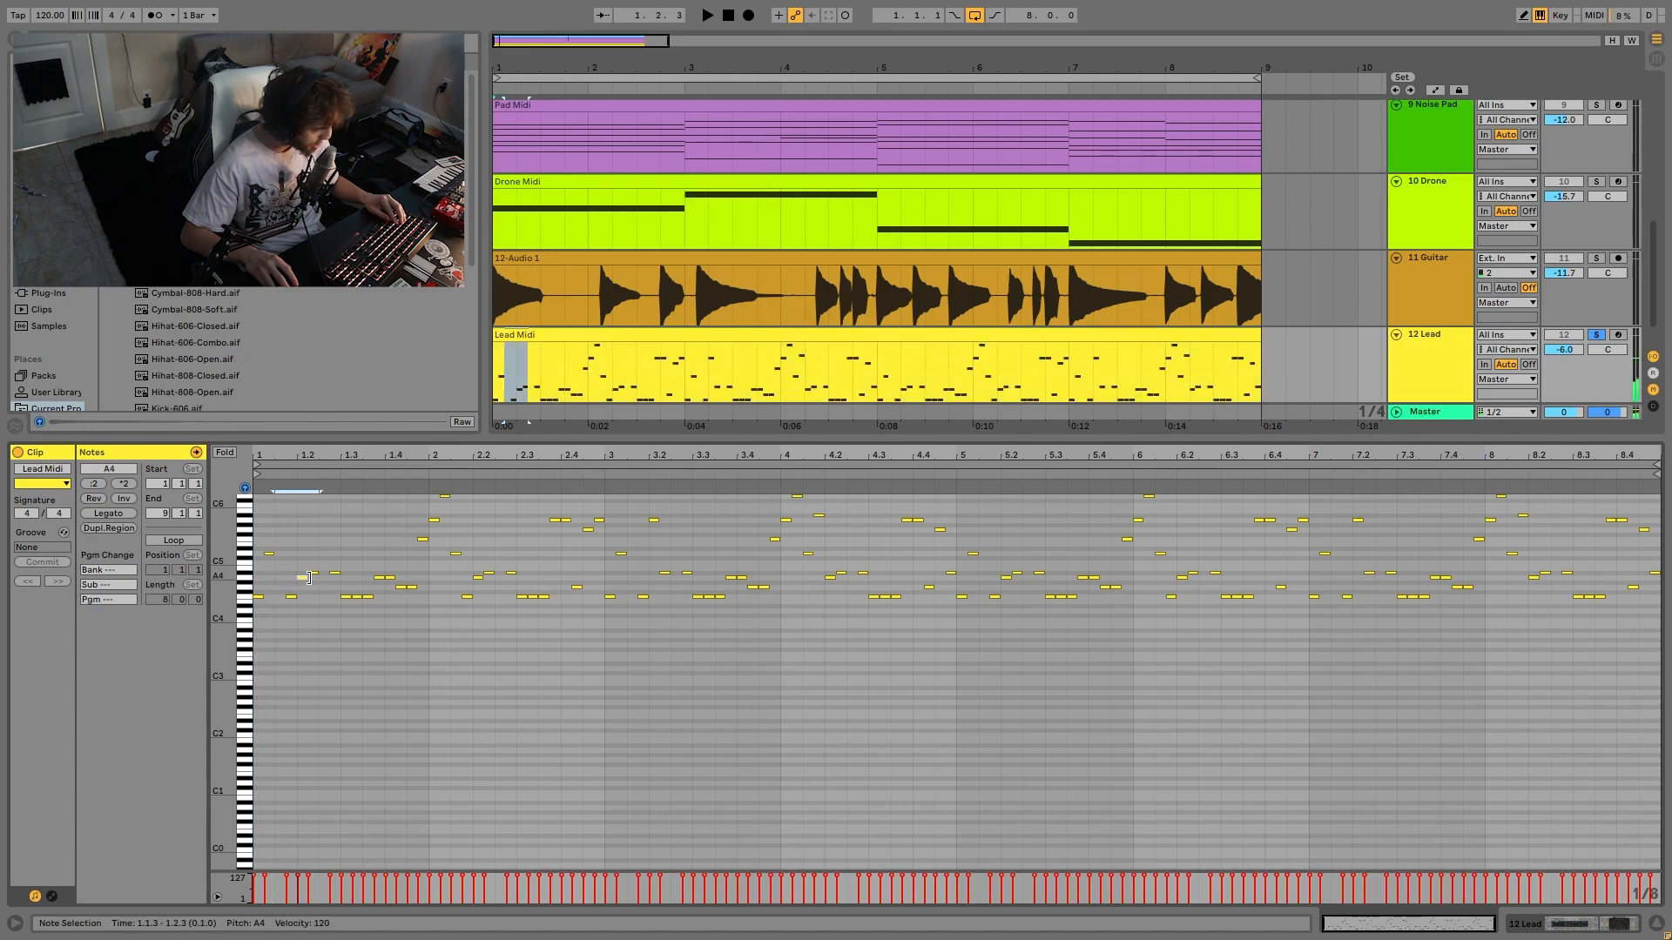
{"action": "double_click", "coordinate": [312, 572]}
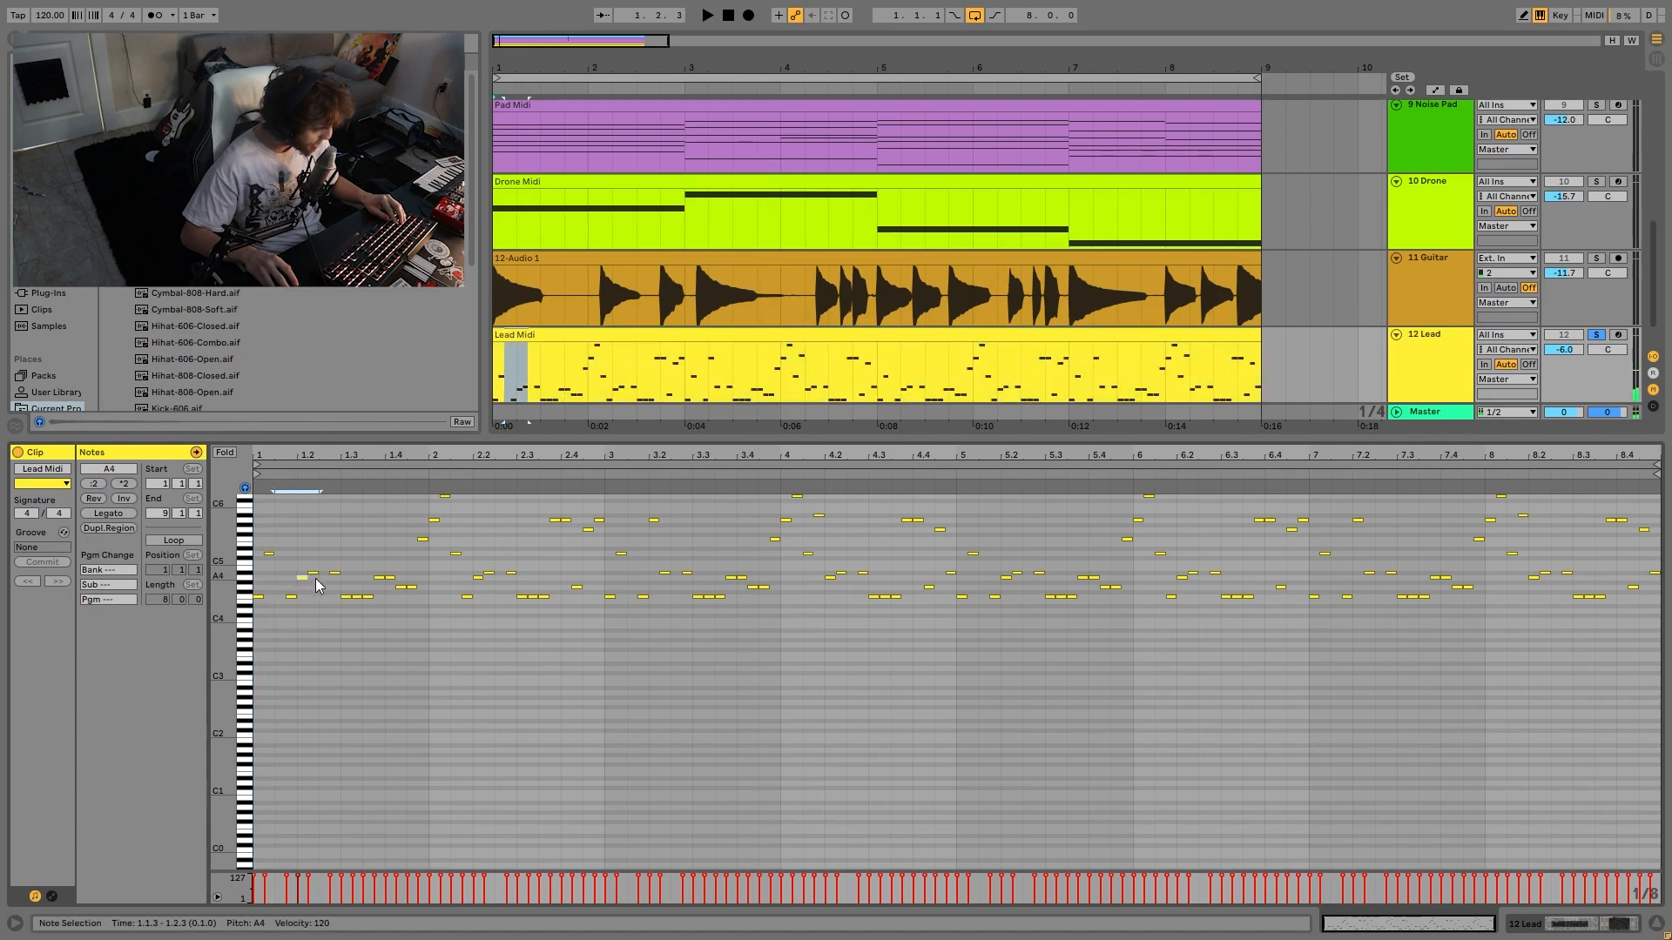
{"action": "left_click", "coordinate": [456, 553]}
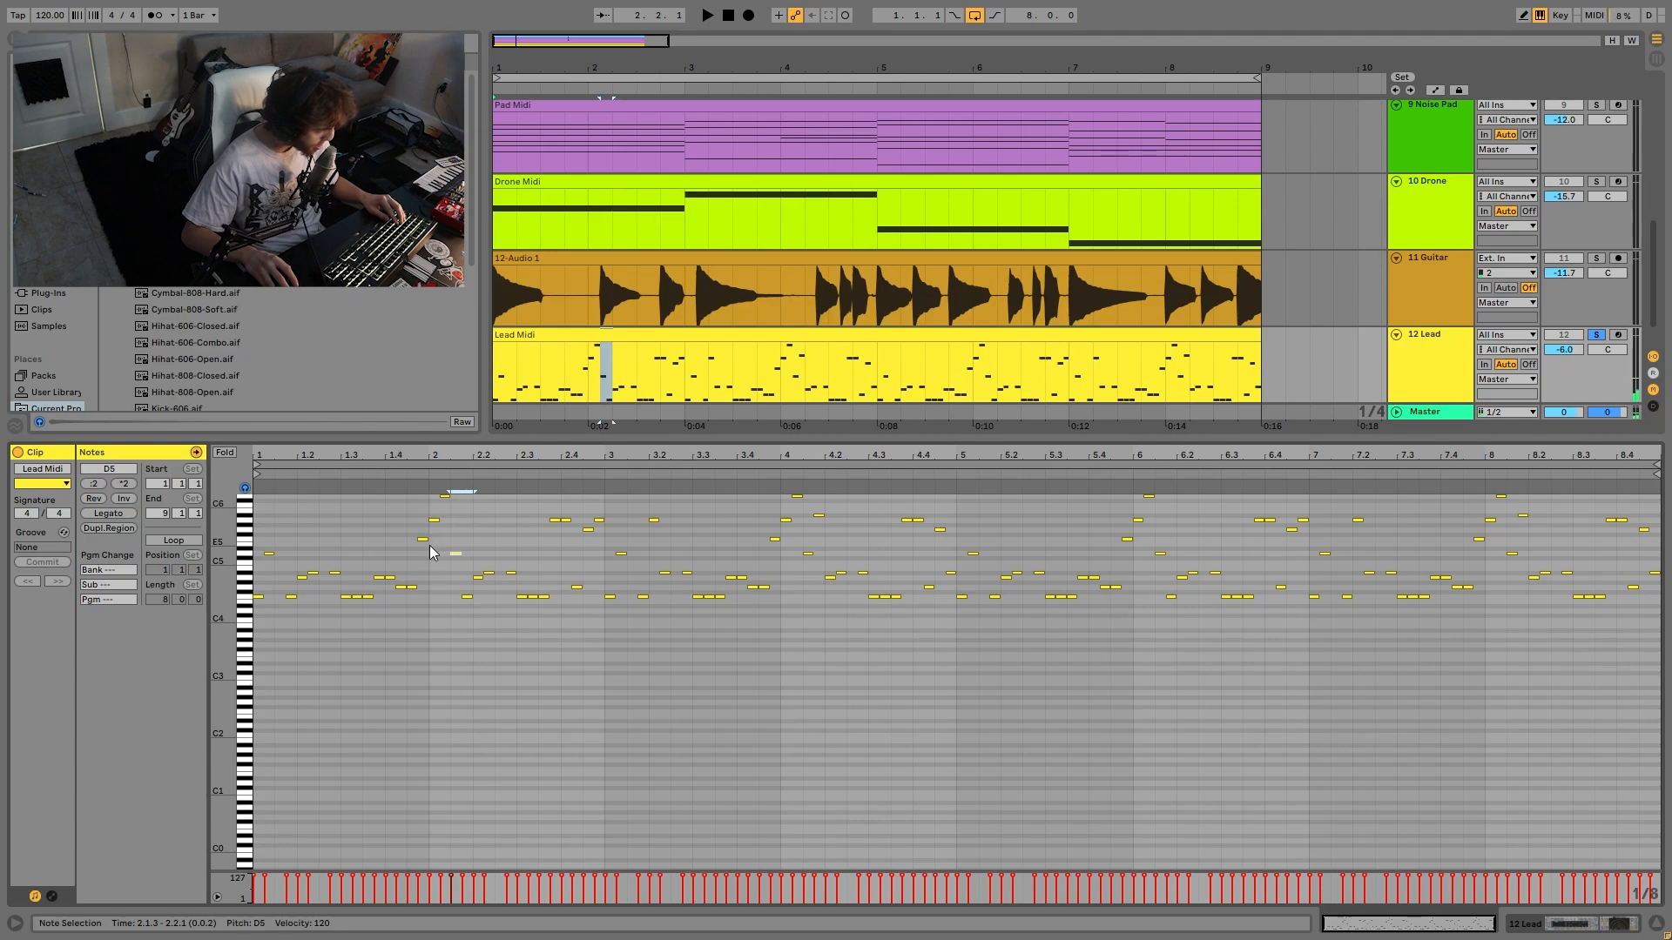
{"action": "left_click_drag", "start_coordinate": [423, 549], "coordinate": [430, 472]}
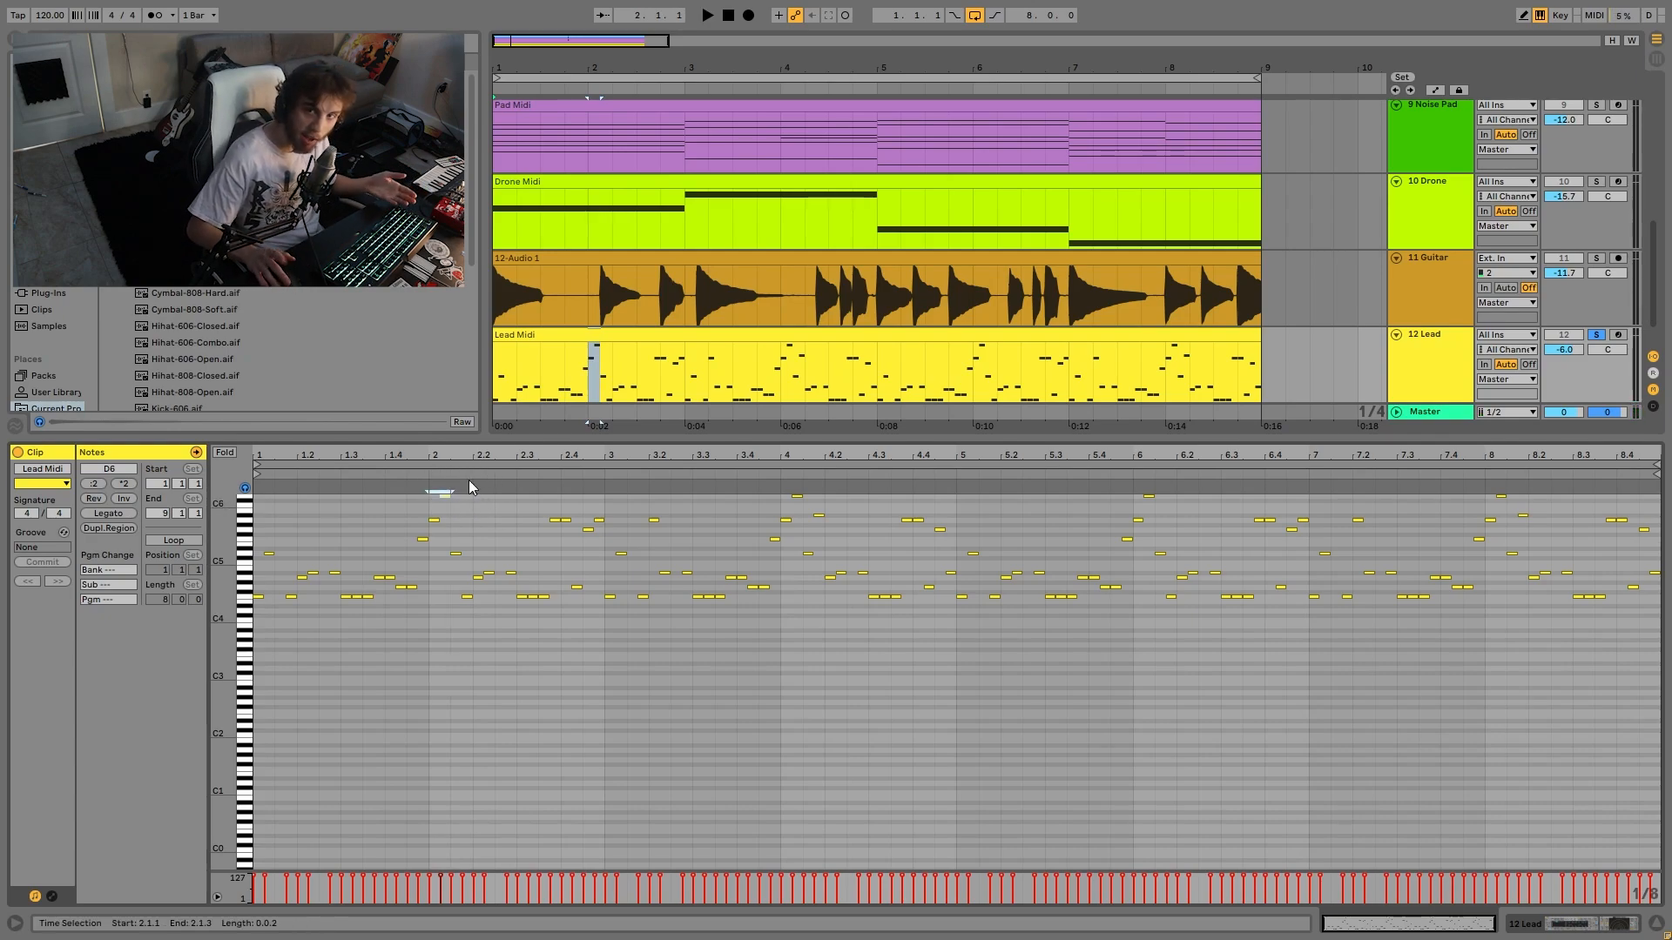
{"action": "key", "text": "space"}
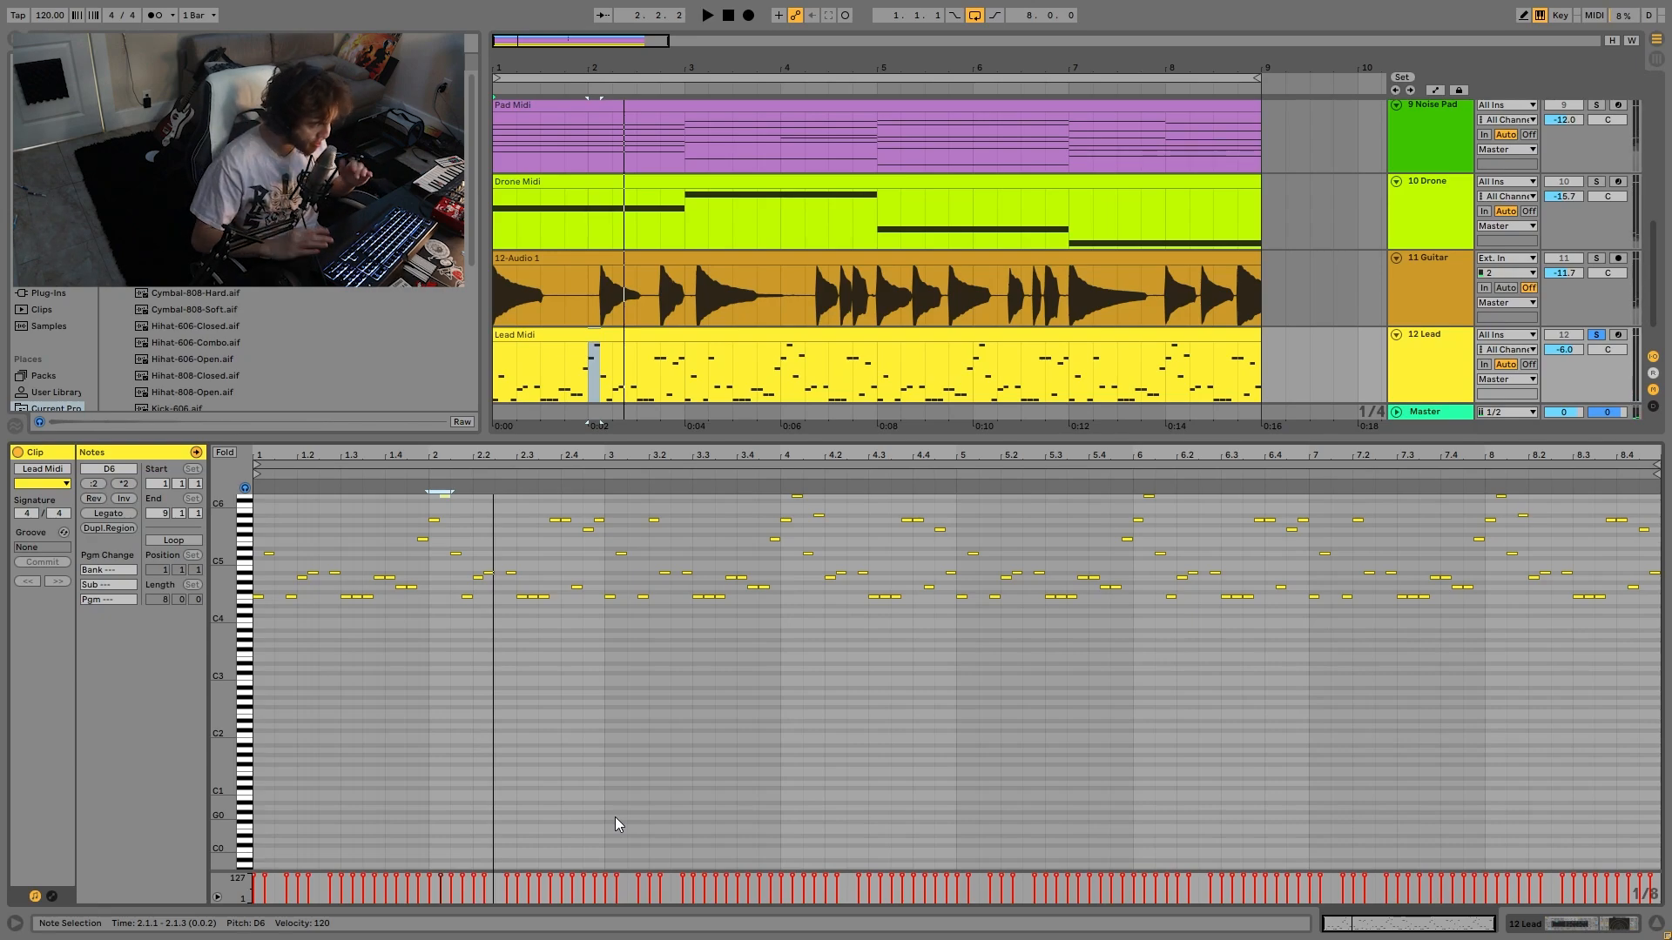
{"action": "key", "text": "space"}
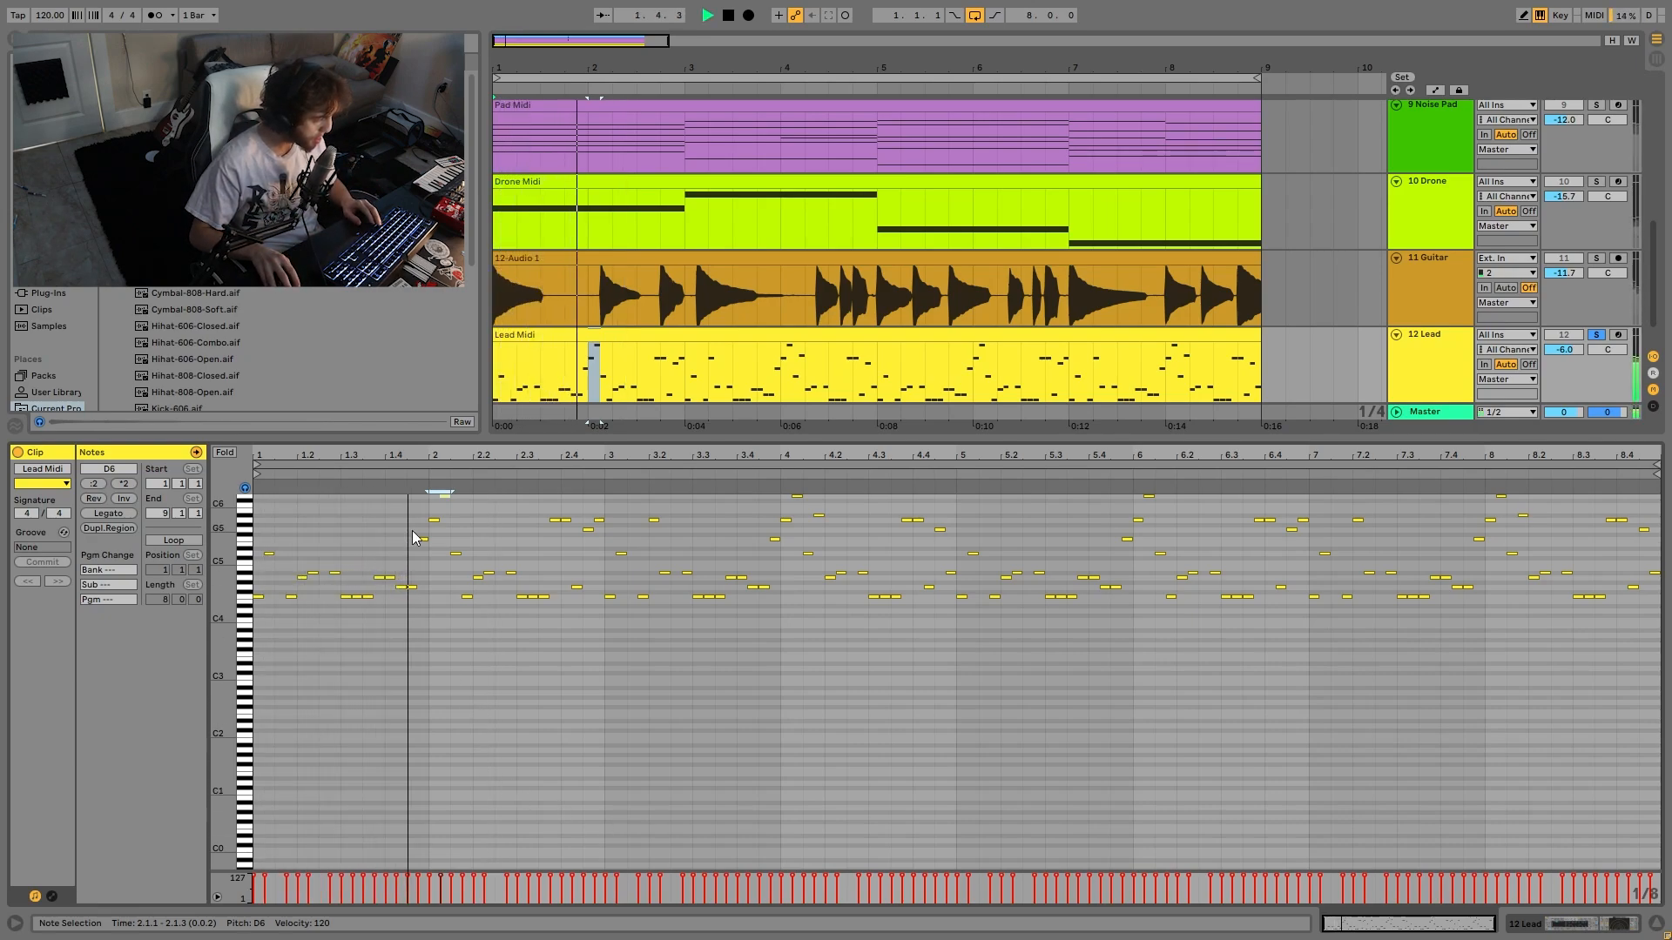
{"action": "key", "text": "space"}
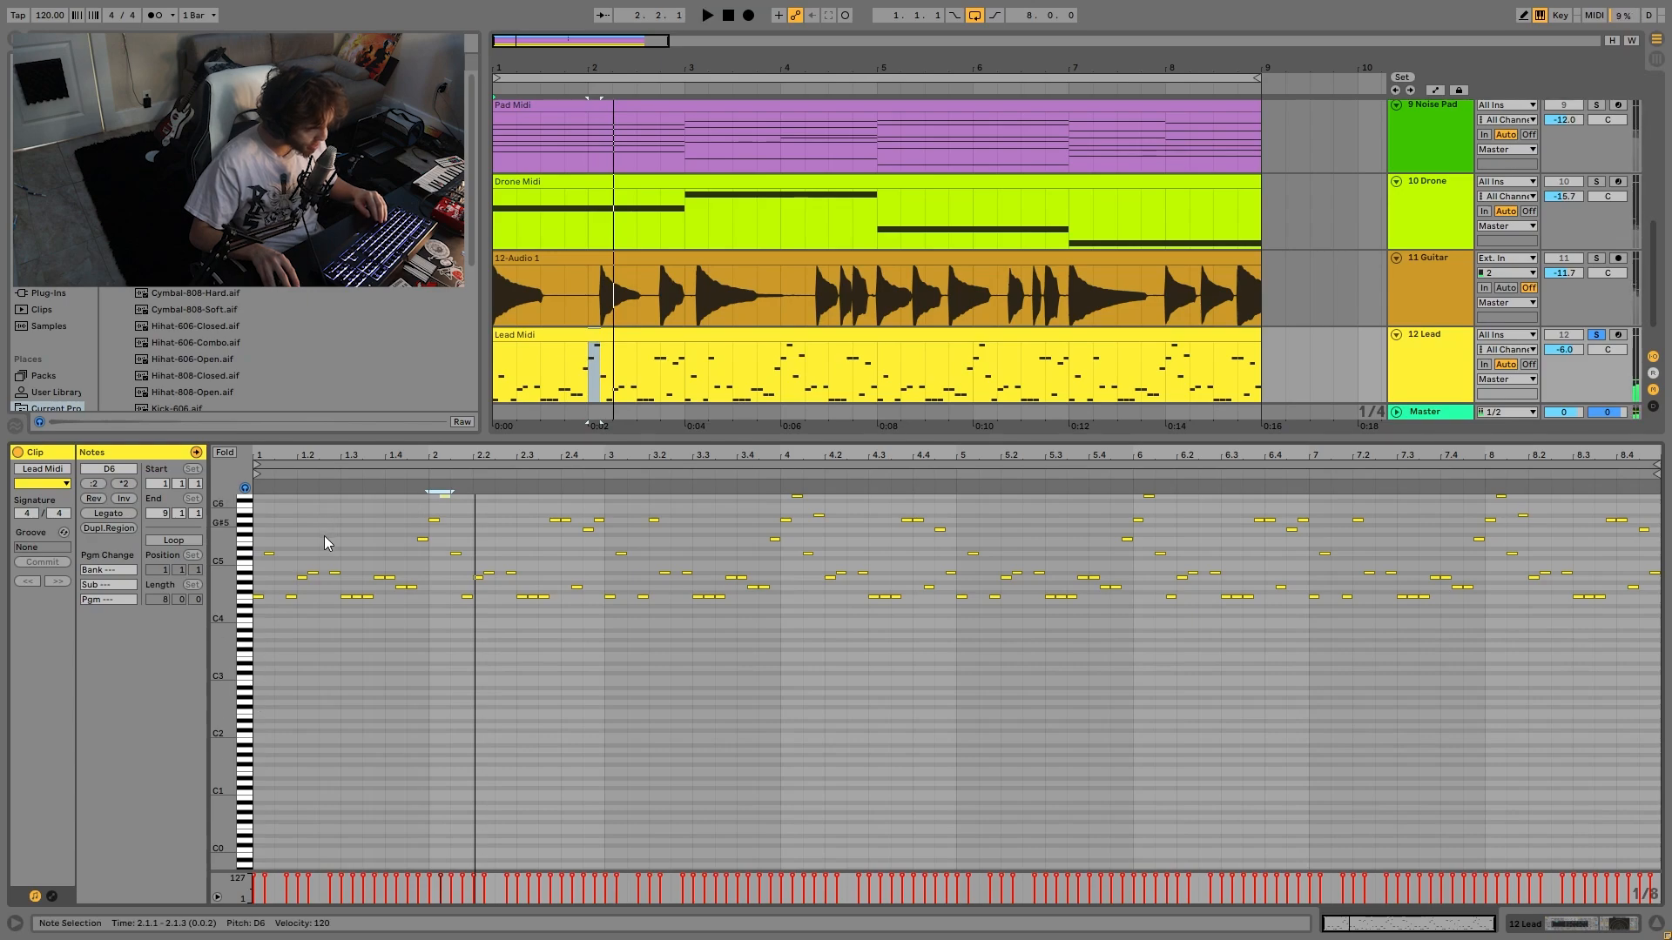
{"action": "key", "text": "space"}
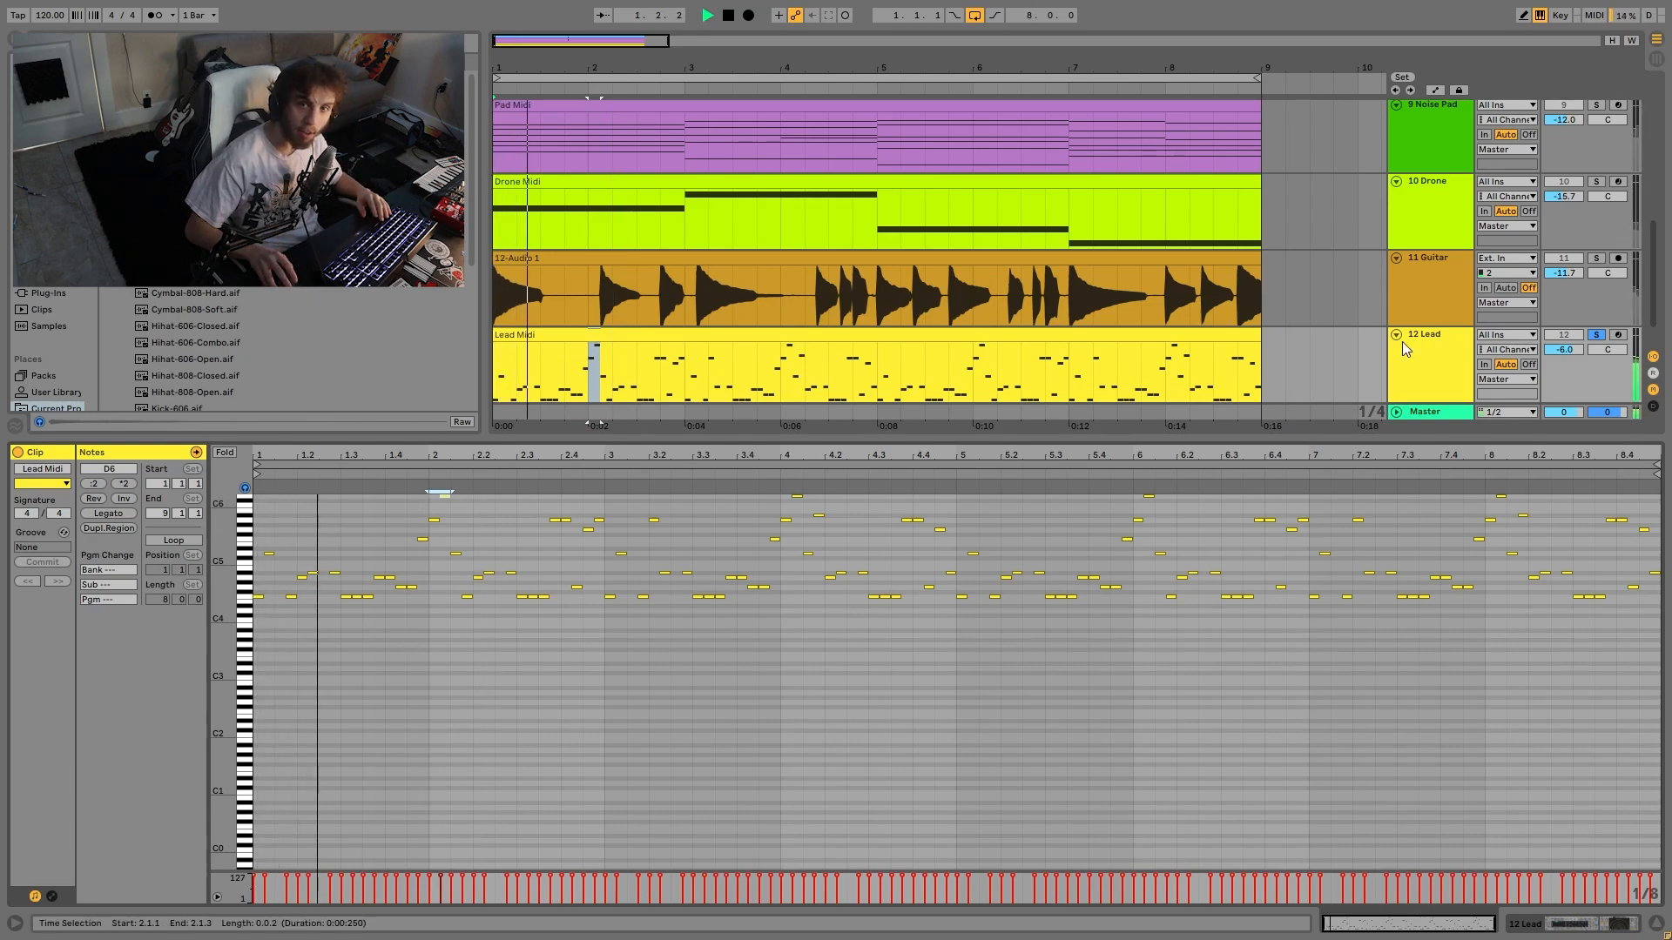
{"action": "left_click", "coordinate": [1573, 927]}
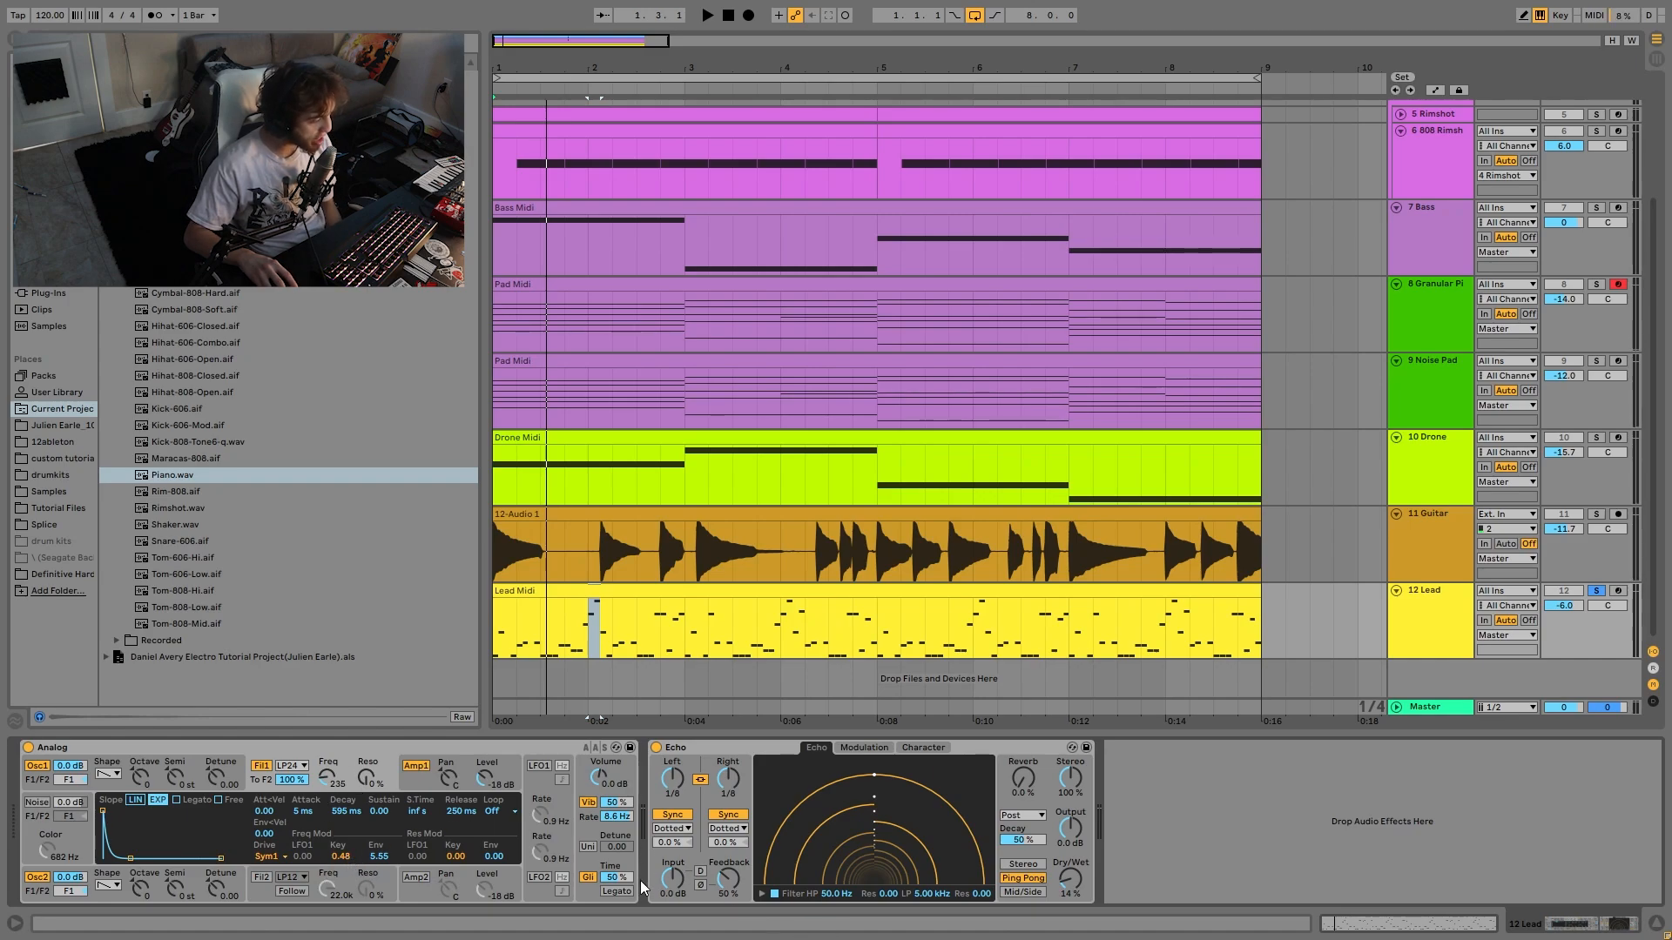
{"action": "left_click", "coordinate": [620, 853]}
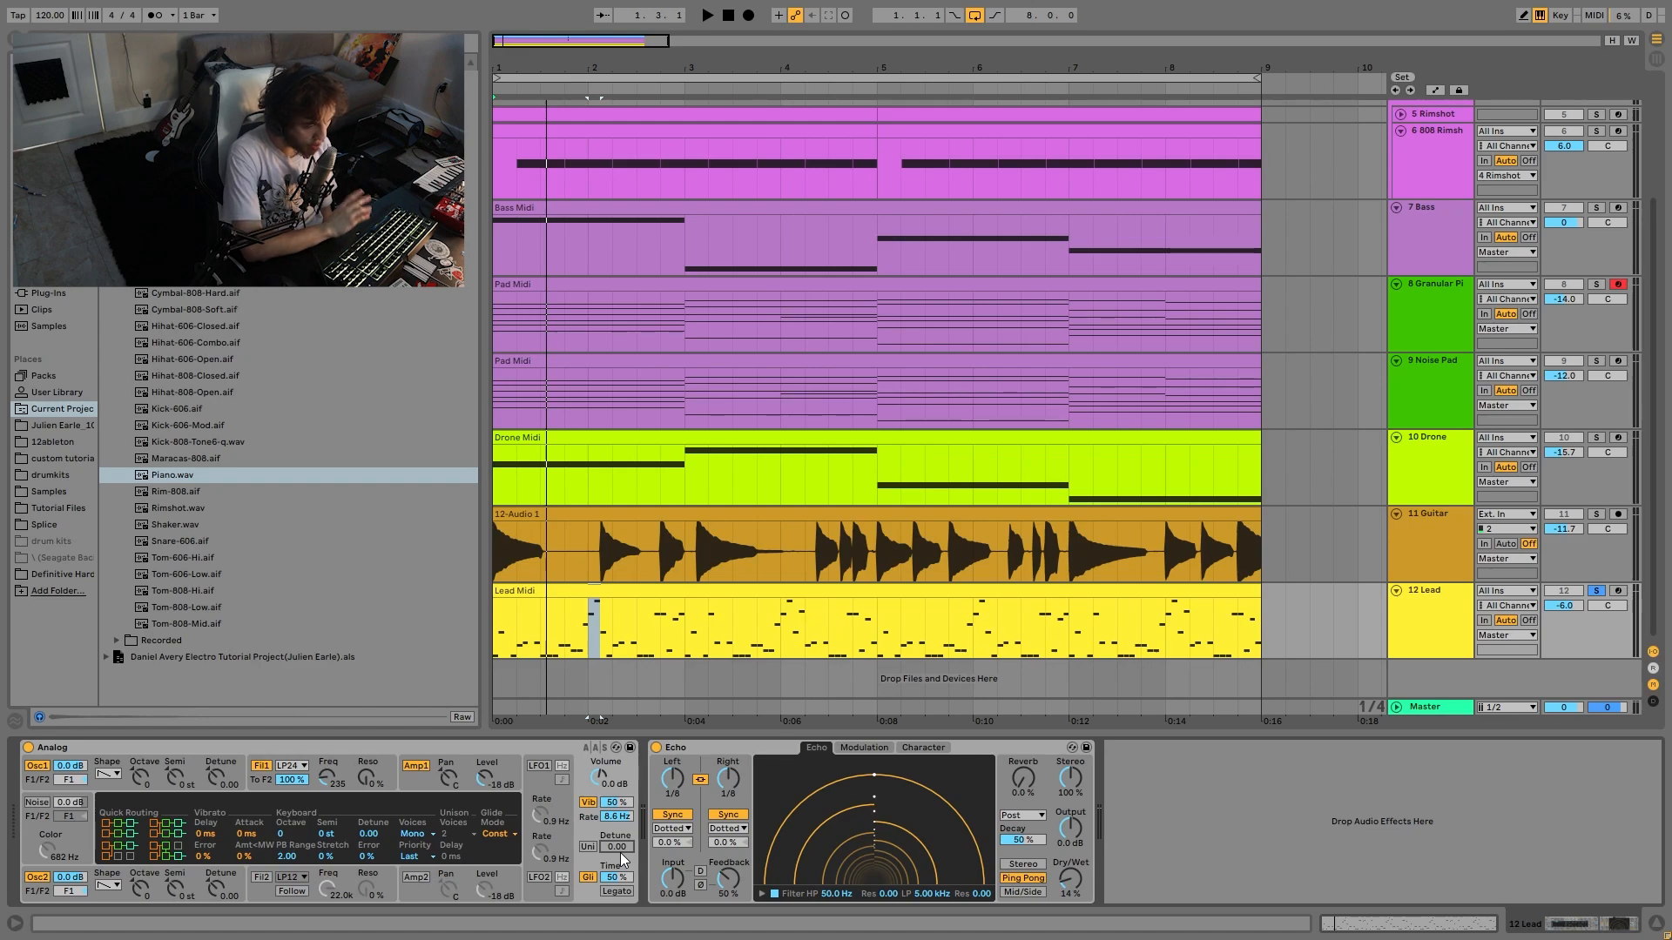
{"action": "key", "text": "space"}
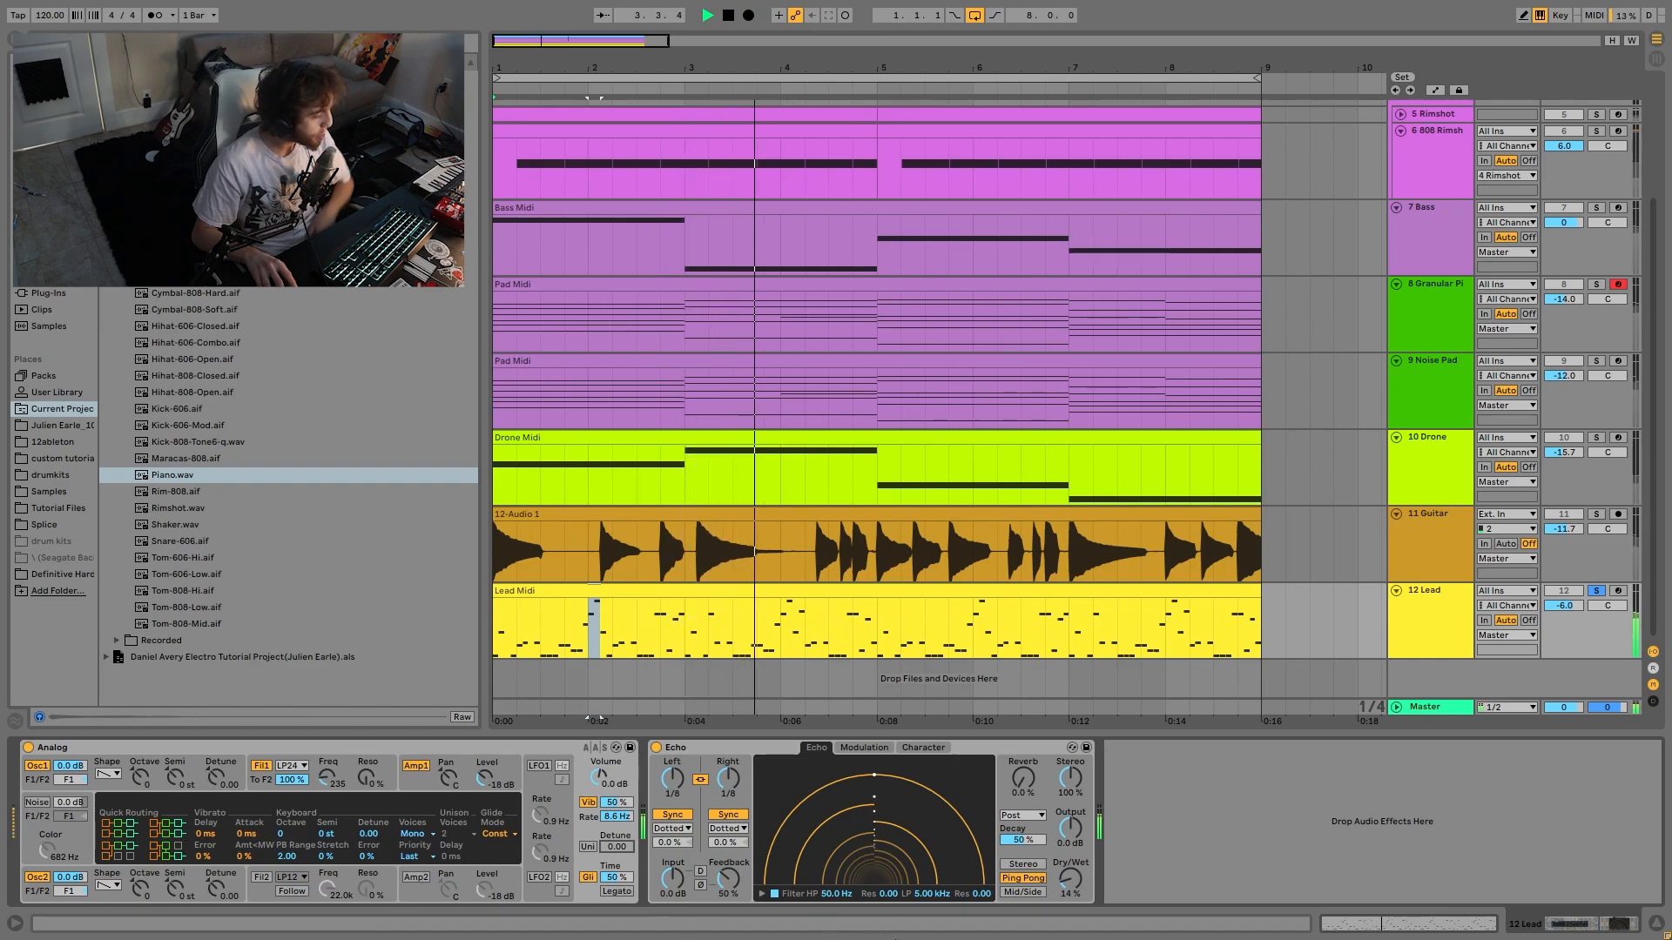
{"action": "key", "text": "space"}
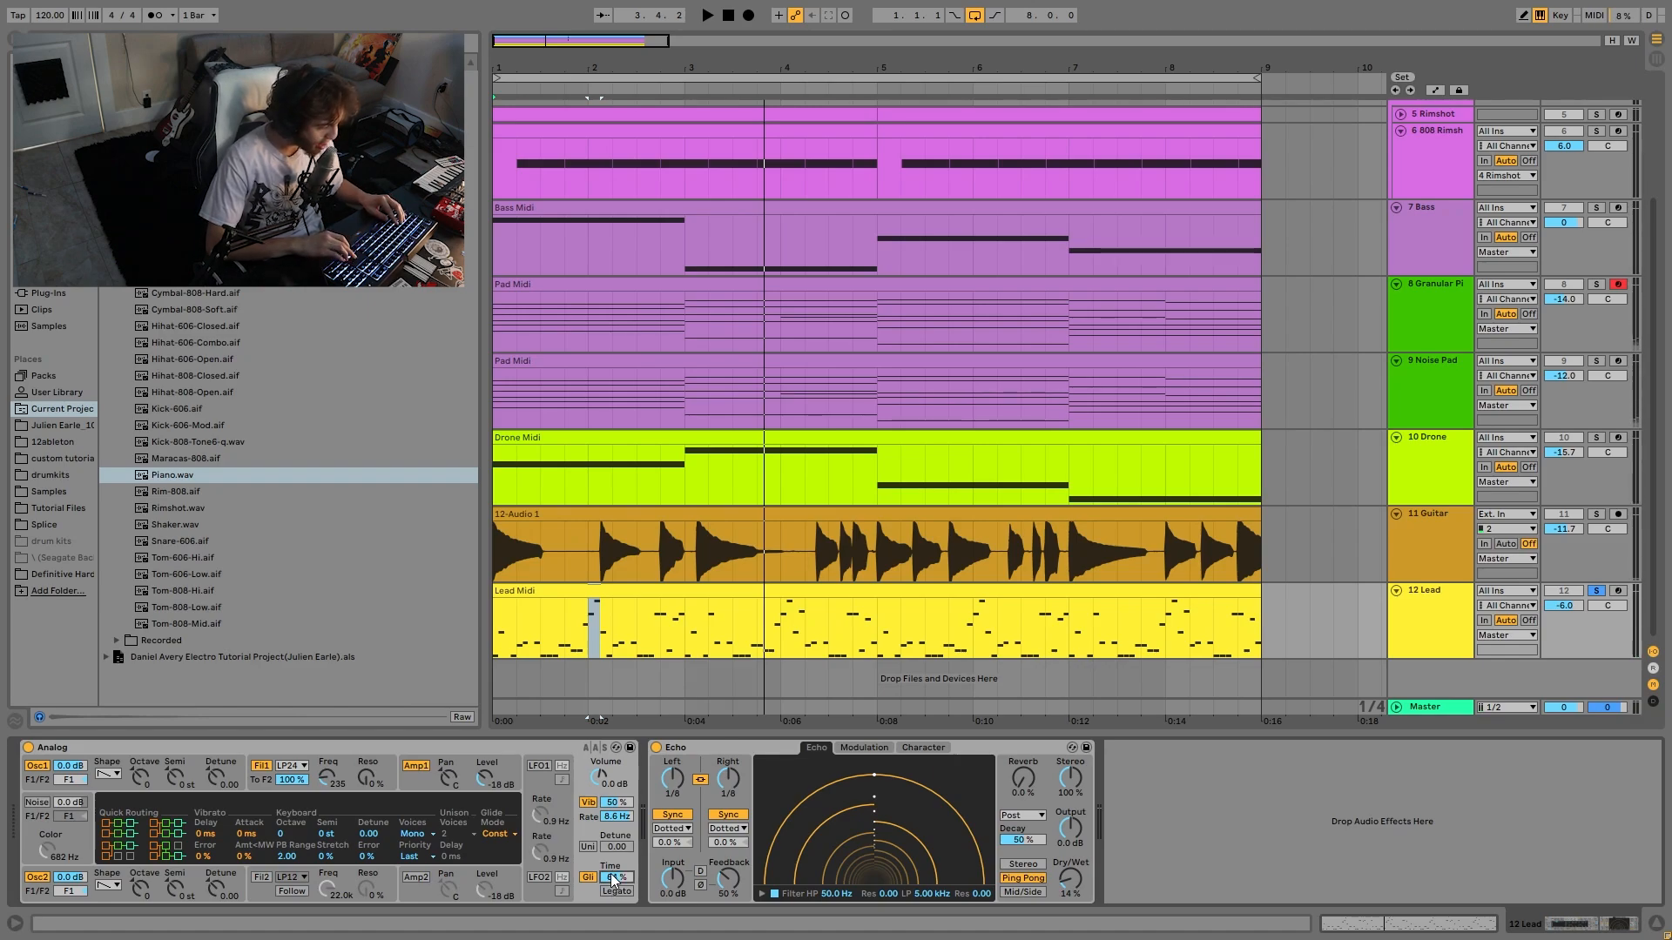
- Replay the opening of the Lead several times to hear the effect of Analog's glide time and the Echo
{"action": "key", "text": "space"}
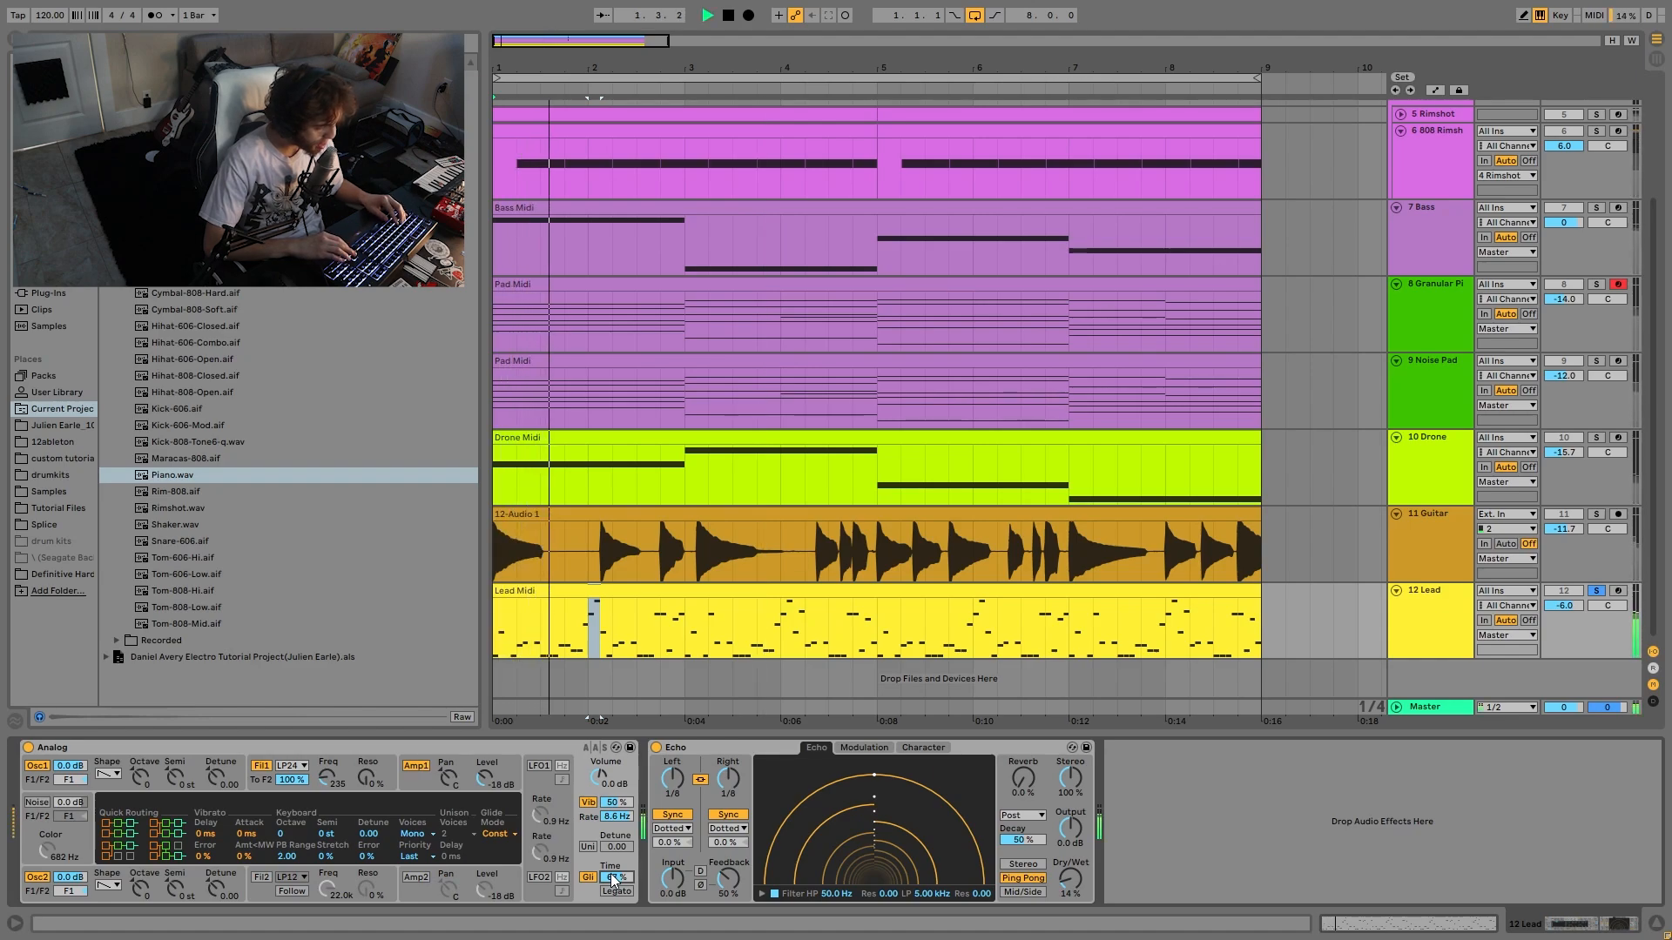
{"action": "key", "text": "space"}
{"action": "key", "text": "space"}
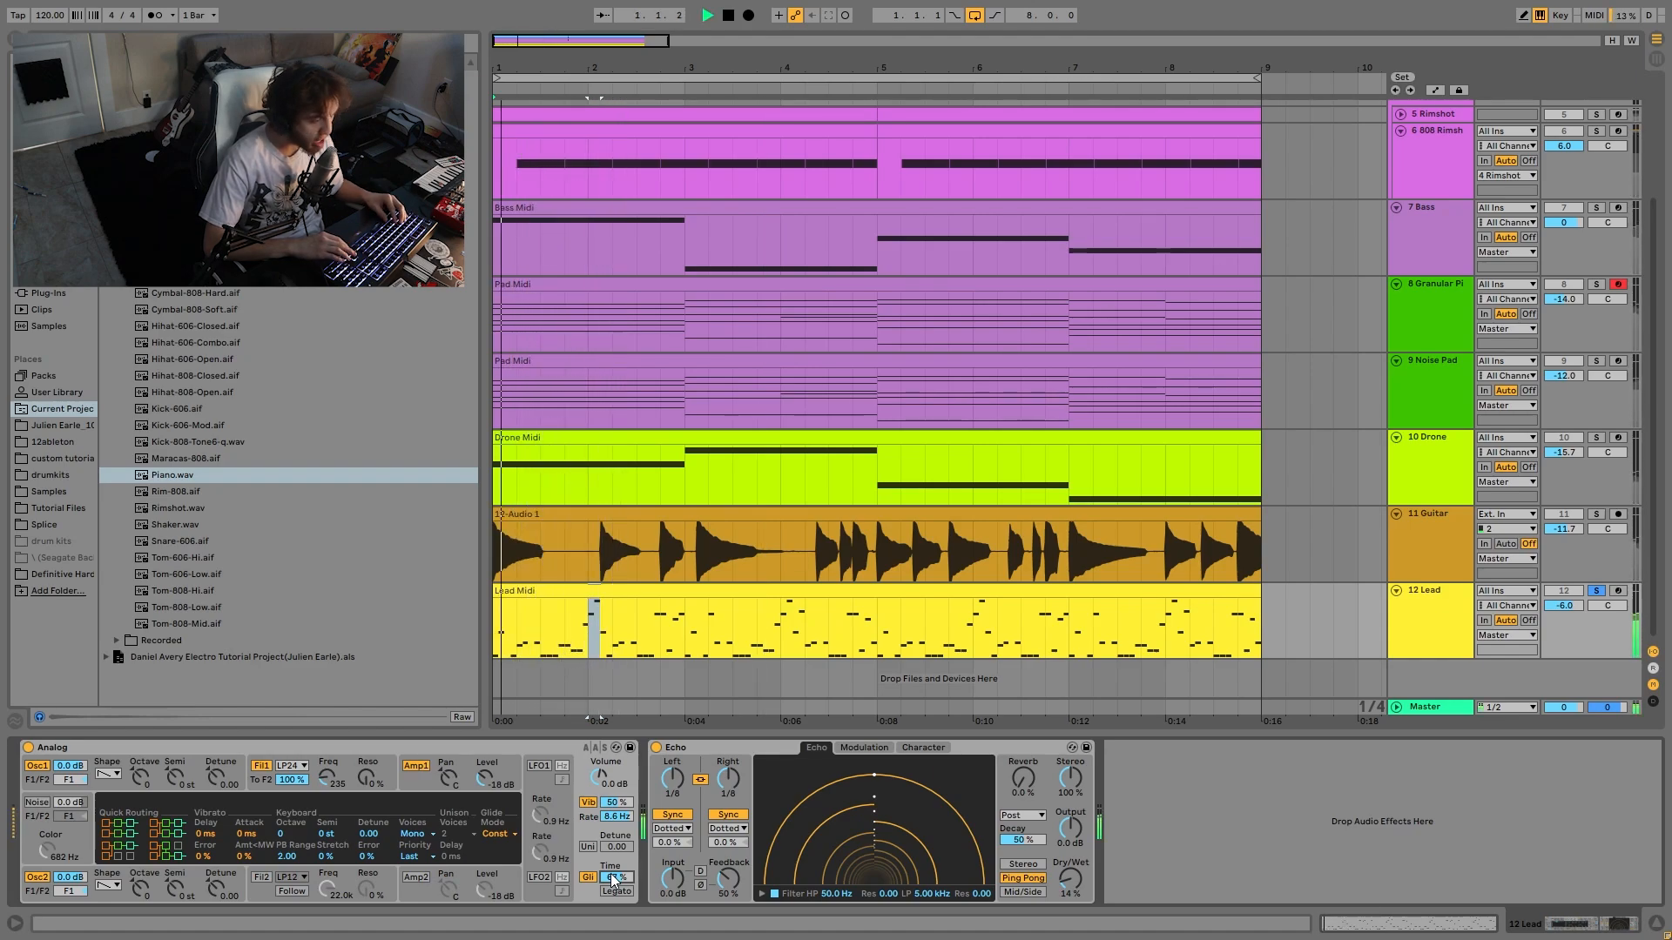
{"action": "key", "text": "space"}
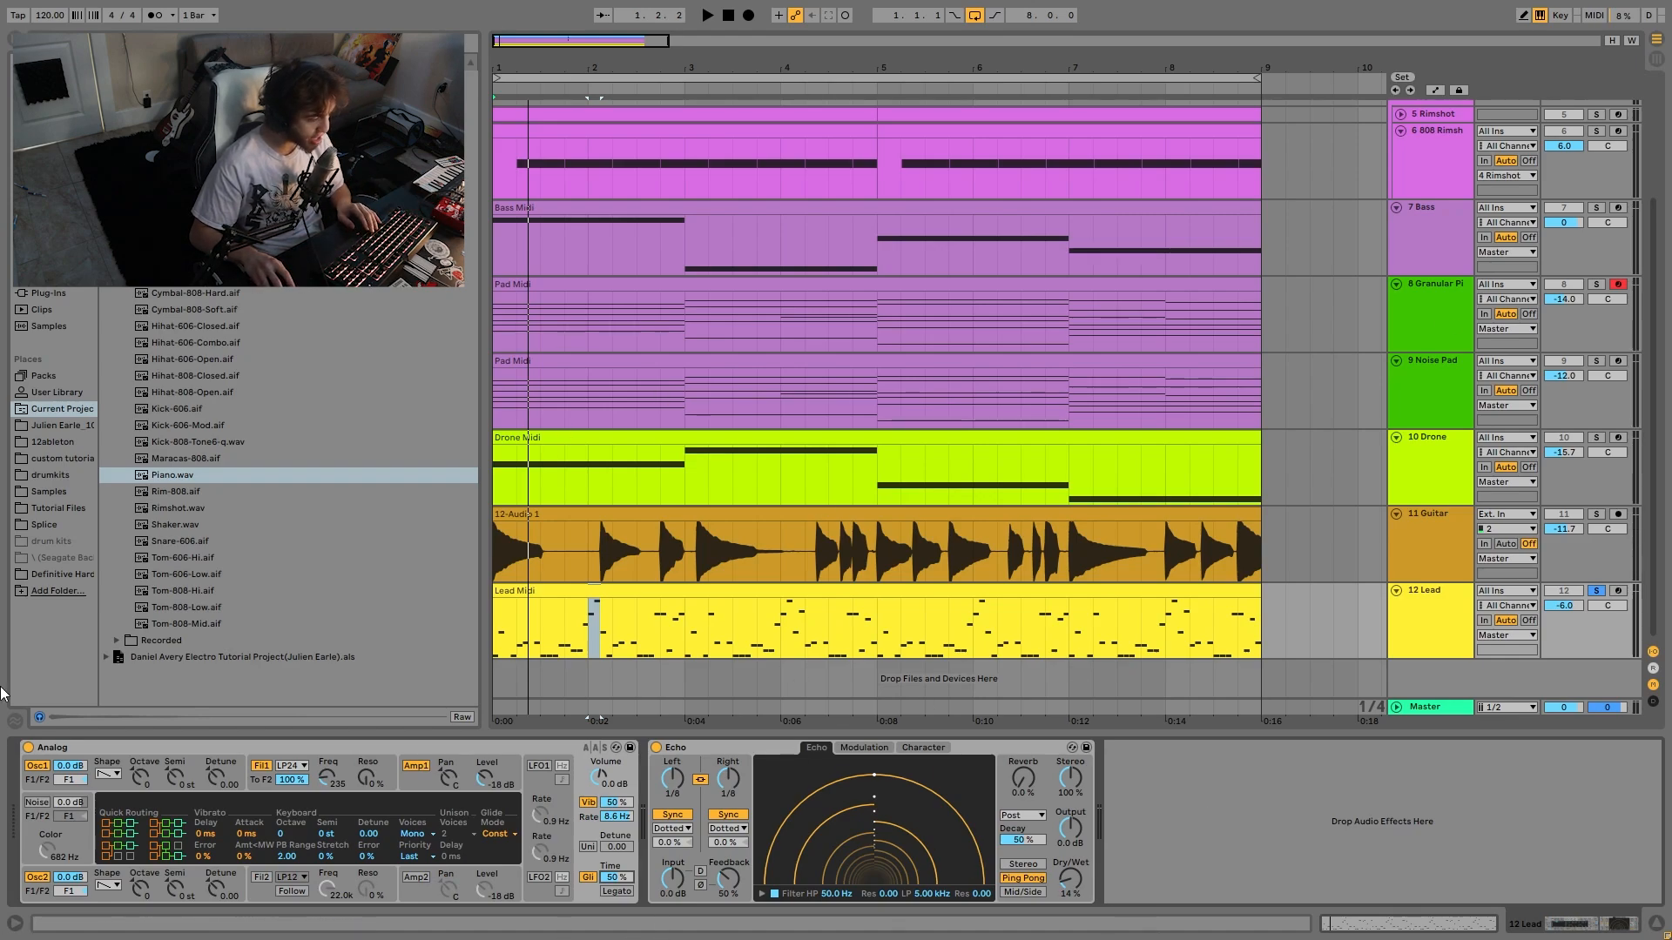
{"action": "key", "text": "space"}
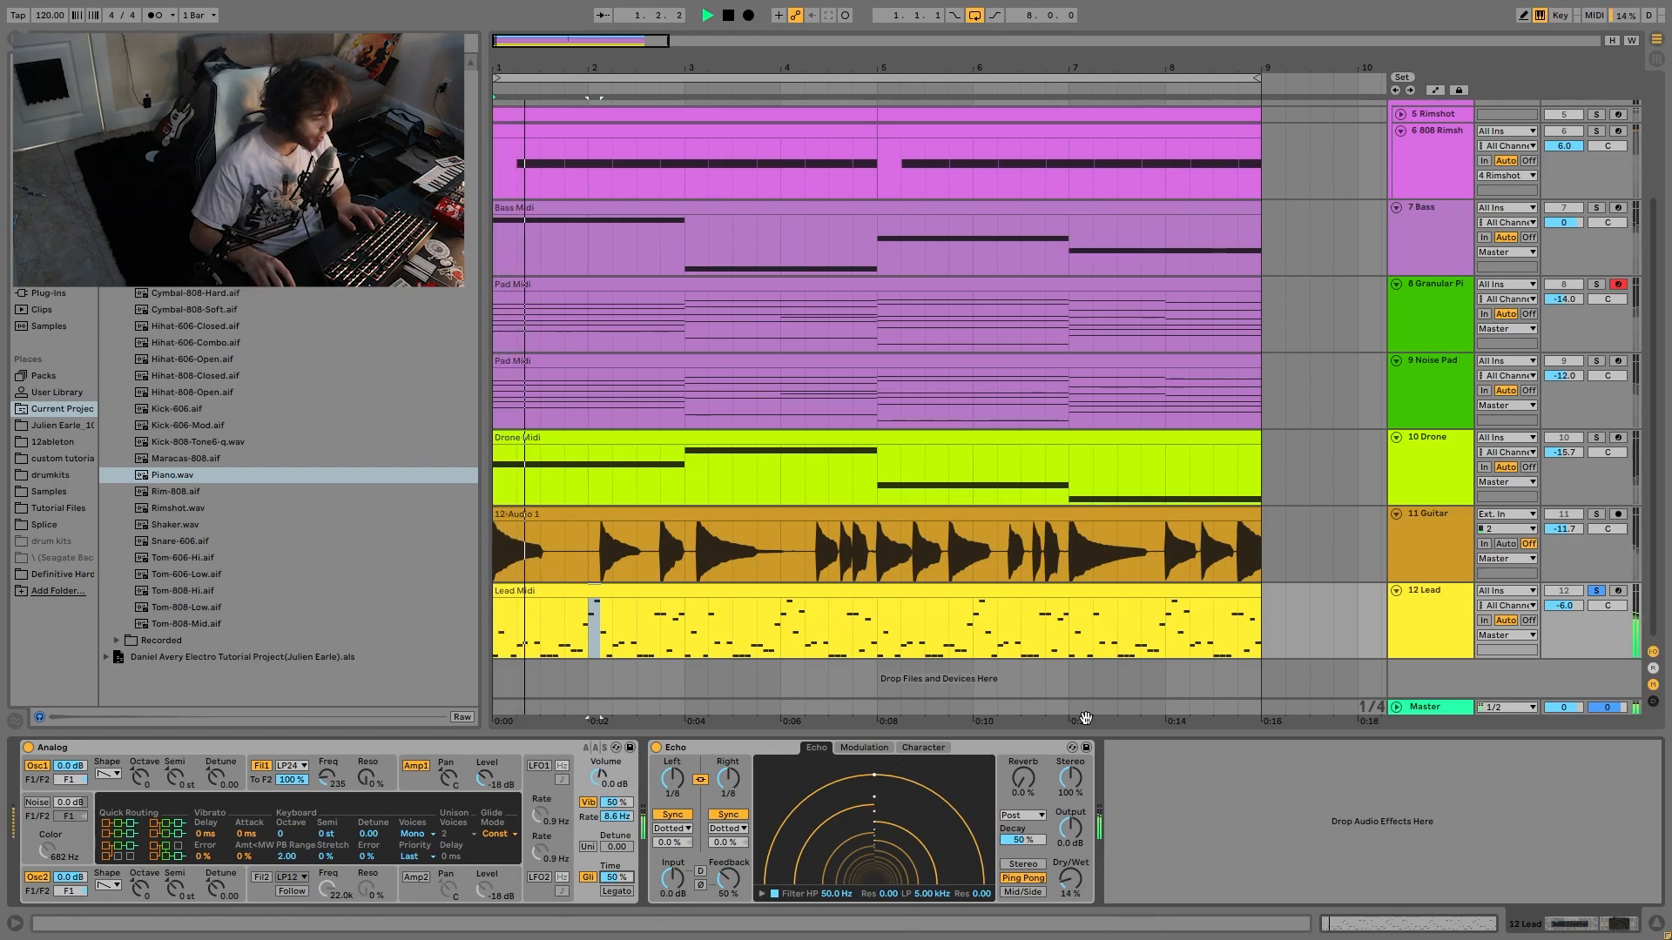
- Unsolo the Lead, select its track and play the full arrangement with all tracks through to the end
{"action": "left_click", "coordinate": [1598, 592]}
{"action": "left_click", "coordinate": [1429, 587]}
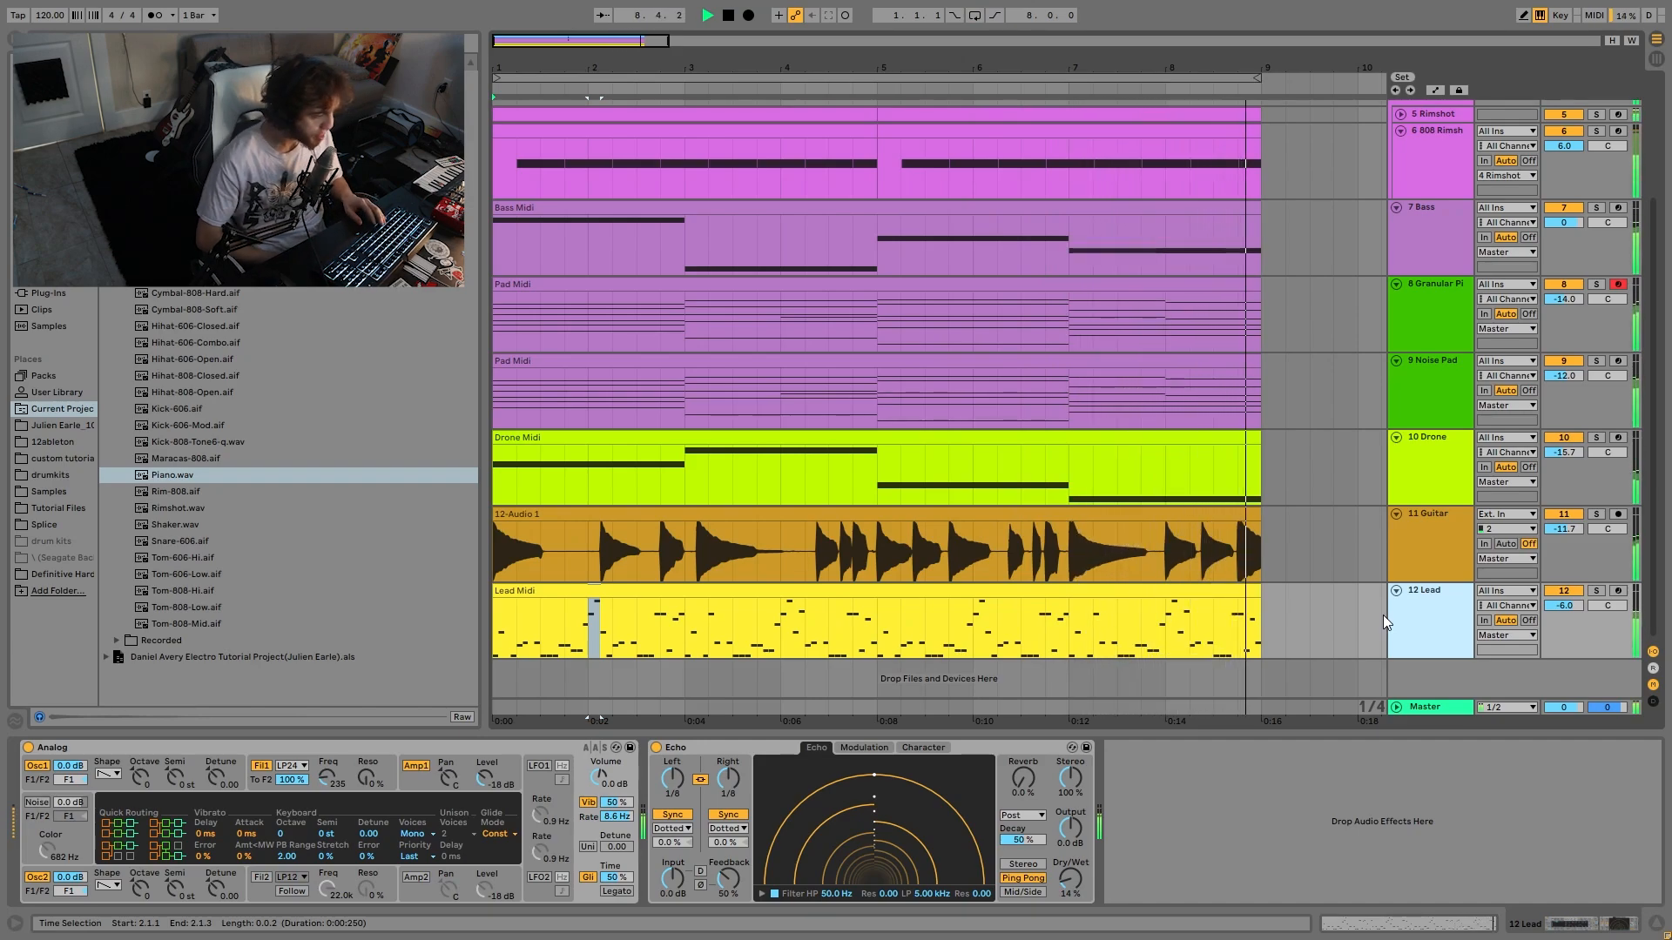
{"action": "key", "text": "space"}
{"action": "key", "text": "v"}
{"action": "key", "text": "b"}
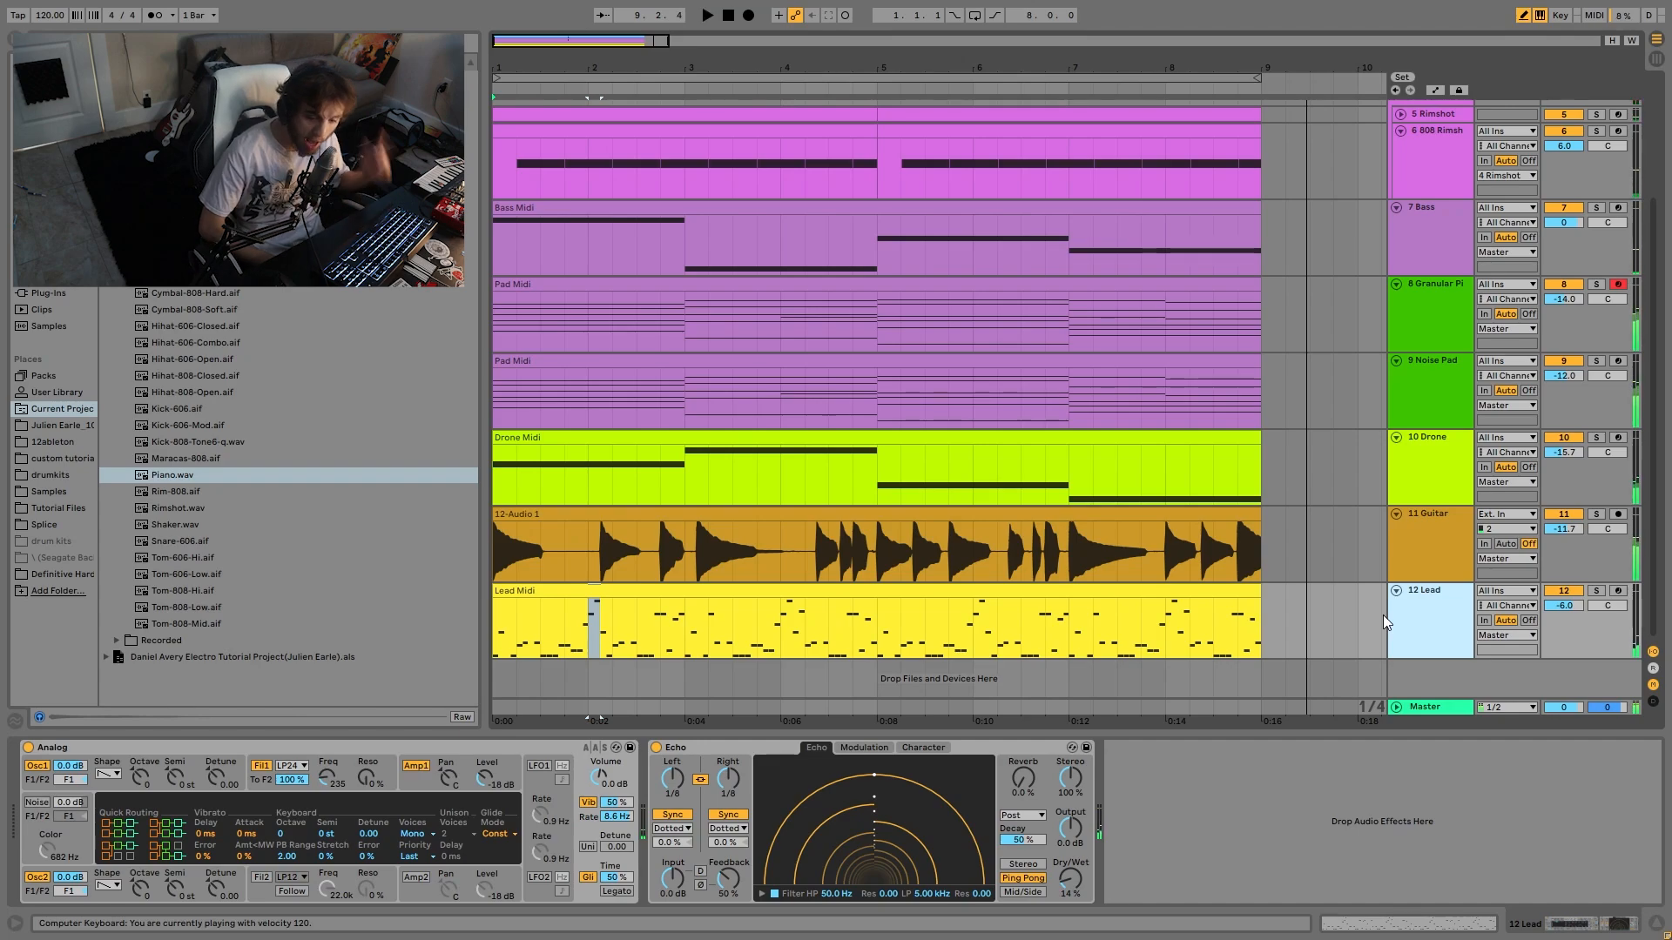